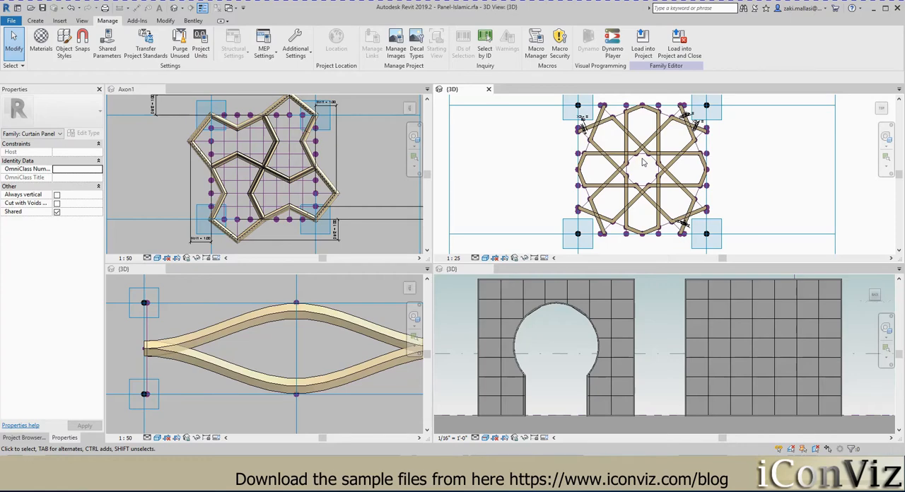
{"action": "left_click", "coordinate": [369, 178]}
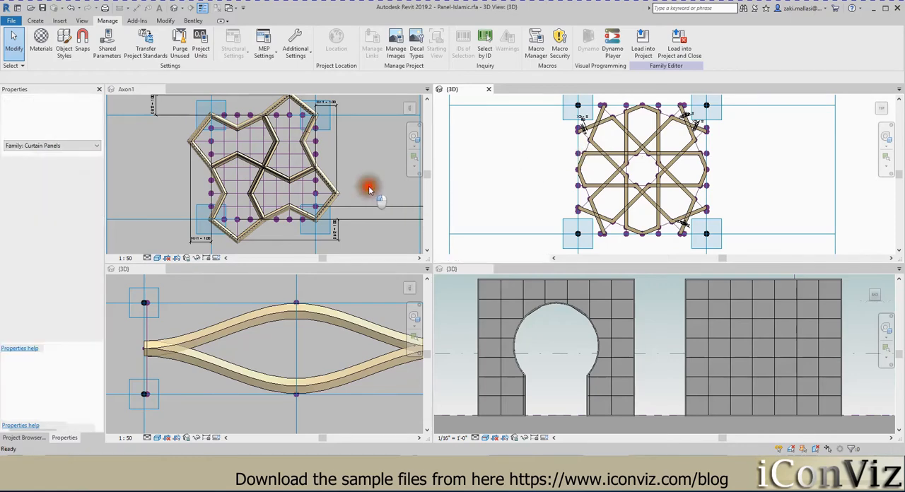
{"action": "middle_click_drag", "start_coordinate": [370, 174], "coordinate": [362, 174]}
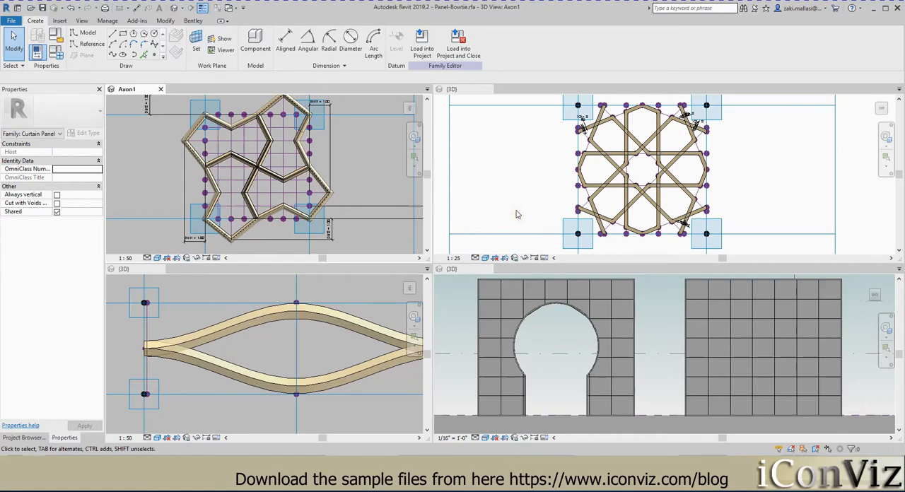
- Try an X1 value of 0.2 in the Islamic panel's family types
{"action": "left_click", "coordinate": [602, 198]}
{"action": "scroll", "coordinate": [602, 198], "scroll_direction": "up", "scroll_amount": 2}
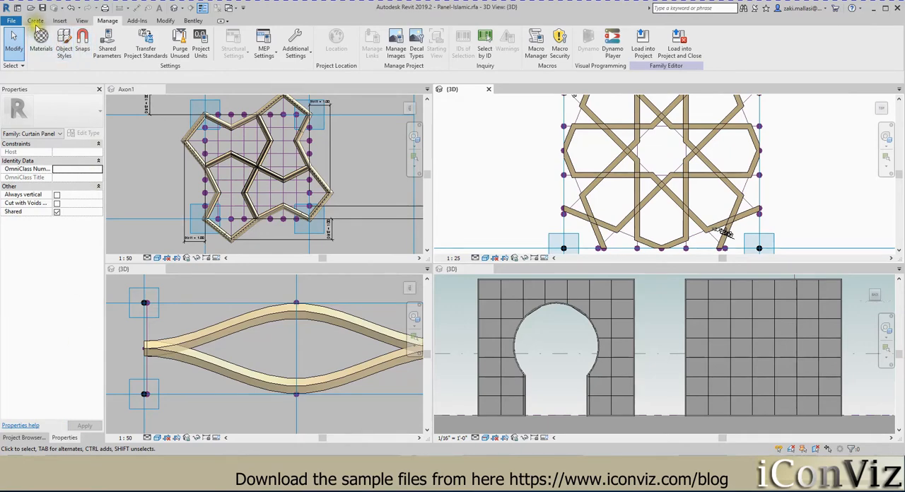
{"action": "left_click", "coordinate": [36, 21]}
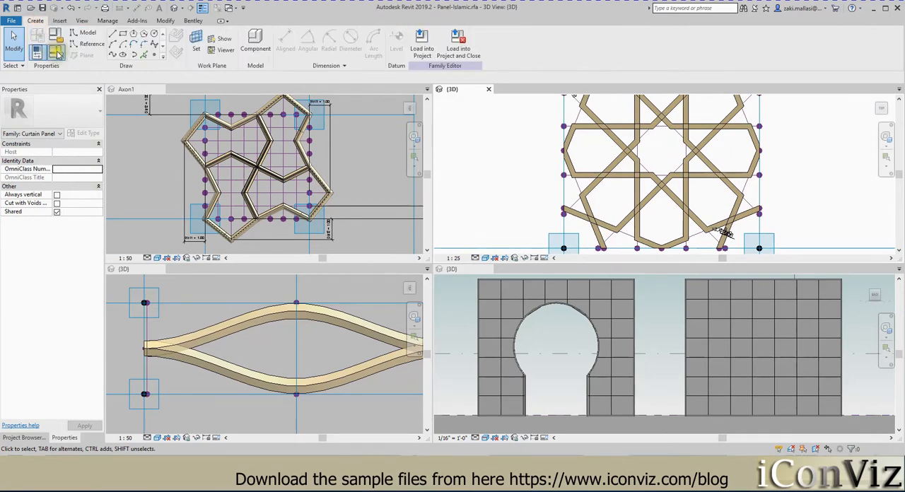
{"action": "left_click", "coordinate": [58, 54]}
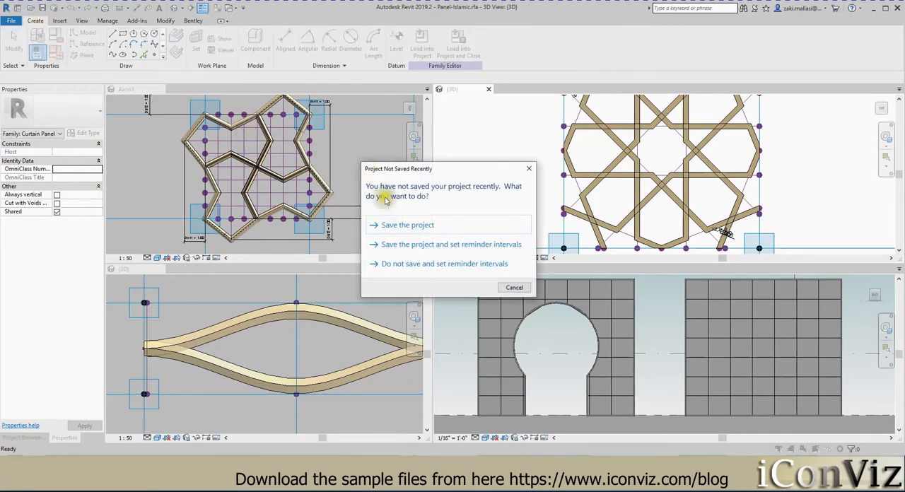
{"action": "left_click", "coordinate": [516, 287]}
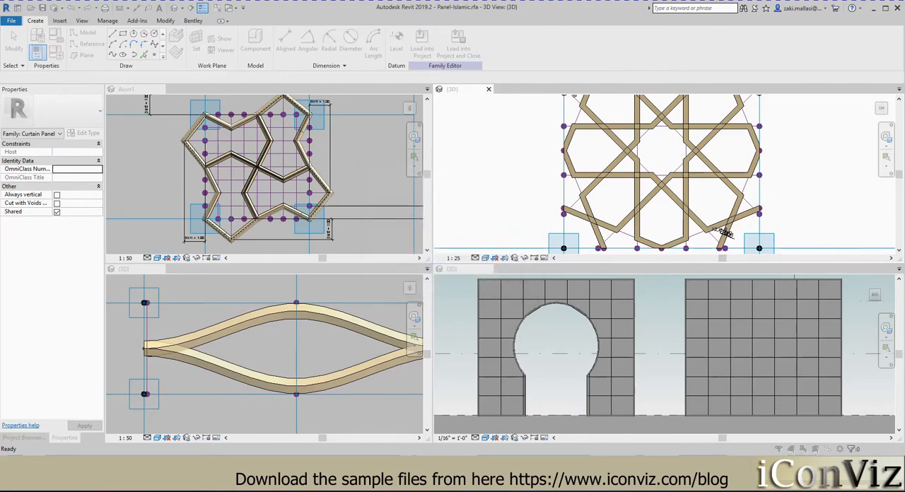
{"action": "left_click_drag", "start_coordinate": [185, 77], "coordinate": [251, 60]}
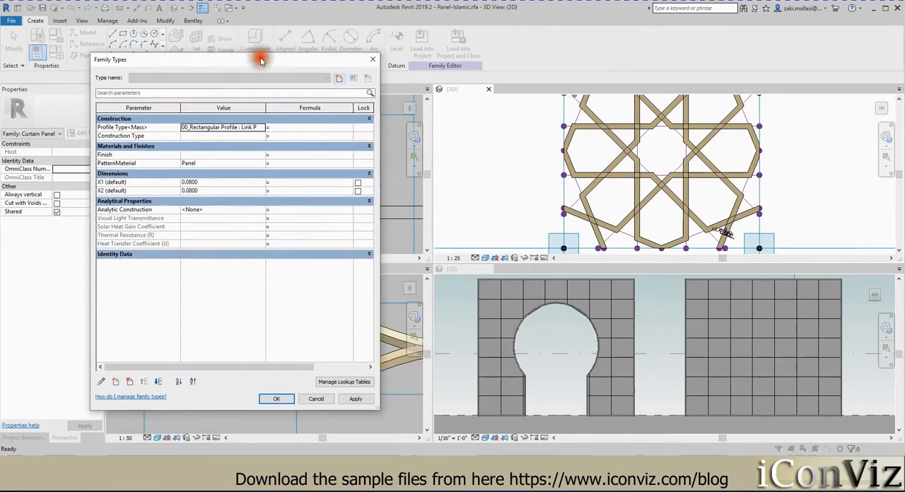
{"action": "left_click", "coordinate": [212, 183]}
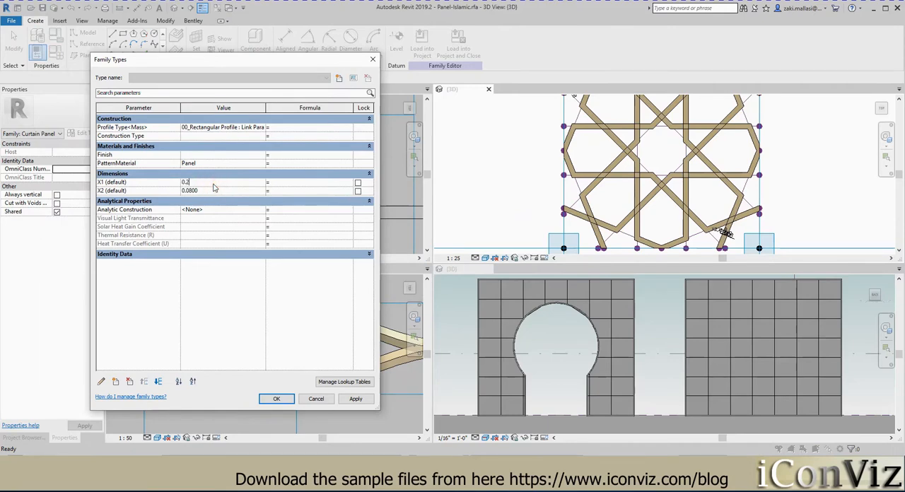
{"action": "left_click", "coordinate": [355, 399]}
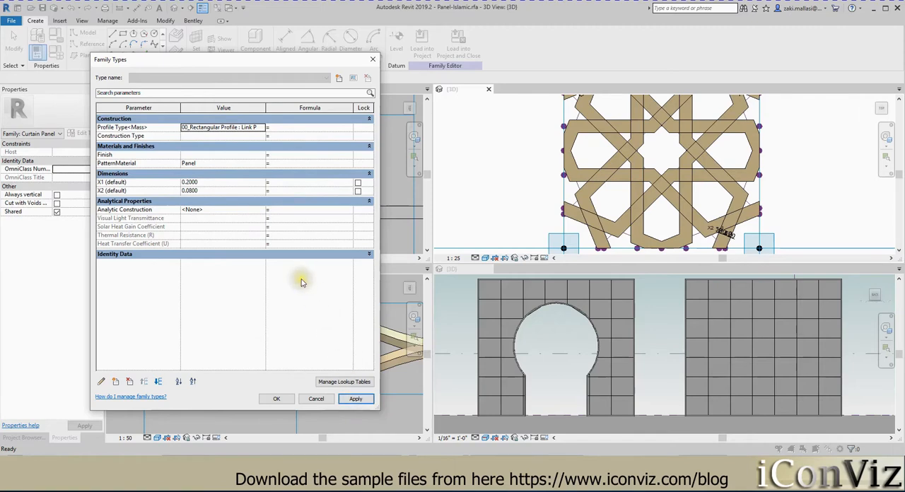
{"action": "left_click", "coordinate": [318, 400]}
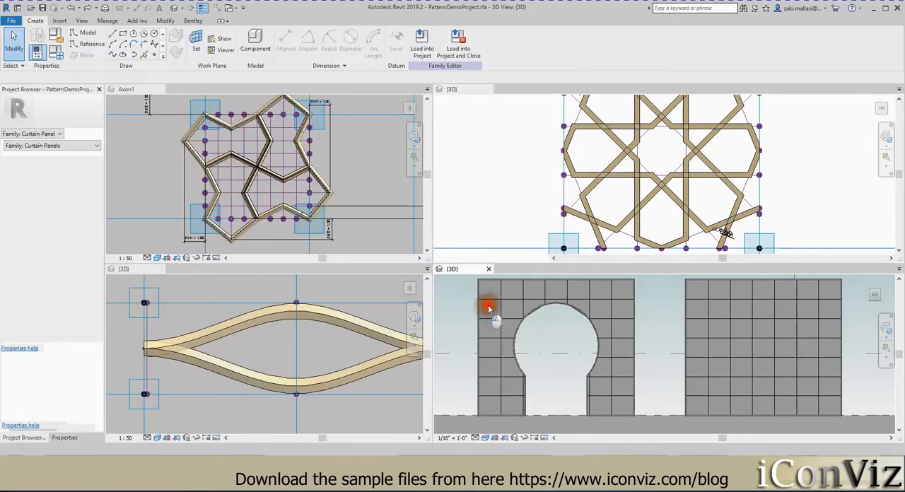
- Apply the Panel-Islamic pattern component to the divided surface of the wall with the keyhole arch opening
{"action": "left_click", "coordinate": [506, 297]}
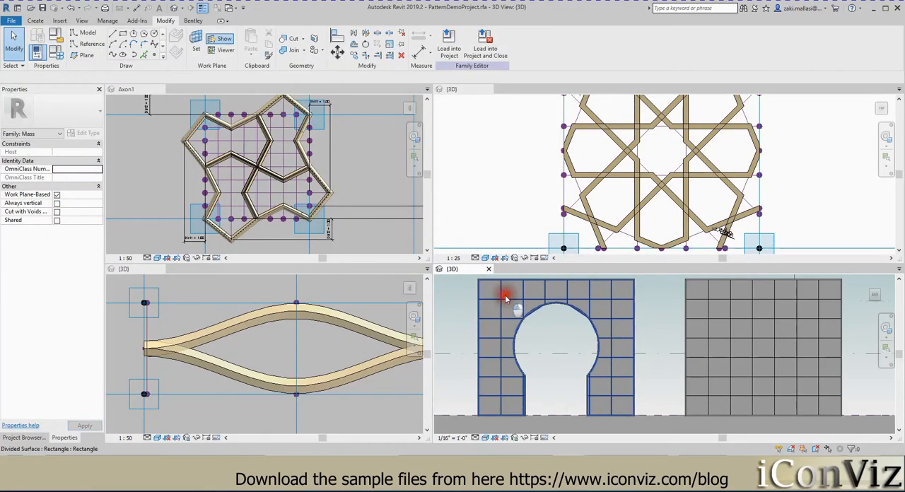
{"action": "left_click", "coordinate": [505, 298]}
{"action": "left_click", "coordinate": [71, 100]}
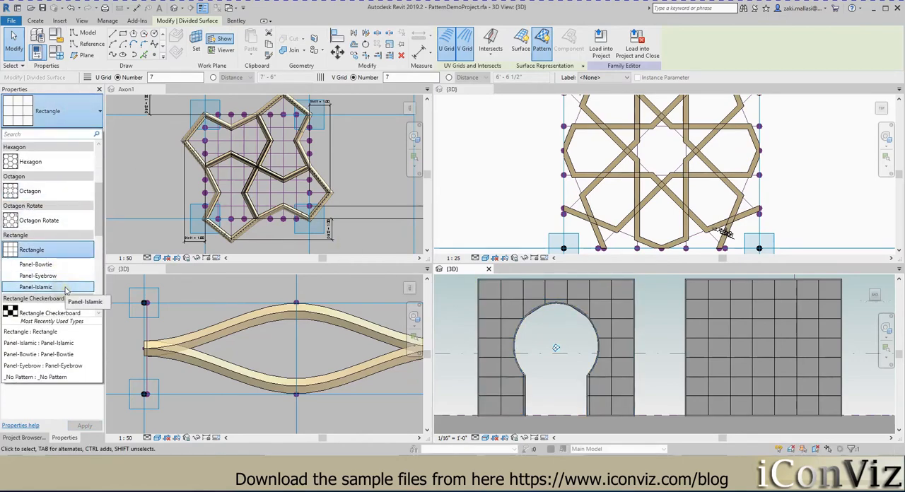
{"action": "left_click", "coordinate": [65, 288]}
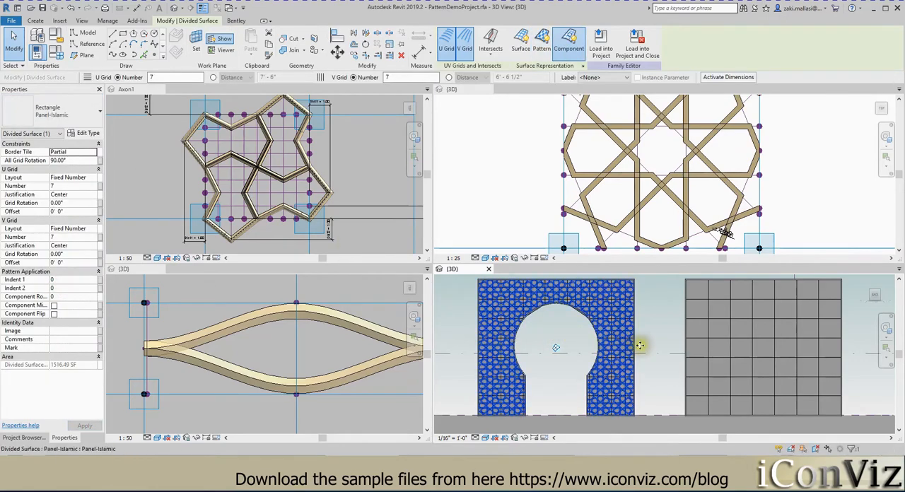
- Apply the Panel-Eyebrow pattern component to the solid square divided surface beside the arched wall
{"action": "left_click", "coordinate": [732, 307]}
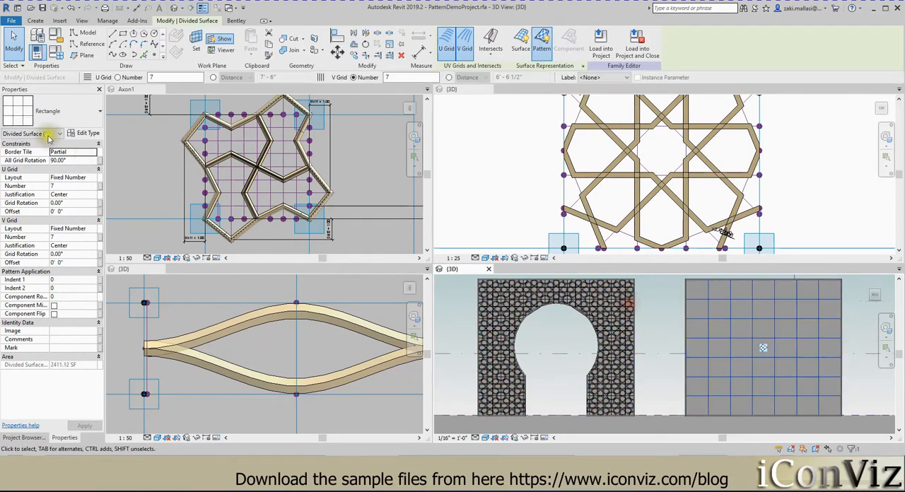
{"action": "left_click", "coordinate": [67, 111]}
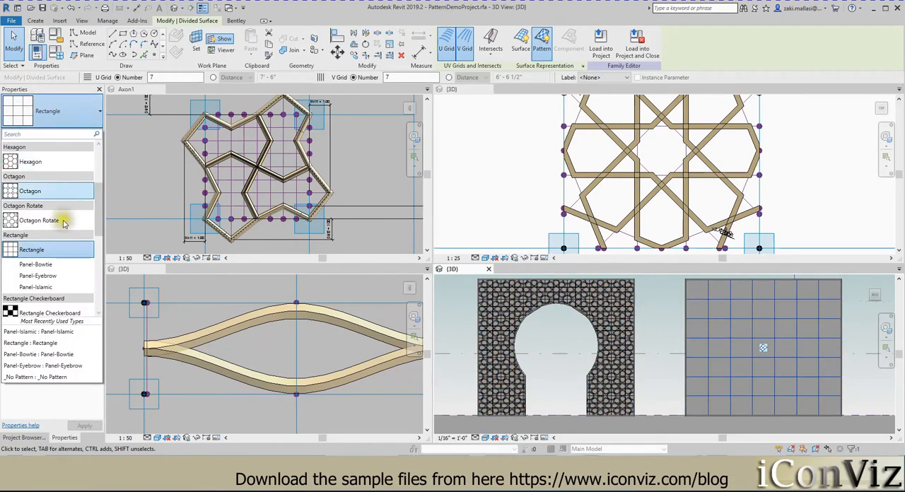
{"action": "left_click", "coordinate": [63, 275]}
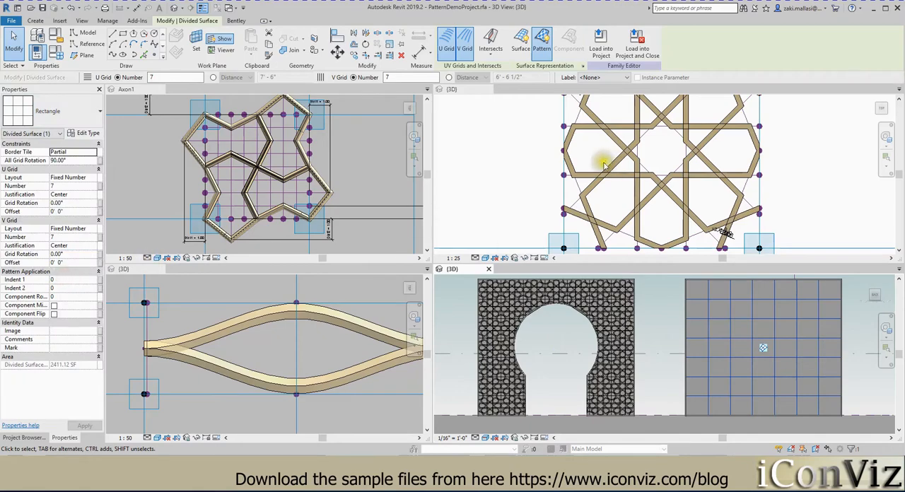
{"action": "left_click", "coordinate": [661, 329]}
- Change the solid square surface between the two arched walls to the Panel-Bowtie pattern component
{"action": "scroll", "coordinate": [653, 347], "scroll_direction": "down", "scroll_amount": 3}
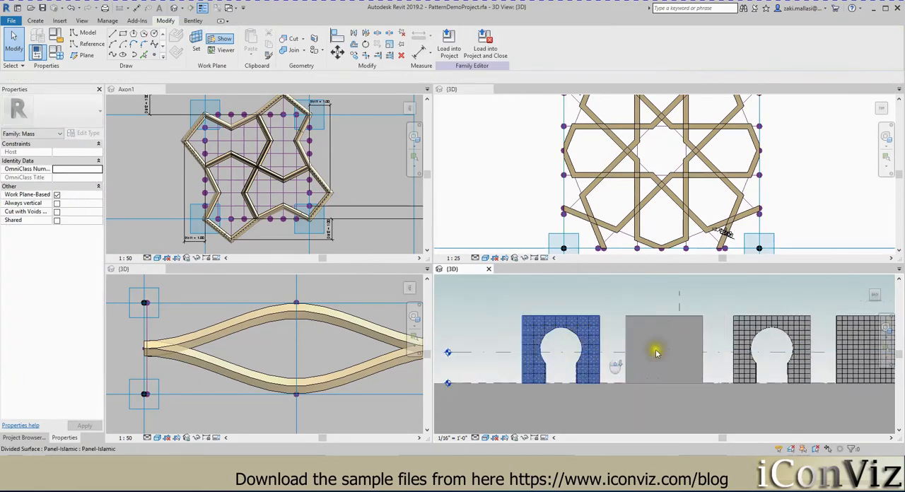
{"action": "scroll", "coordinate": [830, 352], "scroll_direction": "up", "scroll_amount": 2}
{"action": "scroll", "coordinate": [830, 352], "scroll_direction": "up", "scroll_amount": 2}
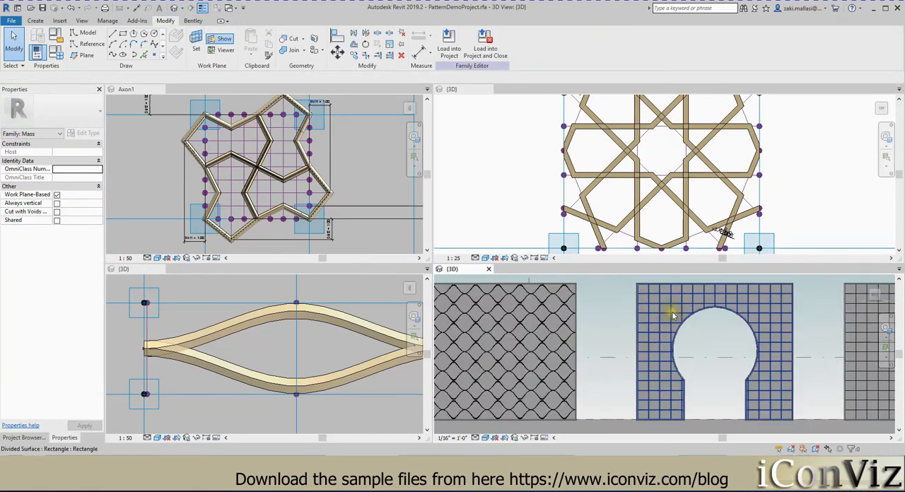
{"action": "scroll", "coordinate": [741, 328], "scroll_direction": "down", "scroll_amount": 4}
{"action": "scroll", "coordinate": [620, 335], "scroll_direction": "up", "scroll_amount": 4}
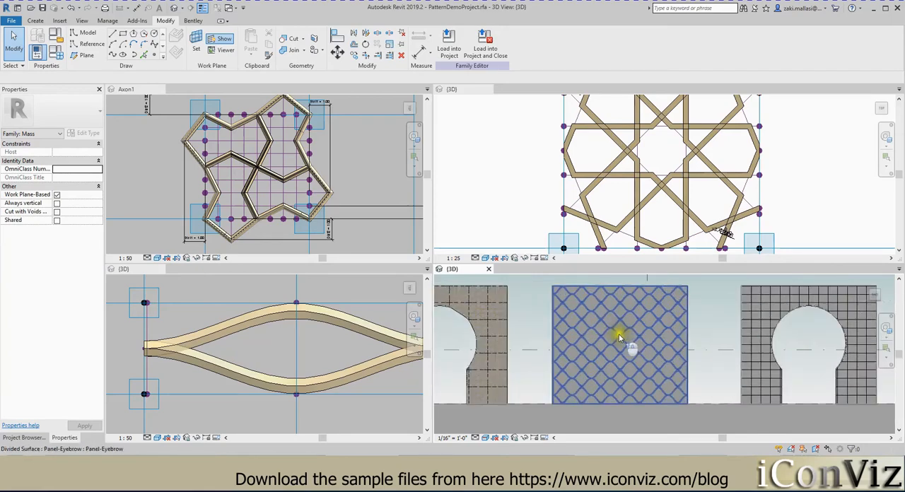
{"action": "left_click", "coordinate": [603, 323]}
{"action": "left_click", "coordinate": [60, 107]}
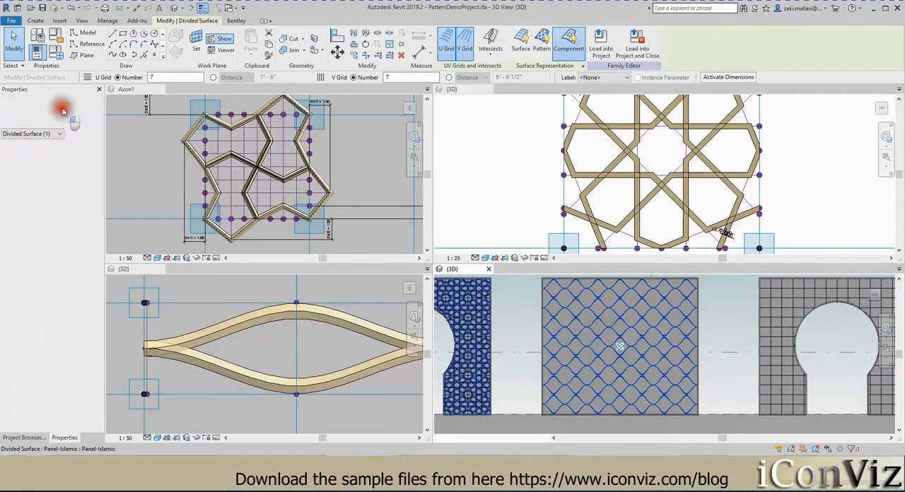
{"action": "left_click", "coordinate": [56, 264]}
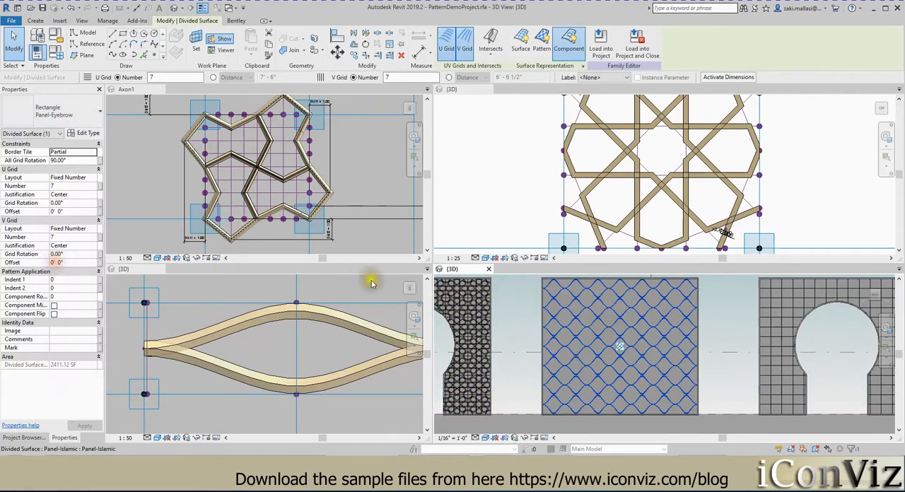
{"action": "left_click", "coordinate": [740, 316]}
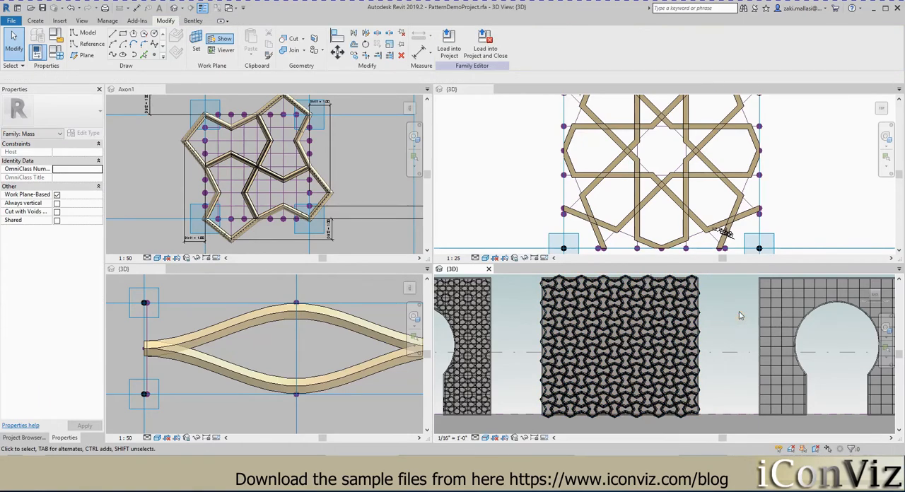
- Select one single bowtie panel near the surface's edge and set its X1 dimension to 1'
{"action": "scroll", "coordinate": [584, 306], "scroll_direction": "up", "scroll_amount": 4}
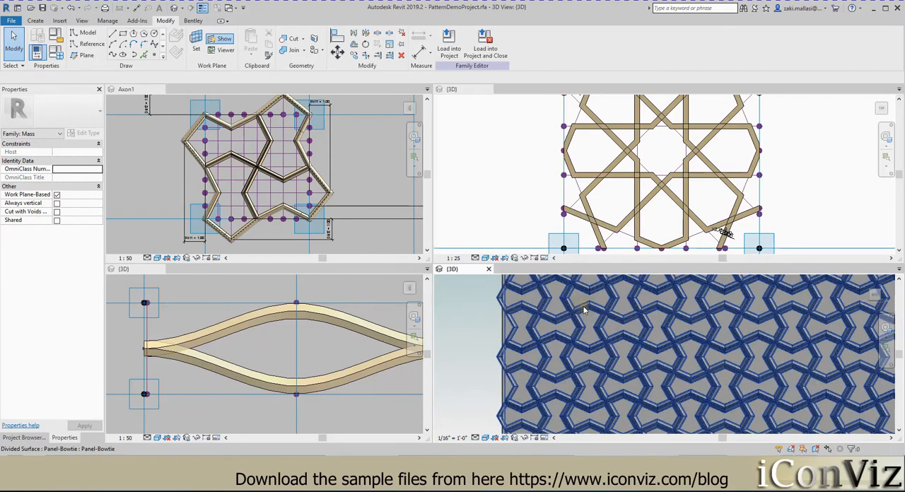
{"action": "left_click", "coordinate": [588, 309]}
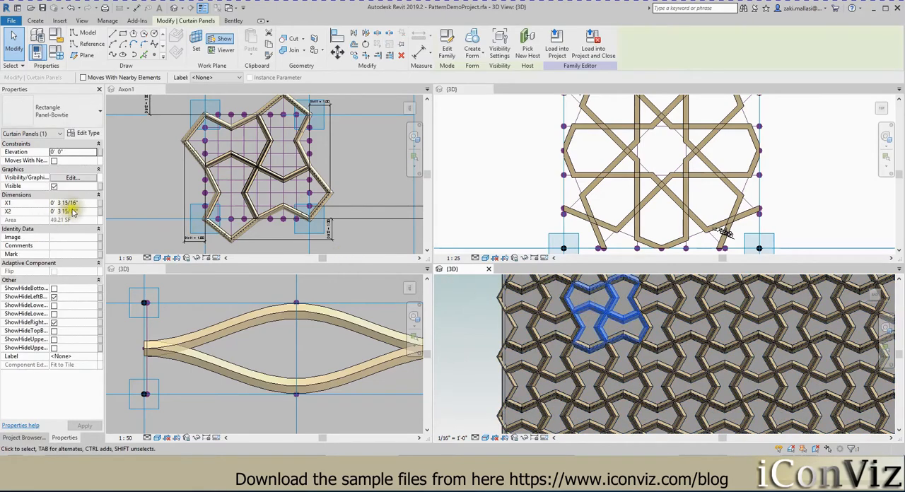
{"action": "left_click", "coordinate": [80, 203]}
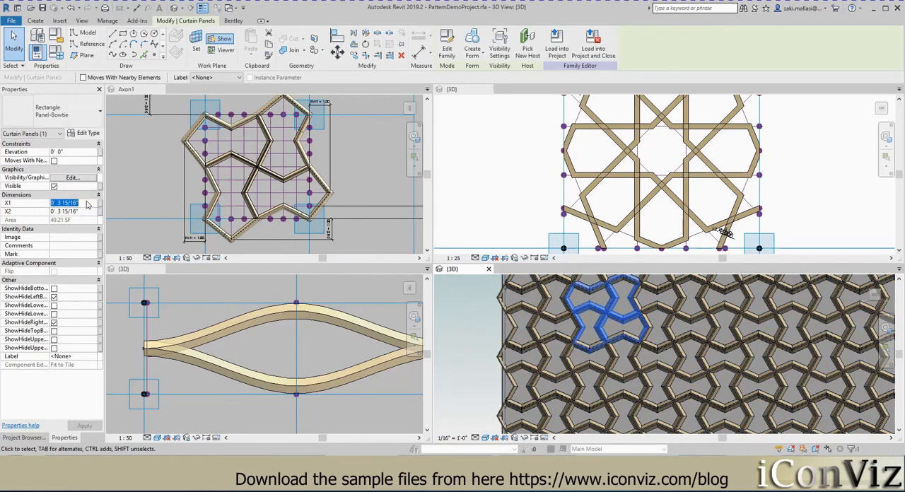
{"action": "type", "text": "1' 0"}
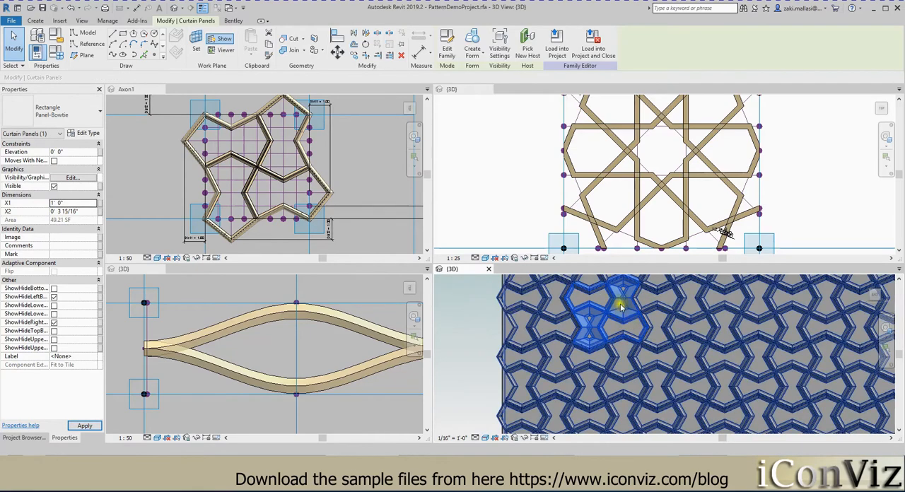
{"action": "scroll", "coordinate": [622, 307], "scroll_direction": "up", "scroll_amount": 3}
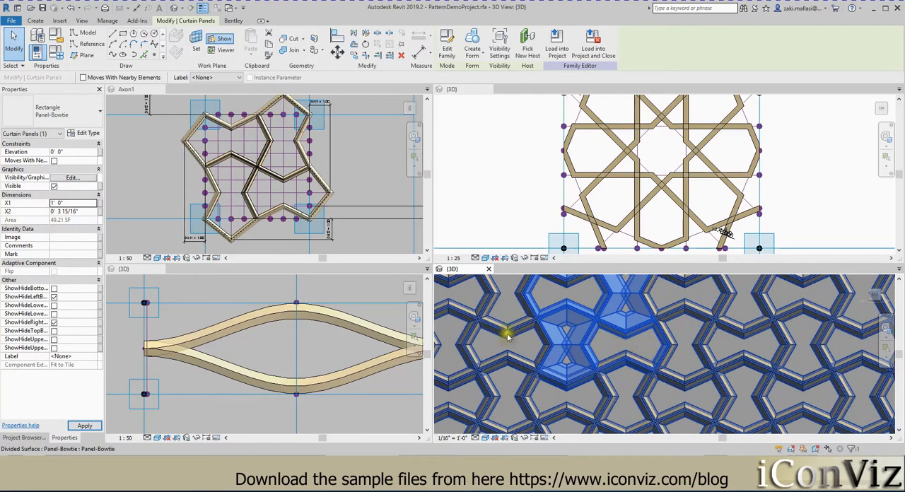
- Set the selected bowtie panel's X1 dimension to 6" and its X2 dimension to 1
{"action": "left_click", "coordinate": [76, 203]}
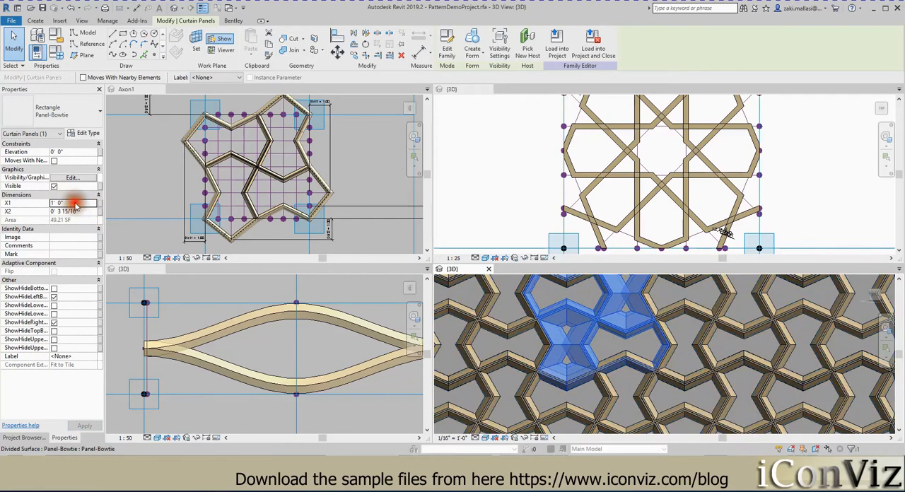
{"action": "double_click", "coordinate": [76, 205]}
{"action": "type", "text": "0.5"}
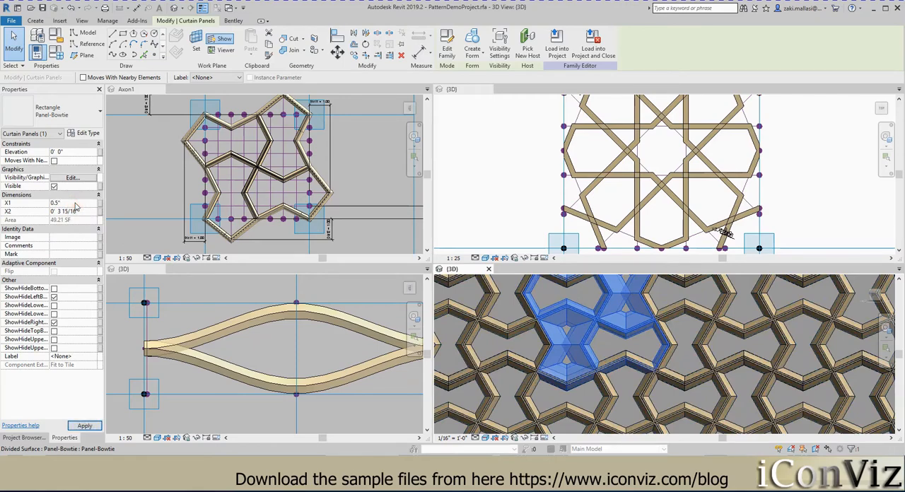
{"action": "key", "text": "Return"}
{"action": "type", "text": "6\""}
{"action": "key", "text": "Return"}
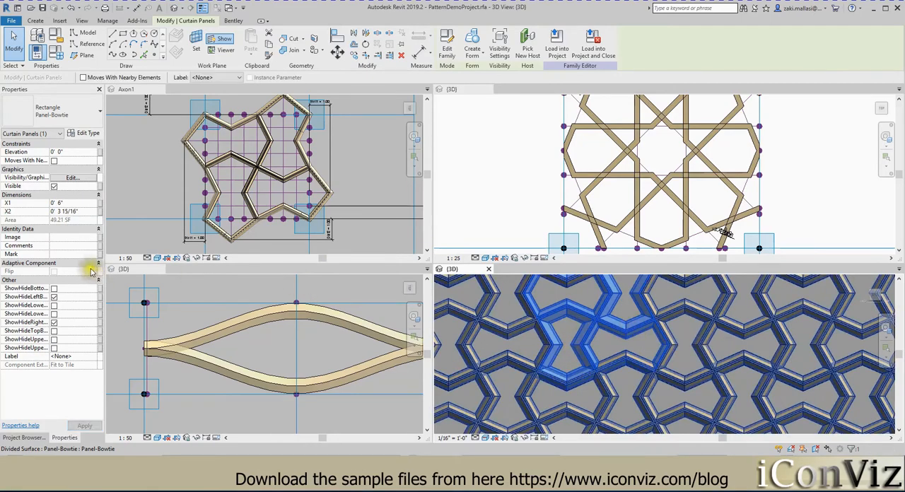
{"action": "left_click", "coordinate": [85, 210]}
{"action": "type", "text": "1"}
{"action": "key", "text": "Return"}
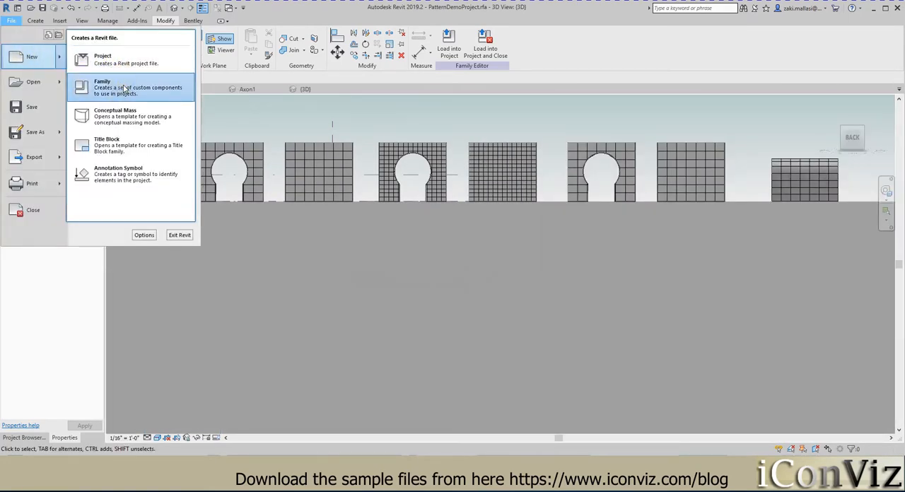
- Create a new family from the Curtain Panel Pattern Based.rft template
{"action": "left_click", "coordinate": [124, 88]}
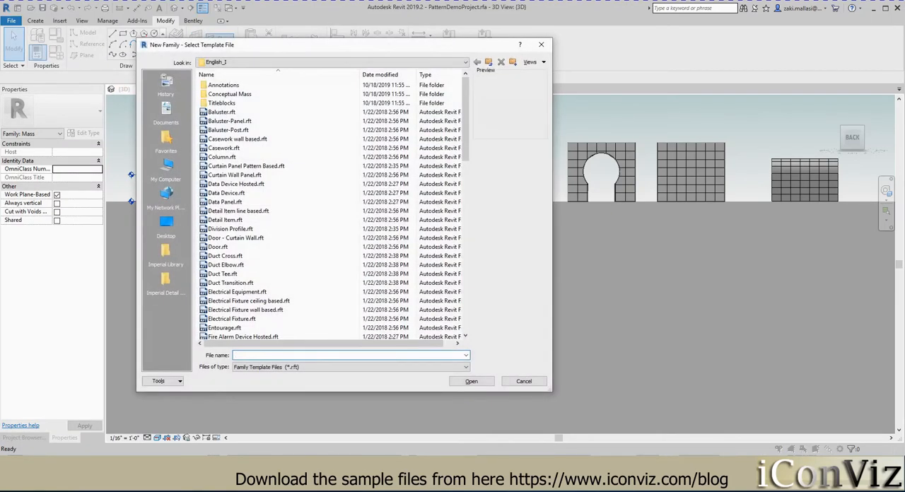
{"action": "left_click", "coordinate": [249, 166]}
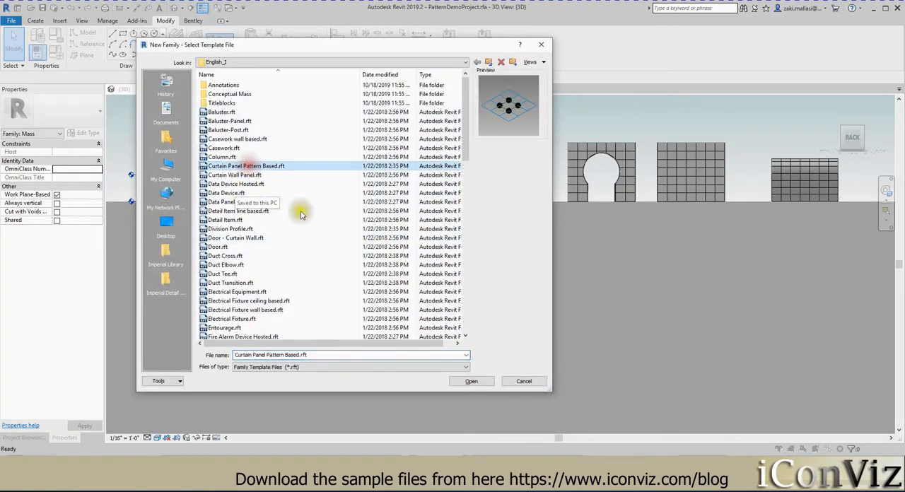
{"action": "left_click", "coordinate": [472, 381]}
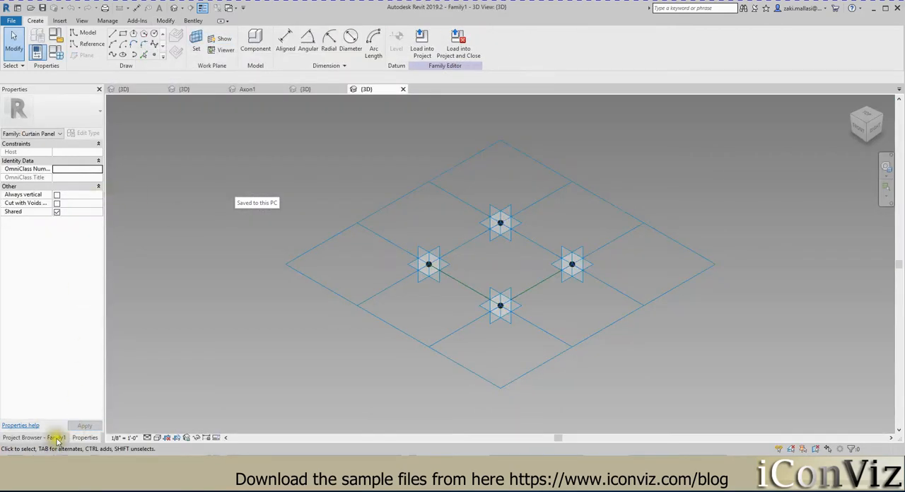
- Open the Level 1 floor plan view of the new curtain panel family
{"action": "left_click", "coordinate": [57, 438]}
{"action": "left_click", "coordinate": [6, 99]}
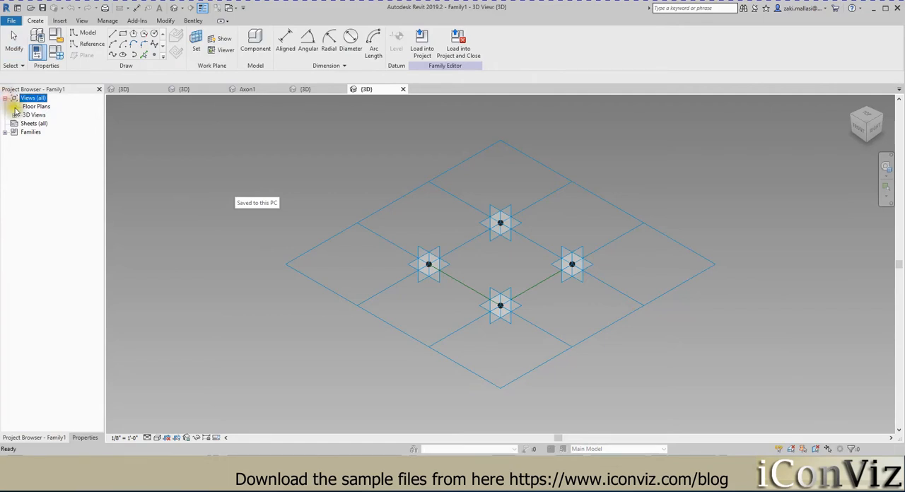
{"action": "left_click", "coordinate": [14, 106]}
{"action": "double_click", "coordinate": [41, 115]}
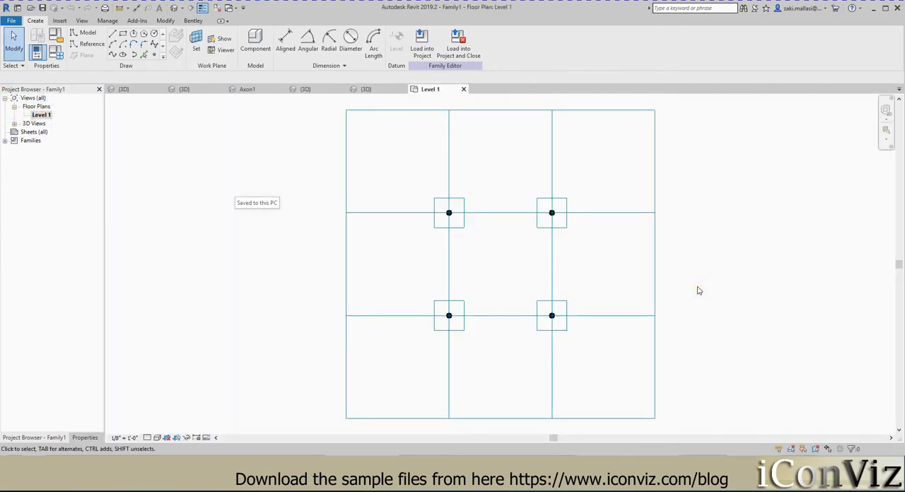
{"action": "scroll", "coordinate": [698, 291], "scroll_direction": "up", "scroll_amount": 1}
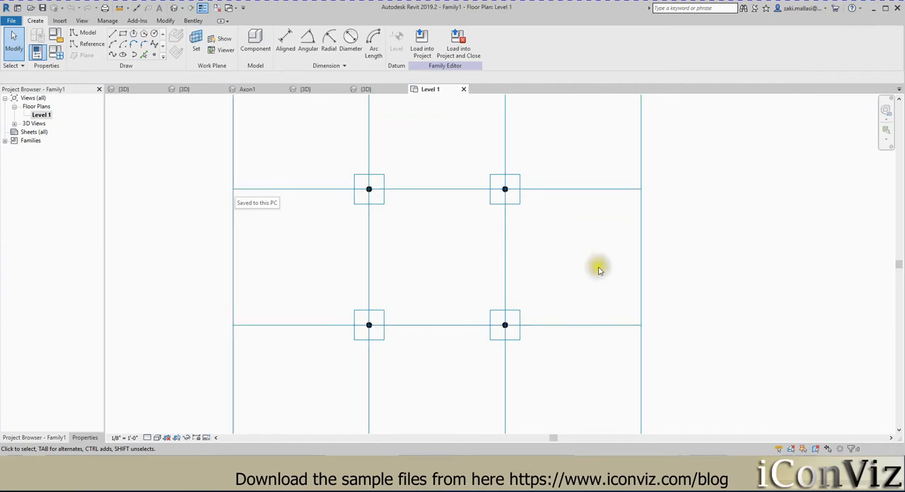
{"action": "left_click", "coordinate": [457, 297]}
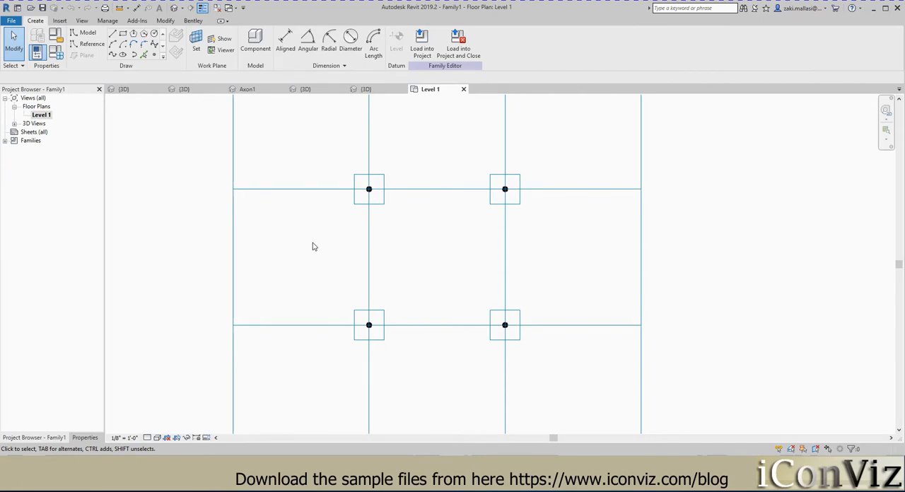
{"action": "left_click", "coordinate": [365, 256]}
- Place a reference point at the midpoint of each of the four reference lines forming the central square
{"action": "left_click", "coordinate": [154, 54]}
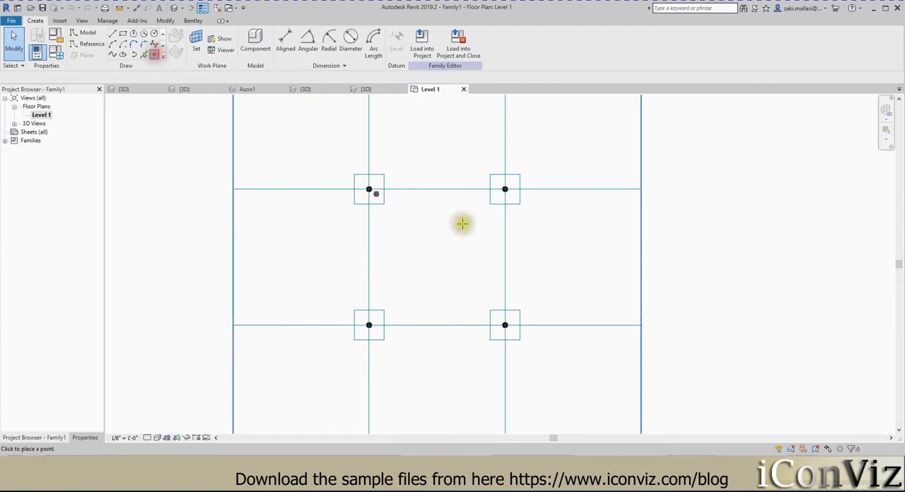
{"action": "left_click", "coordinate": [435, 188]}
{"action": "left_click", "coordinate": [439, 325]}
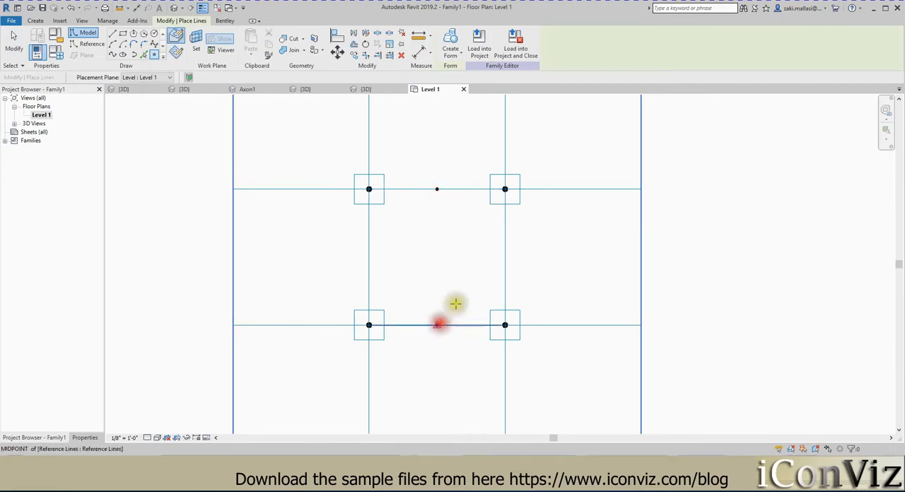
{"action": "left_click", "coordinate": [502, 255]}
{"action": "left_click", "coordinate": [369, 257]}
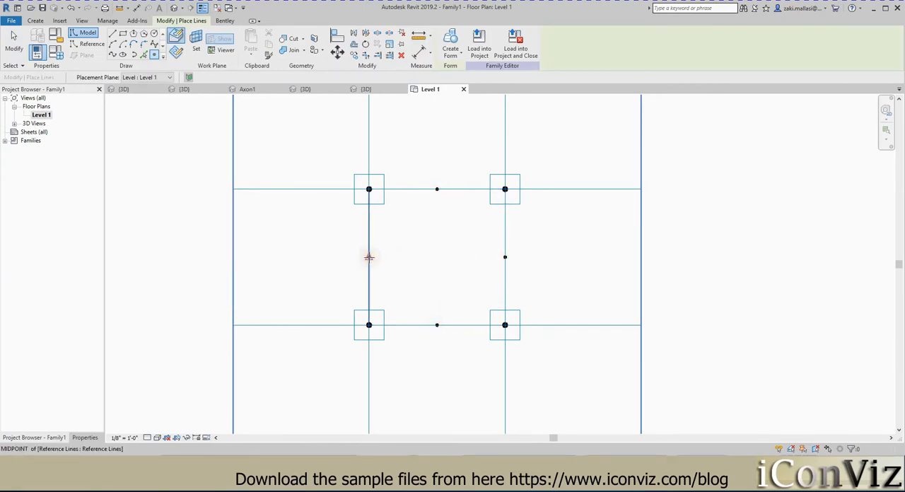
- Set the Normalized Curve Parameter of the lower edge's midpoint reference point to 0.75
{"action": "left_click", "coordinate": [84, 438]}
{"action": "key", "text": "Escape"}
{"action": "key", "text": "Escape"}
{"action": "left_click_drag", "start_coordinate": [457, 304], "coordinate": [457, 306]}
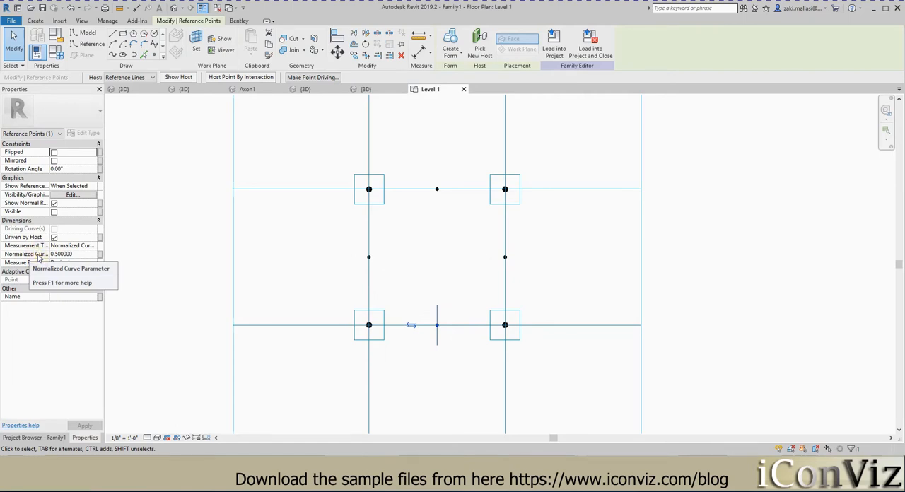
{"action": "left_click", "coordinate": [76, 254]}
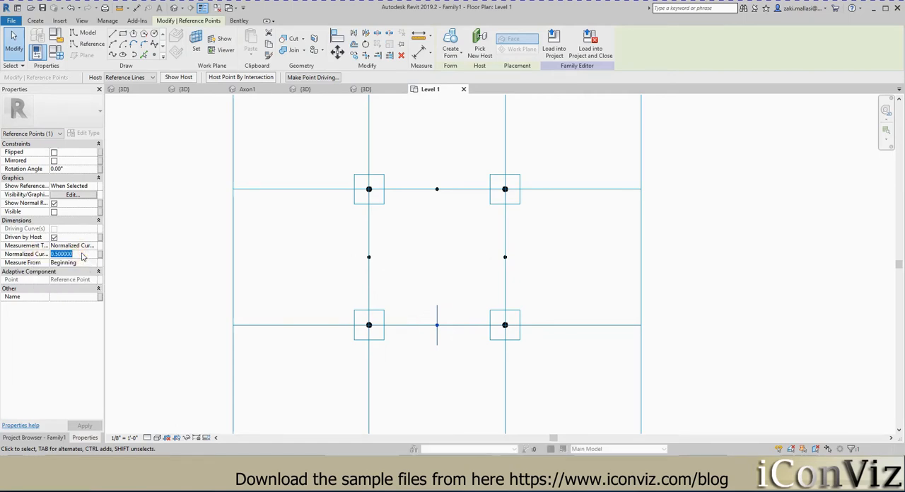
{"action": "type", "text": "0.75"}
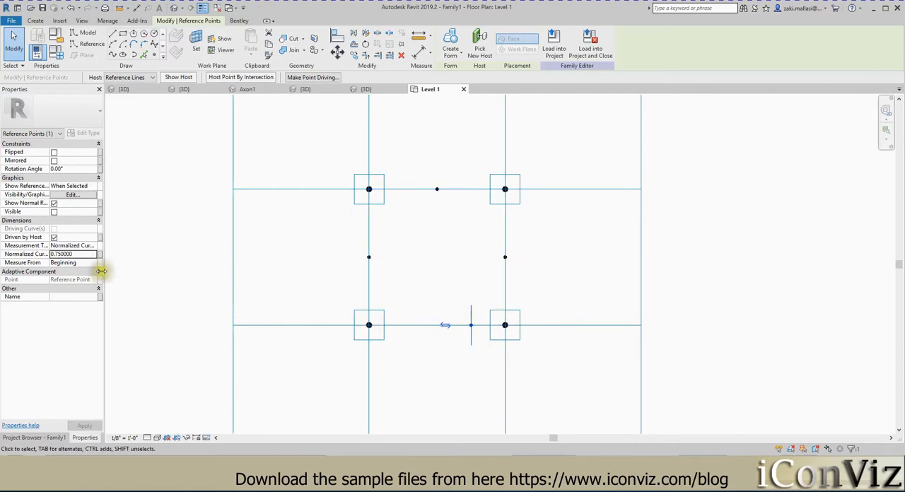
- Return the lower edge point's Normalized Curve Parameter to 0.5
{"action": "left_click", "coordinate": [85, 254]}
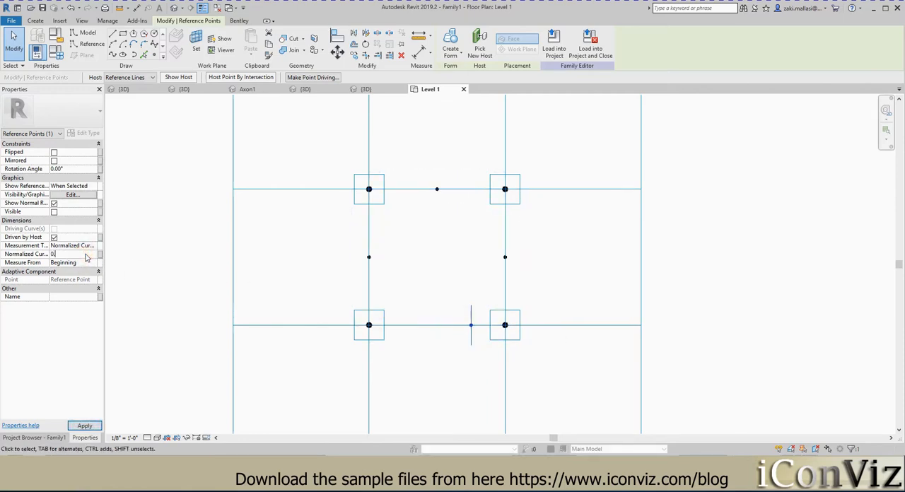
{"action": "type", "text": "0.5"}
{"action": "key", "text": "Return"}
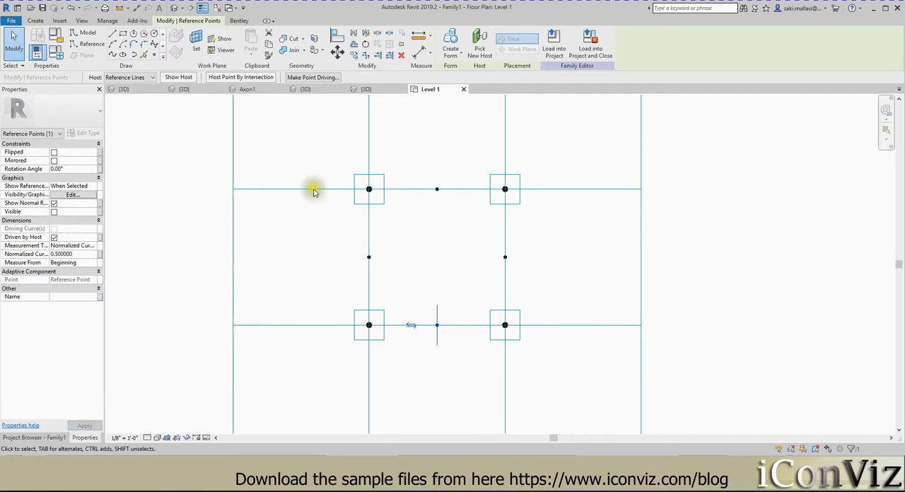
- Add a reference point on each side of the midpoint along the upper and lower edges of the central square
{"action": "left_click", "coordinate": [155, 56]}
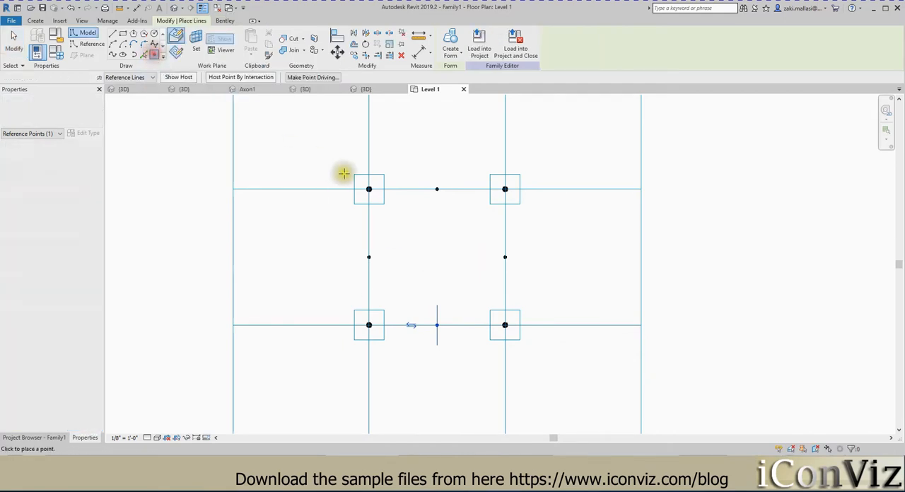
{"action": "left_click", "coordinate": [418, 189]}
{"action": "left_click", "coordinate": [459, 189]}
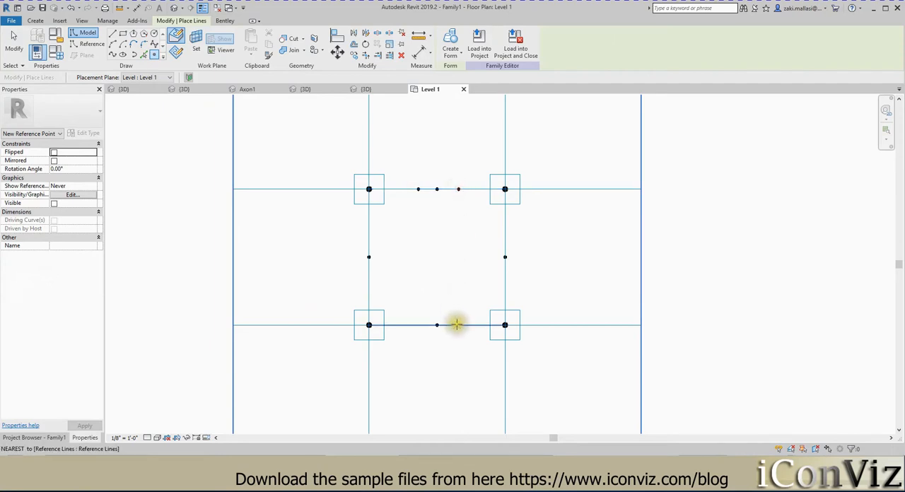
{"action": "left_click", "coordinate": [456, 325]}
{"action": "left_click", "coordinate": [415, 325]}
{"action": "key", "text": "Escape"}
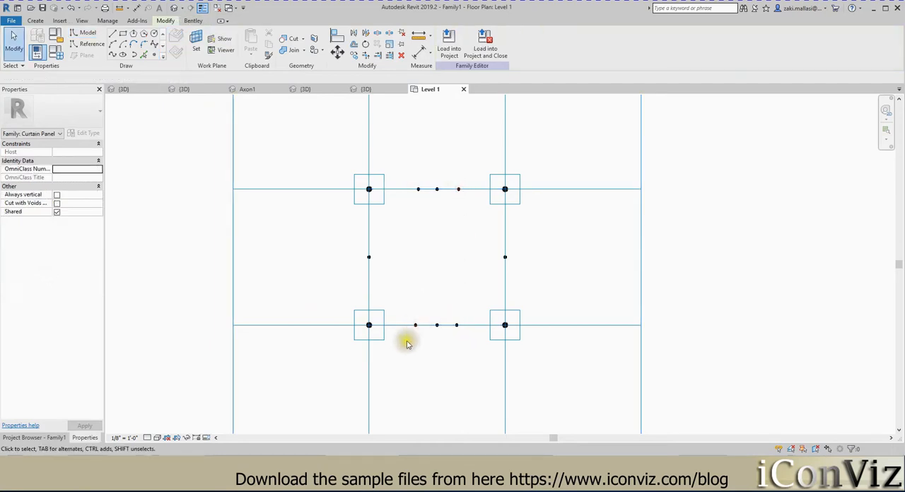
- Set the Normalized Curve Parameter to 0.375 for the lower edge's left point and the upper edge's right point
{"action": "left_click", "coordinate": [415, 323]}
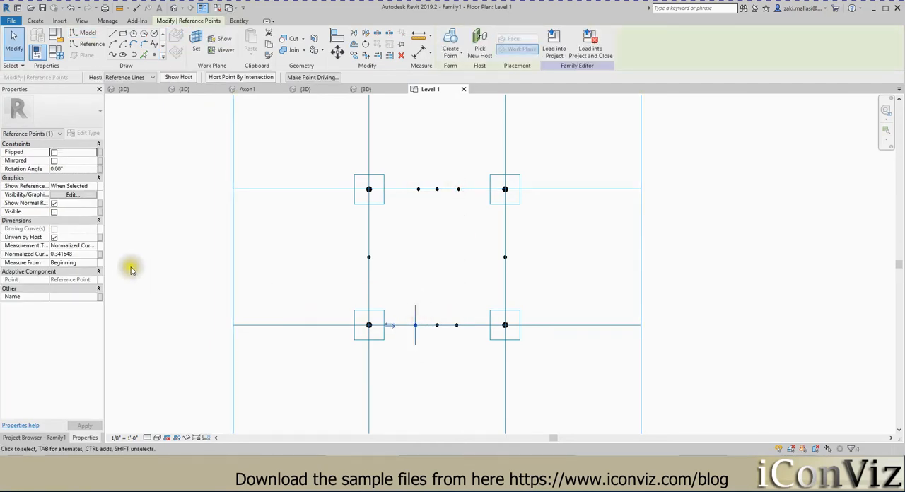
{"action": "left_click", "coordinate": [83, 255]}
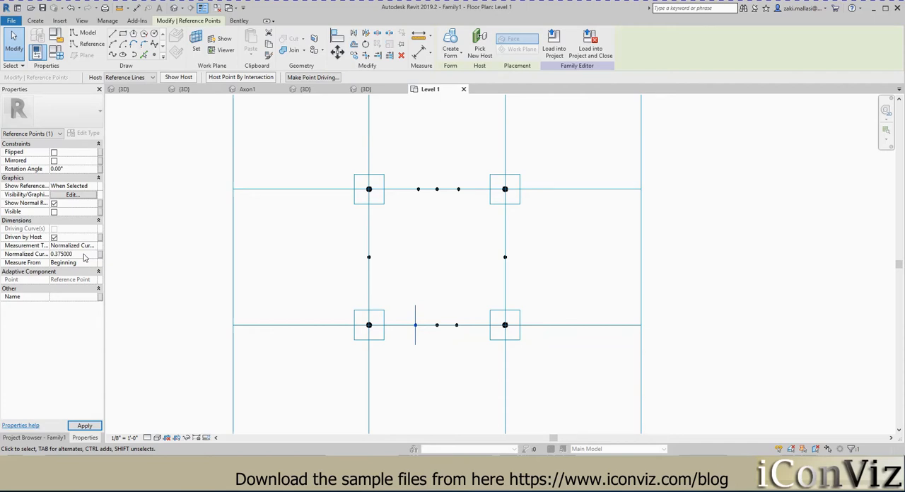
{"action": "left_click", "coordinate": [396, 262]}
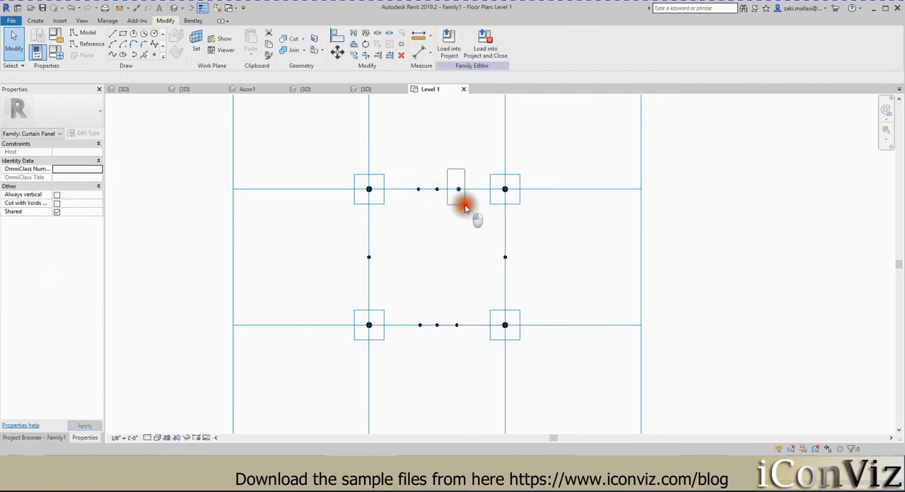
{"action": "left_click", "coordinate": [465, 207]}
{"action": "left_click", "coordinate": [80, 254]}
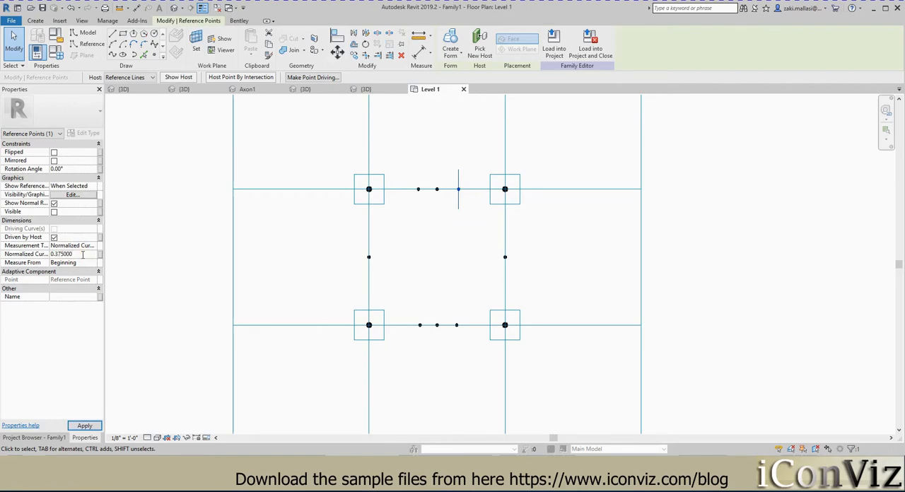
- Set the Normalized Curve Parameter to 0.625 for the lower edge's right point and the upper edge's left point together
{"action": "left_click", "coordinate": [455, 337]}
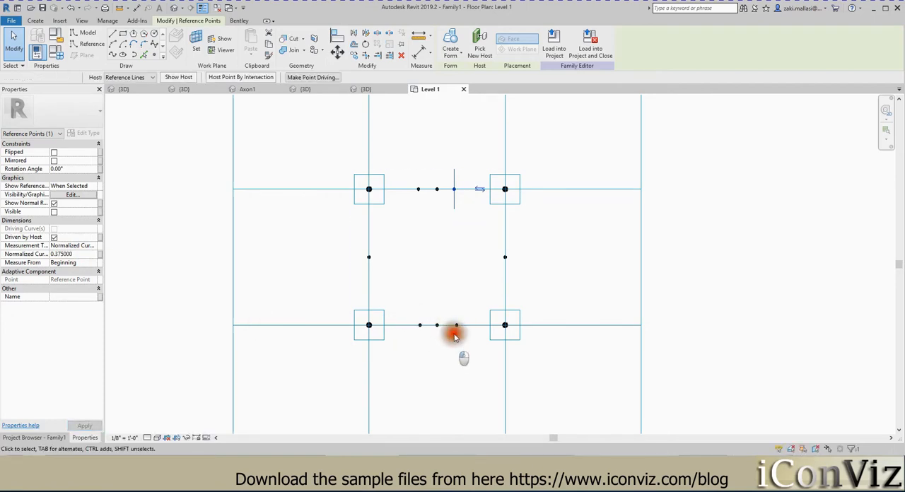
{"action": "left_click_drag", "start_coordinate": [453, 340], "coordinate": [465, 305]}
{"action": "left_click_drag", "start_coordinate": [406, 175], "coordinate": [426, 205], "text": "ctrl"}
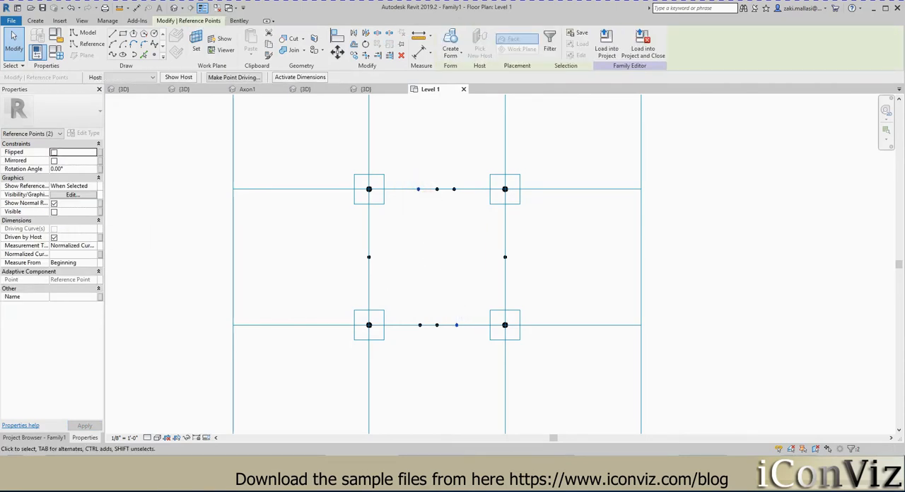
{"action": "left_click", "coordinate": [76, 254]}
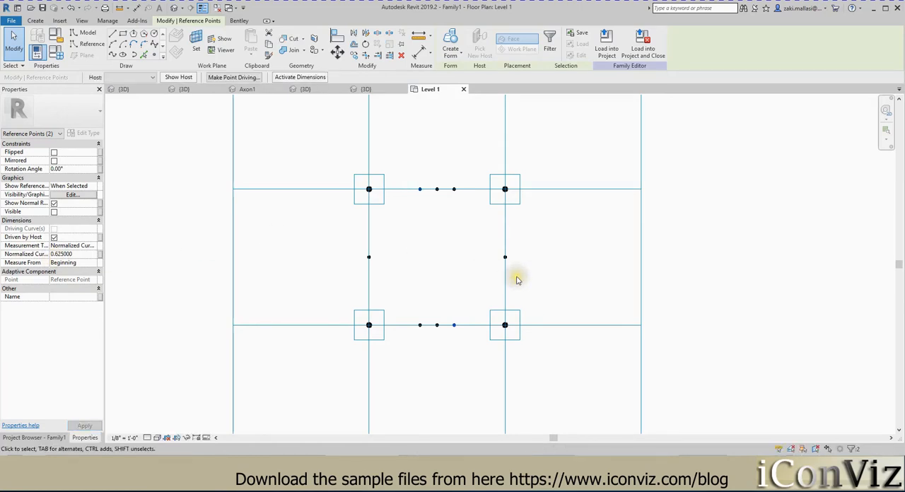
- Add a reference point above and below the midpoint on both vertical edges of the central square
{"action": "left_click", "coordinate": [154, 54]}
{"action": "left_click", "coordinate": [368, 236]}
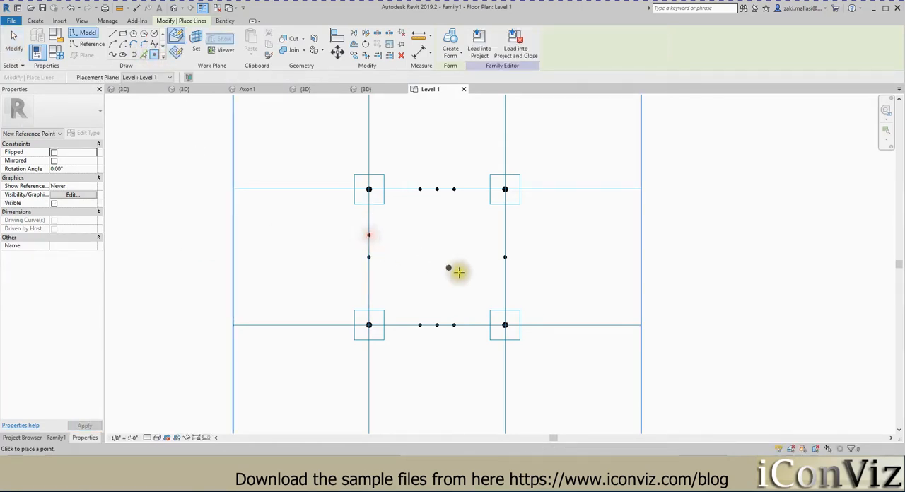
{"action": "left_click", "coordinate": [507, 278]}
{"action": "left_click", "coordinate": [505, 239]}
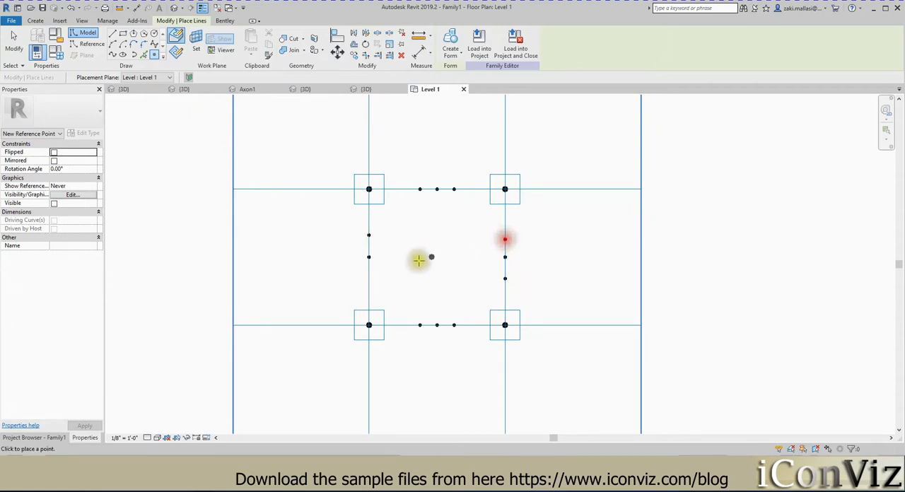
{"action": "left_click", "coordinate": [369, 274]}
{"action": "key", "text": "Escape"}
{"action": "key", "text": "Escape"}
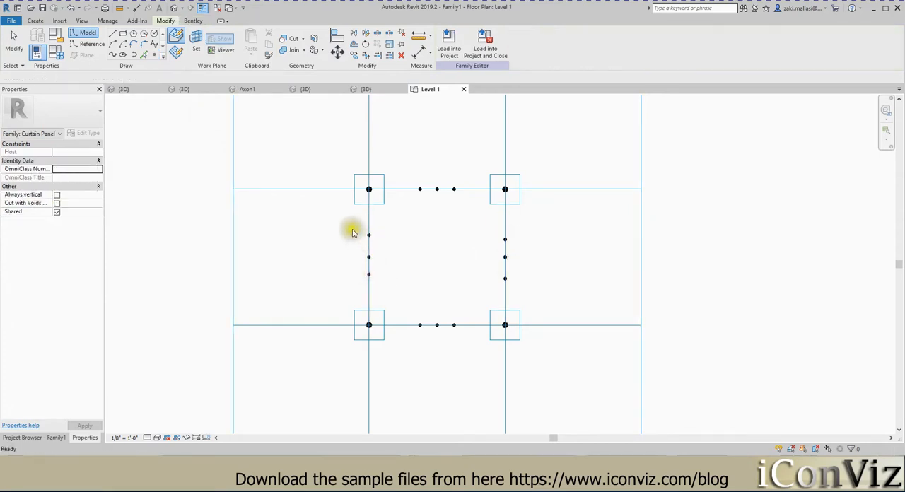
- Set the Normalized Curve Parameter to 0.375 for the left edge's upper point and the right edge's lower point together
{"action": "left_click_drag", "start_coordinate": [350, 225], "coordinate": [412, 243]}
{"action": "left_click_drag", "start_coordinate": [482, 271], "coordinate": [532, 287]}
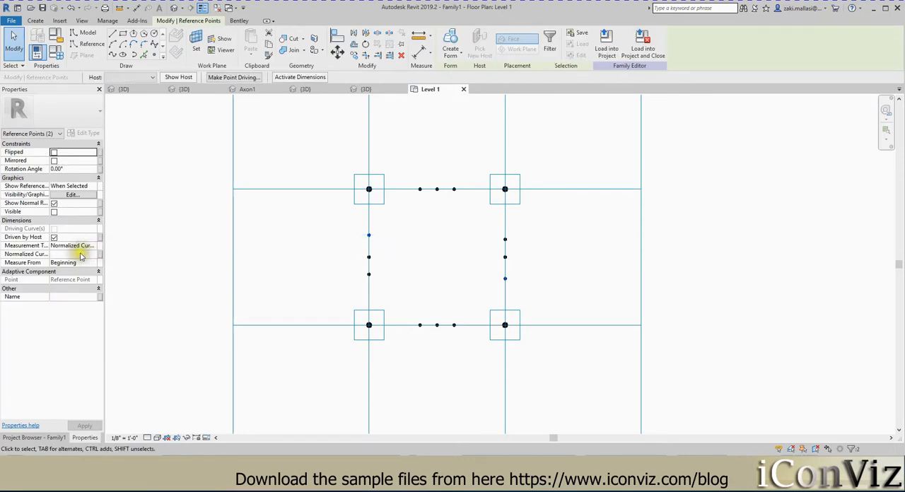
{"action": "left_click", "coordinate": [81, 254]}
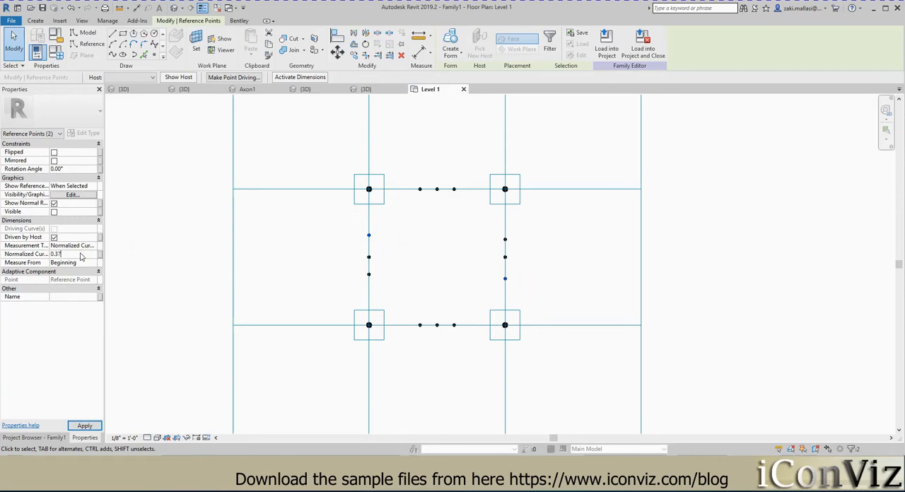
- Set the Normalized Curve Parameter to 0.625 for the left edge's lower point and the right edge's upper point, and clear the selection
{"action": "left_click", "coordinate": [472, 230]}
{"action": "left_click_drag", "start_coordinate": [534, 245], "coordinate": [535, 245]}
{"action": "left_click_drag", "start_coordinate": [353, 271], "coordinate": [406, 281], "text": "ctrl"}
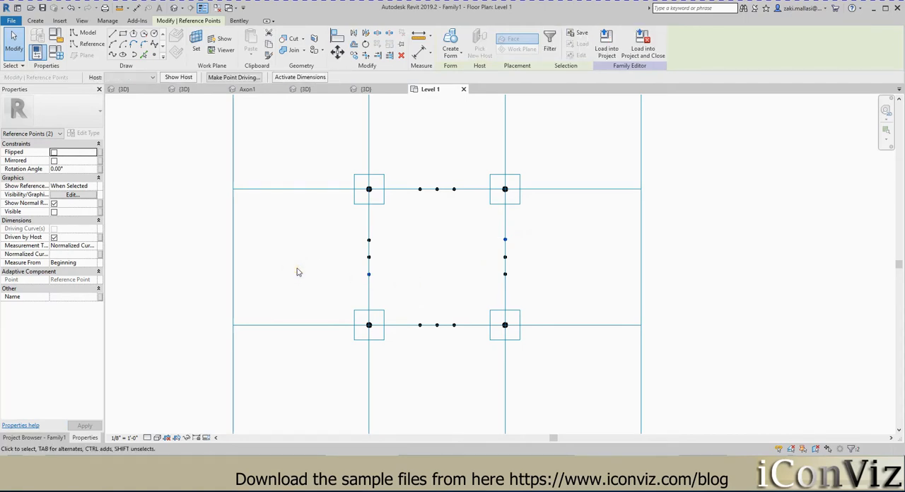
{"action": "left_click", "coordinate": [82, 256]}
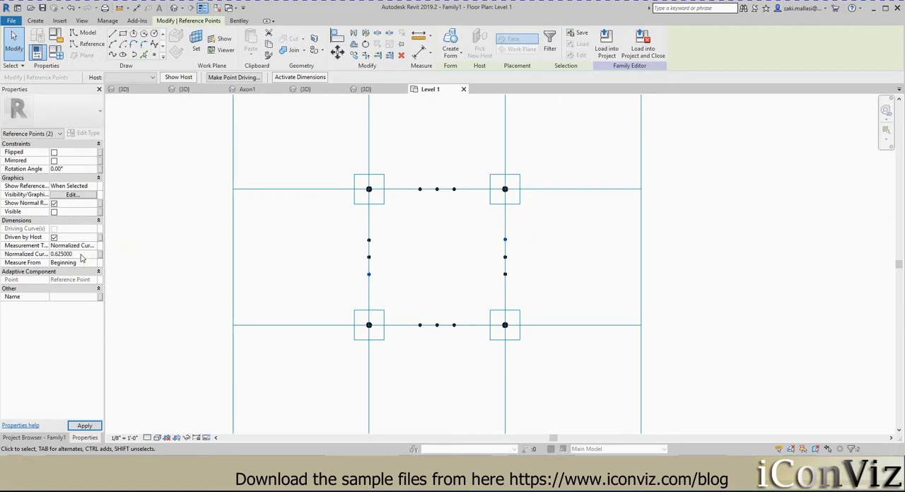
{"action": "left_click", "coordinate": [431, 275]}
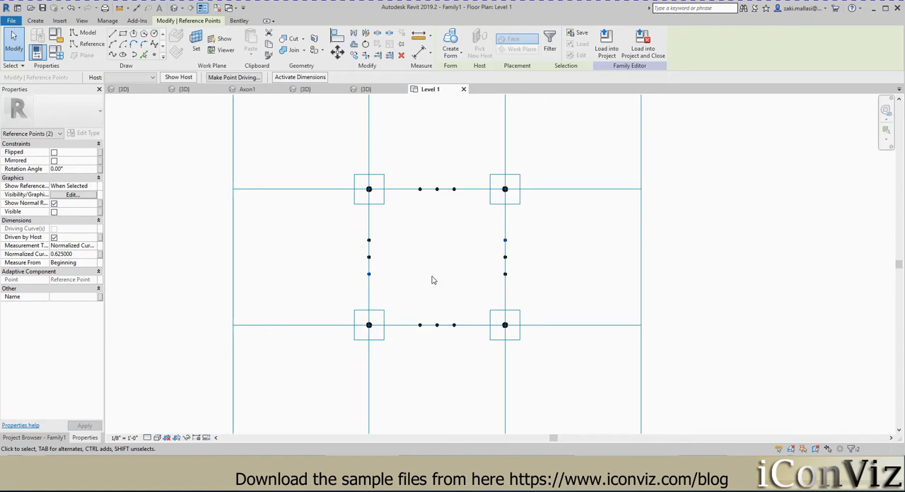
{"action": "left_click", "coordinate": [434, 280]}
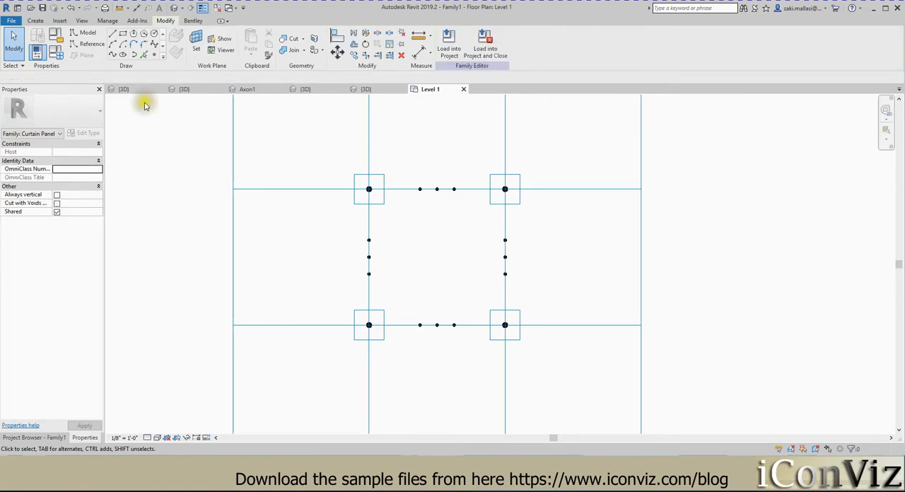
- Draw two vertical reference lines with 3D Snapping on and Chain off, joining the points beside the upper and lower edges' midpoints
{"action": "left_click", "coordinate": [90, 44]}
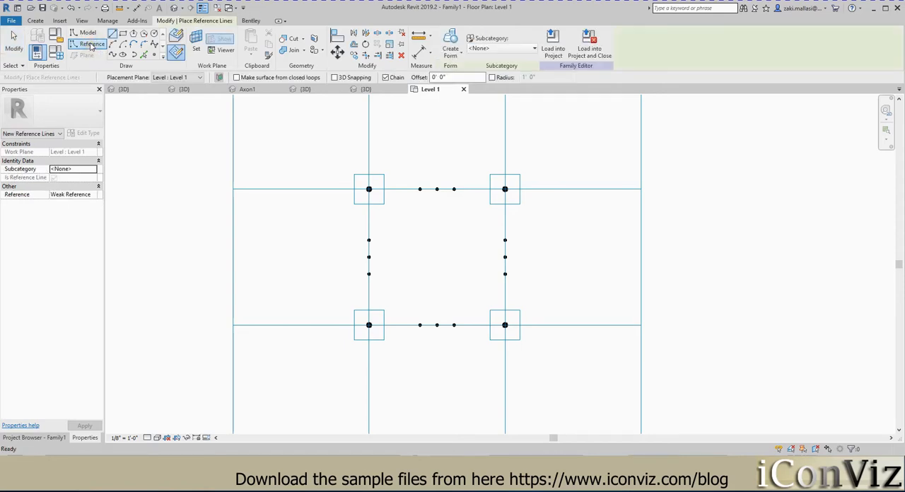
{"action": "left_click", "coordinate": [112, 35]}
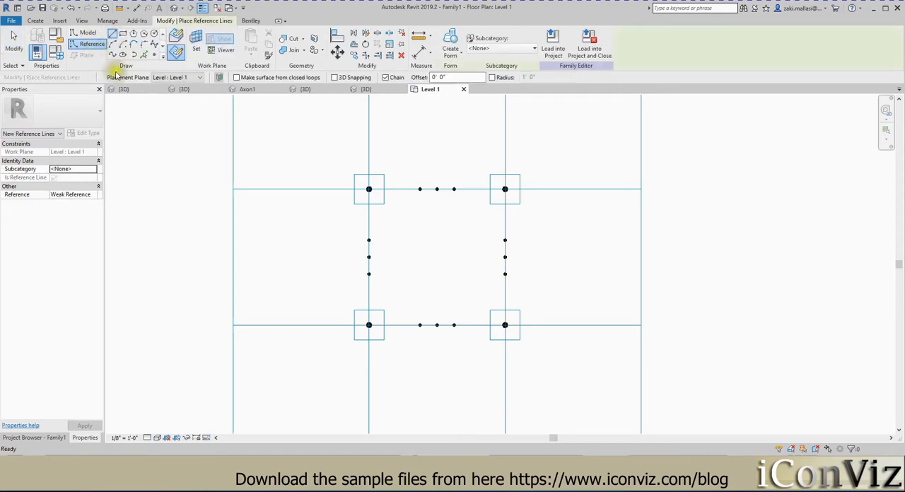
{"action": "left_click", "coordinate": [333, 78]}
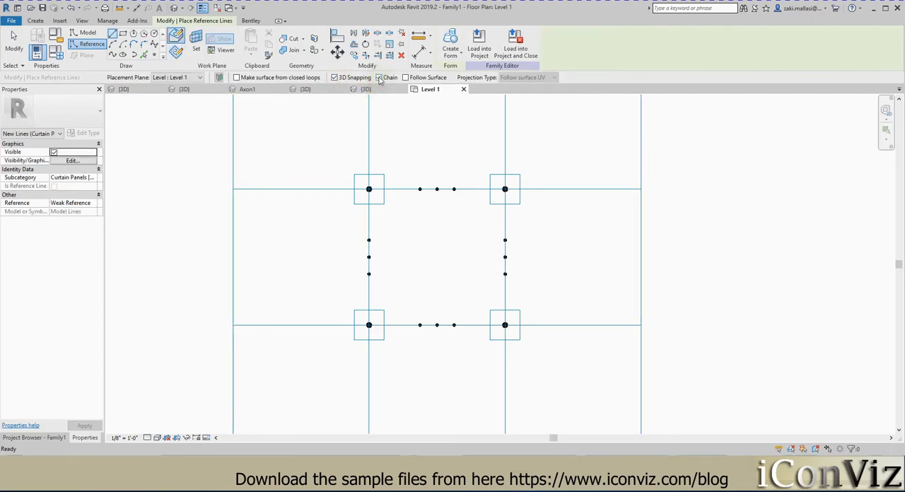
{"action": "left_click", "coordinate": [454, 325]}
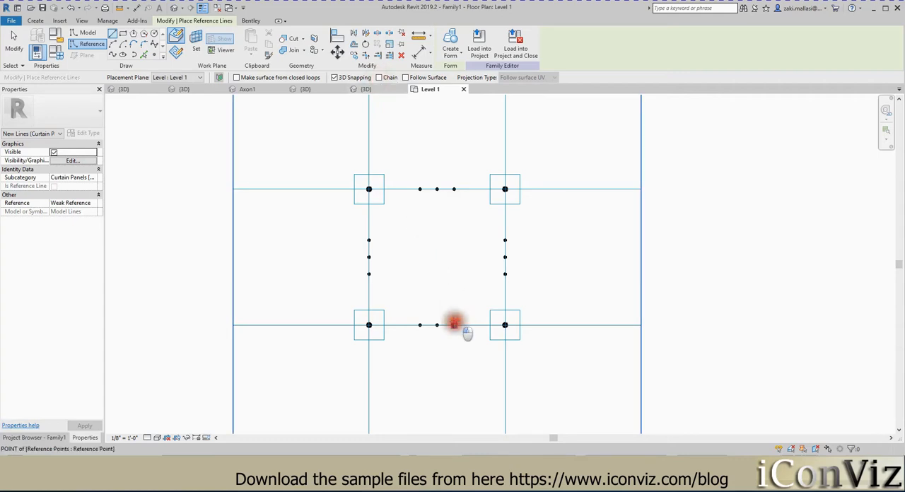
{"action": "left_click", "coordinate": [454, 189]}
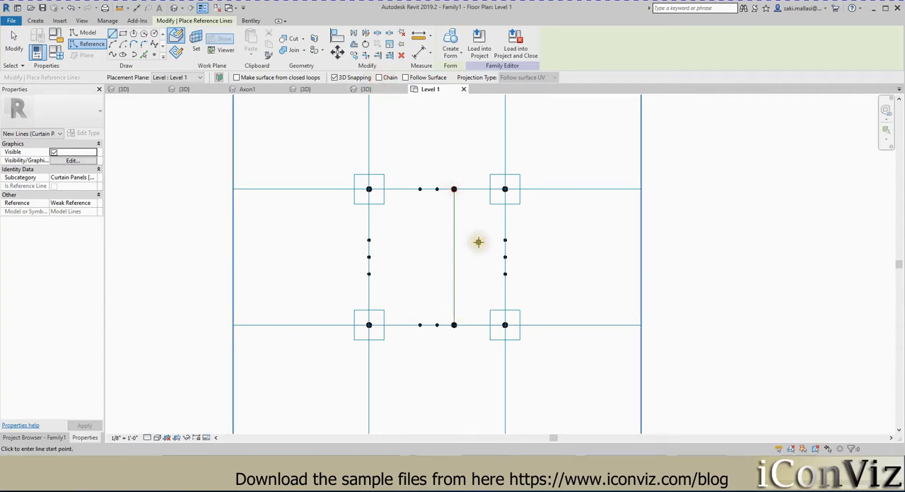
{"action": "left_click", "coordinate": [420, 189]}
{"action": "left_click", "coordinate": [421, 325]}
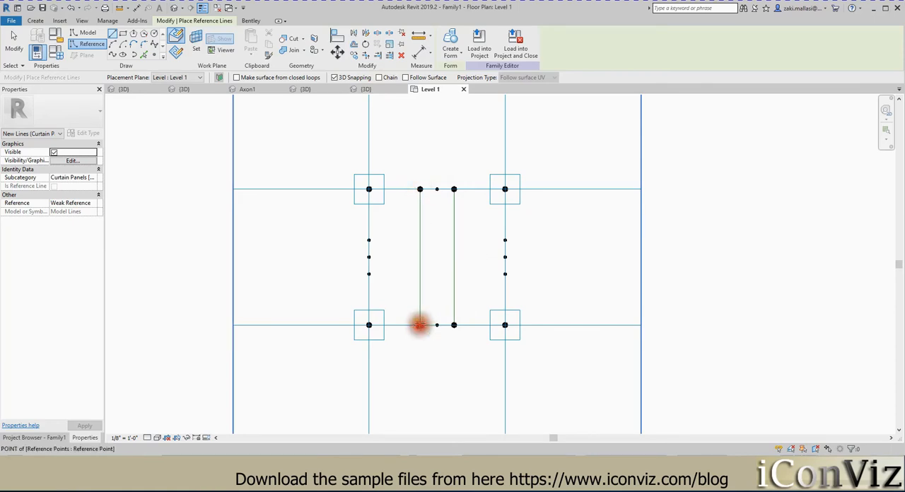
- Draw two horizontal reference lines joining the points above and below the midpoints of the square's left and right edges
{"action": "left_click", "coordinate": [368, 275]}
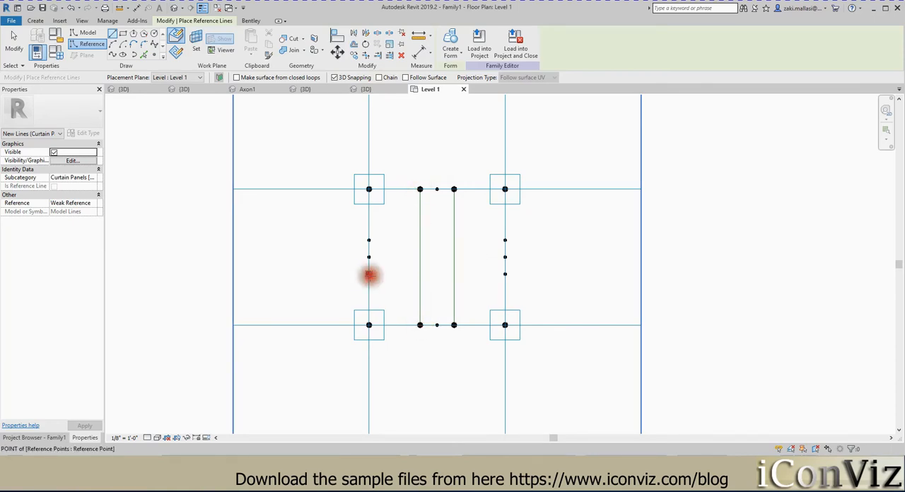
{"action": "left_click", "coordinate": [505, 275]}
{"action": "left_click", "coordinate": [505, 240]}
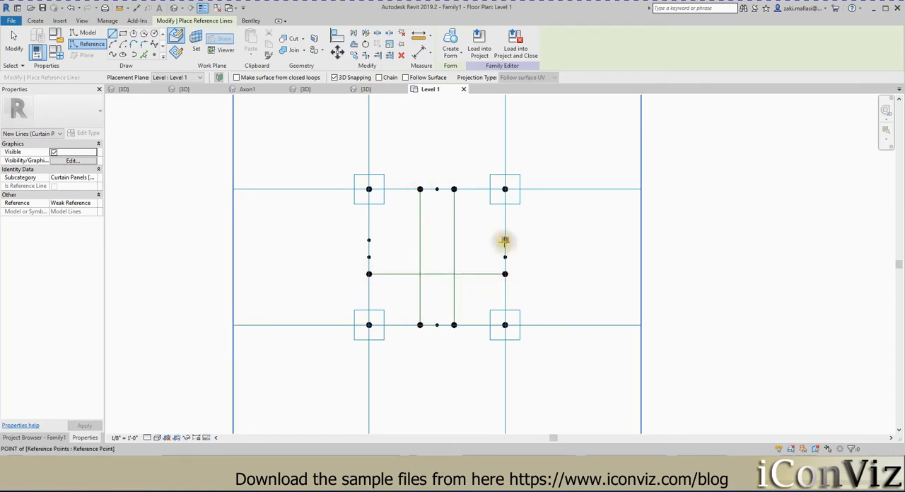
{"action": "left_click", "coordinate": [369, 241]}
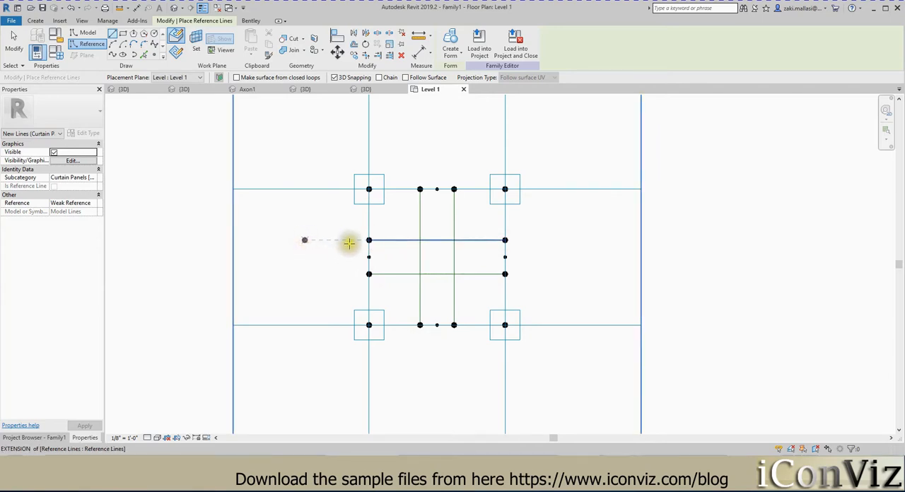
- Draw two diagonal reference lines from the left edge's midpoint to the left parts of the upper and lower edges
{"action": "scroll", "coordinate": [374, 238], "scroll_direction": "up", "scroll_amount": 2}
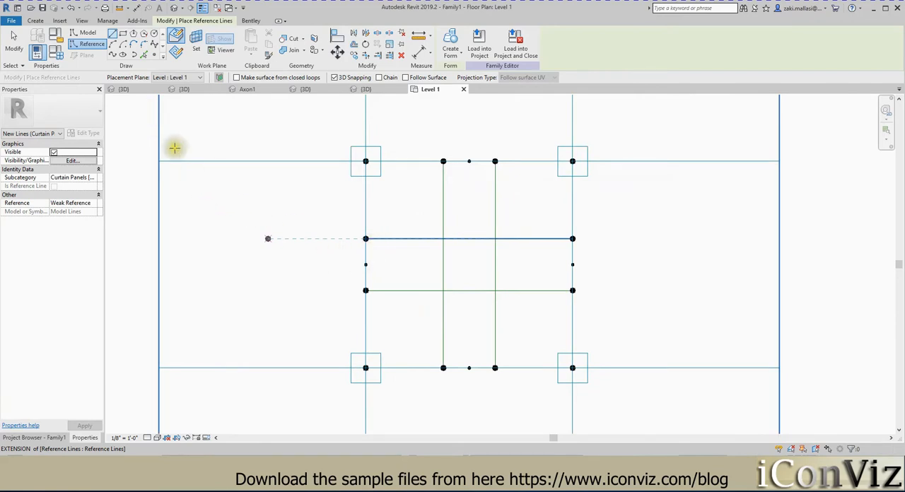
{"action": "left_click", "coordinate": [89, 43]}
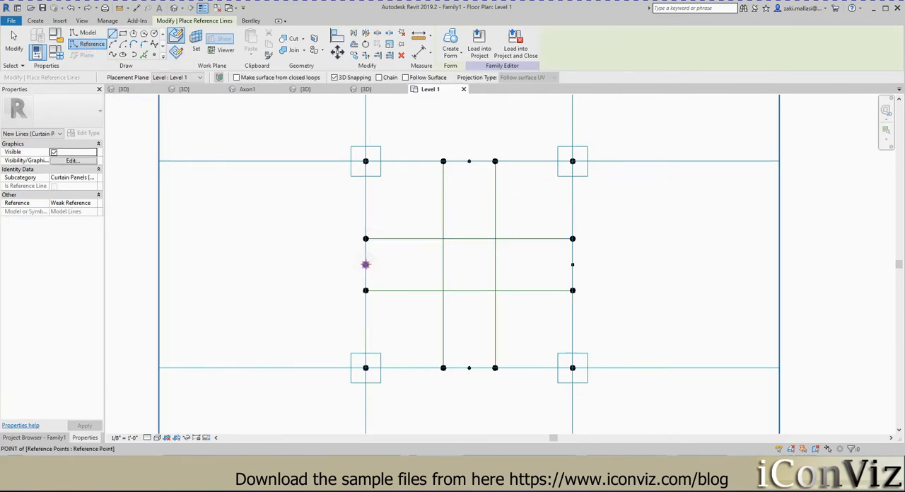
{"action": "left_click", "coordinate": [366, 264]}
{"action": "left_click", "coordinate": [412, 161]}
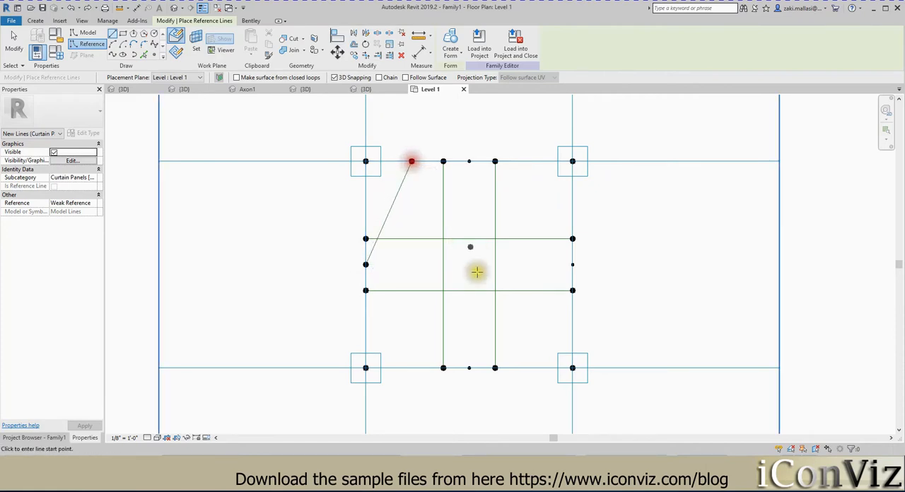
{"action": "left_click", "coordinate": [365, 264]}
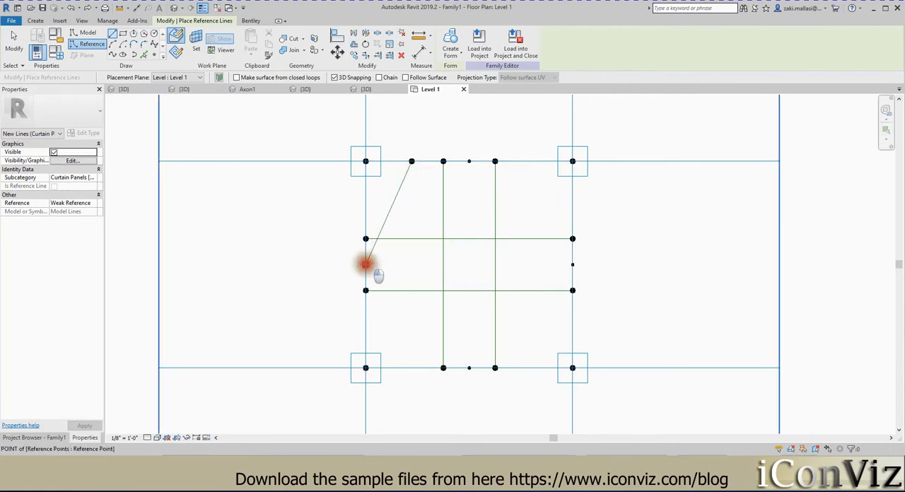
{"action": "left_click", "coordinate": [417, 368]}
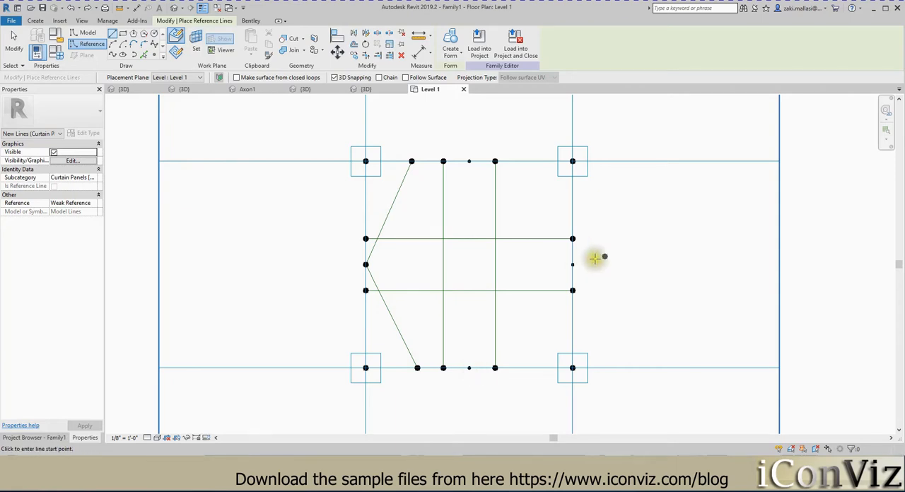
- Draw two 3D-snapped diagonal reference lines from the right edge's midpoint to the right parts of the lower and upper edges
{"action": "left_click", "coordinate": [89, 43]}
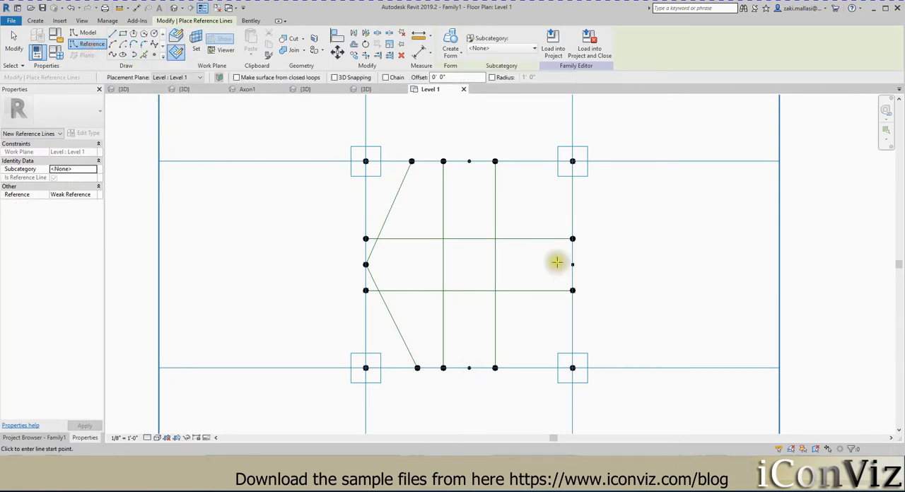
{"action": "left_click", "coordinate": [335, 77]}
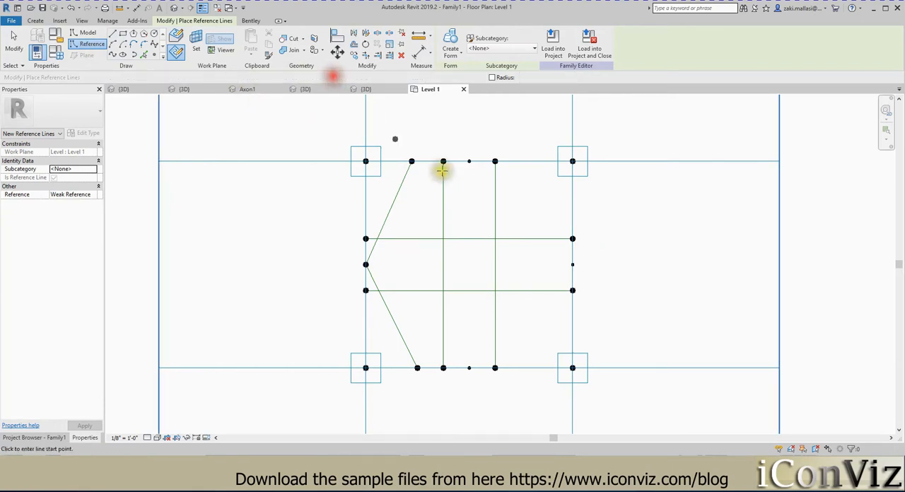
{"action": "left_click", "coordinate": [573, 265]}
{"action": "left_click", "coordinate": [518, 368]}
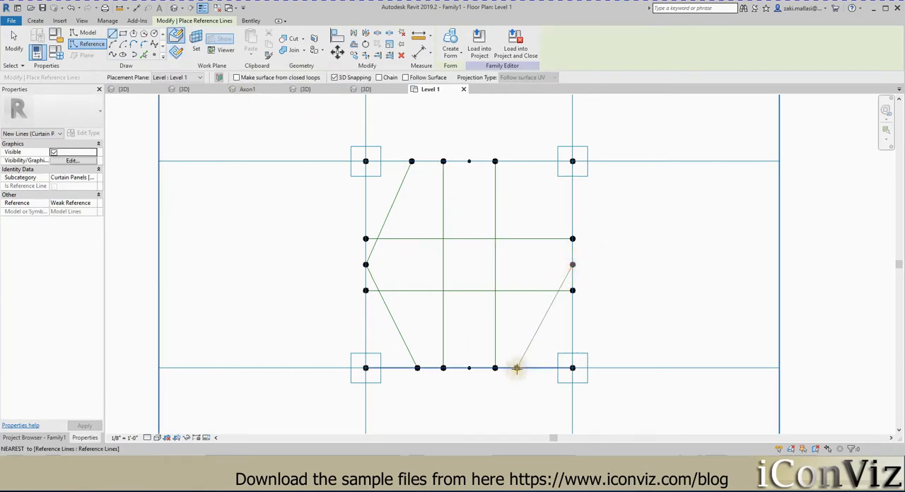
{"action": "left_click", "coordinate": [573, 264]}
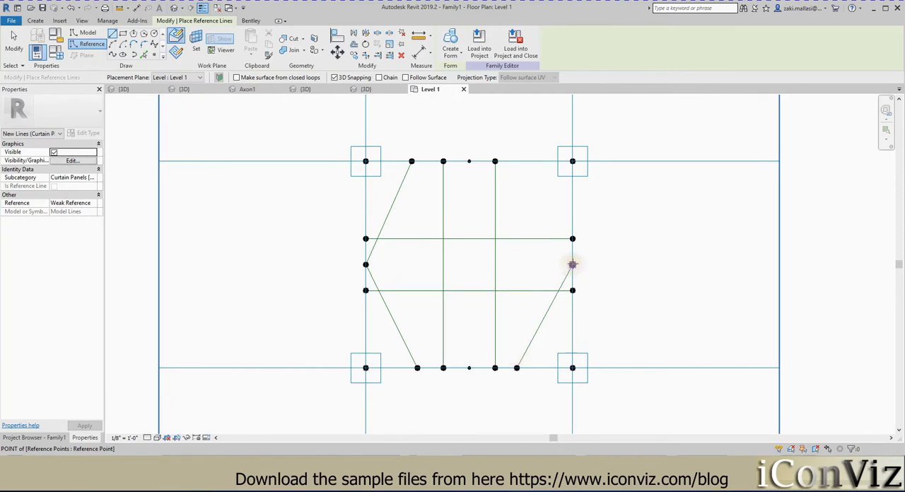
{"action": "left_click", "coordinate": [517, 161]}
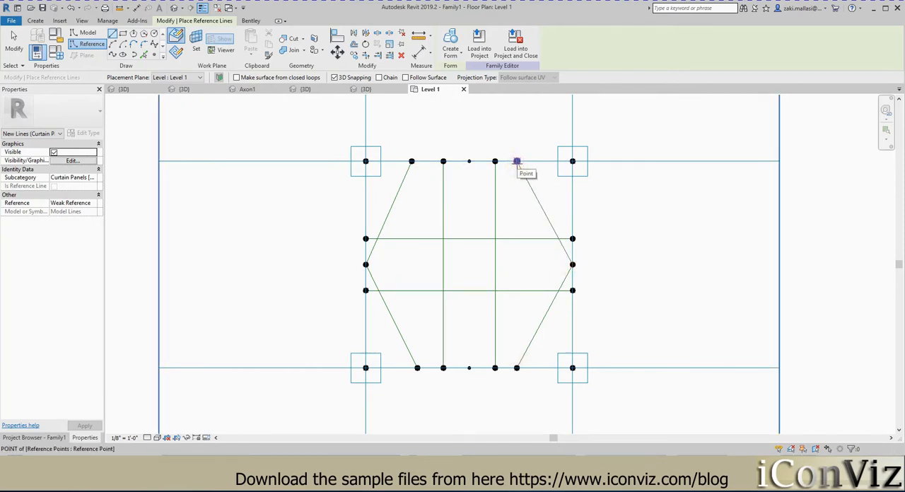
{"action": "key", "text": "Escape"}
{"action": "key", "text": "Escape"}
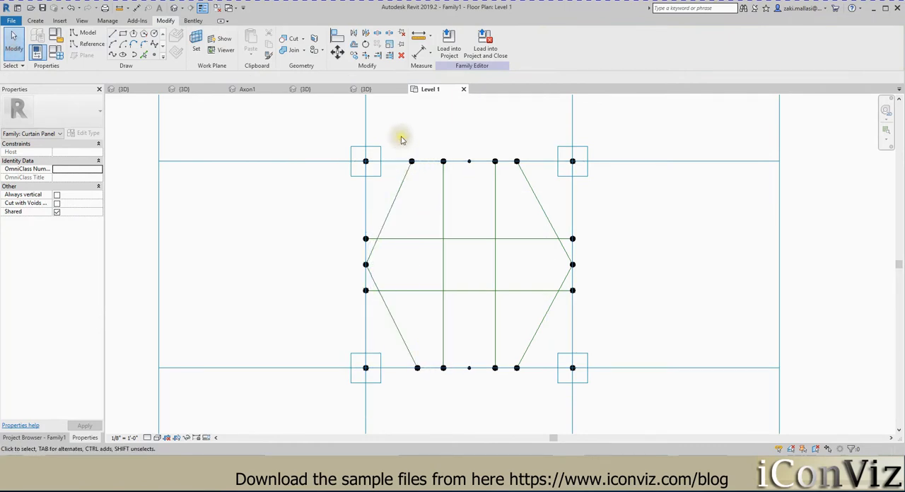
- Set the Normalized Curve Parameter to 0.795 for the diagonals' end points at the upper left and lower right together
{"action": "left_click", "coordinate": [412, 157]}
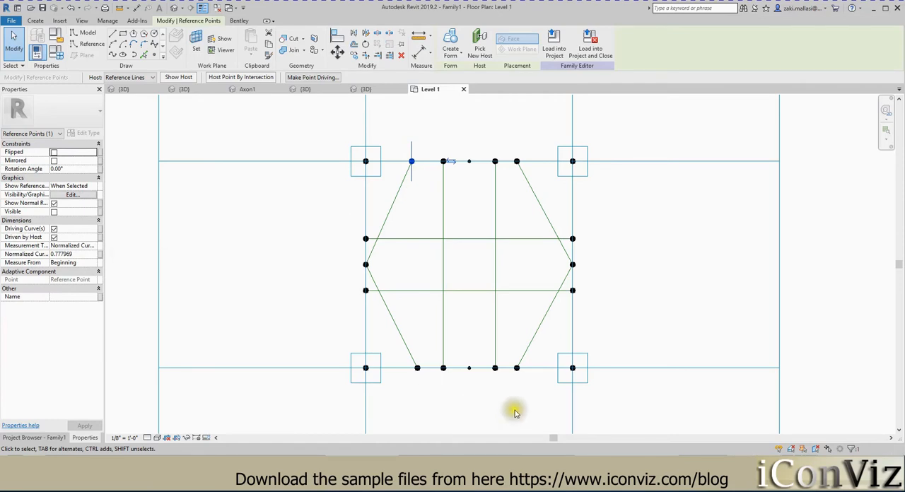
{"action": "left_click", "coordinate": [517, 368]}
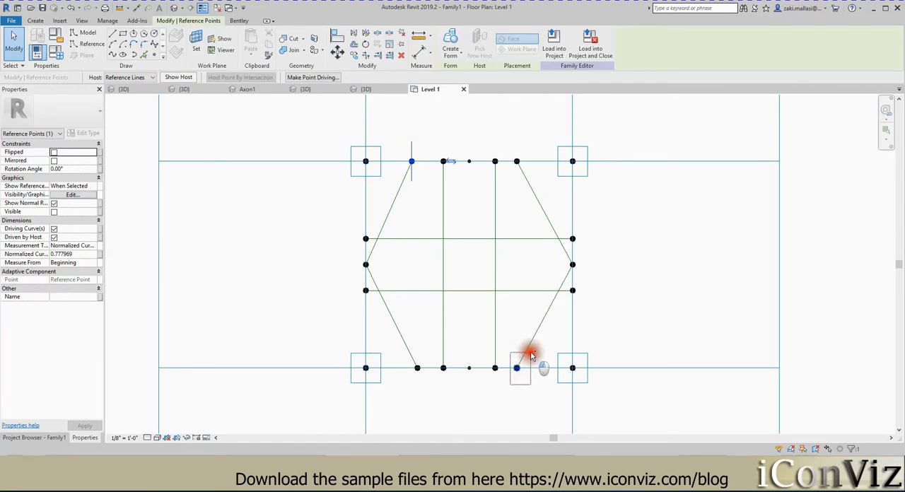
{"action": "left_click", "coordinate": [79, 253]}
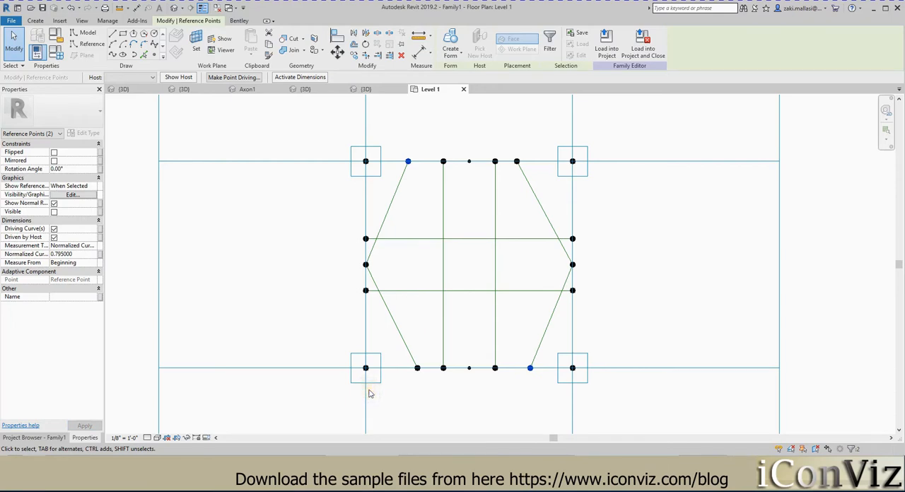
- Set the Normalized Curve Parameter to 0.205 for the diagonals' end points at the lower left and upper right, and clear the selection
{"action": "left_click", "coordinate": [412, 376]}
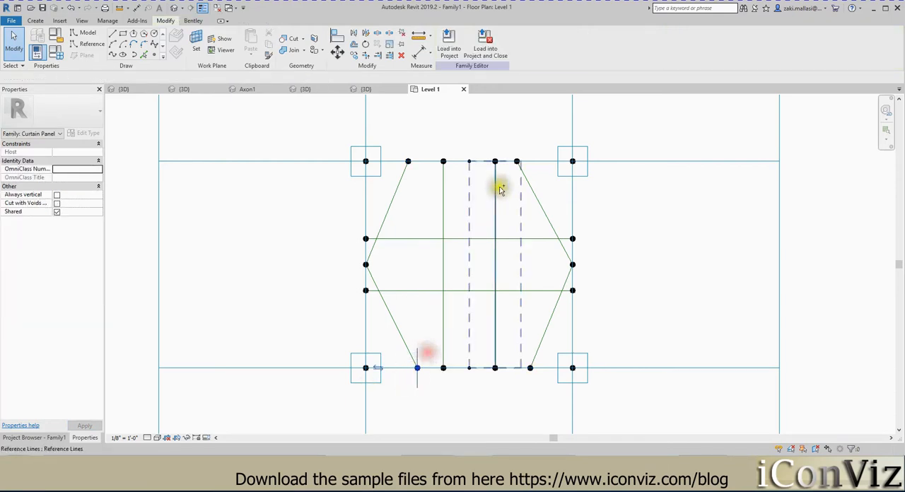
{"action": "left_click_drag", "start_coordinate": [508, 147], "coordinate": [540, 175], "text": "ctrl"}
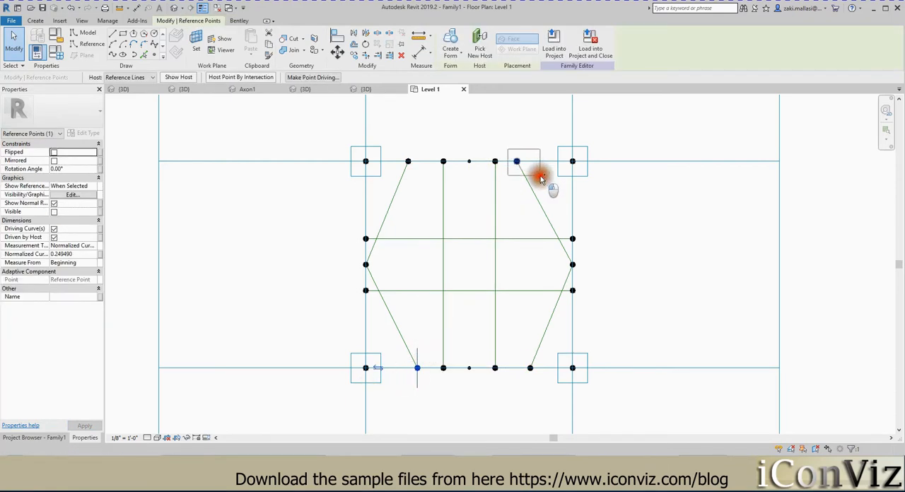
{"action": "left_click", "coordinate": [78, 255]}
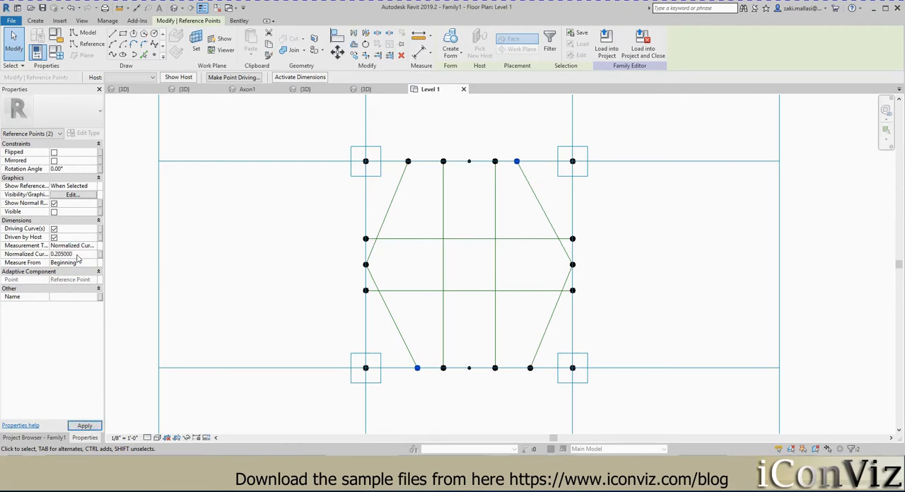
{"action": "left_click", "coordinate": [366, 289]}
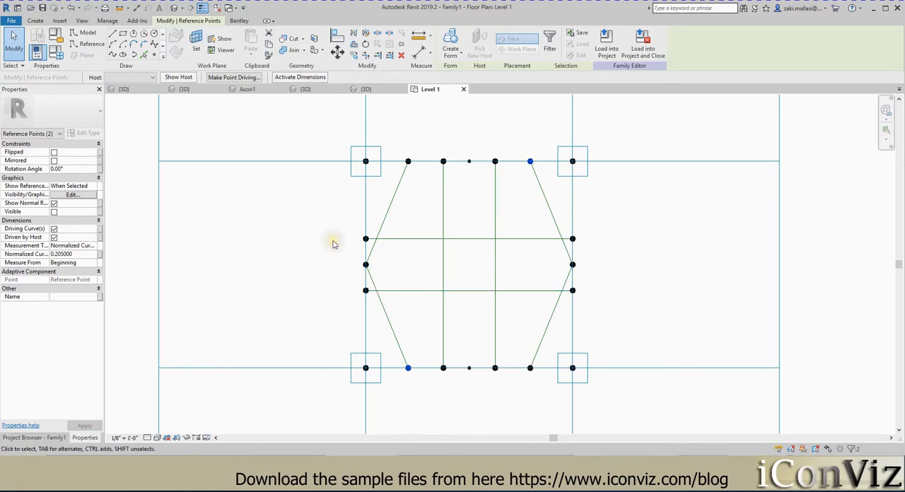
{"action": "left_click", "coordinate": [318, 277]}
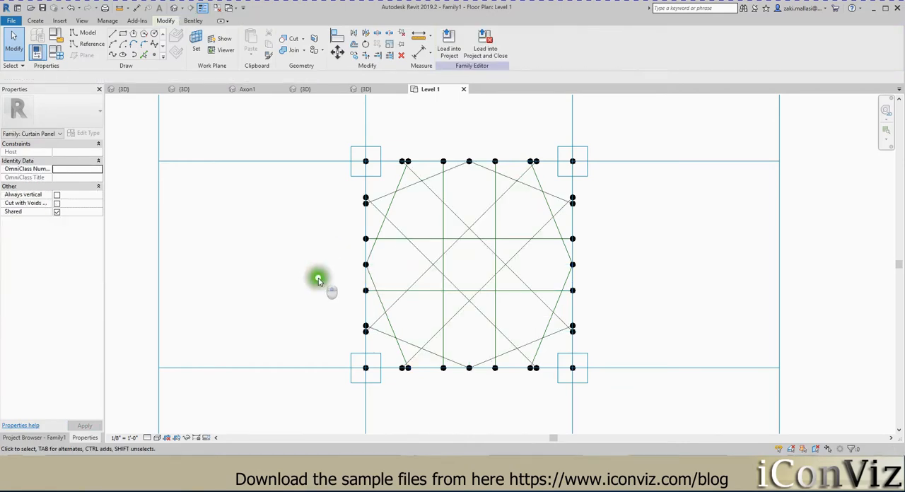
- Set the tile pattern grid's horizontal and vertical spacing to 5' 0" each
{"action": "scroll", "coordinate": [320, 283], "scroll_direction": "up", "scroll_amount": 2}
{"action": "scroll", "coordinate": [320, 286], "scroll_direction": "down", "scroll_amount": 2}
{"action": "scroll", "coordinate": [320, 286], "scroll_direction": "down", "scroll_amount": 4}
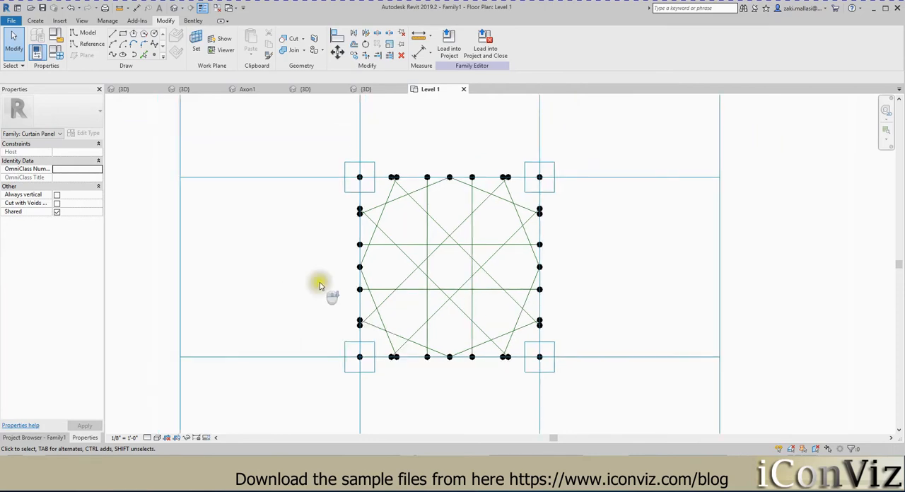
{"action": "left_click", "coordinate": [581, 330]}
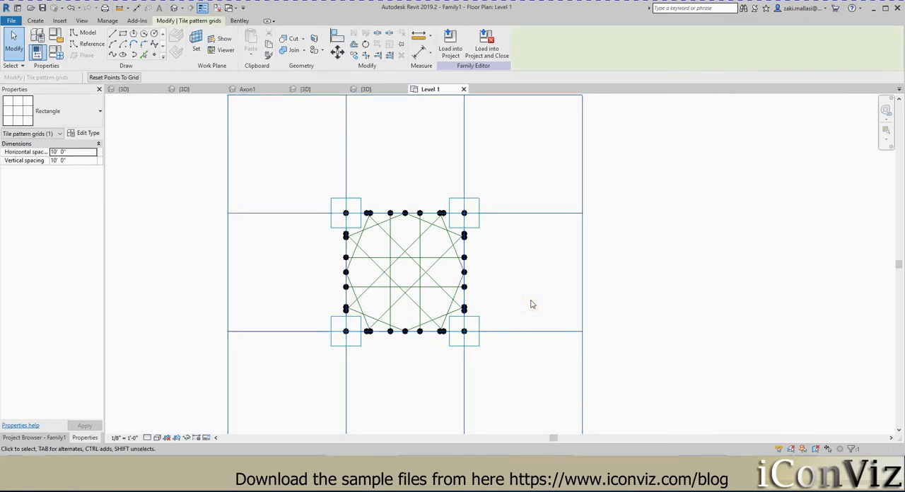
{"action": "left_click", "coordinate": [84, 155]}
{"action": "type", "text": "5"}
{"action": "left_click", "coordinate": [83, 161]}
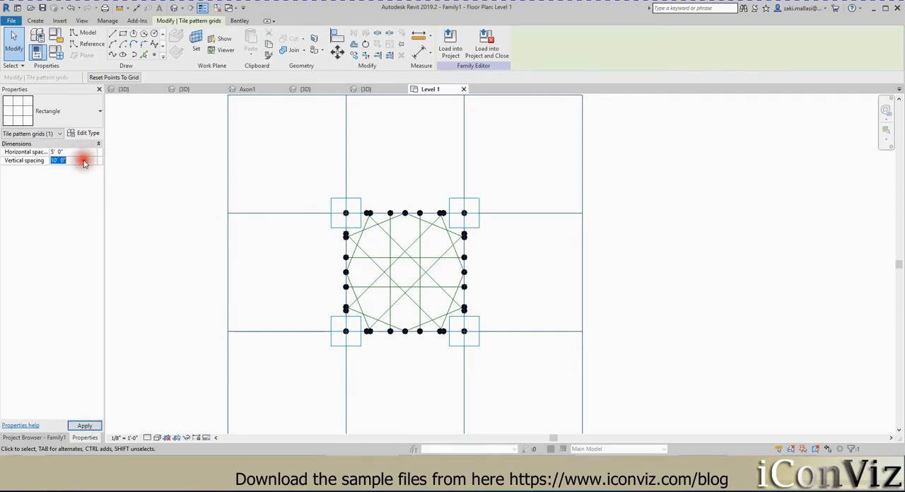
{"action": "type", "text": "5"}
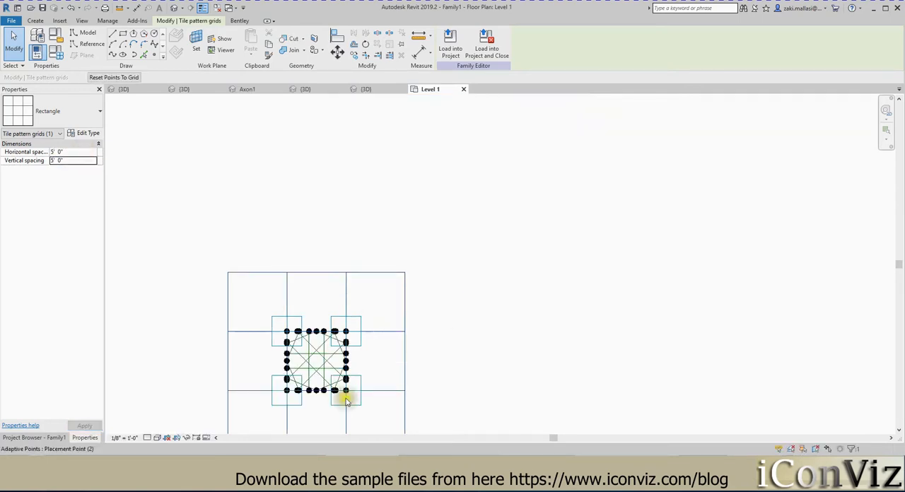
- Set the tile pattern grid's vertical spacing to 15' 0" to test how the reference lines adapt
{"action": "scroll", "coordinate": [275, 408], "scroll_direction": "up", "scroll_amount": 8}
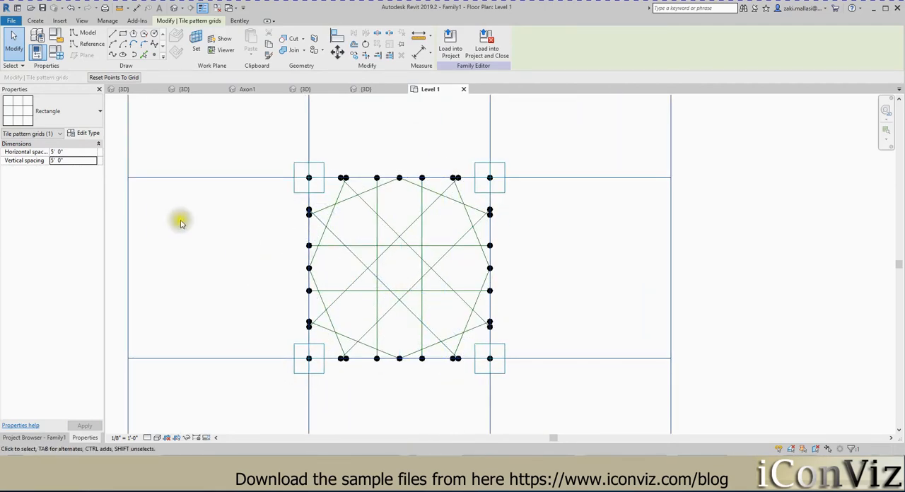
{"action": "left_click", "coordinate": [77, 160]}
{"action": "type", "text": "15"}
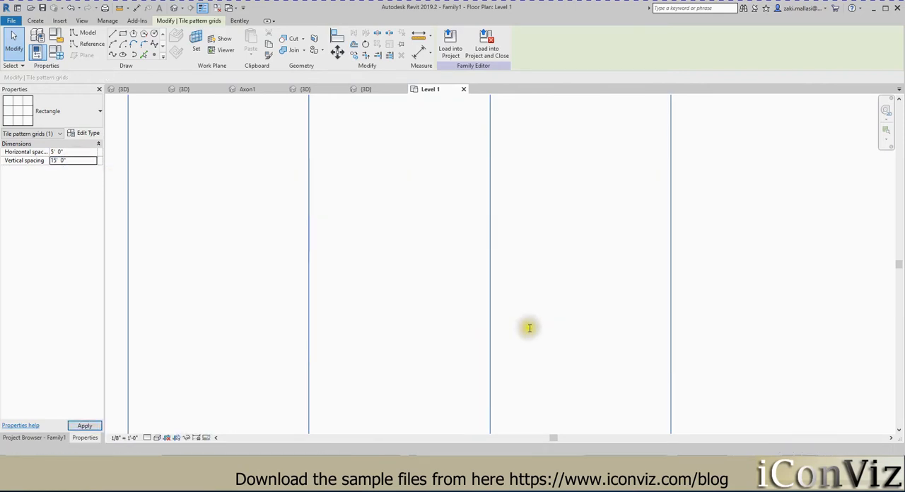
{"action": "scroll", "coordinate": [458, 283], "scroll_direction": "down", "scroll_amount": 5}
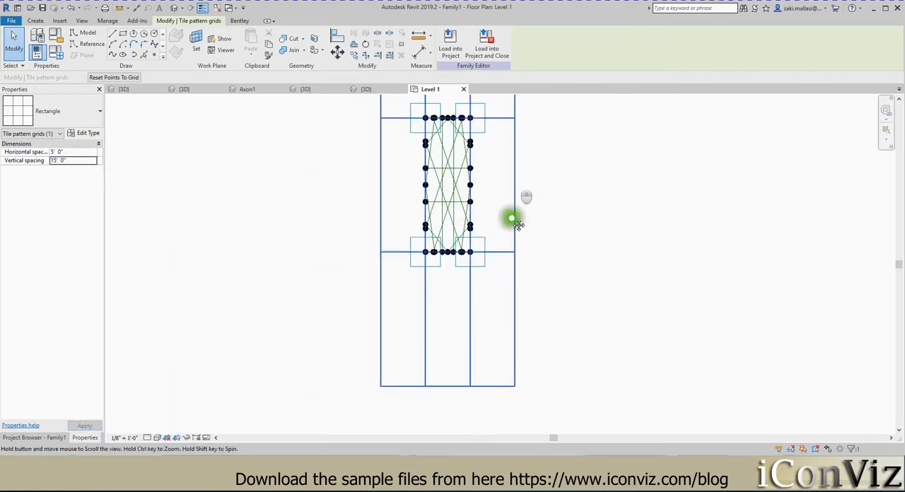
- Set the tile pattern grid's horizontal and vertical spacing to 10' 0" each
{"action": "scroll", "coordinate": [476, 244], "scroll_direction": "up", "scroll_amount": 2}
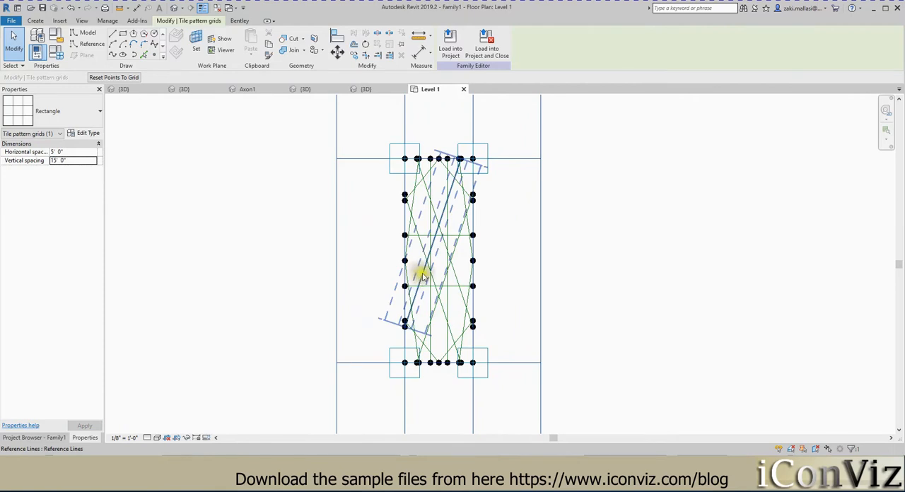
{"action": "left_click", "coordinate": [74, 152]}
{"action": "type", "text": "10"}
{"action": "left_click", "coordinate": [76, 161]}
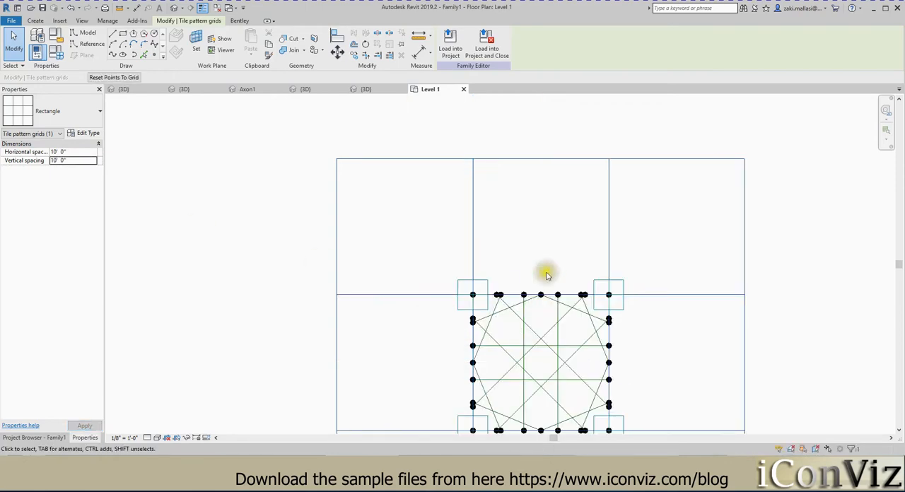
{"action": "middle_click_drag", "start_coordinate": [547, 273], "coordinate": [483, 176]}
{"action": "scroll", "coordinate": [505, 245], "scroll_direction": "up", "scroll_amount": 2}
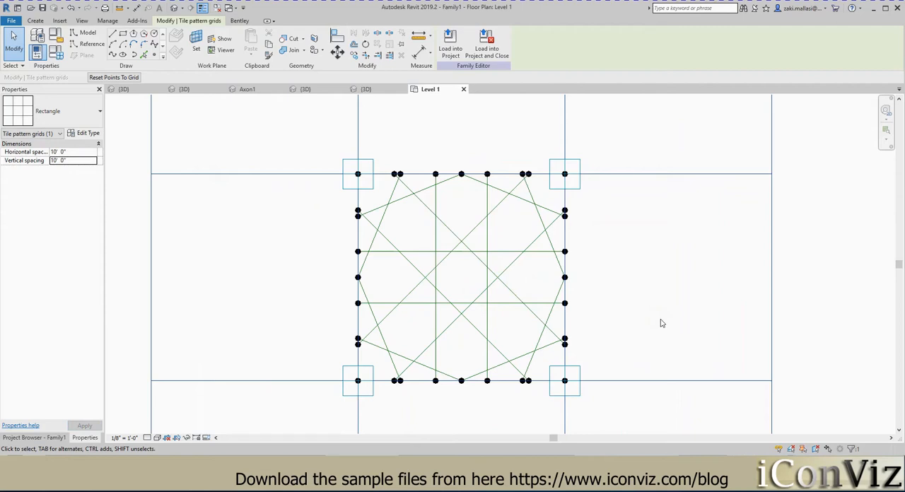
- With Chain enabled, draw reference lines from the lower-left edge point through the left-side intersections up to the top edge's midpoint
{"action": "left_click", "coordinate": [91, 45]}
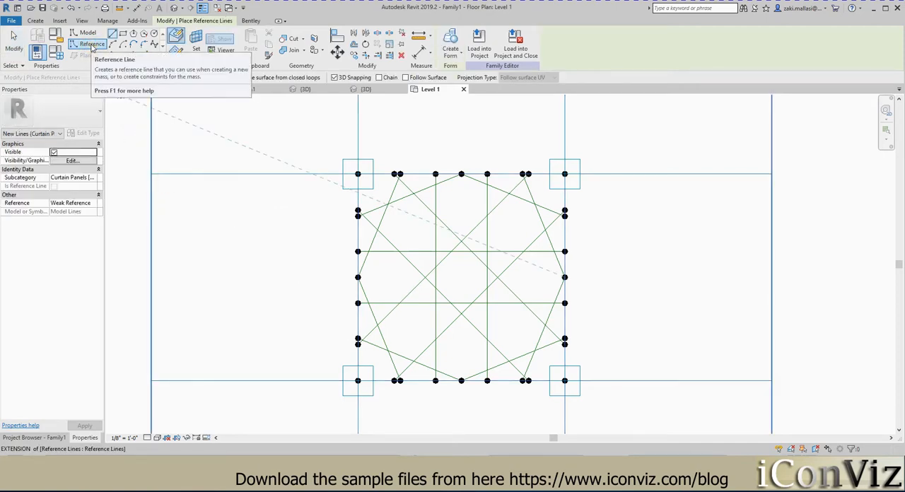
{"action": "left_click", "coordinate": [380, 78]}
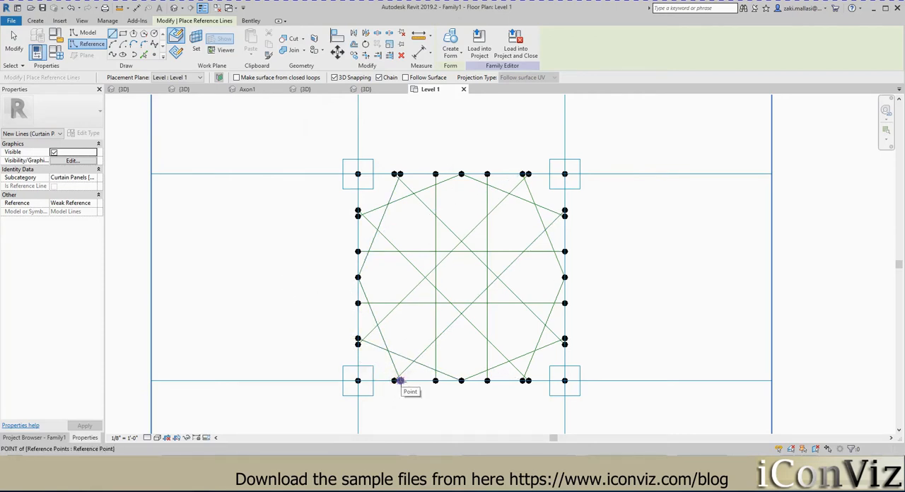
{"action": "left_click", "coordinate": [399, 381]}
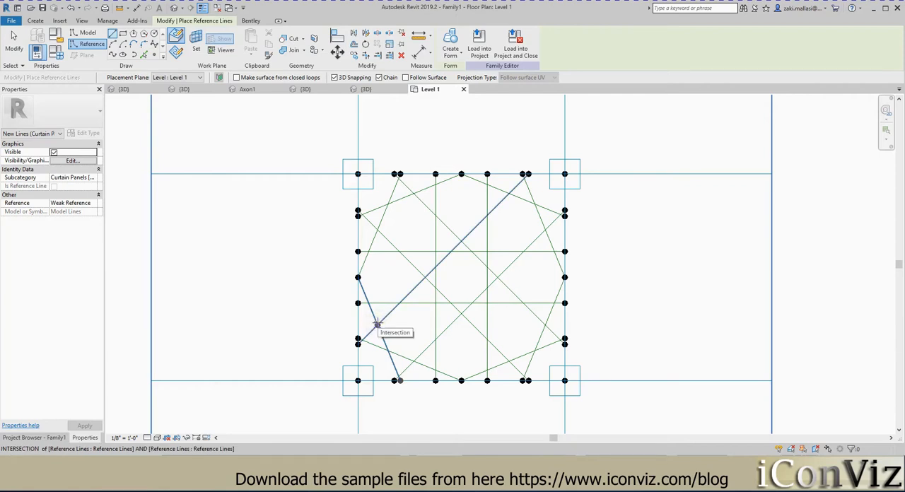
{"action": "left_click", "coordinate": [378, 325]}
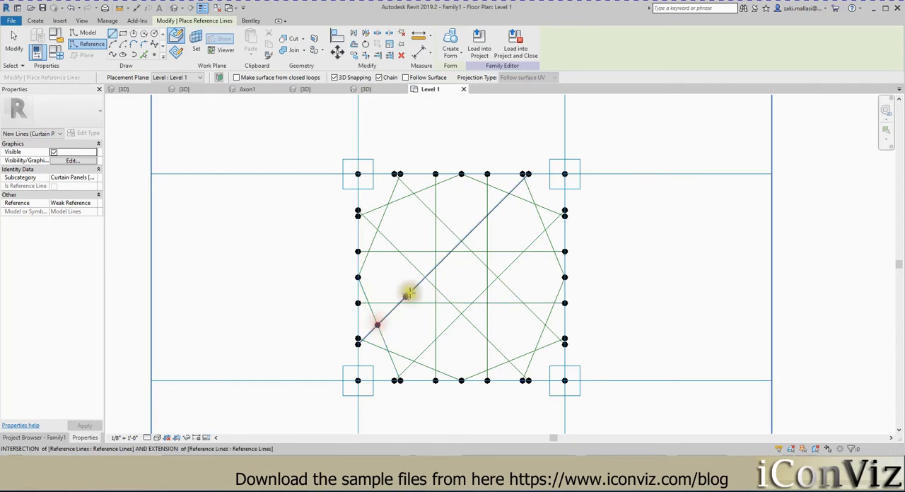
{"action": "left_click", "coordinate": [436, 267]}
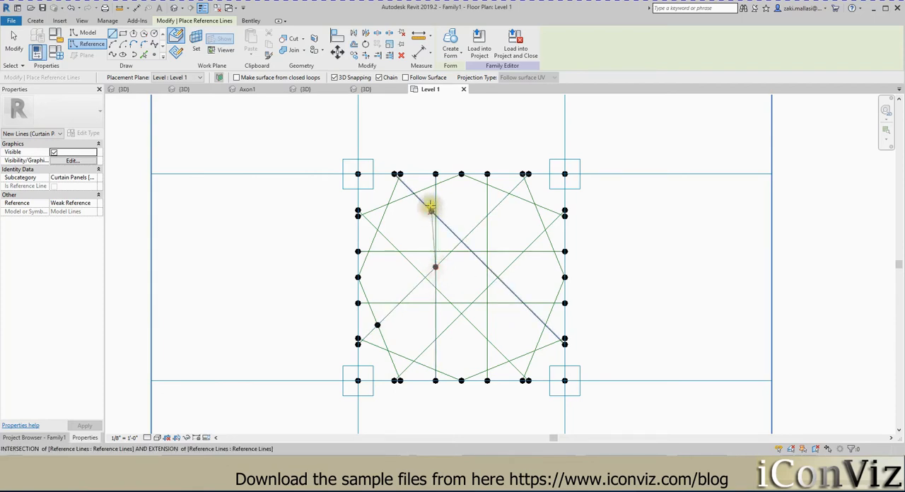
{"action": "left_click", "coordinate": [436, 184]}
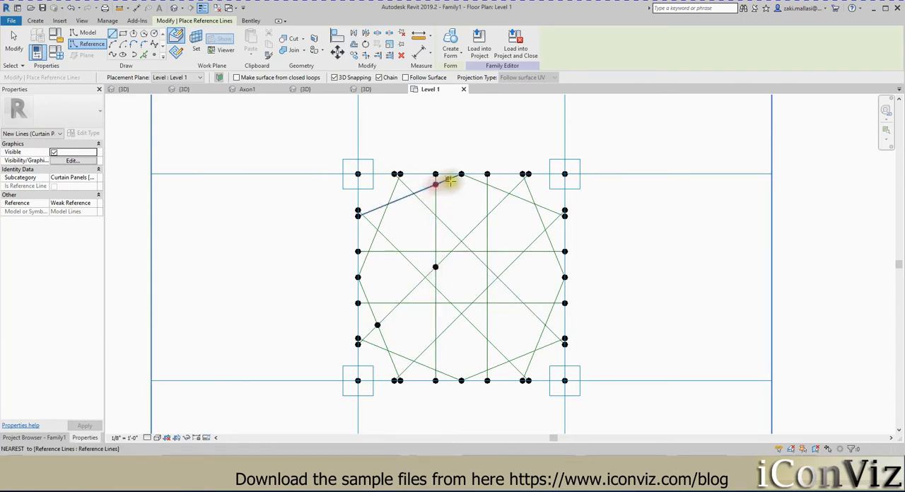
{"action": "left_click", "coordinate": [461, 174]}
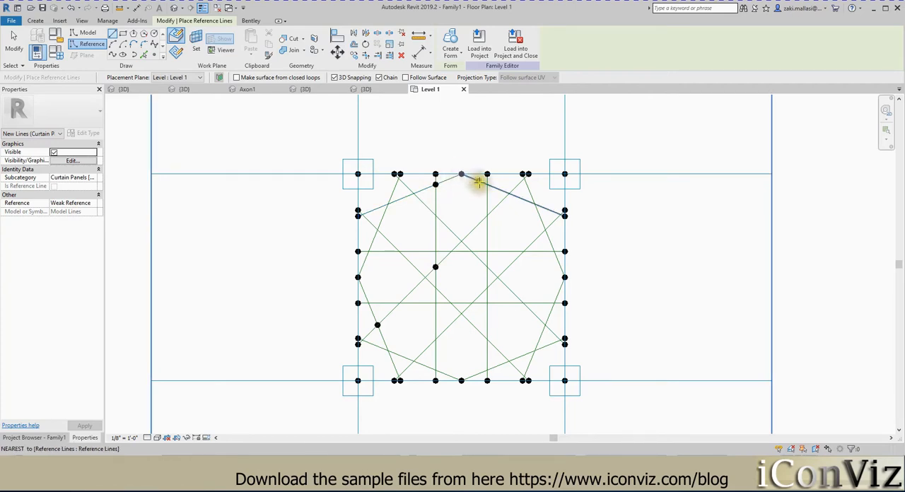
- Continue the reference line chain symmetrically through the right-side intersections down to the lower-right edge point, and finish the command
{"action": "left_click", "coordinate": [487, 184]}
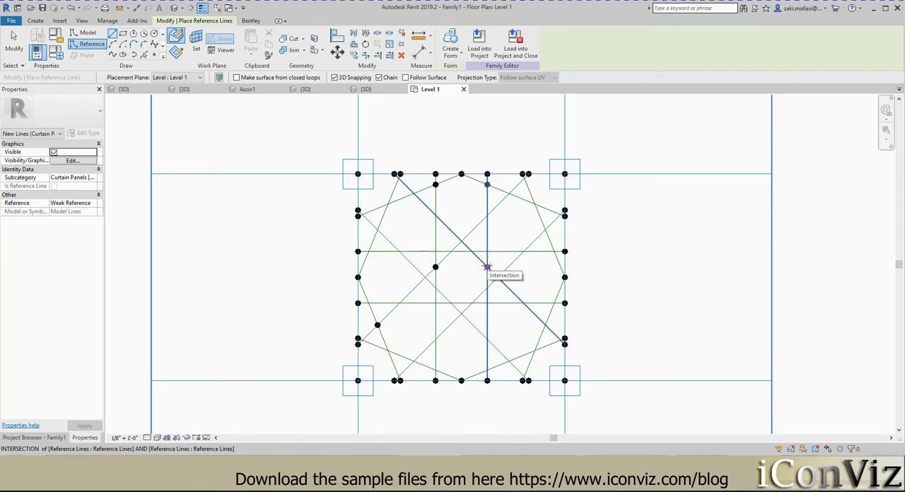
{"action": "left_click", "coordinate": [488, 267]}
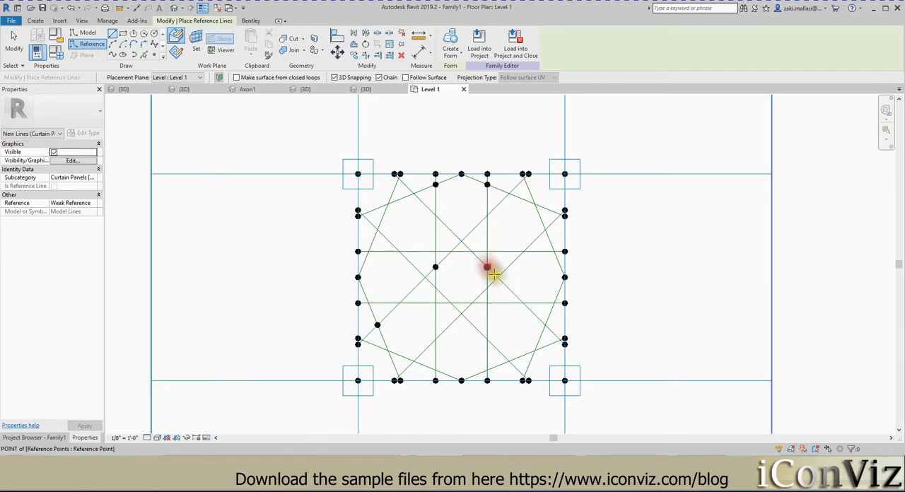
{"action": "left_click", "coordinate": [545, 325]}
{"action": "left_click", "coordinate": [524, 380]}
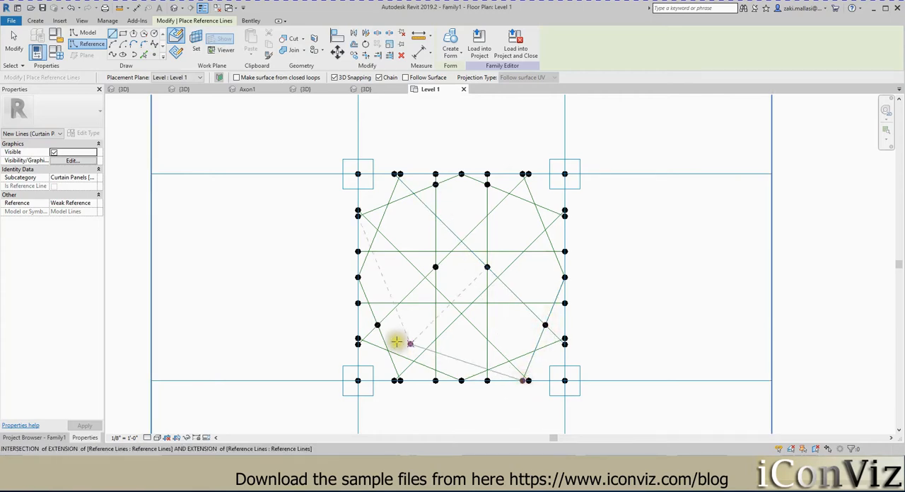
{"action": "key", "text": "Escape"}
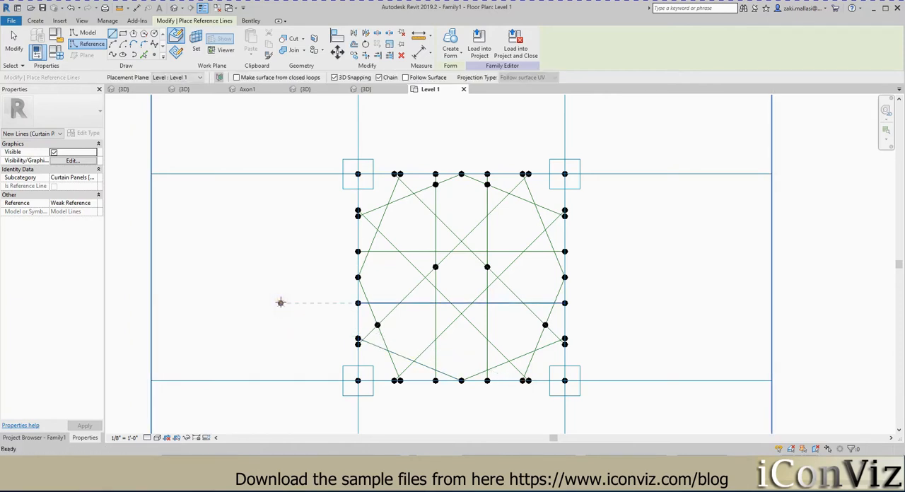
{"action": "key", "text": "Escape"}
- Select the eight reference line segments of the new chain together to check the path, and clear the selection
{"action": "key", "text": "Tab"}
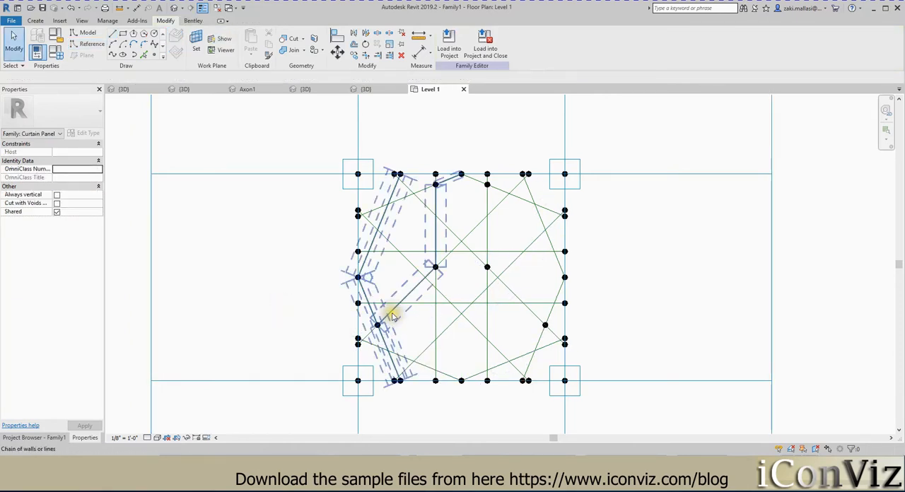
{"action": "key", "text": "Tab"}
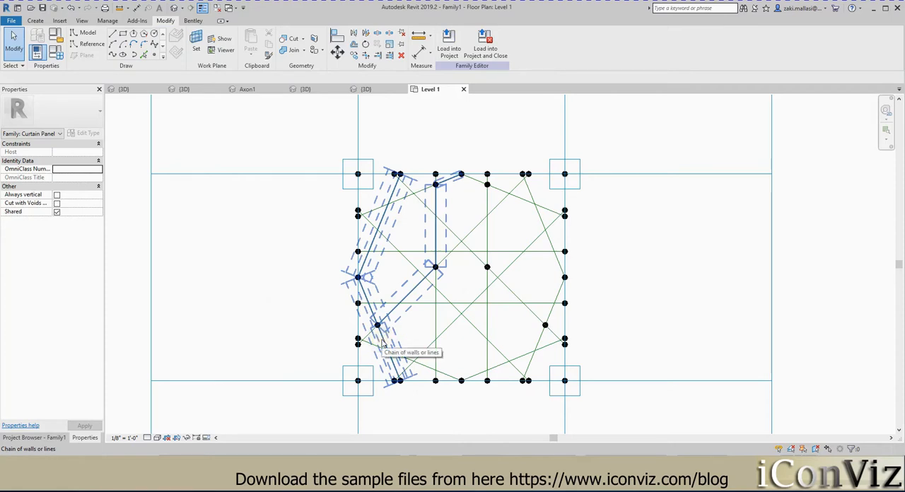
{"action": "key", "text": "Tab"}
{"action": "left_click", "coordinate": [382, 340]}
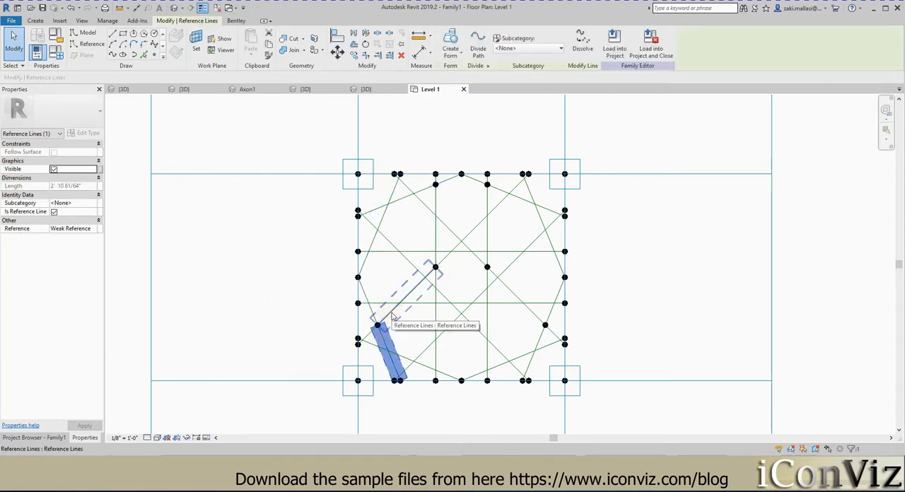
{"action": "left_click", "coordinate": [416, 285], "text": "ctrl"}
{"action": "left_click", "coordinate": [434, 240], "text": "ctrl"}
{"action": "left_click", "coordinate": [446, 178], "text": "ctrl"}
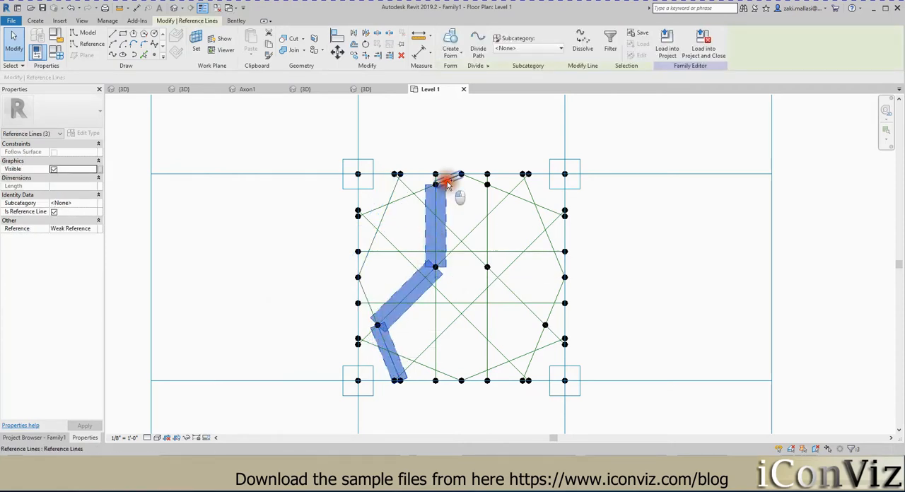
{"action": "key", "text": "Tab"}
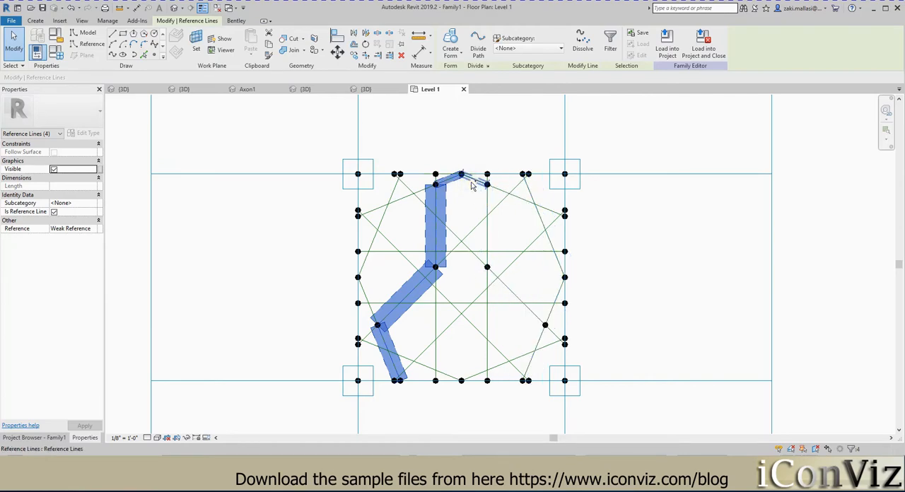
{"action": "left_click", "coordinate": [472, 185], "text": "ctrl"}
{"action": "left_click", "coordinate": [487, 198], "text": "ctrl"}
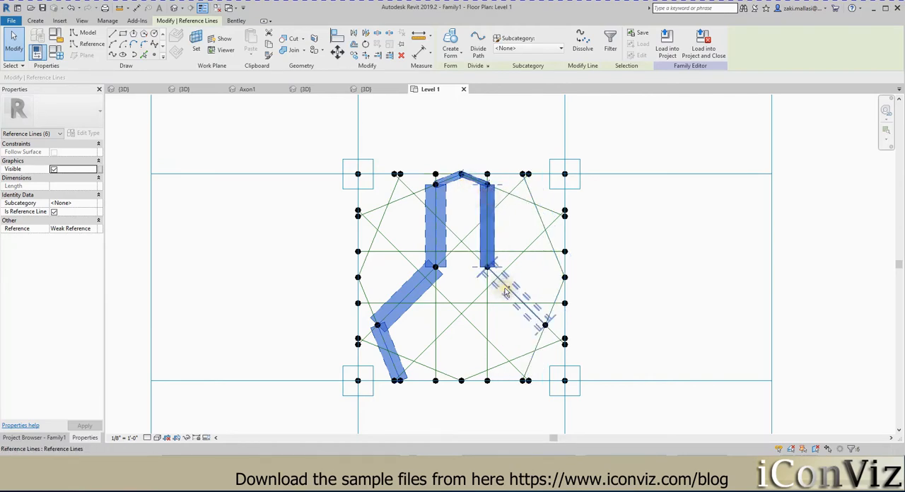
{"action": "left_click", "coordinate": [504, 286], "text": "ctrl"}
{"action": "left_click", "coordinate": [532, 348], "text": "ctrl"}
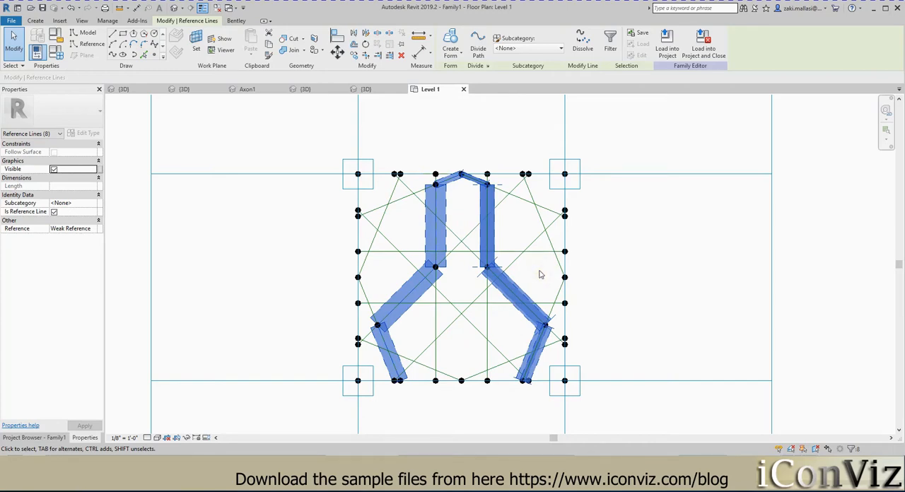
{"action": "left_click", "coordinate": [464, 122]}
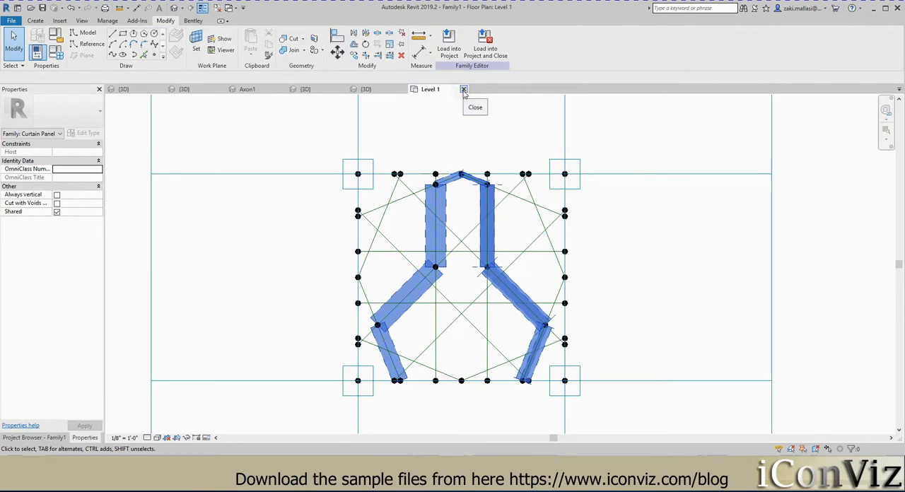
- Close the Level 1 plan view and examine the finished strapwork in the 3D view of Panel-Islamic.rfa
{"action": "left_click", "coordinate": [464, 89]}
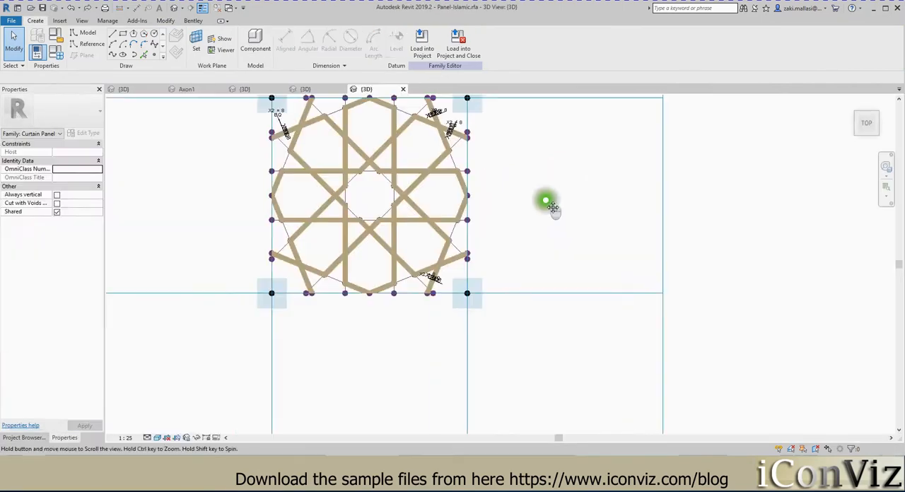
{"action": "middle_click_drag", "start_coordinate": [545, 202], "coordinate": [625, 260]}
{"action": "middle_click_drag", "start_coordinate": [596, 309], "coordinate": [625, 181], "text": "shift"}
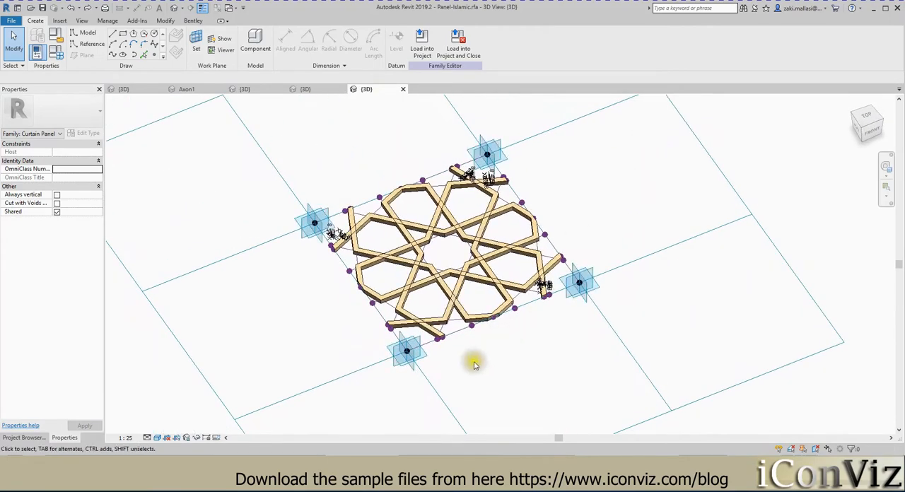
{"action": "scroll", "coordinate": [473, 362], "scroll_direction": "up", "scroll_amount": 3}
{"action": "middle_click_drag", "start_coordinate": [488, 336], "coordinate": [547, 368]}
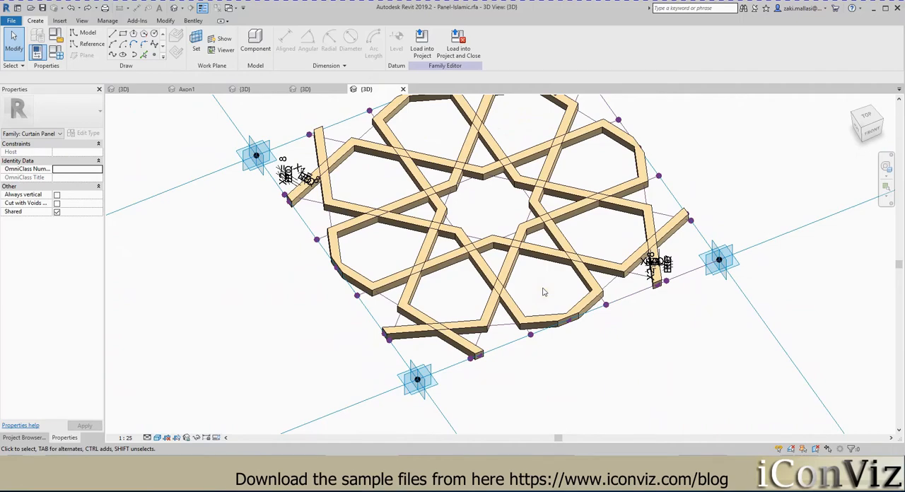
{"action": "middle_click_drag", "start_coordinate": [543, 268], "coordinate": [547, 308]}
{"action": "scroll", "coordinate": [550, 308], "scroll_direction": "up", "scroll_amount": 6}
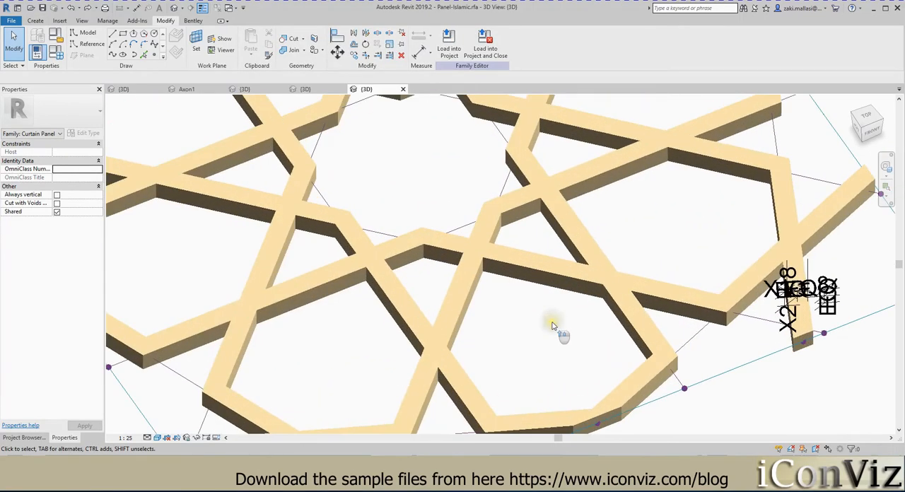
- Delete the zigzag strap form that crosses the panel along the front side of the central star
{"action": "left_click", "coordinate": [531, 301]}
{"action": "left_click", "coordinate": [524, 289]}
{"action": "left_click", "coordinate": [552, 307]}
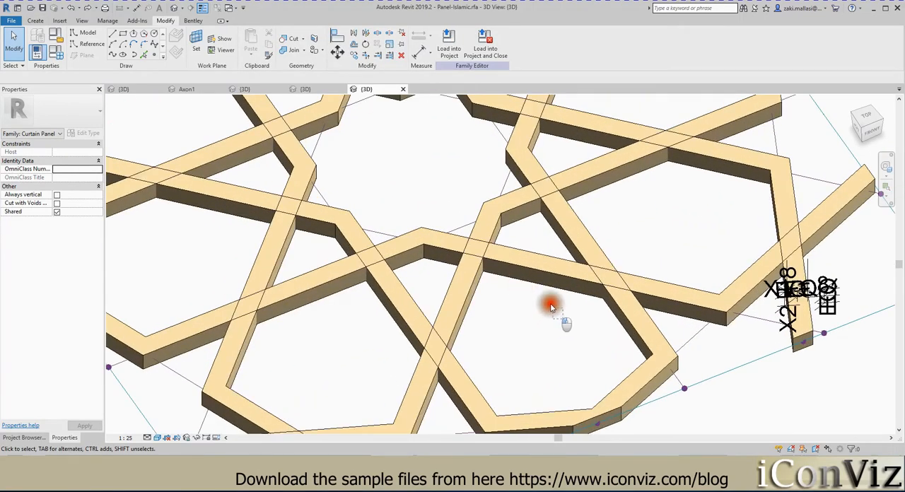
{"action": "key", "text": "Tab"}
{"action": "left_click", "coordinate": [539, 288]}
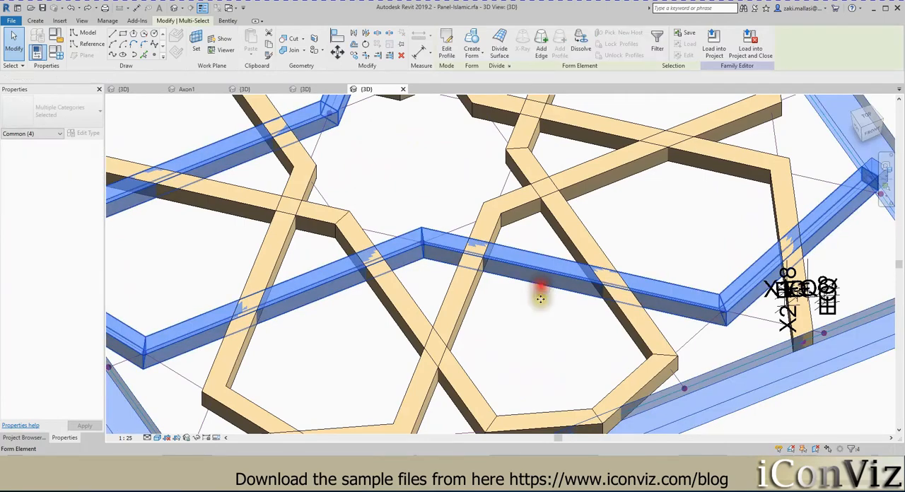
{"action": "left_click", "coordinate": [539, 318]}
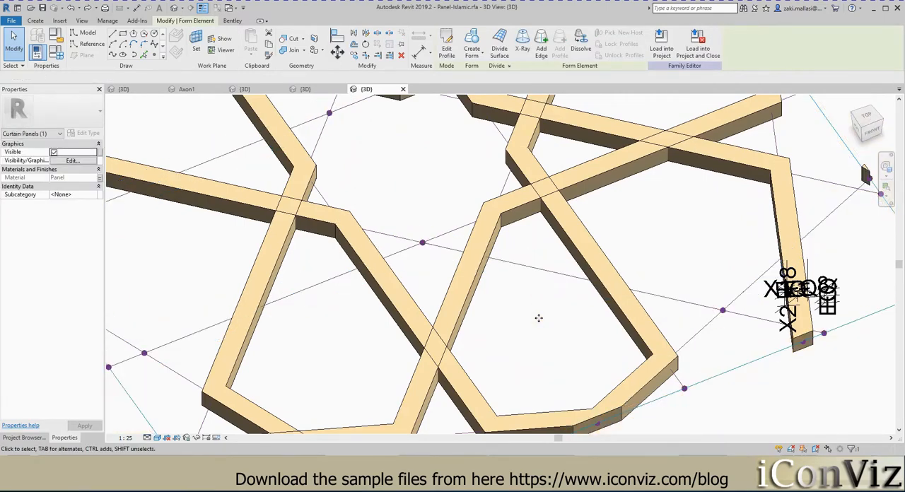
{"action": "scroll", "coordinate": [539, 318], "scroll_direction": "down", "scroll_amount": 2}
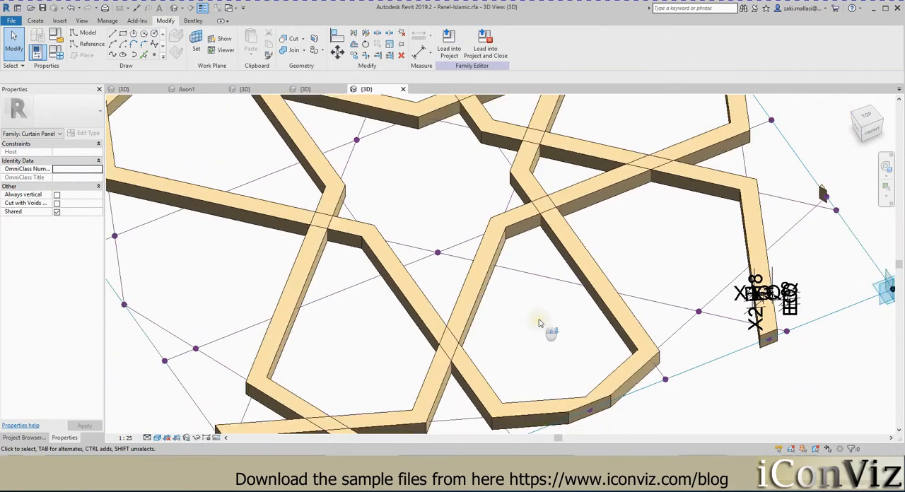
{"action": "scroll", "coordinate": [540, 323], "scroll_direction": "down", "scroll_amount": 2}
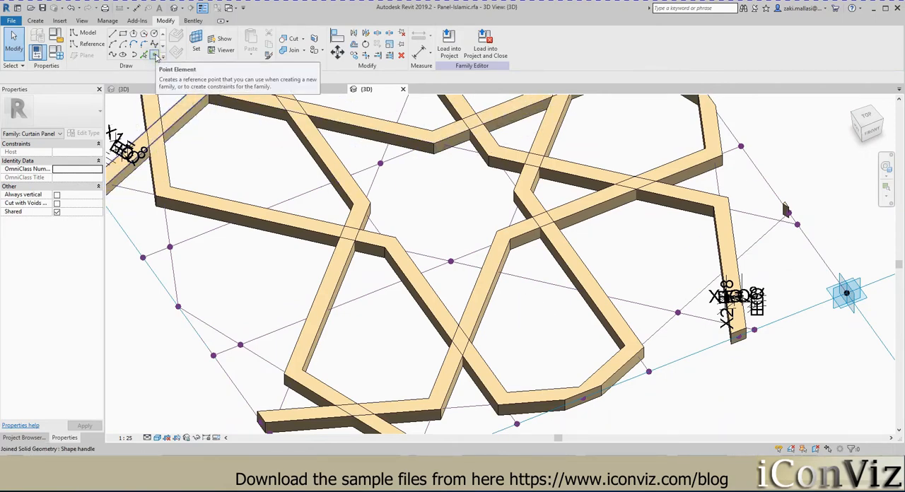
- Place a reference point on the exposed diagonal reference line, between its two existing intersection points, and leave the command
{"action": "left_click", "coordinate": [155, 55]}
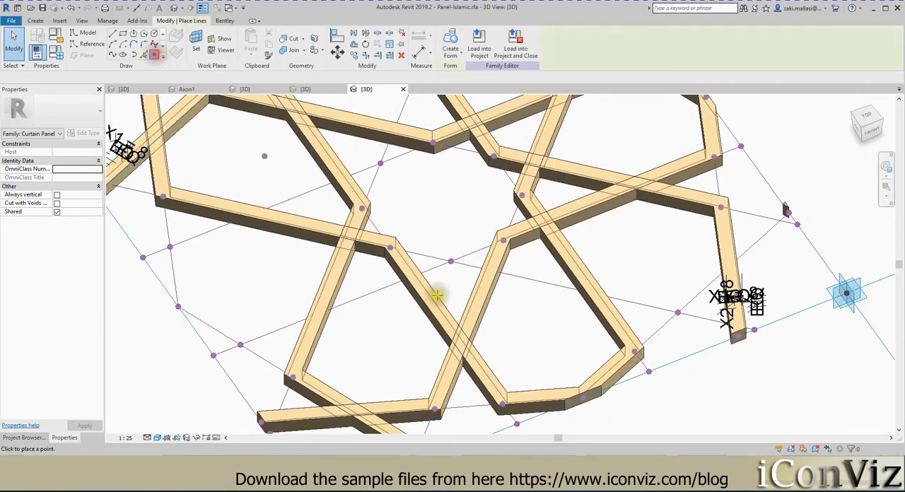
{"action": "left_click", "coordinate": [543, 283]}
{"action": "key", "text": "Escape"}
{"action": "key", "text": "Escape"}
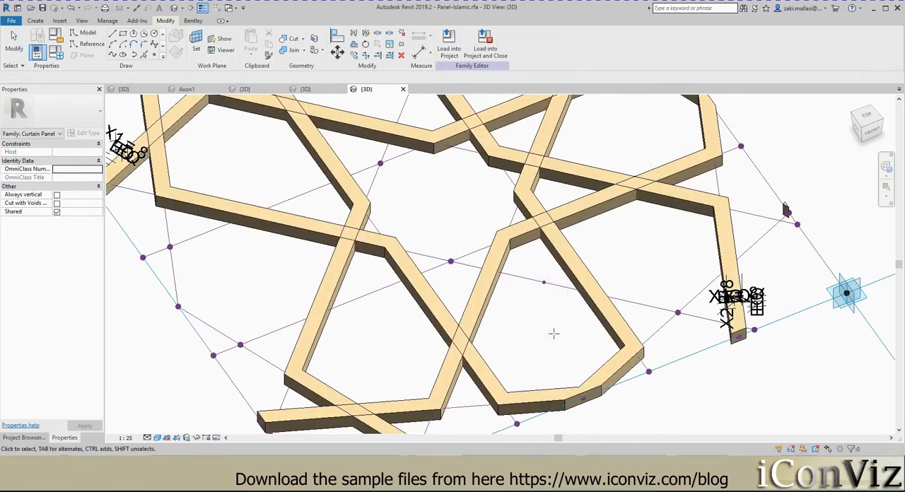
{"action": "left_click", "coordinate": [555, 335]}
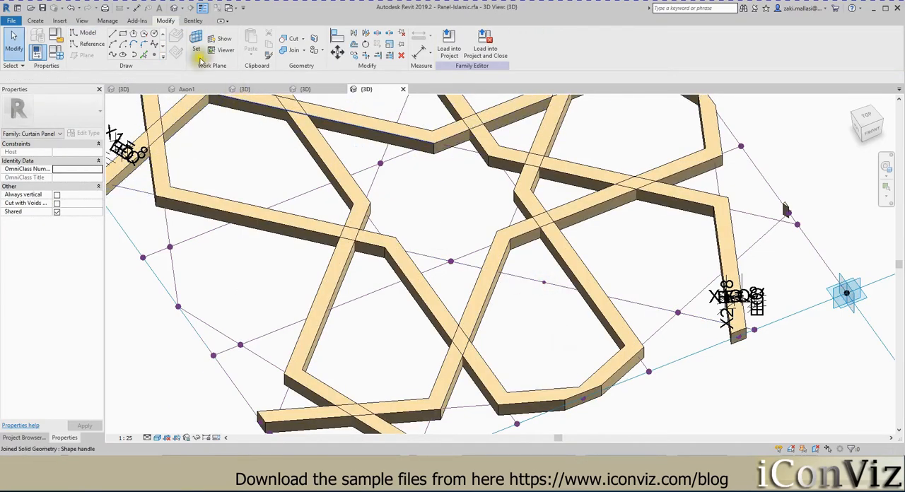
- Show the work plane and set it to the plane of the new reference point on the exposed diagonal reference line
{"action": "left_click", "coordinate": [224, 40]}
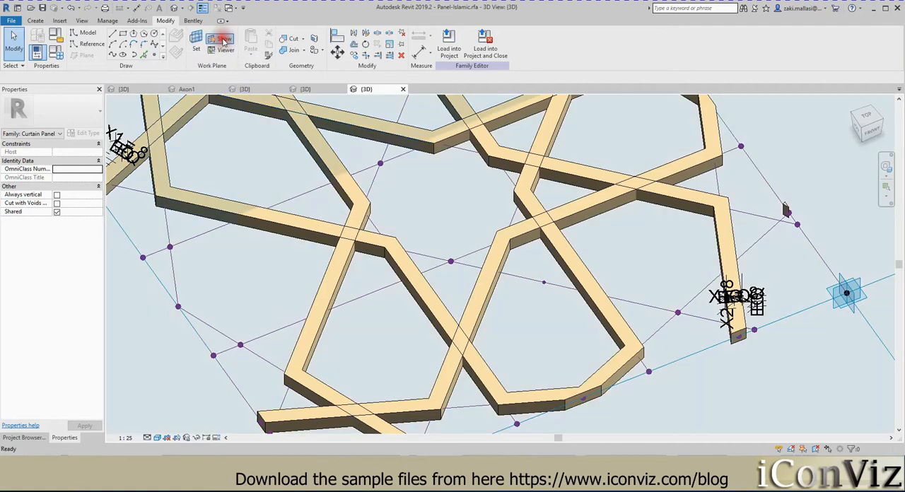
{"action": "left_click", "coordinate": [197, 43]}
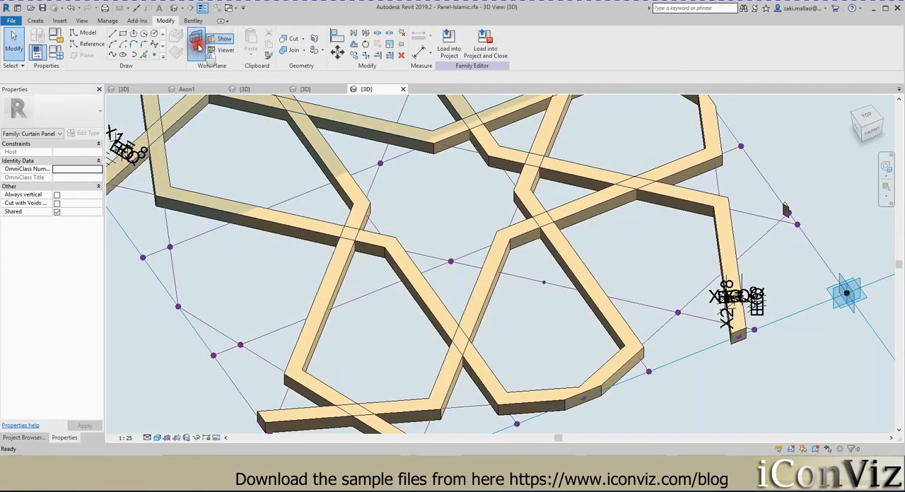
{"action": "scroll", "coordinate": [542, 286], "scroll_direction": "up", "scroll_amount": 5}
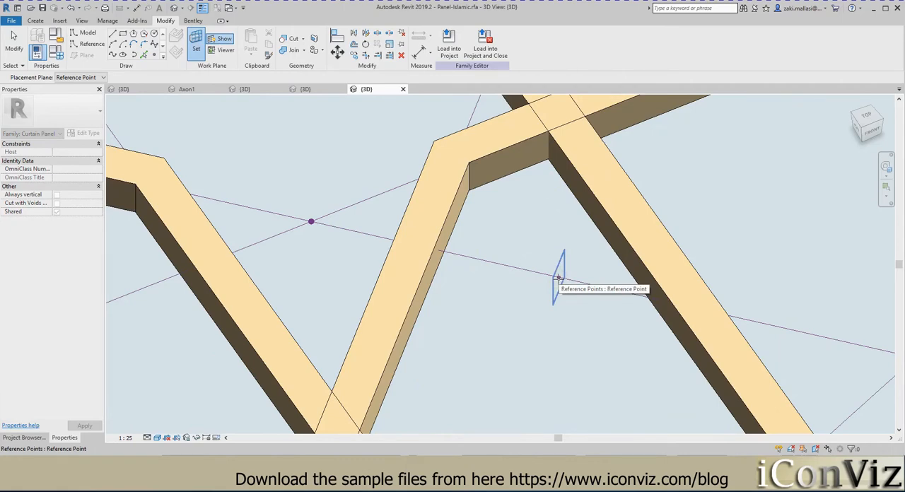
{"action": "left_click", "coordinate": [558, 278]}
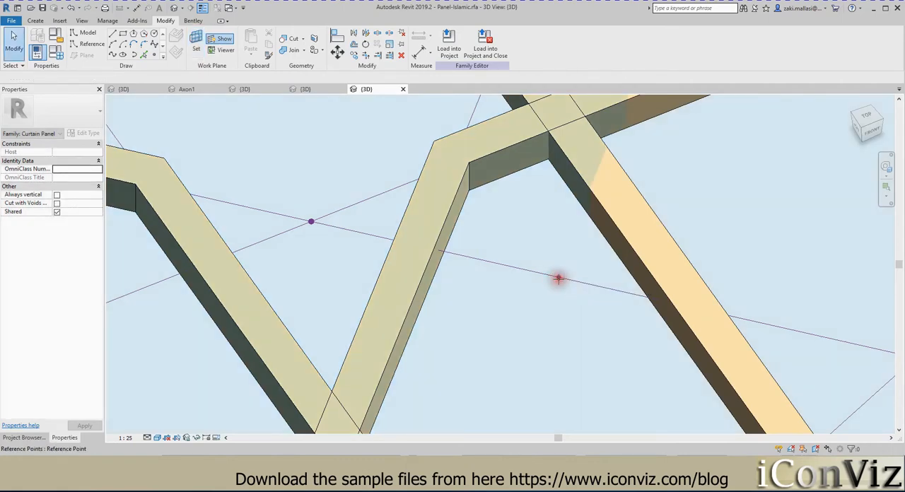
- Draw a model-line circle of about 0.02 radius centred on the reference point, and clear the selection
{"action": "left_click", "coordinate": [154, 34]}
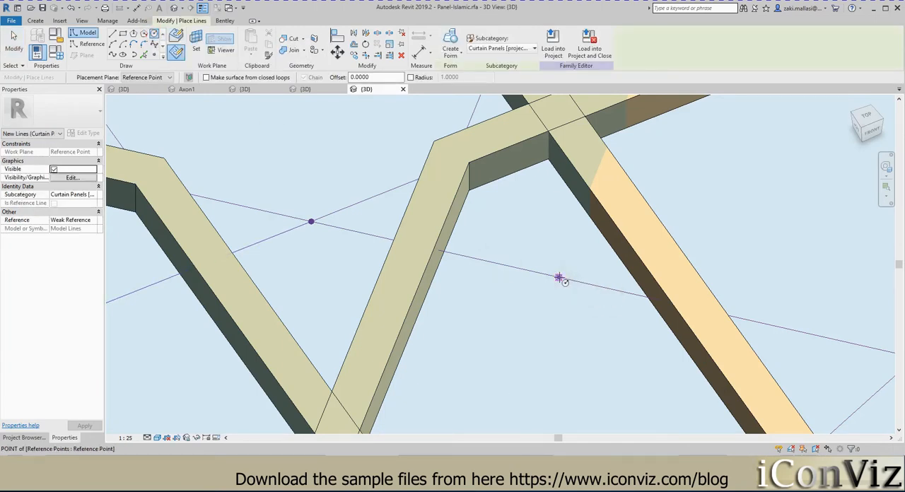
{"action": "left_click", "coordinate": [559, 276]}
{"action": "left_click", "coordinate": [561, 271]}
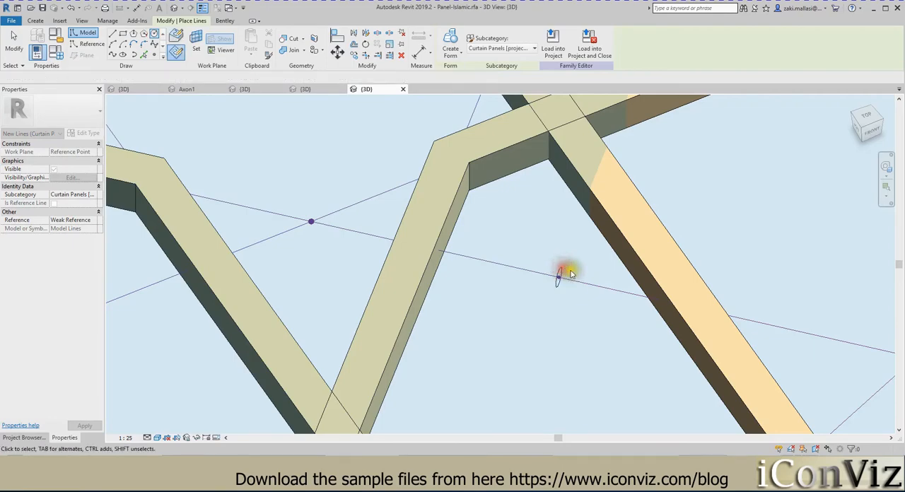
{"action": "key", "text": "Escape"}
{"action": "middle_click_drag", "start_coordinate": [617, 335], "coordinate": [600, 317], "text": "shift"}
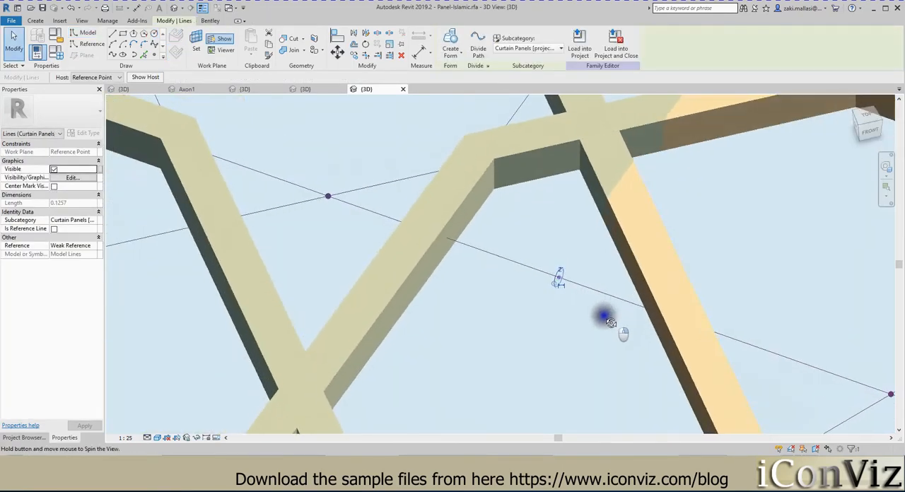
{"action": "scroll", "coordinate": [600, 333], "scroll_direction": "down", "scroll_amount": 5}
{"action": "scroll", "coordinate": [582, 356], "scroll_direction": "down", "scroll_amount": 2}
{"action": "middle_click_drag", "start_coordinate": [582, 356], "coordinate": [573, 363], "text": "shift"}
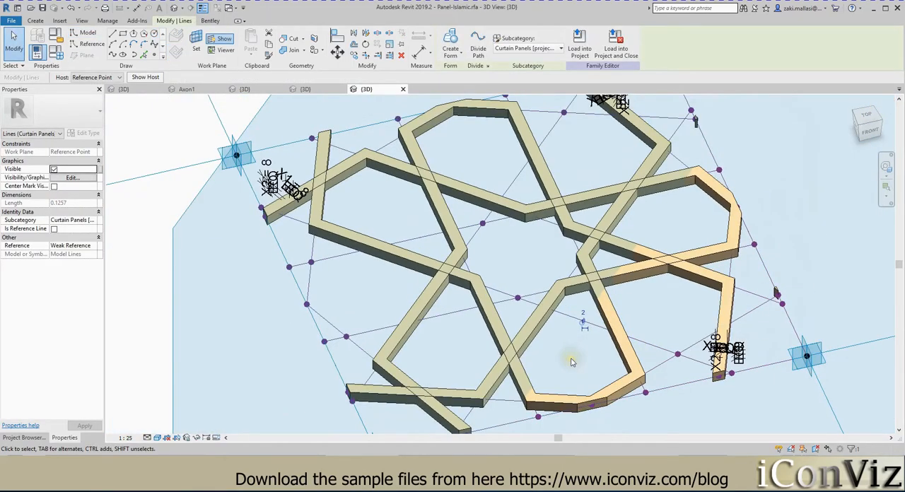
{"action": "left_click", "coordinate": [573, 362]}
- Try to create a form from the circle along its host reference line and the adjoining segment towards the panel edge, and undo it
{"action": "scroll", "coordinate": [580, 344], "scroll_direction": "up", "scroll_amount": 6}
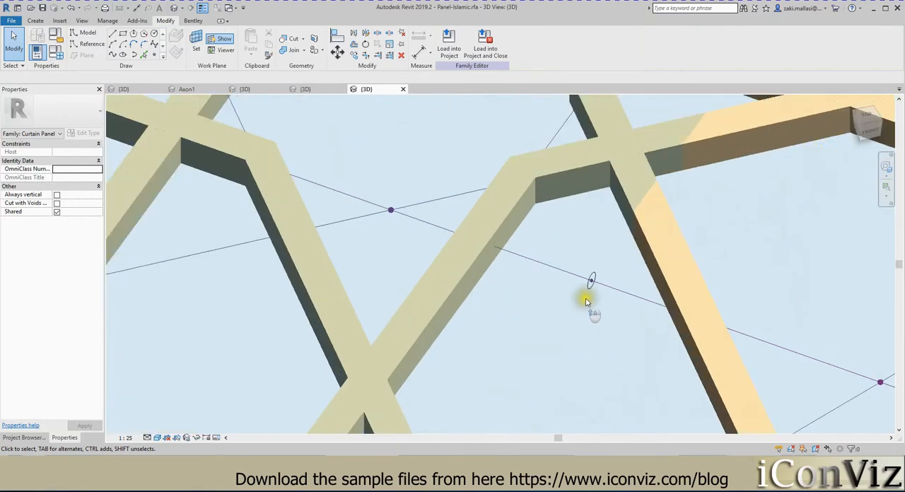
{"action": "left_click", "coordinate": [588, 289]}
{"action": "scroll", "coordinate": [538, 290], "scroll_direction": "down", "scroll_amount": 5}
{"action": "scroll", "coordinate": [649, 311], "scroll_direction": "up", "scroll_amount": 2}
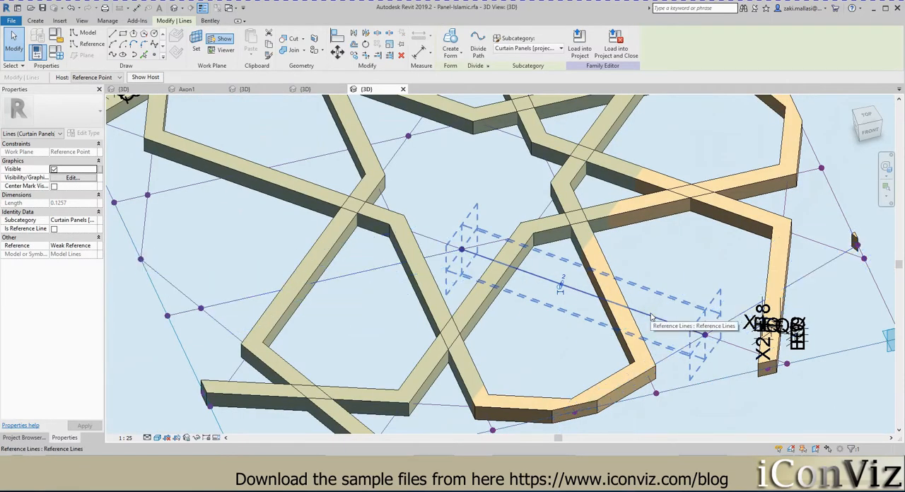
{"action": "left_click", "coordinate": [652, 317], "text": "ctrl"}
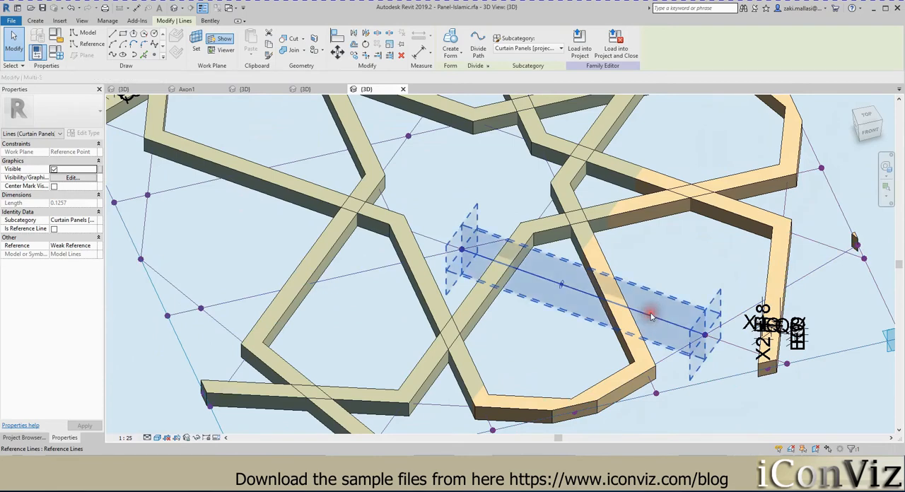
{"action": "left_click", "coordinate": [808, 279], "text": "ctrl"}
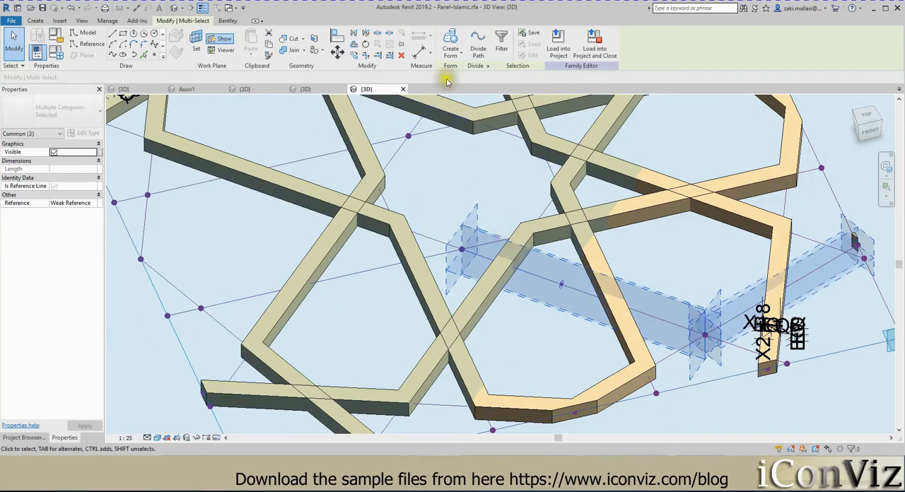
{"action": "left_click", "coordinate": [451, 38]}
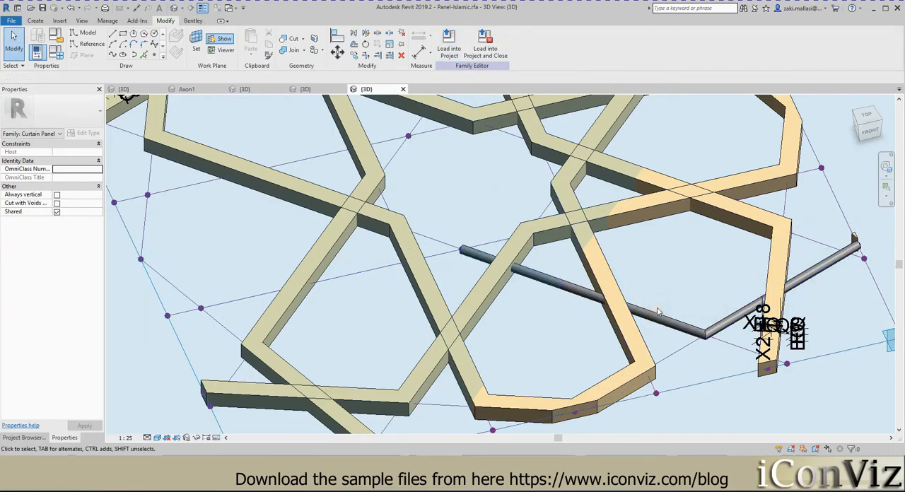
{"action": "key", "text": "ctrl+z"}
- Create a solid form from the circle along the eight connected reference lines of the exposed zigzag path across the panel
{"action": "scroll", "coordinate": [559, 296], "scroll_direction": "up", "scroll_amount": 2}
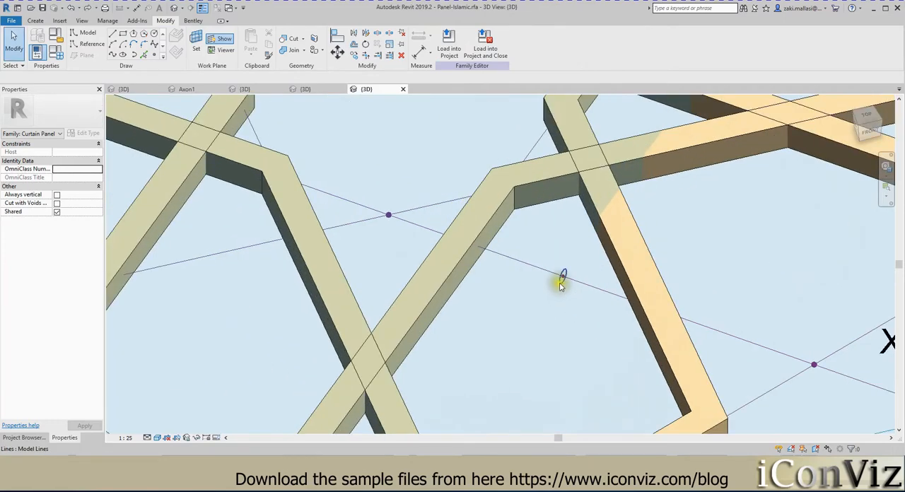
{"action": "left_click", "coordinate": [561, 282]}
{"action": "left_click", "coordinate": [526, 264]}
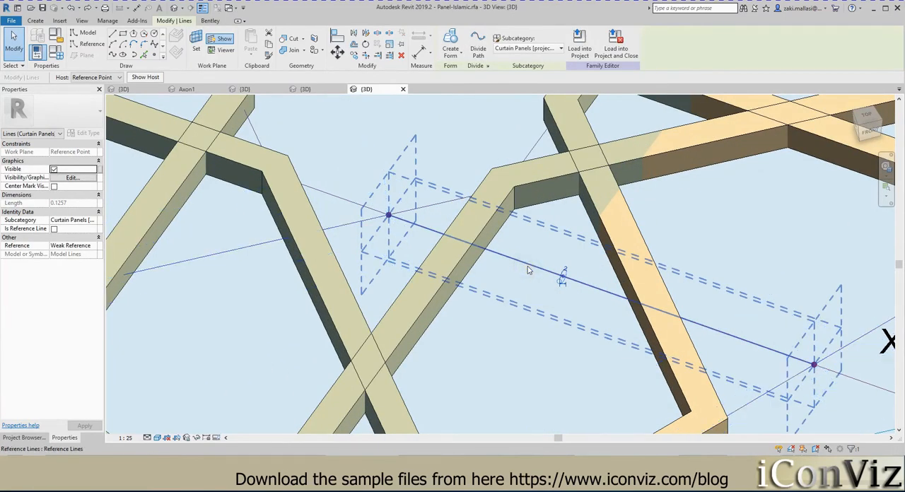
{"action": "left_click", "coordinate": [525, 263], "text": "ctrl"}
{"action": "scroll", "coordinate": [523, 262], "scroll_direction": "down", "scroll_amount": 2}
{"action": "left_click", "coordinate": [781, 262], "text": "ctrl"}
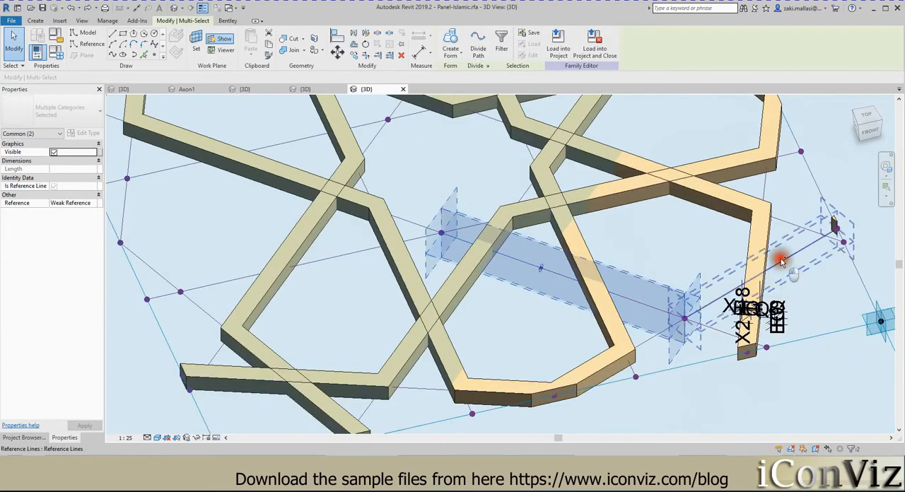
{"action": "scroll", "coordinate": [469, 262], "scroll_direction": "down", "scroll_amount": 2}
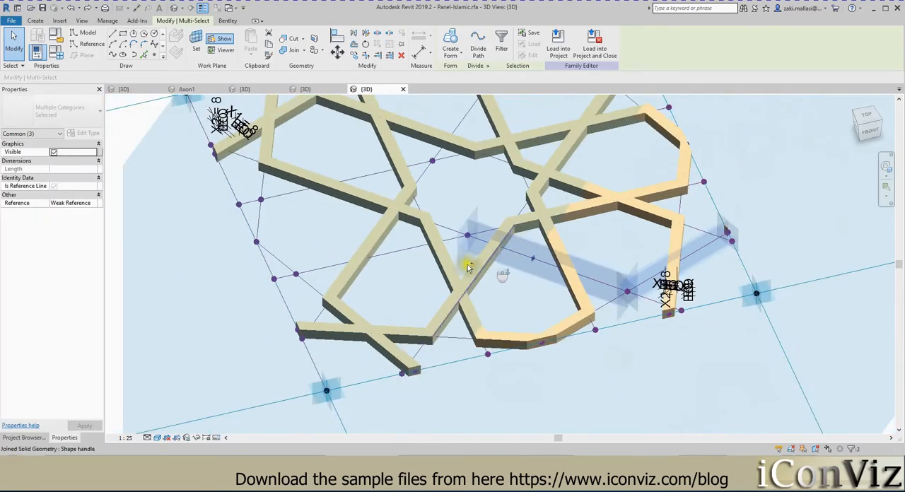
{"action": "left_click", "coordinate": [402, 254], "text": "ctrl"}
{"action": "left_click", "coordinate": [260, 219], "text": "ctrl"}
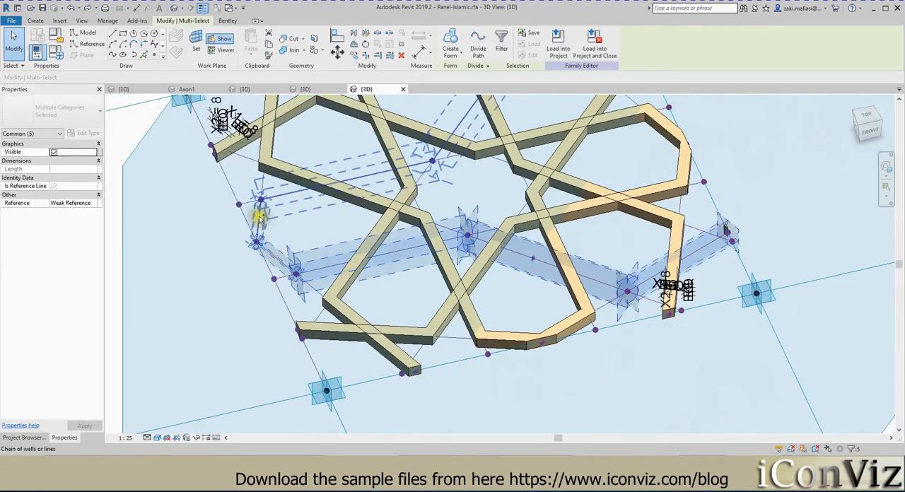
{"action": "scroll", "coordinate": [262, 222], "scroll_direction": "down", "scroll_amount": 2}
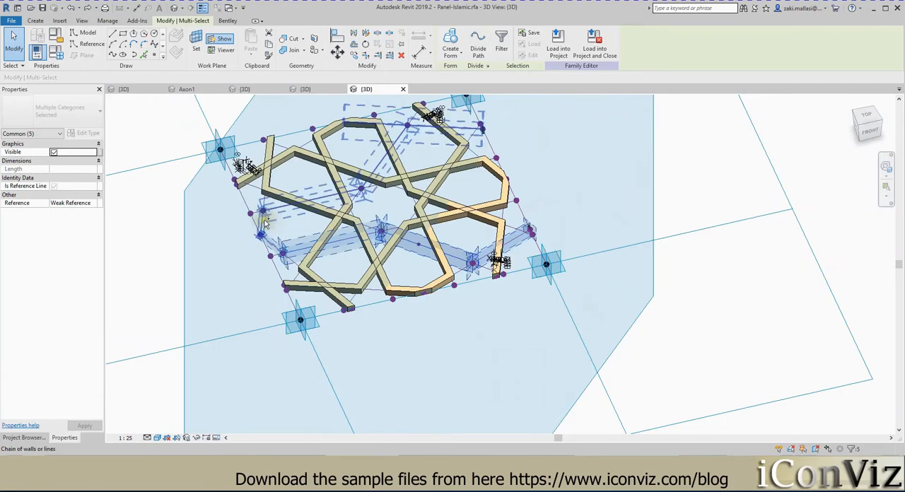
{"action": "scroll", "coordinate": [261, 224], "scroll_direction": "up", "scroll_amount": 3}
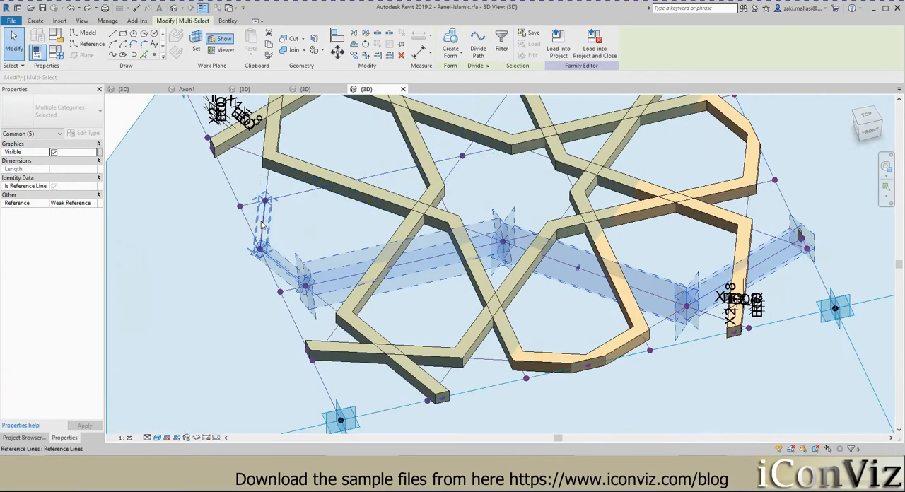
{"action": "left_click", "coordinate": [289, 195], "text": "ctrl"}
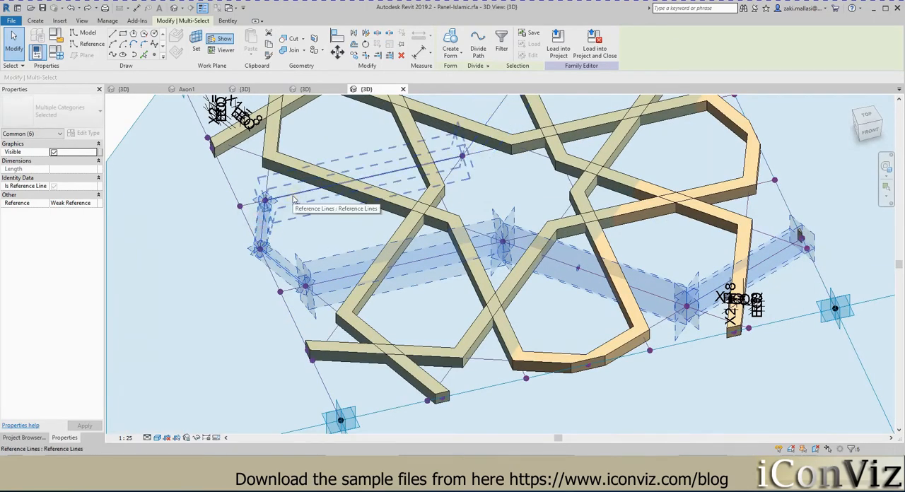
{"action": "left_click", "coordinate": [293, 197], "text": "ctrl"}
{"action": "middle_click_drag", "start_coordinate": [479, 184], "coordinate": [364, 311]}
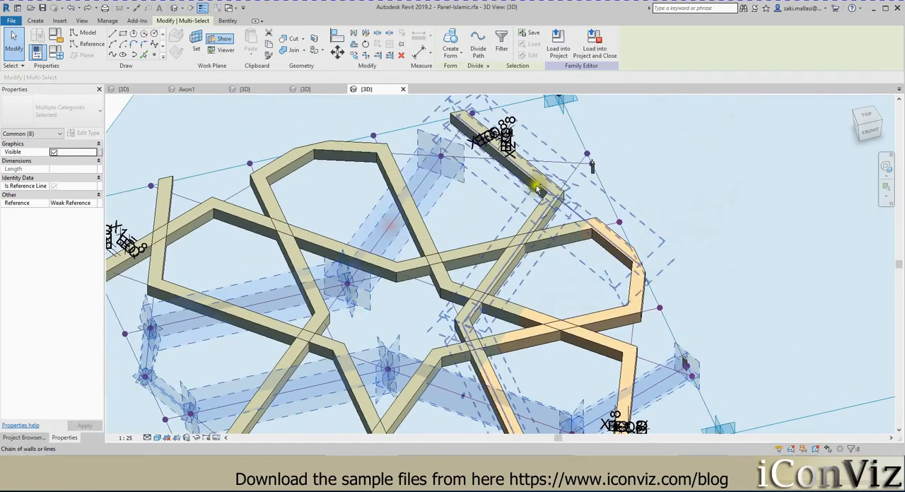
{"action": "left_click", "coordinate": [550, 168], "text": "ctrl"}
{"action": "left_click", "coordinate": [551, 168], "text": "ctrl"}
{"action": "scroll", "coordinate": [550, 168], "scroll_direction": "down", "scroll_amount": 3}
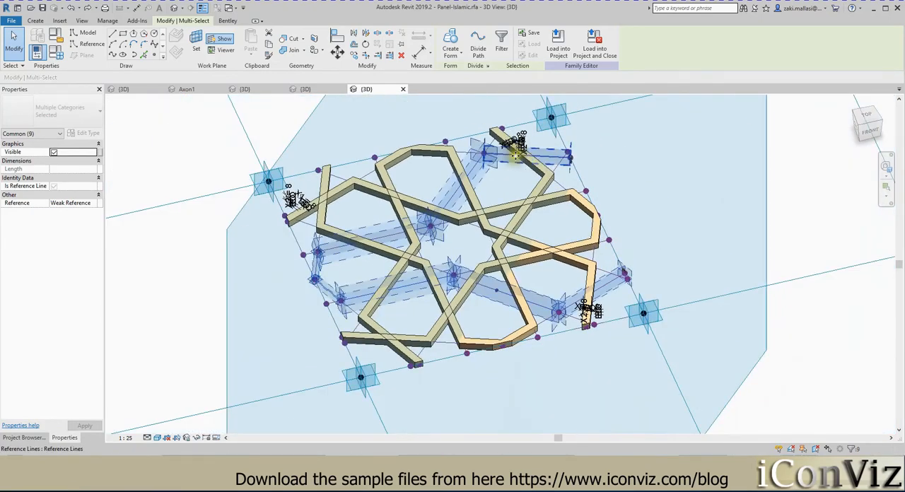
{"action": "left_click", "coordinate": [453, 40]}
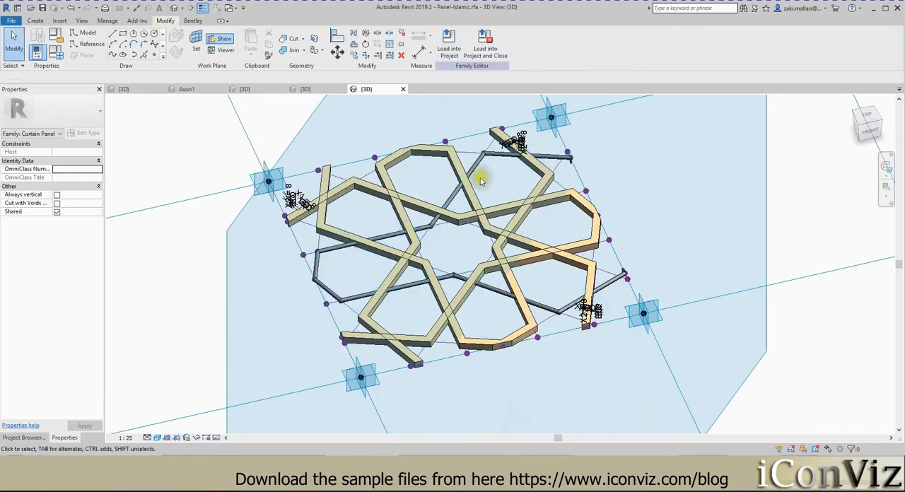
- Select the new round strap form near its original circle and open its profile for editing
{"action": "scroll", "coordinate": [536, 312], "scroll_direction": "up", "scroll_amount": 4}
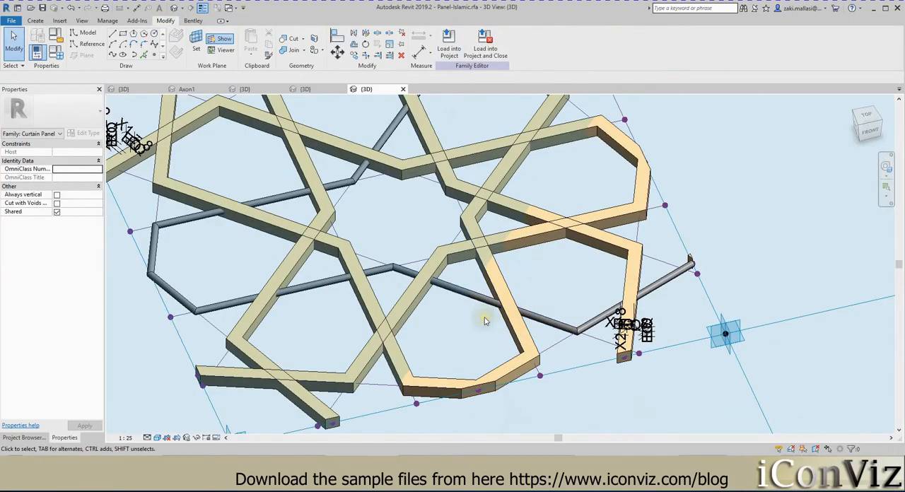
{"action": "scroll", "coordinate": [450, 318], "scroll_direction": "up", "scroll_amount": 3}
{"action": "left_click_drag", "start_coordinate": [510, 276], "coordinate": [648, 235]}
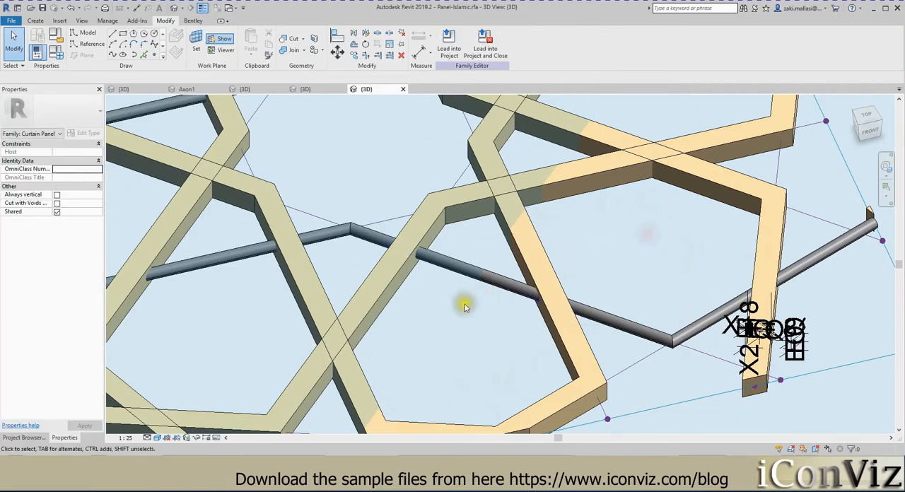
{"action": "scroll", "coordinate": [491, 282], "scroll_direction": "up", "scroll_amount": 4}
{"action": "left_click", "coordinate": [493, 272]}
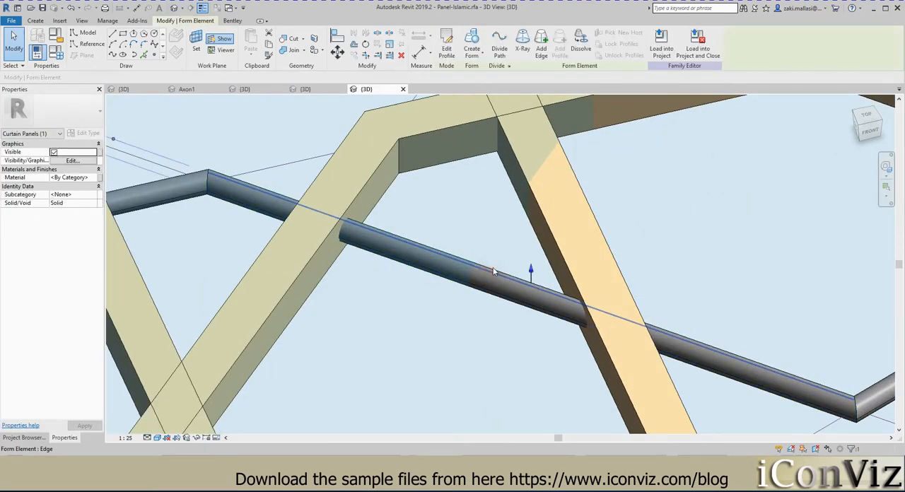
{"action": "left_click", "coordinate": [447, 48]}
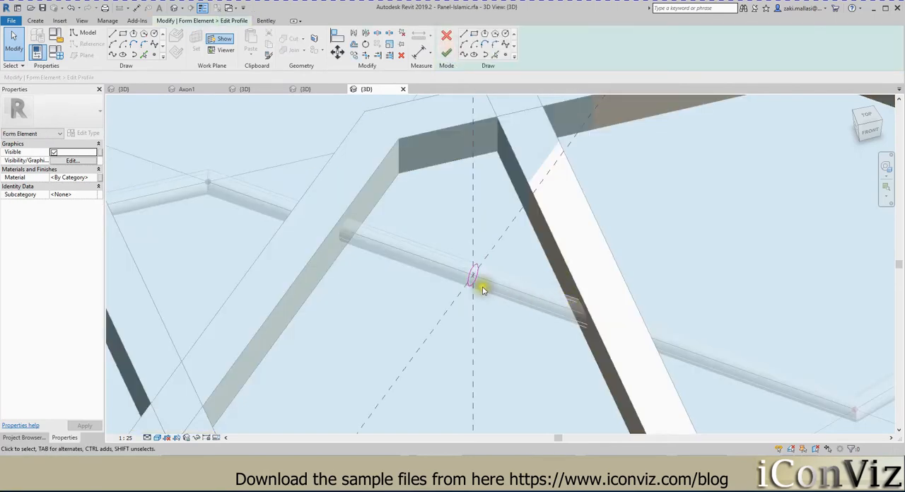
- Add a radial dimension to the arc of the circular profile and leave the dimension command
{"action": "scroll", "coordinate": [482, 285], "scroll_direction": "up", "scroll_amount": 3}
{"action": "left_click", "coordinate": [472, 281]}
{"action": "middle_click_drag", "start_coordinate": [544, 313], "coordinate": [521, 288], "text": "shift"}
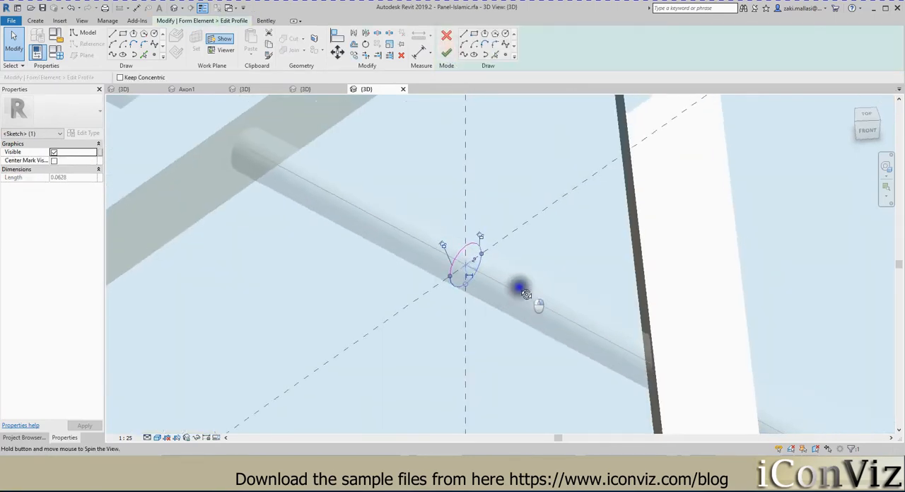
{"action": "left_click", "coordinate": [429, 53]}
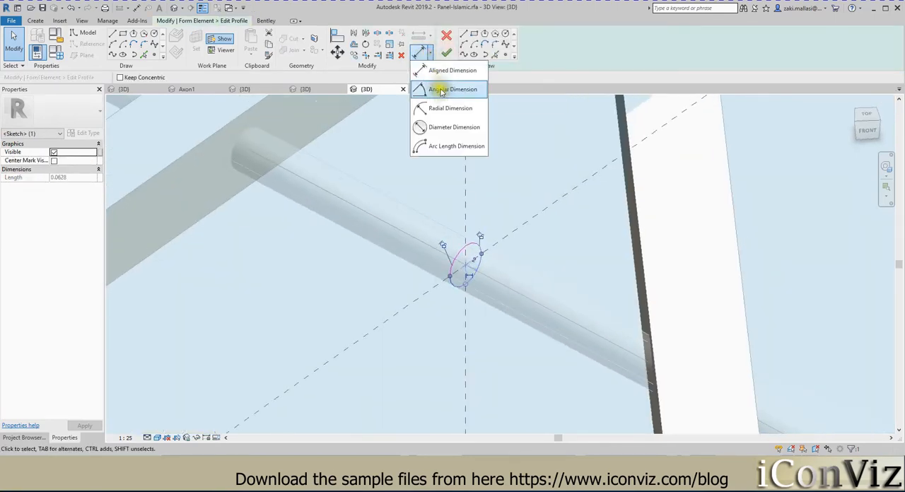
{"action": "left_click", "coordinate": [452, 111]}
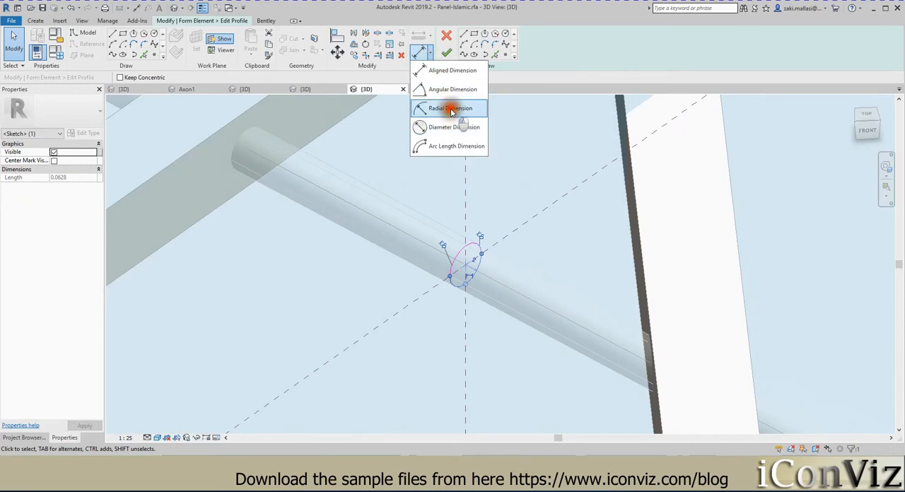
{"action": "left_click", "coordinate": [471, 272]}
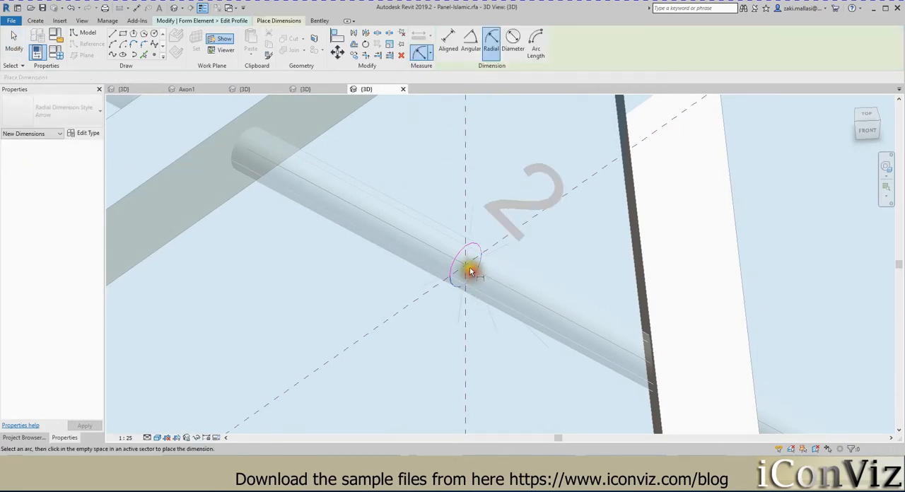
{"action": "scroll", "coordinate": [471, 272], "scroll_direction": "up", "scroll_amount": 4}
{"action": "left_click", "coordinate": [516, 196]}
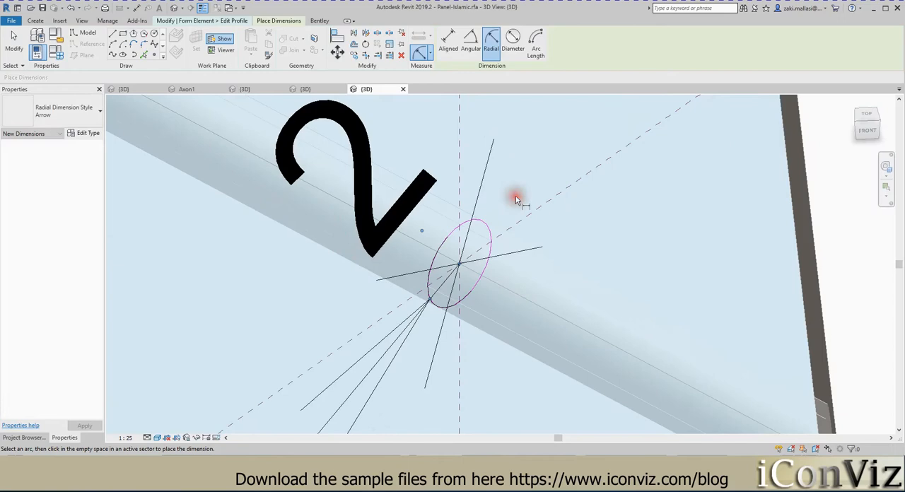
{"action": "key", "text": "Escape"}
- Label the circular profile's radial dimension with a new instance family parameter named R
{"action": "left_click", "coordinate": [418, 205]}
{"action": "scroll", "coordinate": [517, 221], "scroll_direction": "down", "scroll_amount": 3}
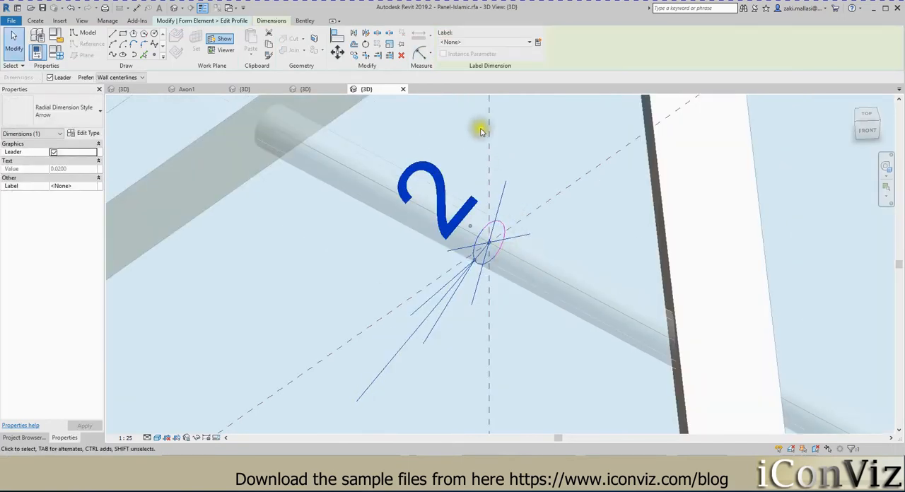
{"action": "left_click", "coordinate": [538, 42]}
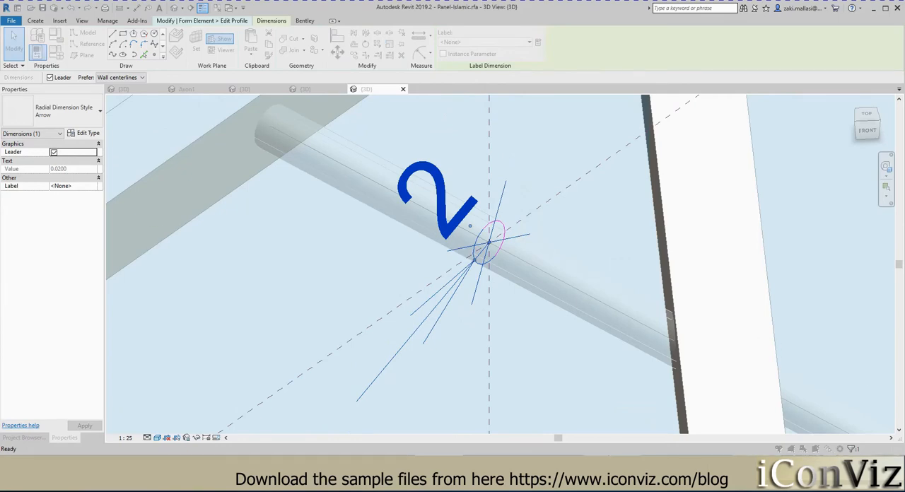
{"action": "left_click_drag", "start_coordinate": [313, 121], "coordinate": [263, 135]}
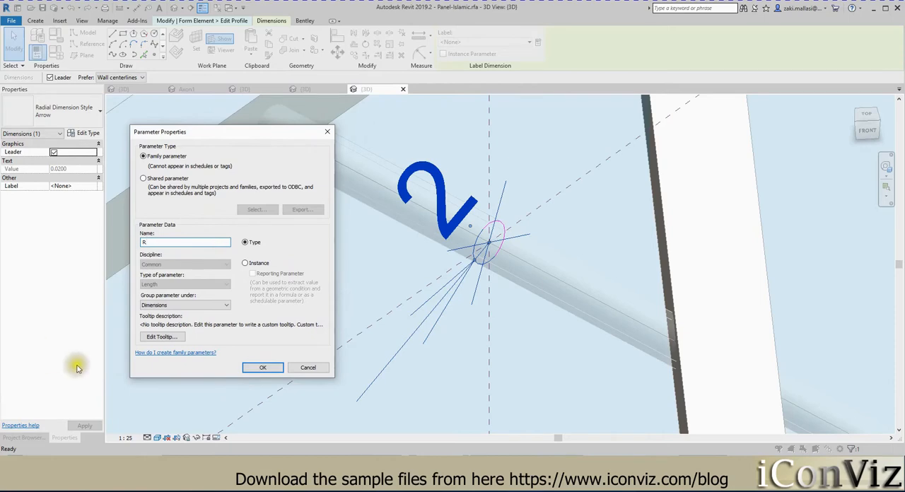
{"action": "left_click", "coordinate": [259, 263]}
{"action": "left_click", "coordinate": [263, 368]}
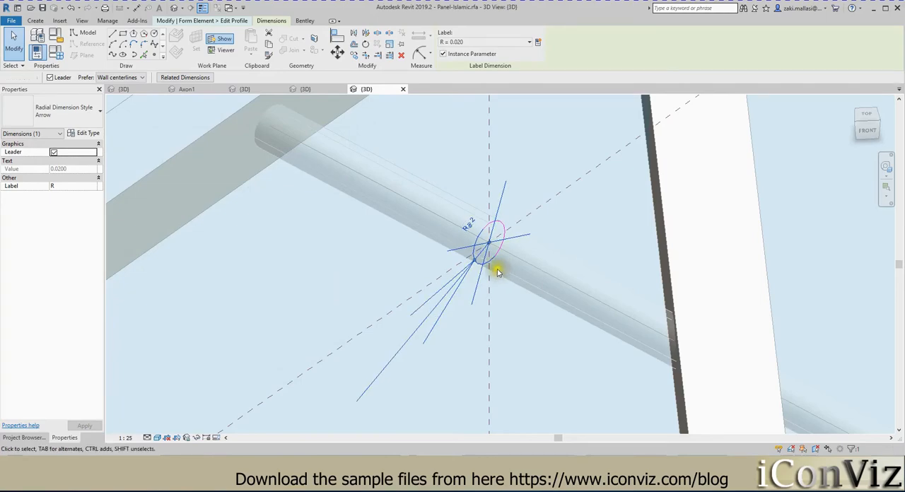
- Finish editing the round strap form's circular profile and clear the selection
{"action": "left_click", "coordinate": [444, 196]}
{"action": "scroll", "coordinate": [442, 195], "scroll_direction": "down", "scroll_amount": 2}
{"action": "left_click", "coordinate": [446, 54]}
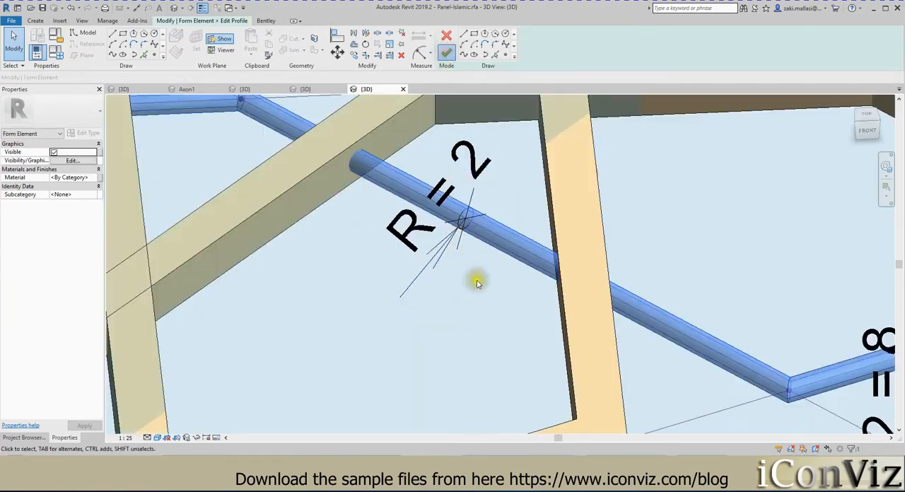
{"action": "scroll", "coordinate": [467, 287], "scroll_direction": "down", "scroll_amount": 4}
{"action": "scroll", "coordinate": [428, 302], "scroll_direction": "down", "scroll_amount": 2}
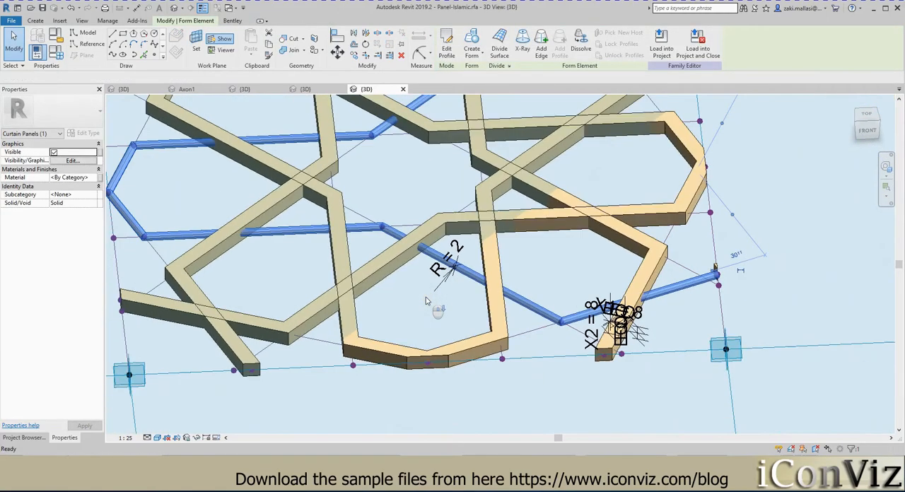
{"action": "left_click", "coordinate": [363, 265]}
- Set the family parameter R to 0.05 in the family types and apply it to the round strap
{"action": "left_click", "coordinate": [58, 53]}
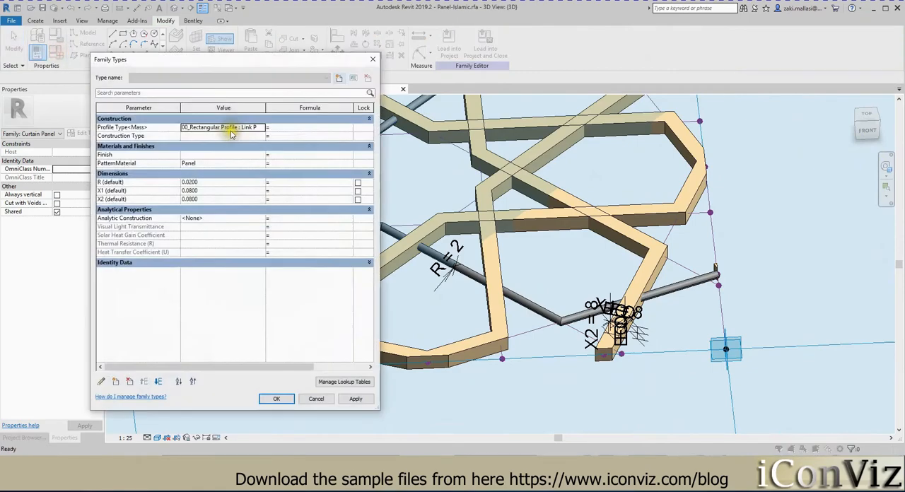
{"action": "left_click", "coordinate": [212, 183]}
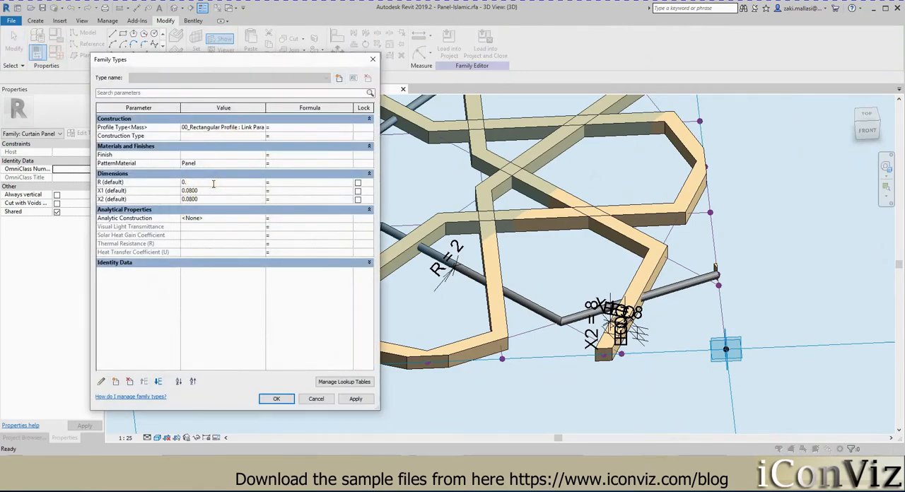
{"action": "left_click", "coordinate": [356, 399]}
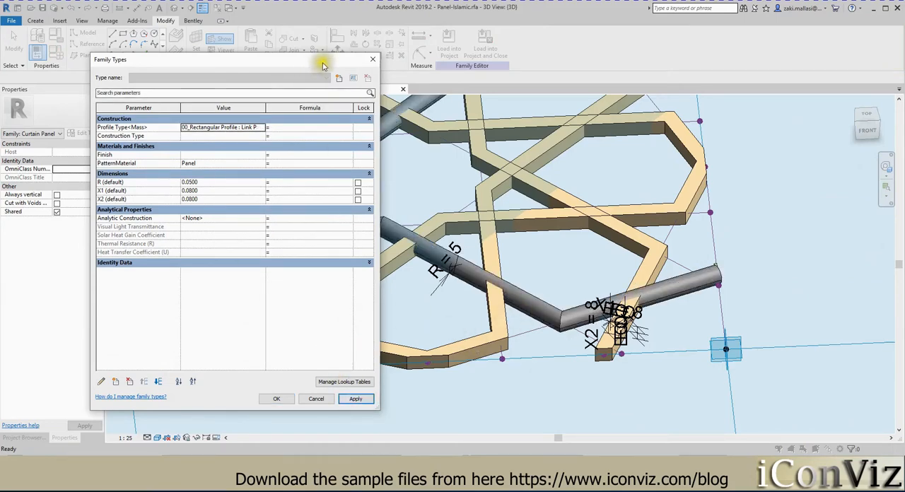
{"action": "left_click_drag", "start_coordinate": [322, 63], "coordinate": [221, 56]}
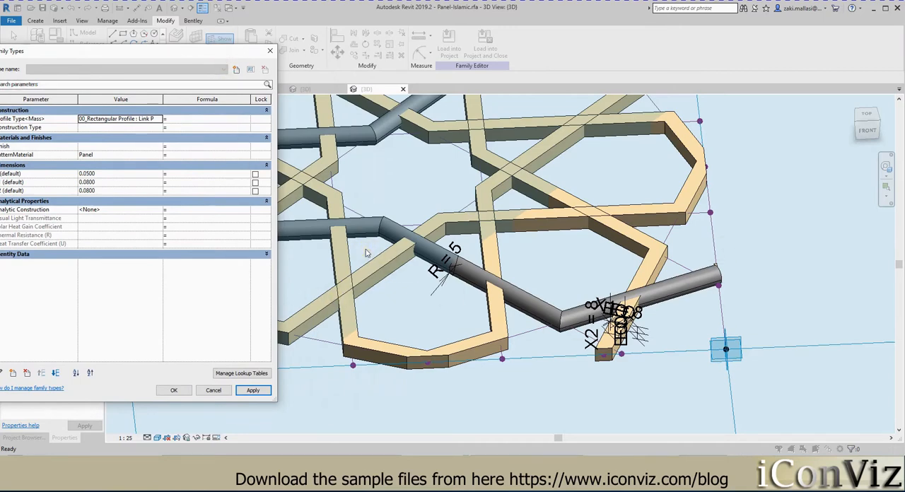
{"action": "left_click", "coordinate": [175, 390]}
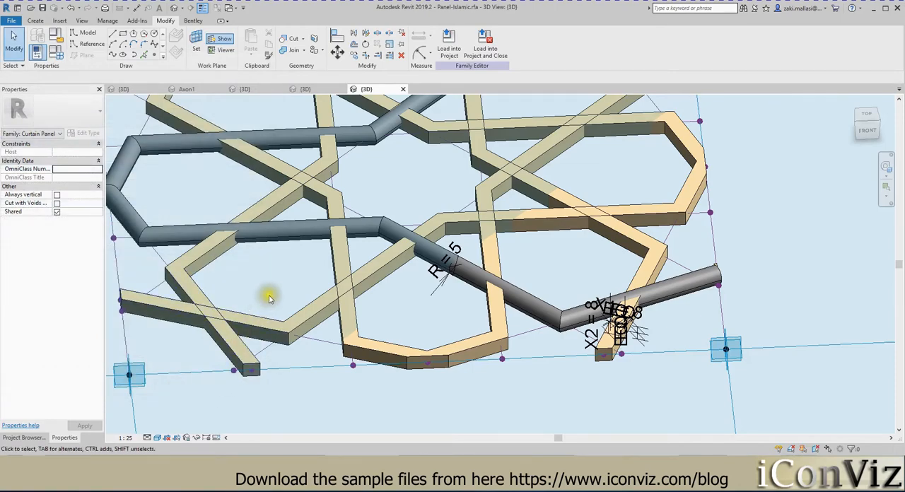
{"action": "middle_click_drag", "start_coordinate": [269, 297], "coordinate": [361, 312]}
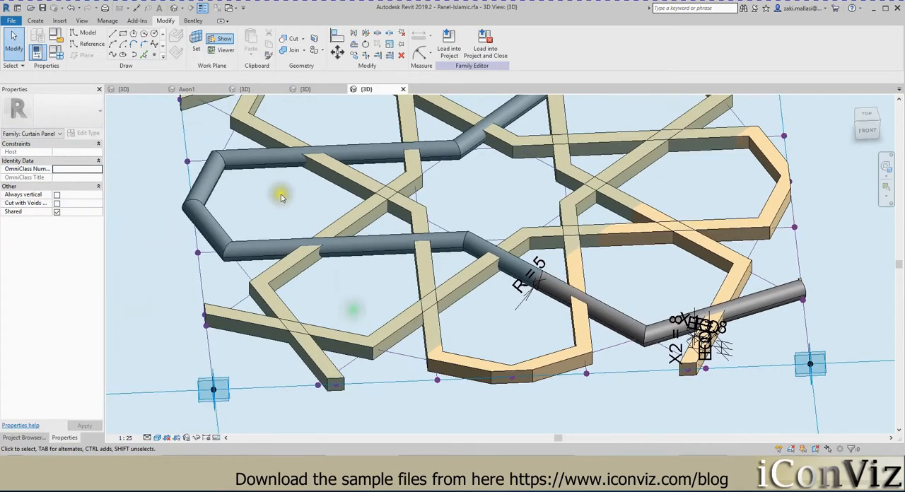
- Switch to the 3D view of the open Panel-Eyebrow family and orient it towards the curved straps
{"action": "left_click", "coordinate": [187, 89]}
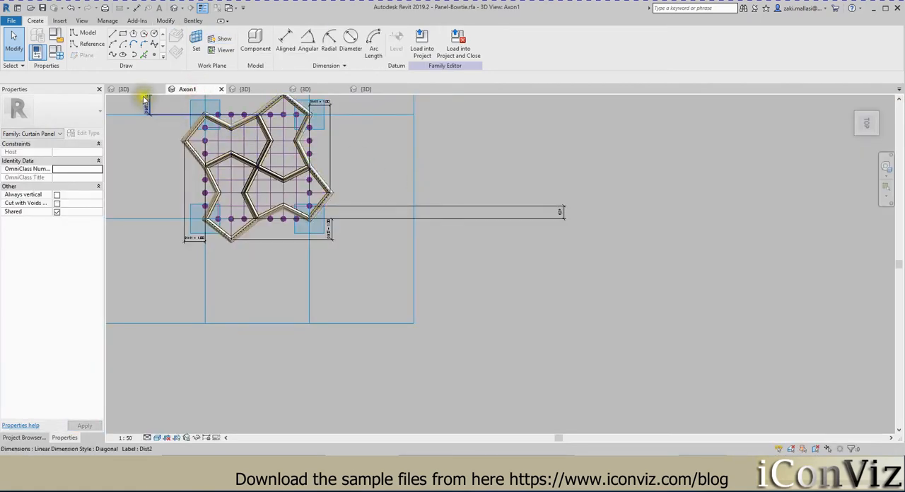
{"action": "left_click", "coordinate": [125, 89]}
{"action": "left_click", "coordinate": [469, 245]}
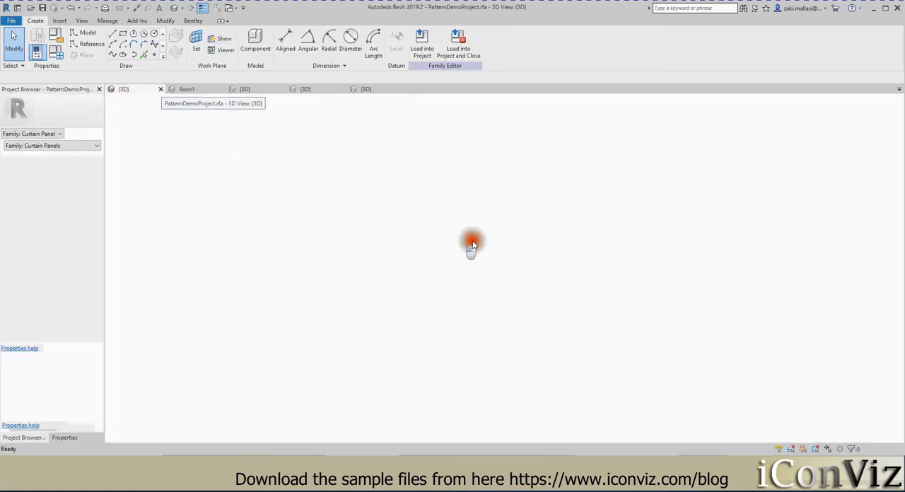
{"action": "left_click", "coordinate": [263, 90]}
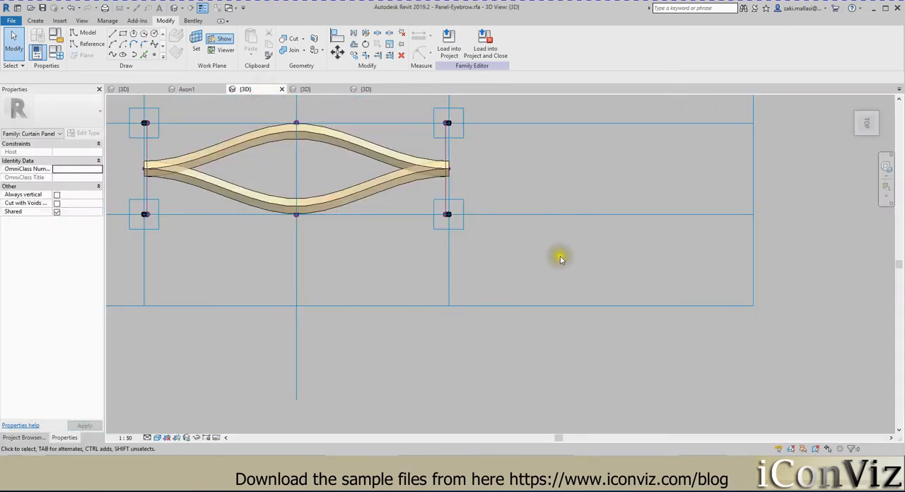
{"action": "middle_click_drag", "start_coordinate": [560, 254], "coordinate": [588, 176], "text": "shift"}
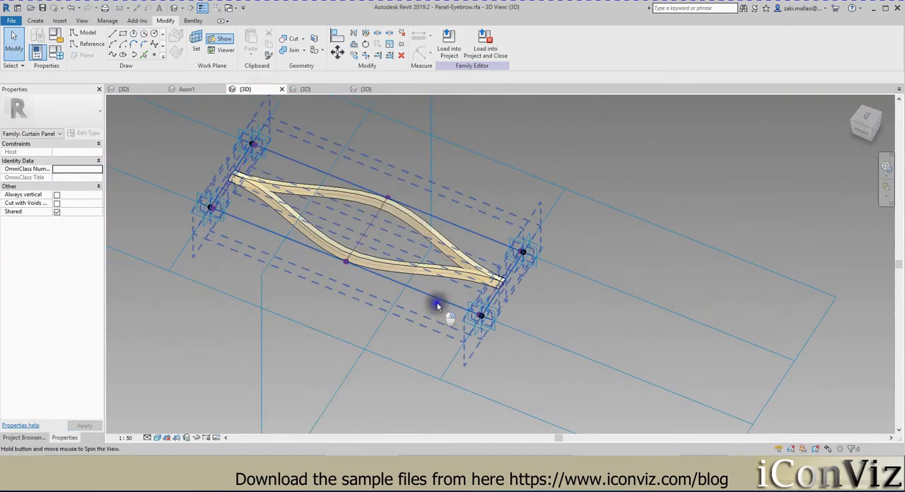
{"action": "middle_click_drag", "start_coordinate": [436, 309], "coordinate": [407, 281], "text": "shift"}
- Select both curved strap forms of the eyebrow panel and hide them temporarily
{"action": "scroll", "coordinate": [406, 281], "scroll_direction": "up", "scroll_amount": 5}
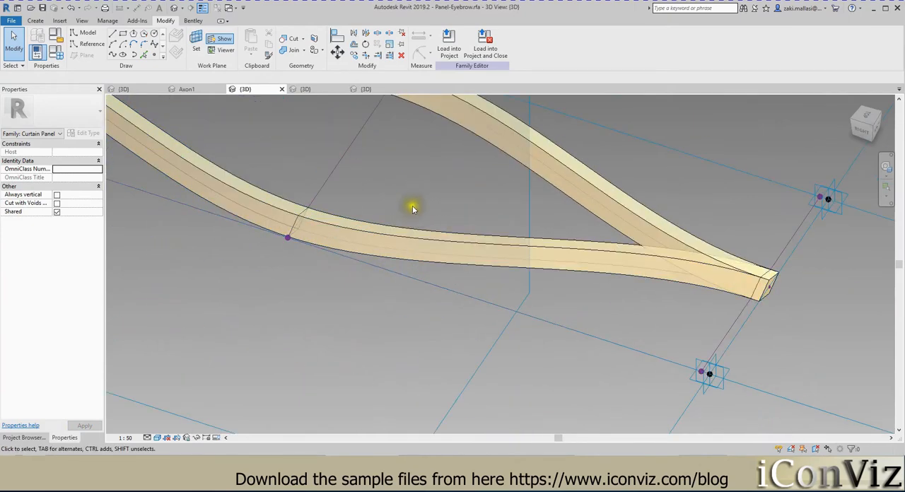
{"action": "left_click", "coordinate": [401, 230]}
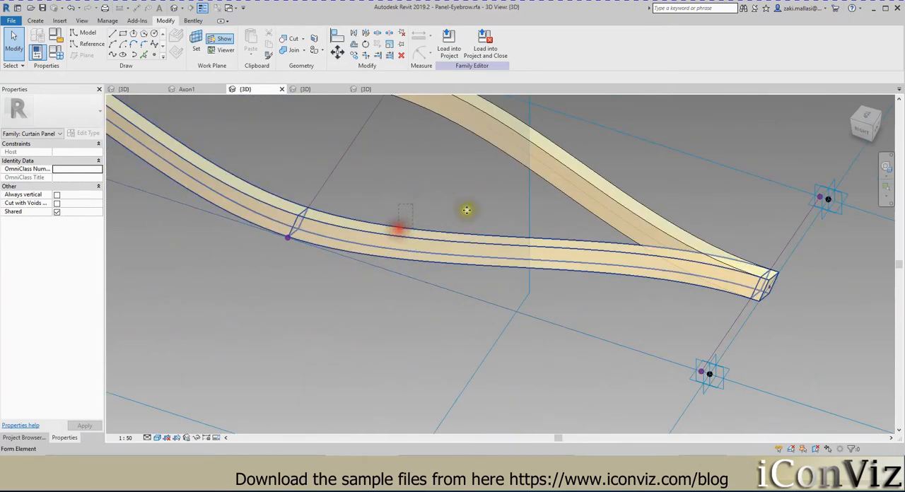
{"action": "left_click", "coordinate": [571, 204], "text": "ctrl"}
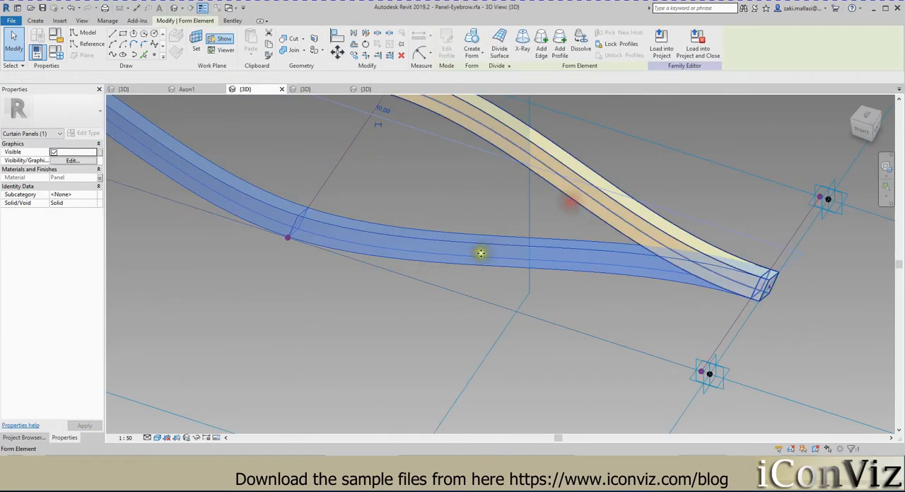
{"action": "left_click", "coordinate": [199, 439]}
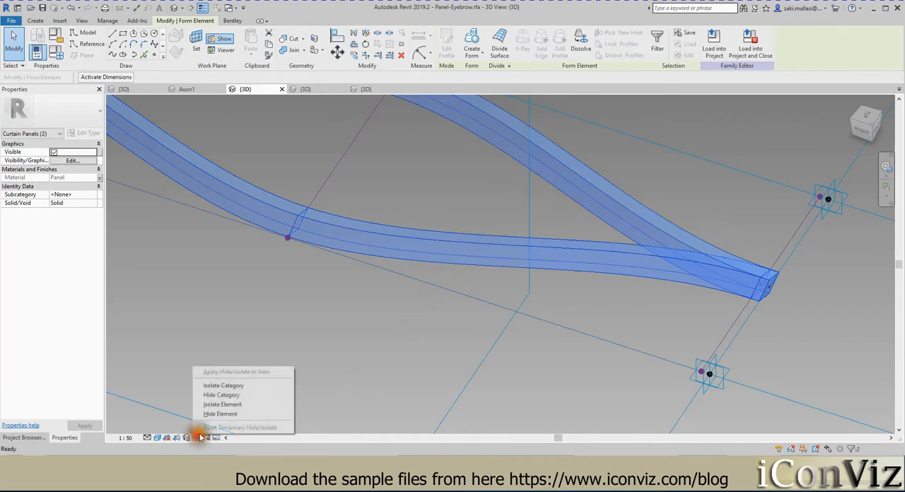
{"action": "left_click", "coordinate": [218, 415]}
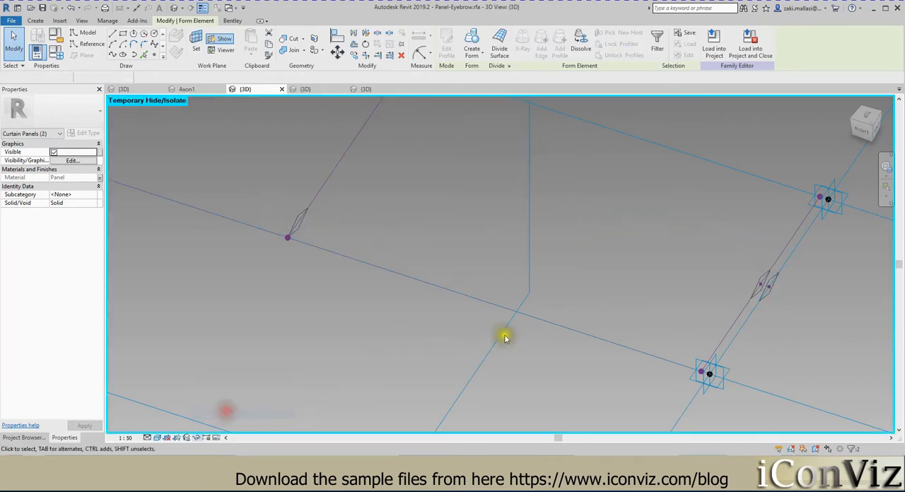
- Examine the middle profile at the near end of the central reference line and select its hosting reference point
{"action": "middle_click_drag", "start_coordinate": [572, 281], "coordinate": [642, 324]}
{"action": "scroll", "coordinate": [641, 326], "scroll_direction": "down", "scroll_amount": 2}
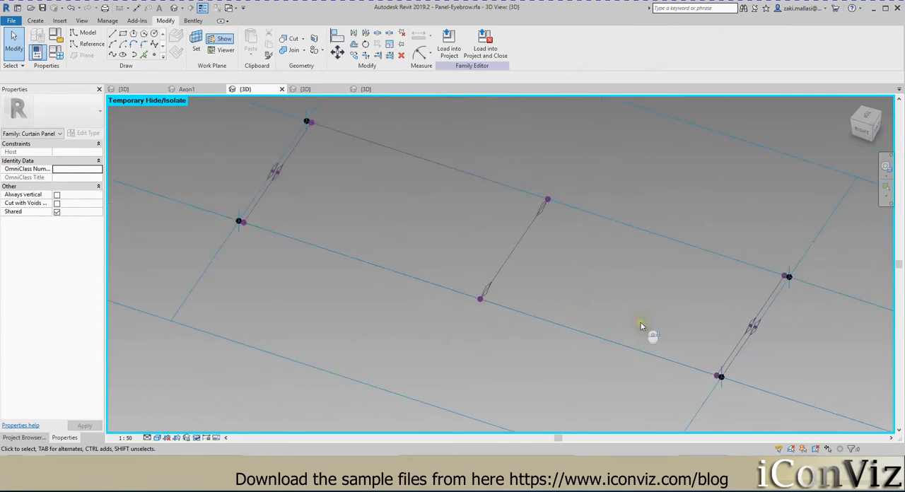
{"action": "scroll", "coordinate": [492, 298], "scroll_direction": "up", "scroll_amount": 5}
{"action": "scroll", "coordinate": [491, 297], "scroll_direction": "up", "scroll_amount": 2}
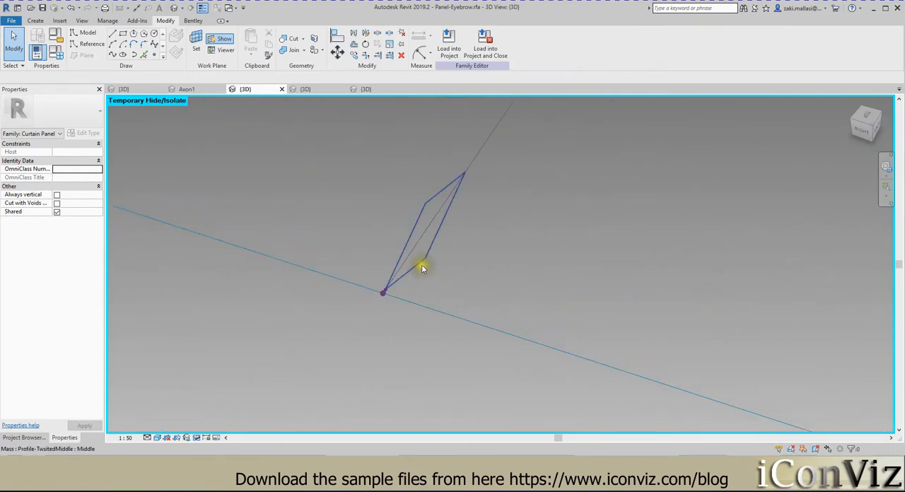
{"action": "left_click", "coordinate": [435, 286]}
{"action": "scroll", "coordinate": [431, 290], "scroll_direction": "down", "scroll_amount": 2}
{"action": "scroll", "coordinate": [408, 303], "scroll_direction": "up", "scroll_amount": 3}
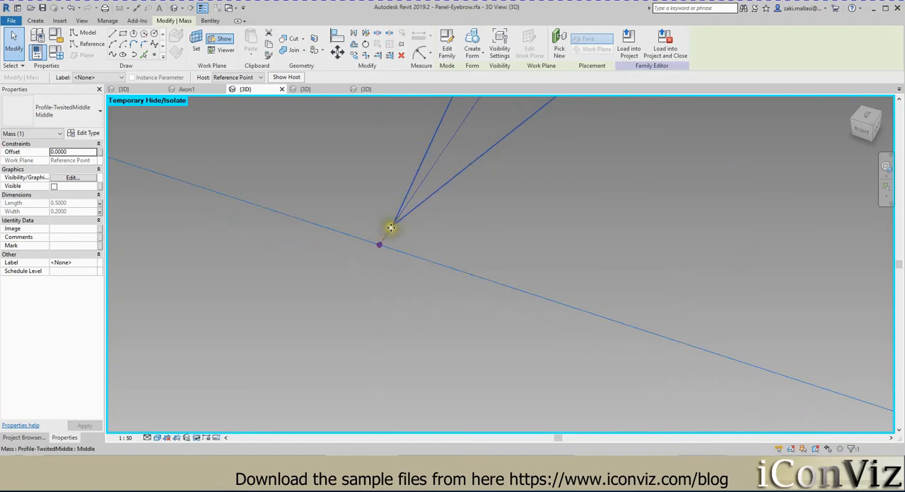
{"action": "left_click", "coordinate": [373, 206]}
{"action": "left_click", "coordinate": [410, 223]}
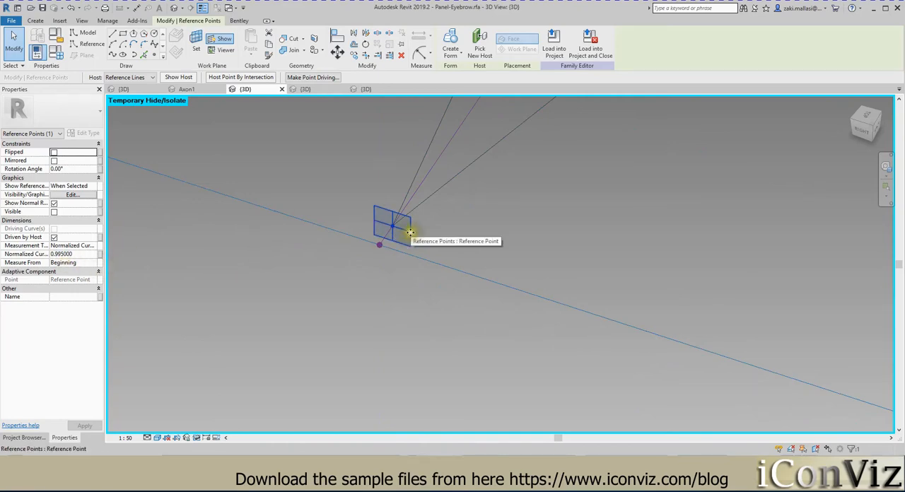
- Try sliding the middle profile's hosting reference point along the central reference line, and undo the moves
{"action": "left_click_drag", "start_coordinate": [407, 235], "coordinate": [449, 182]}
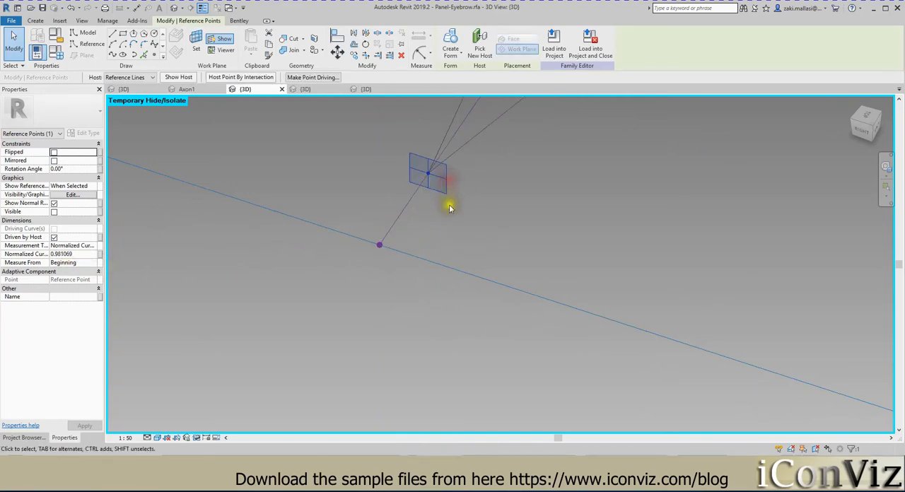
{"action": "middle_click_drag", "start_coordinate": [450, 209], "coordinate": [433, 268]}
{"action": "left_click_drag", "start_coordinate": [428, 245], "coordinate": [406, 293]}
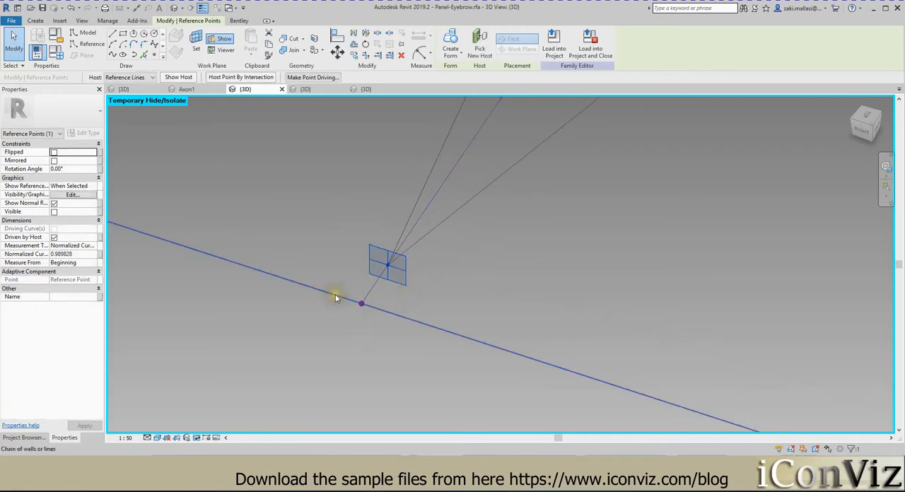
{"action": "scroll", "coordinate": [336, 299], "scroll_direction": "down", "scroll_amount": 2}
{"action": "scroll", "coordinate": [336, 299], "scroll_direction": "up", "scroll_amount": 2}
{"action": "key", "text": "ctrl+z"}
{"action": "key", "text": "ctrl+z"}
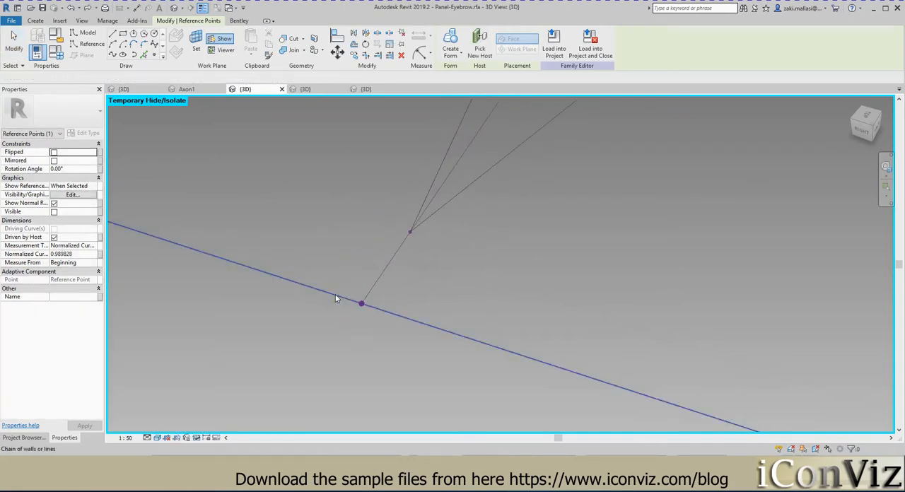
- Reset the temporary hiding to restore both curved straps, and dismiss the save reminder without saving
{"action": "scroll", "coordinate": [336, 299], "scroll_direction": "down", "scroll_amount": 2}
{"action": "scroll", "coordinate": [329, 275], "scroll_direction": "down", "scroll_amount": 3}
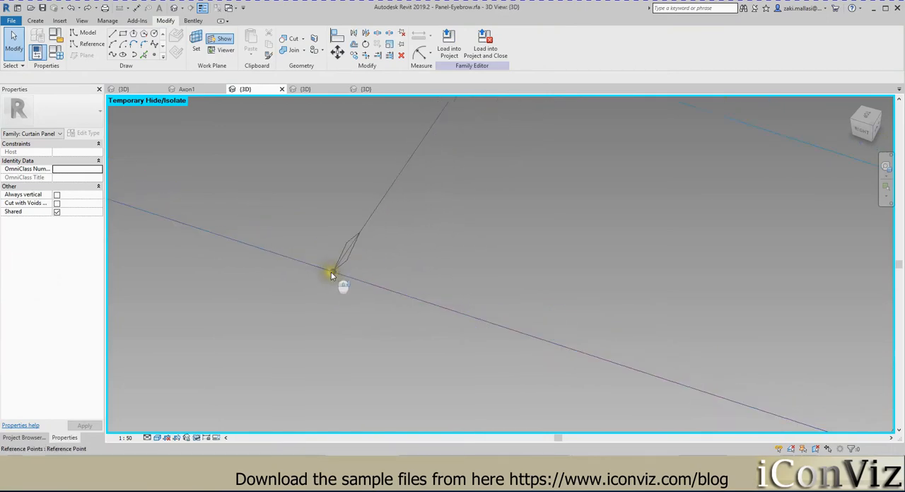
{"action": "scroll", "coordinate": [330, 273], "scroll_direction": "down", "scroll_amount": 3}
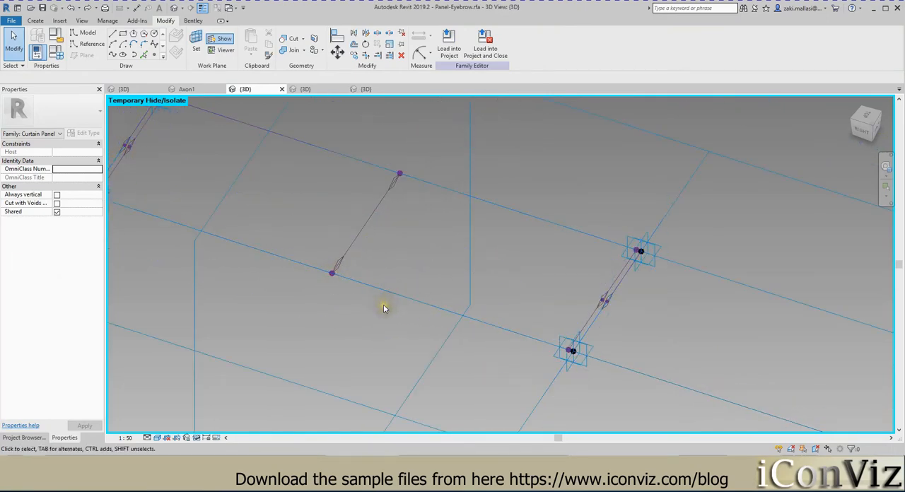
{"action": "left_click", "coordinate": [194, 439]}
{"action": "left_click", "coordinate": [201, 427]}
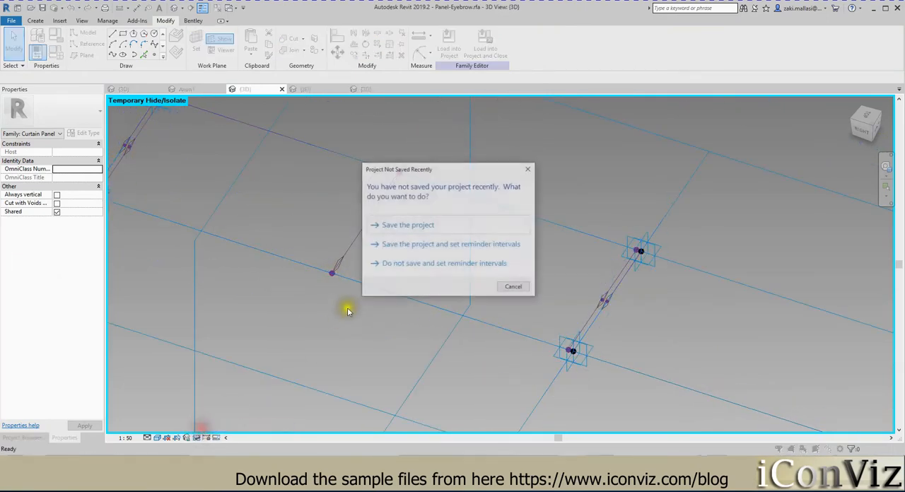
{"action": "left_click", "coordinate": [497, 289]}
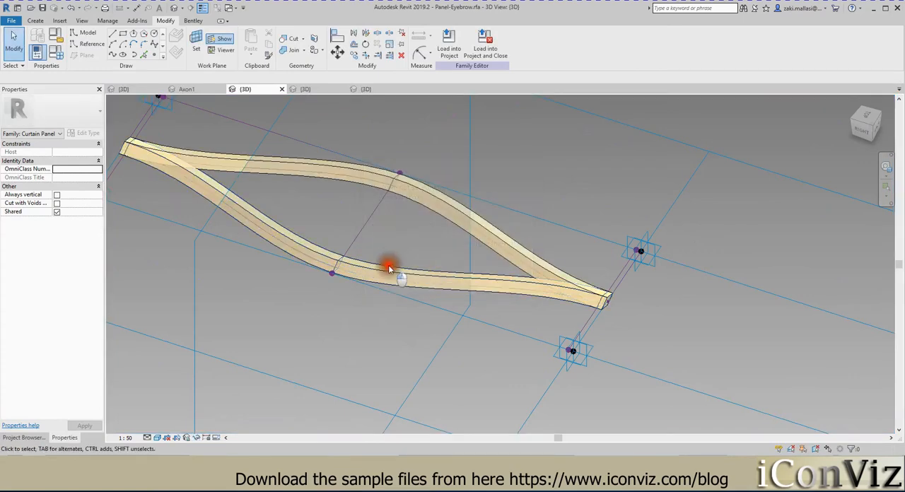
- Delete the front curved strap form that passes through the near end of the central reference line
{"action": "left_click", "coordinate": [389, 268]}
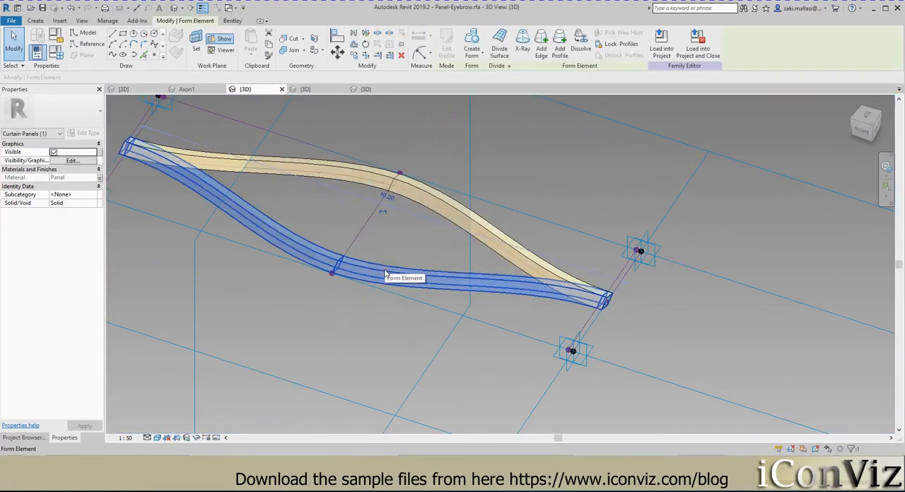
{"action": "key", "text": "Delete"}
- Create a form from the five front strap profiles: two at each end and the middle profile at the central line's near end
{"action": "scroll", "coordinate": [609, 313], "scroll_direction": "up", "scroll_amount": 5}
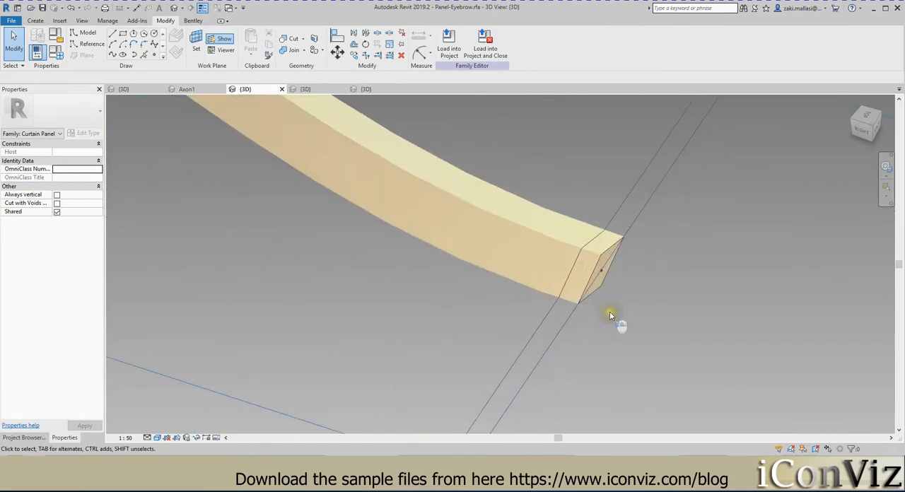
{"action": "left_click", "coordinate": [607, 300]}
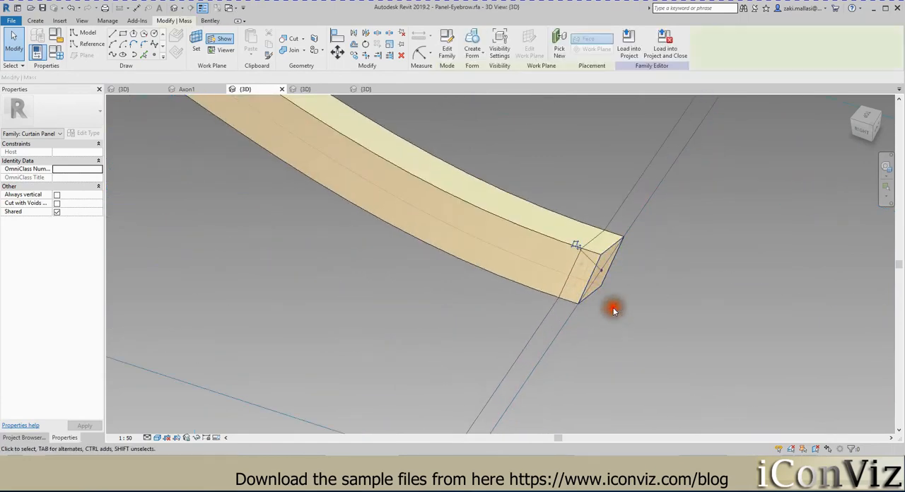
{"action": "scroll", "coordinate": [607, 276], "scroll_direction": "up", "scroll_amount": 2}
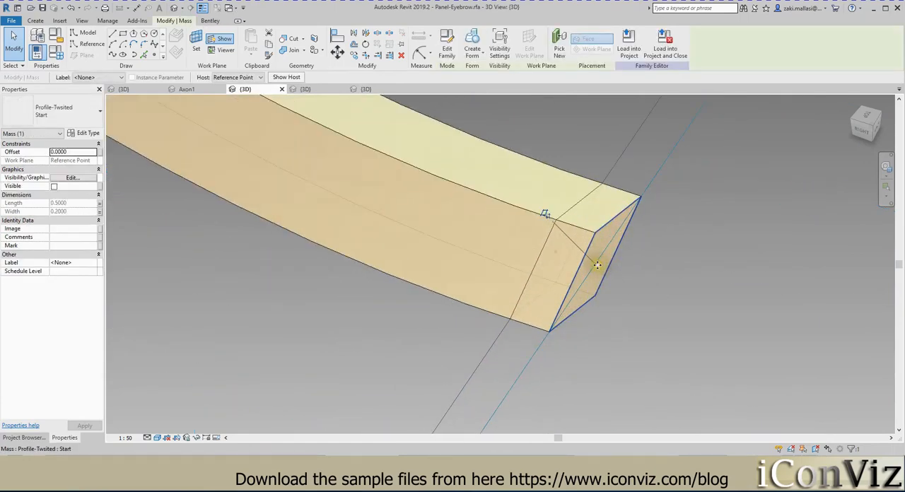
{"action": "left_click", "coordinate": [539, 262], "text": "ctrl"}
{"action": "scroll", "coordinate": [744, 287], "scroll_direction": "down", "scroll_amount": 5}
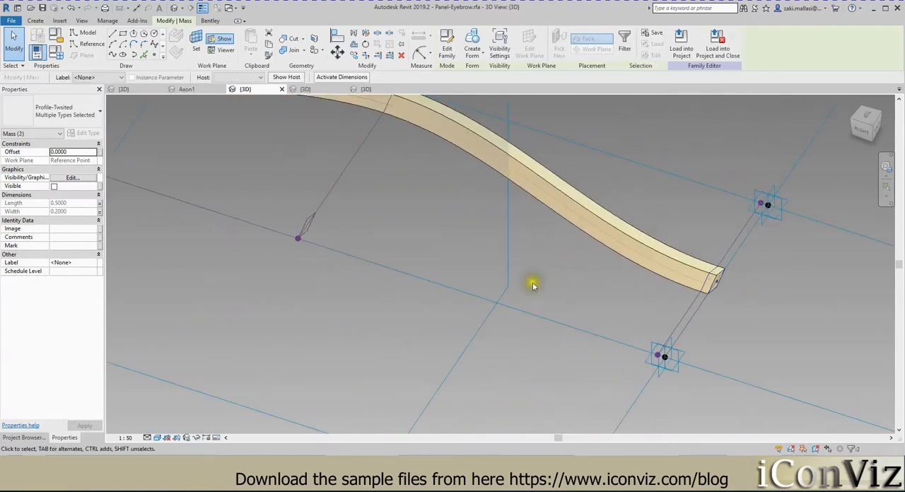
{"action": "left_click", "coordinate": [310, 230], "text": "ctrl"}
{"action": "middle_click_drag", "start_coordinate": [263, 192], "coordinate": [550, 363], "text": "shift"}
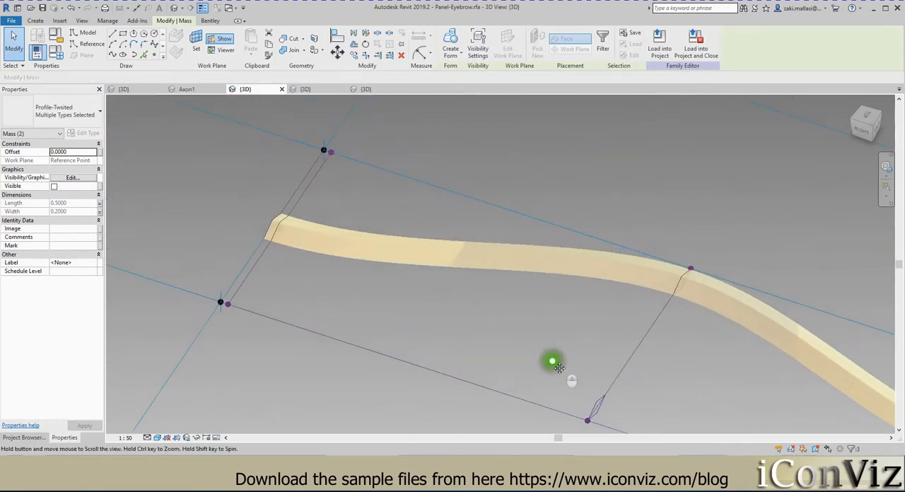
{"action": "scroll", "coordinate": [269, 228], "scroll_direction": "up", "scroll_amount": 5}
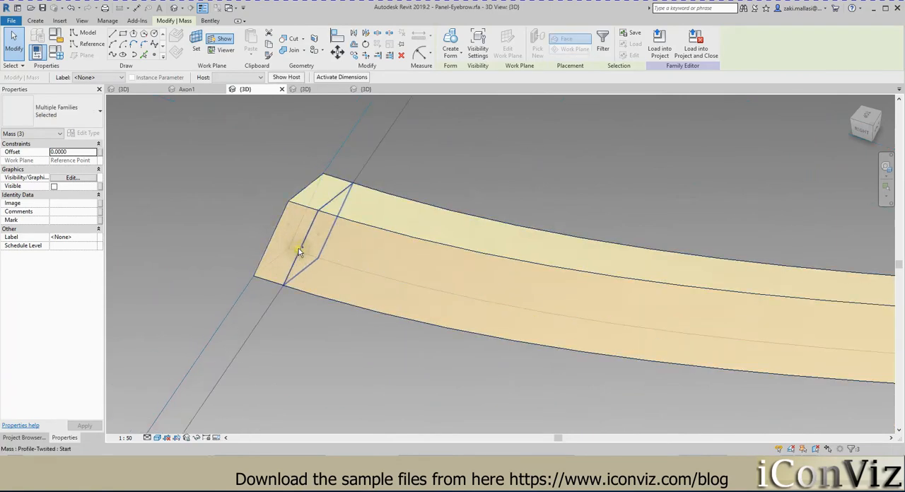
{"action": "left_click", "coordinate": [275, 237], "text": "ctrl"}
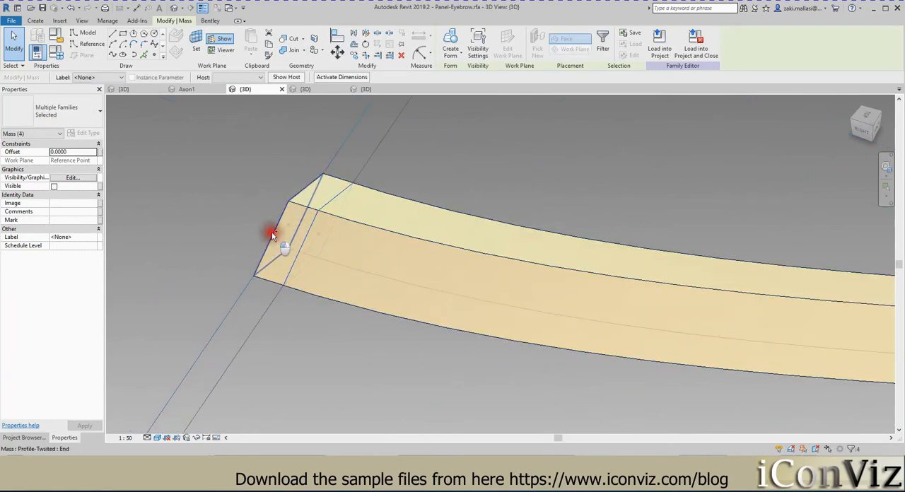
{"action": "left_click", "coordinate": [272, 235], "text": "ctrl"}
{"action": "scroll", "coordinate": [218, 197], "scroll_direction": "down", "scroll_amount": 5}
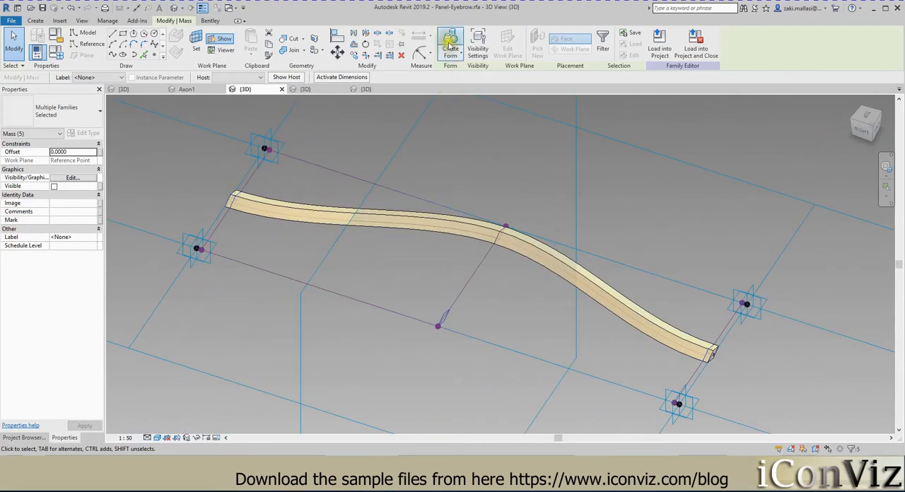
{"action": "left_click", "coordinate": [451, 39]}
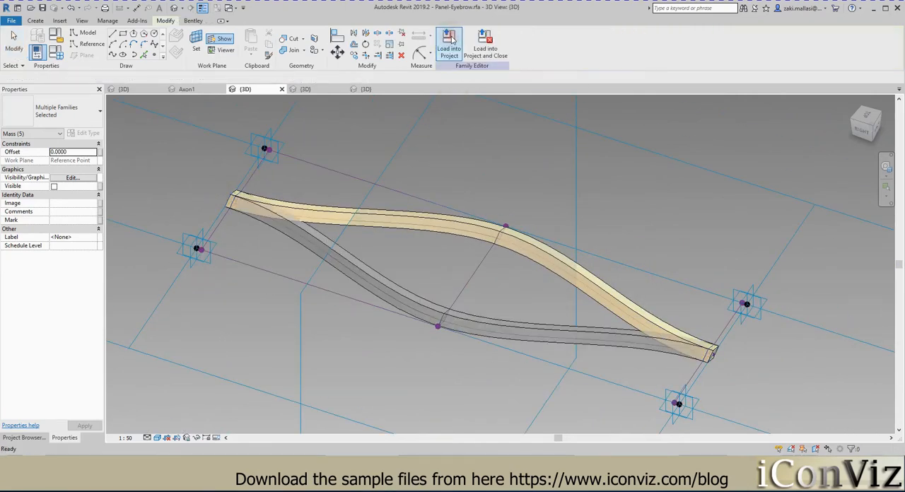
- Delete the recreated front curved strap form while keeping its profiles
{"action": "left_click", "coordinate": [406, 270]}
{"action": "left_click", "coordinate": [395, 286]}
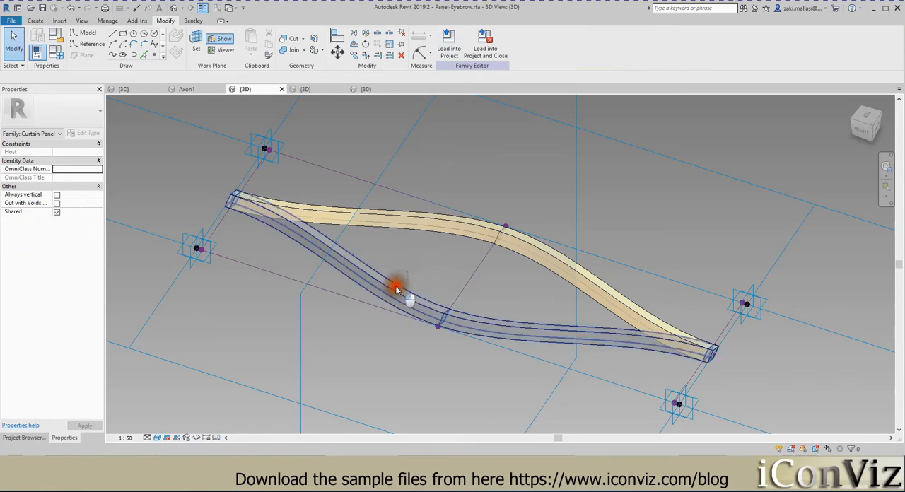
{"action": "left_click_drag", "start_coordinate": [407, 271], "coordinate": [395, 287]}
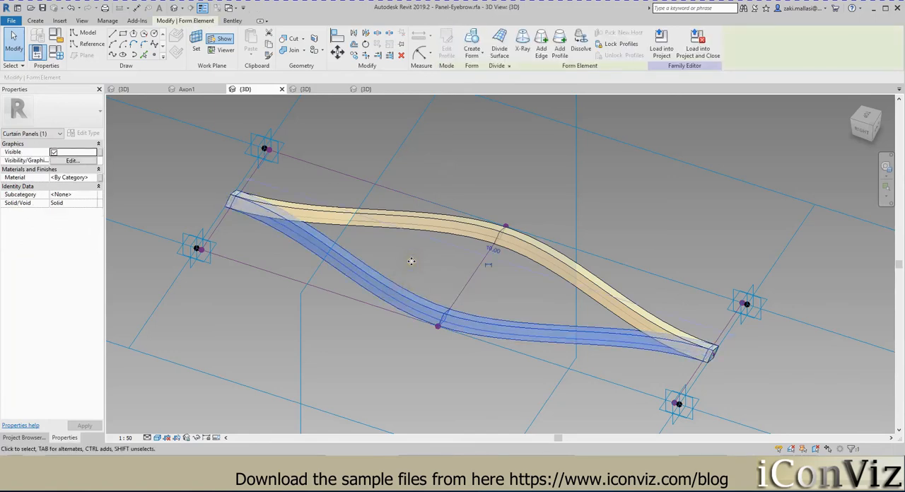
{"action": "key", "text": "Delete"}
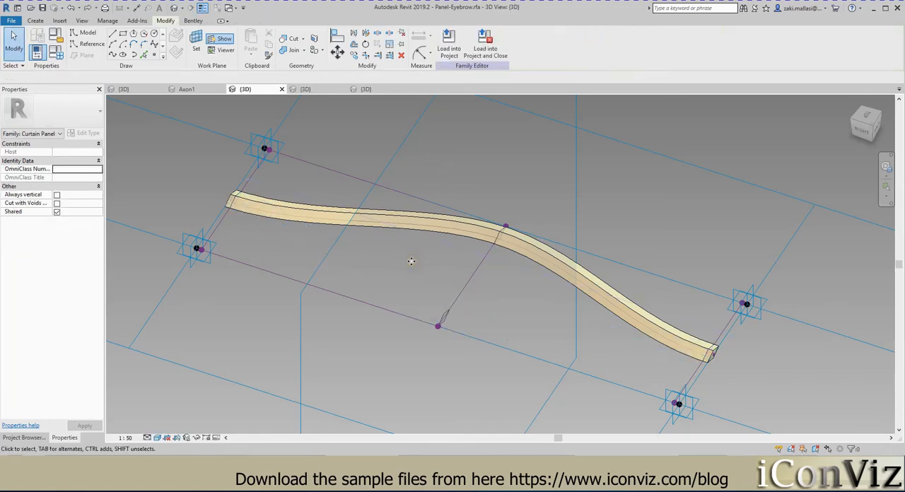
- Open the front middle profile's family for editing and show it in the default 3D view
{"action": "scroll", "coordinate": [464, 323], "scroll_direction": "up", "scroll_amount": 5}
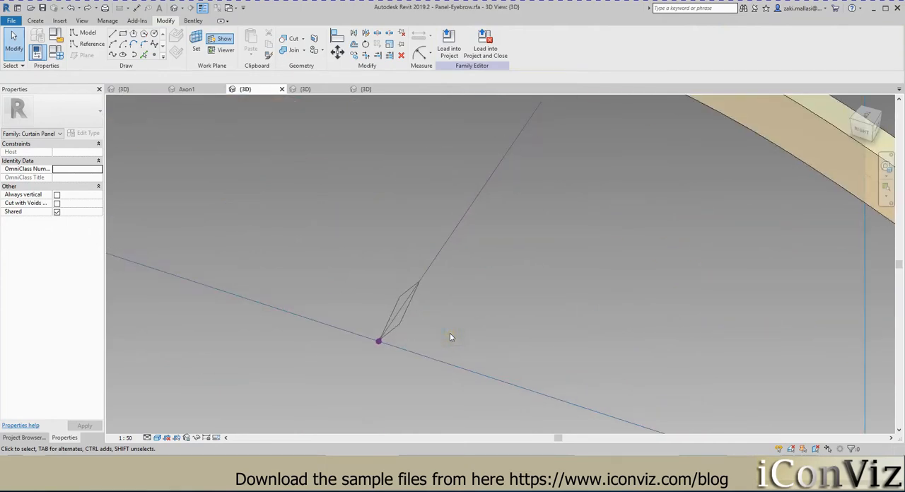
{"action": "left_click", "coordinate": [401, 328]}
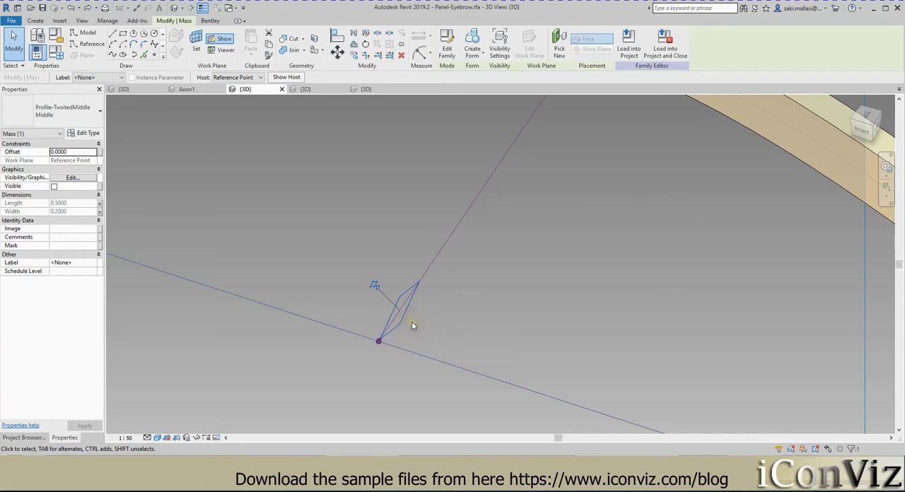
{"action": "left_click", "coordinate": [450, 54]}
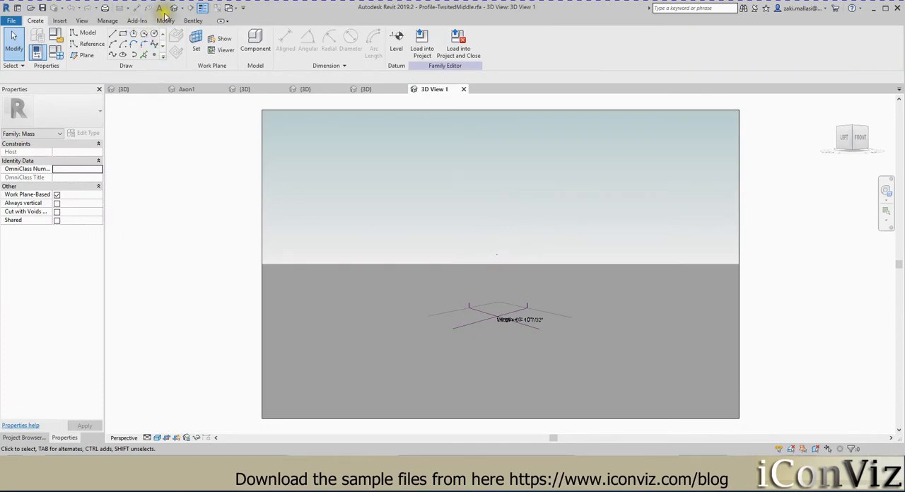
{"action": "left_click", "coordinate": [176, 10]}
- Set the profile family's 3D view scale to 1" = 1'-0" to shrink the dimension text
{"action": "scroll", "coordinate": [506, 318], "scroll_direction": "up", "scroll_amount": 5}
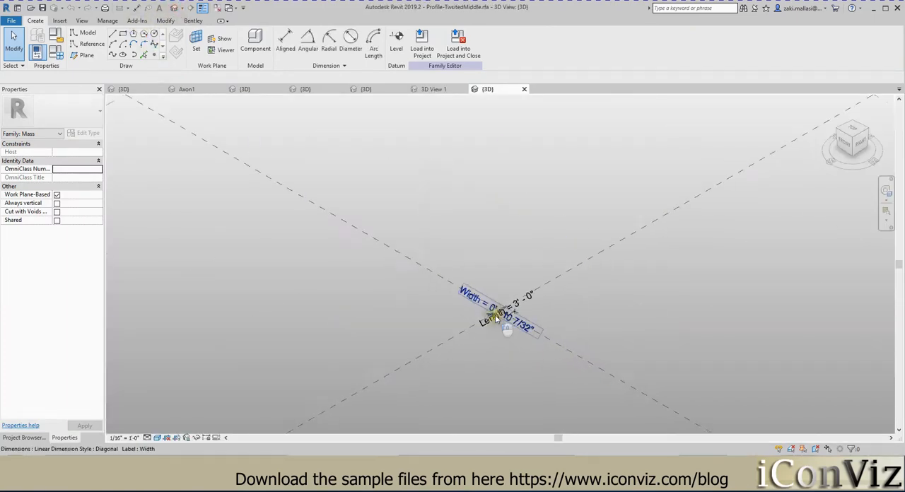
{"action": "scroll", "coordinate": [504, 319], "scroll_direction": "up", "scroll_amount": 5}
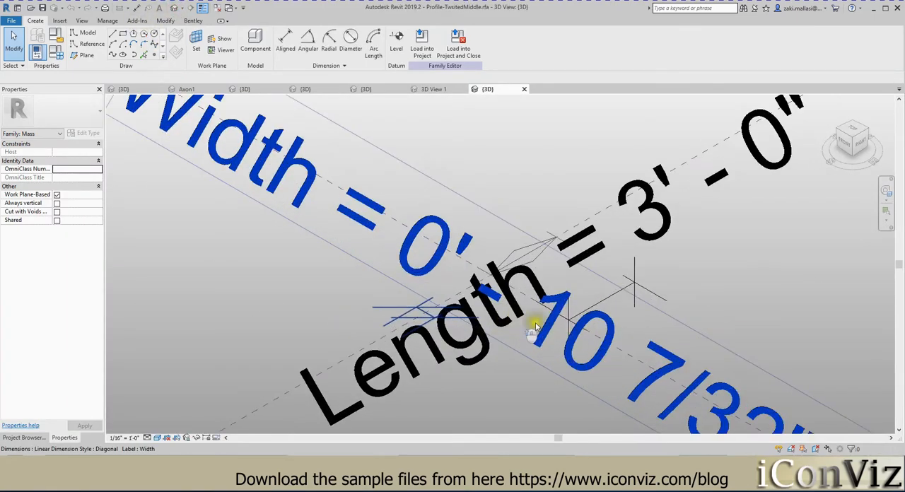
{"action": "left_click", "coordinate": [120, 438]}
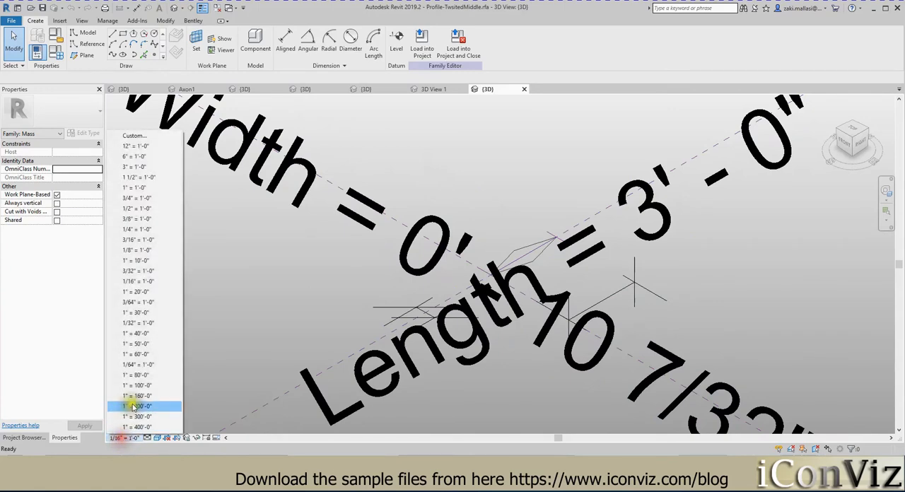
{"action": "left_click", "coordinate": [144, 188]}
{"action": "scroll", "coordinate": [524, 279], "scroll_direction": "up", "scroll_amount": 2}
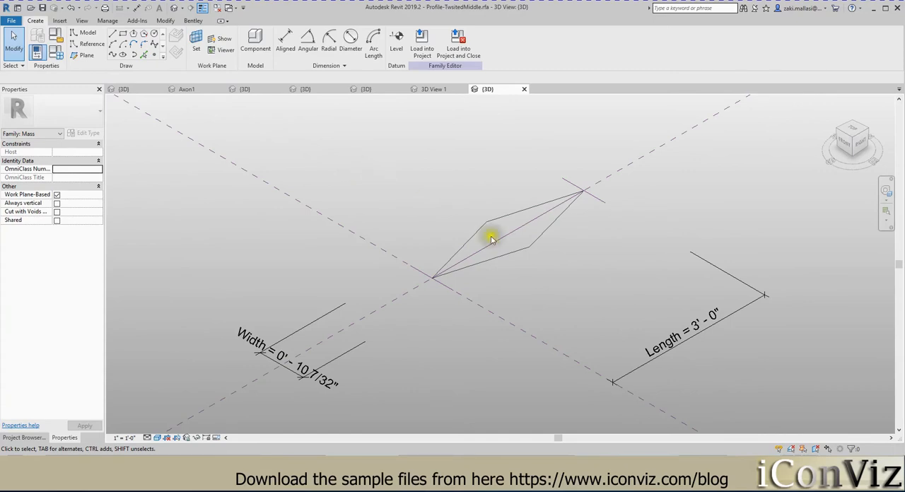
- Examine the diamond profile's lines, reference planes and labelled dimensions from the top view
{"action": "middle_click_drag", "start_coordinate": [492, 239], "coordinate": [584, 283], "text": "shift"}
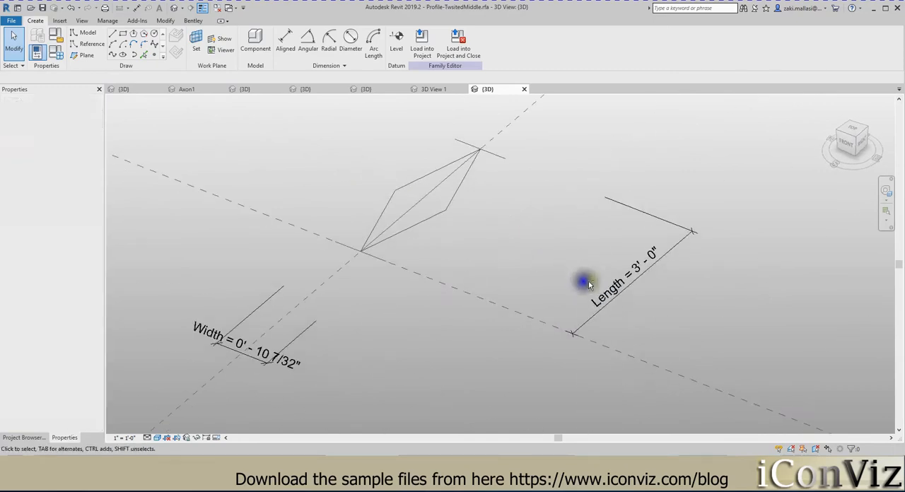
{"action": "left_click", "coordinate": [855, 131]}
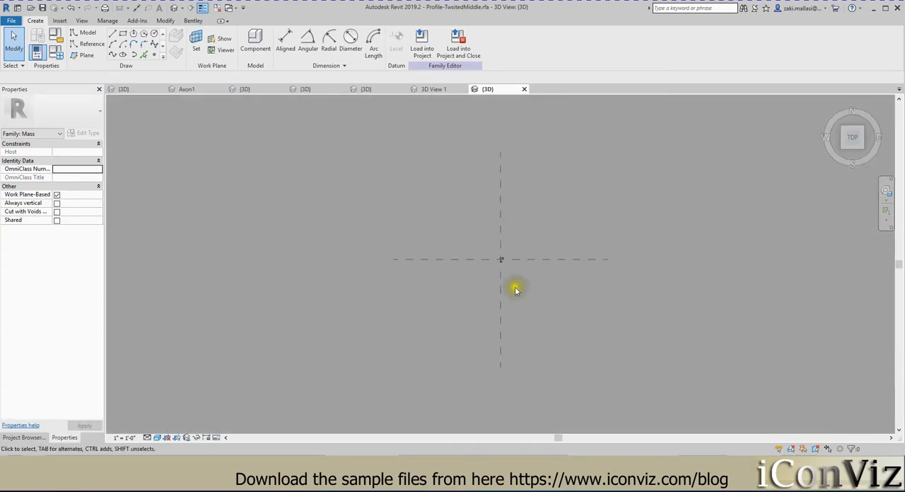
{"action": "scroll", "coordinate": [506, 259], "scroll_direction": "up", "scroll_amount": 5}
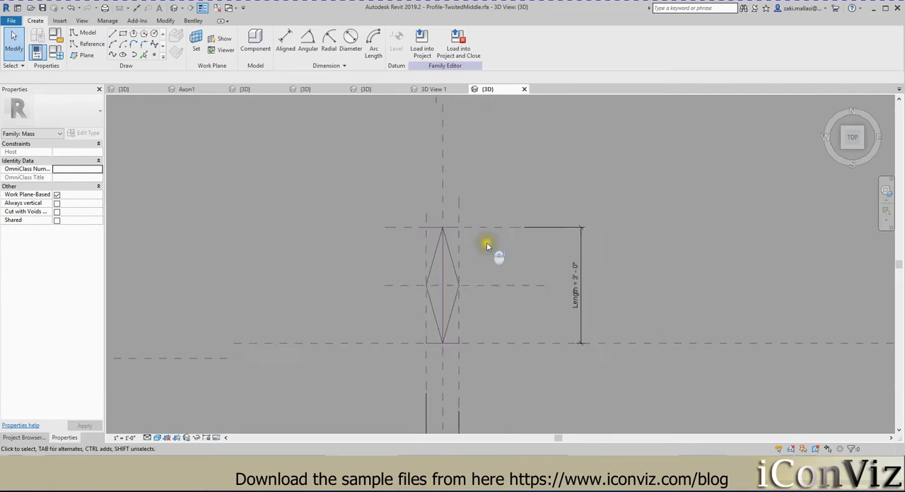
{"action": "scroll", "coordinate": [487, 243], "scroll_direction": "down", "scroll_amount": 2}
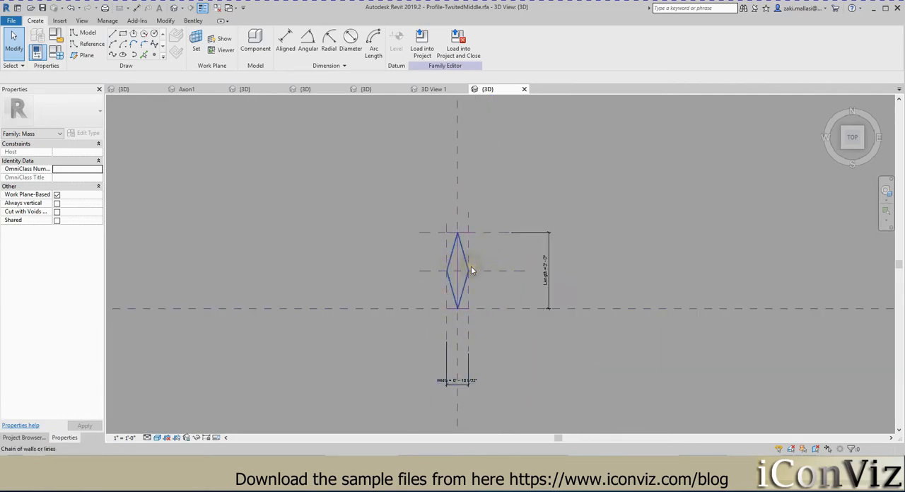
{"action": "scroll", "coordinate": [466, 256], "scroll_direction": "up", "scroll_amount": 3}
{"action": "left_click", "coordinate": [463, 249]}
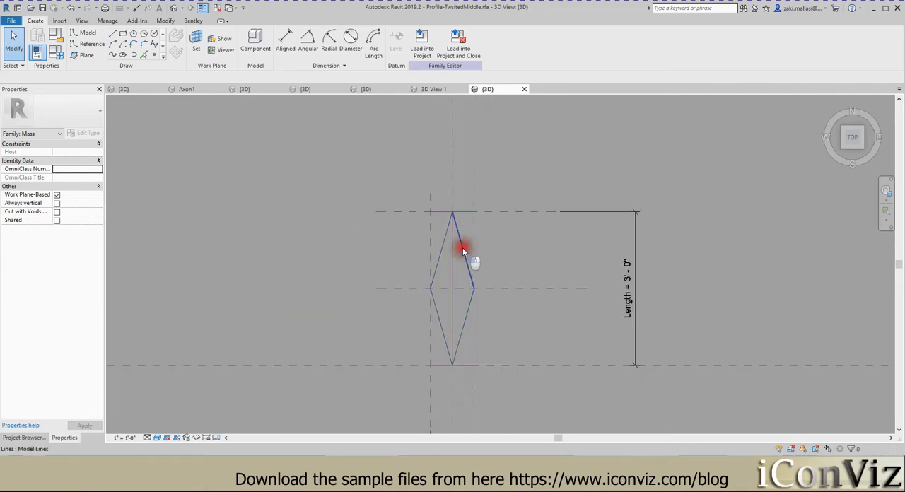
{"action": "left_click", "coordinate": [339, 237]}
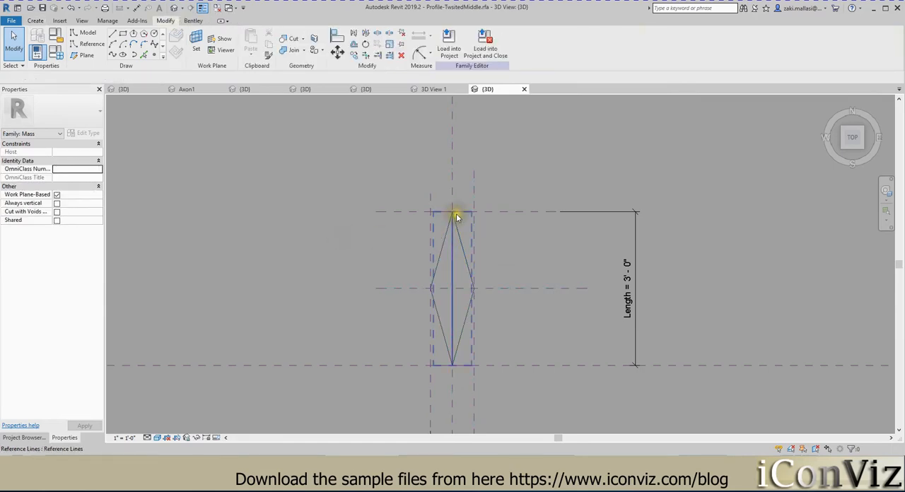
- Set the Middle type's Length and Width parameters to 2' 0" each in Family Types
{"action": "left_click", "coordinate": [58, 55]}
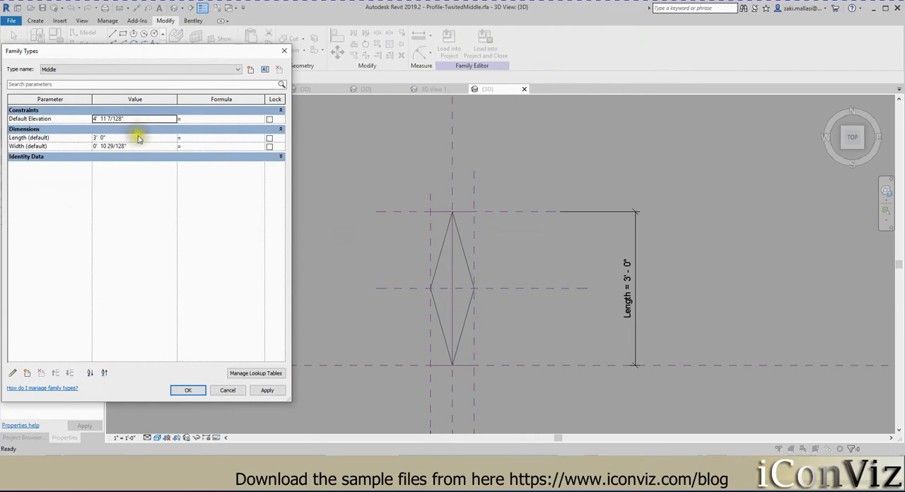
{"action": "left_click", "coordinate": [138, 139]}
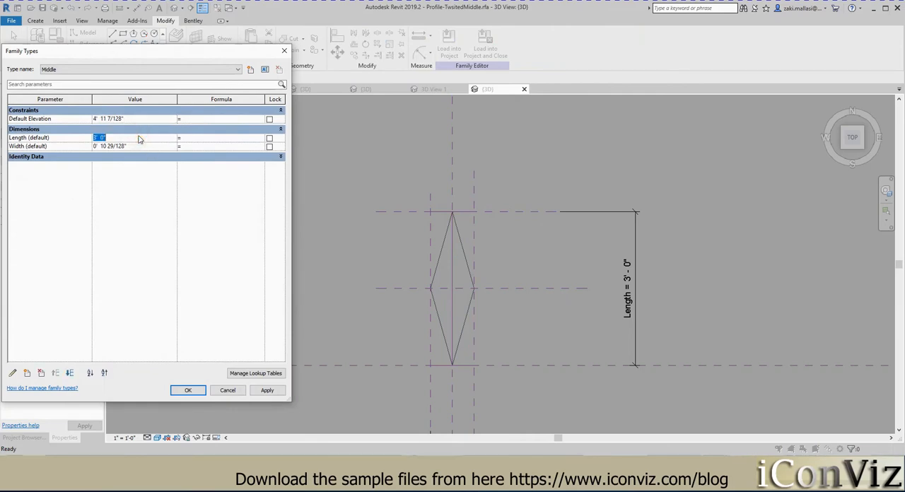
{"action": "type", "text": "2"}
{"action": "left_click", "coordinate": [273, 393]}
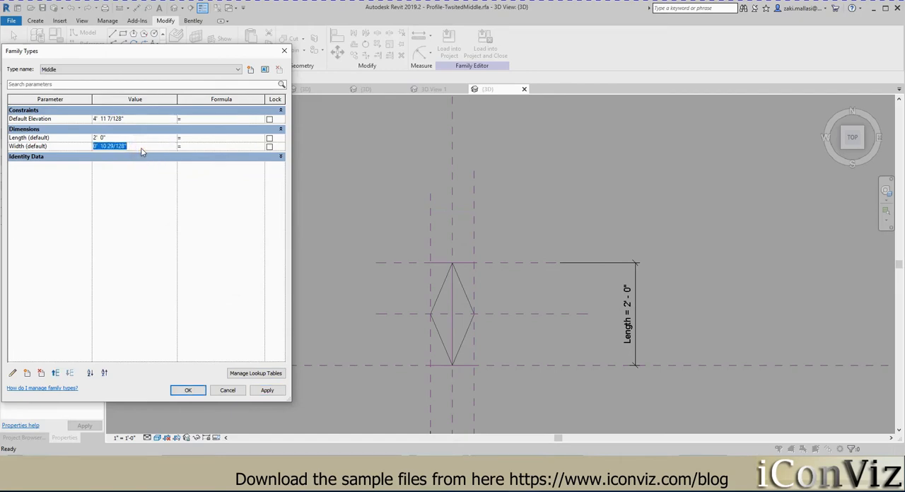
{"action": "type", "text": "2"}
{"action": "left_click", "coordinate": [267, 390]}
{"action": "left_click", "coordinate": [182, 393]}
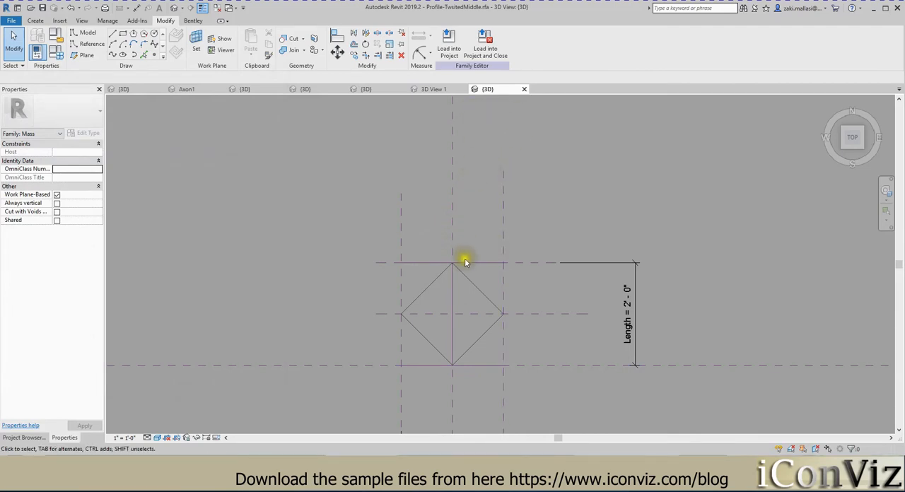
- Close the profile family's perspective view 3D View 1 and return to the middle profile in the Panel-Eyebrow 3D view
{"action": "key", "text": "Tab"}
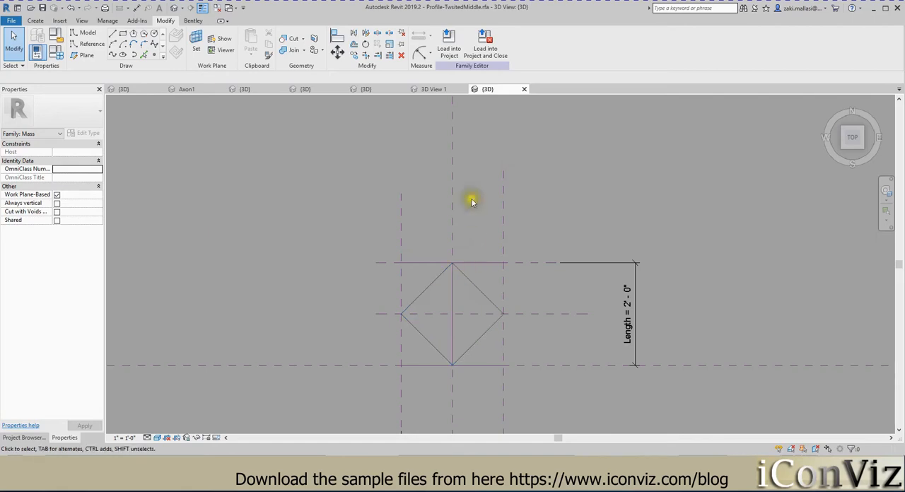
{"action": "left_click", "coordinate": [431, 89]}
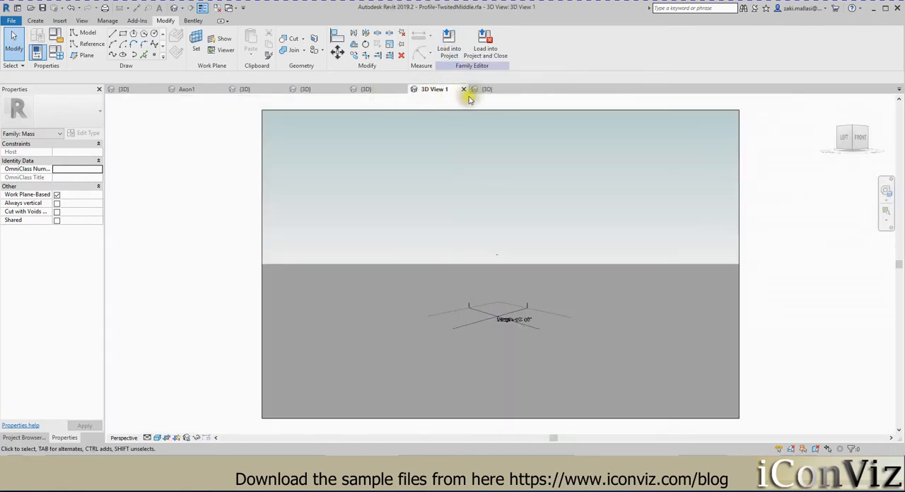
{"action": "left_click", "coordinate": [464, 90]}
{"action": "left_click", "coordinate": [376, 90]}
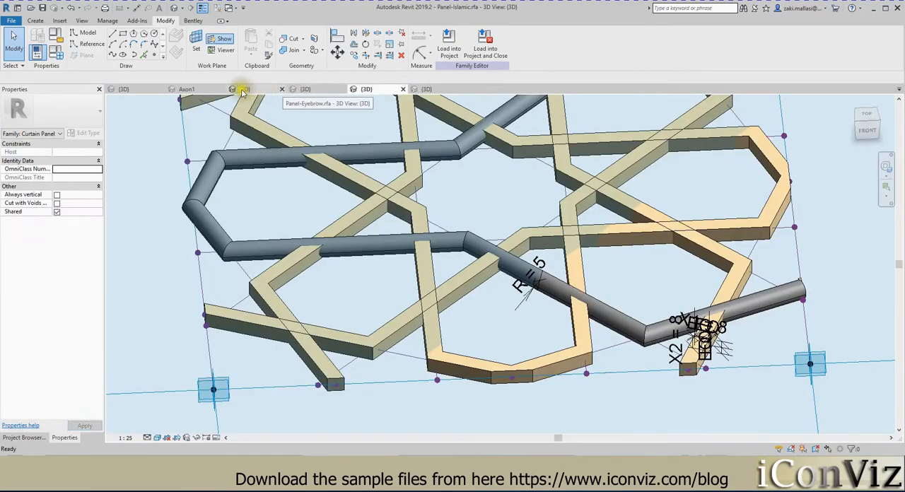
{"action": "left_click", "coordinate": [241, 90]}
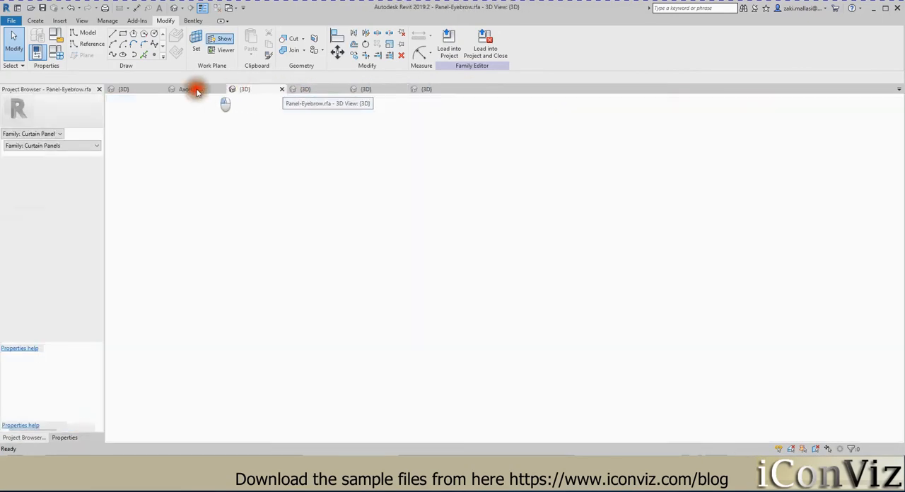
{"action": "scroll", "coordinate": [404, 297], "scroll_direction": "down", "scroll_amount": 5}
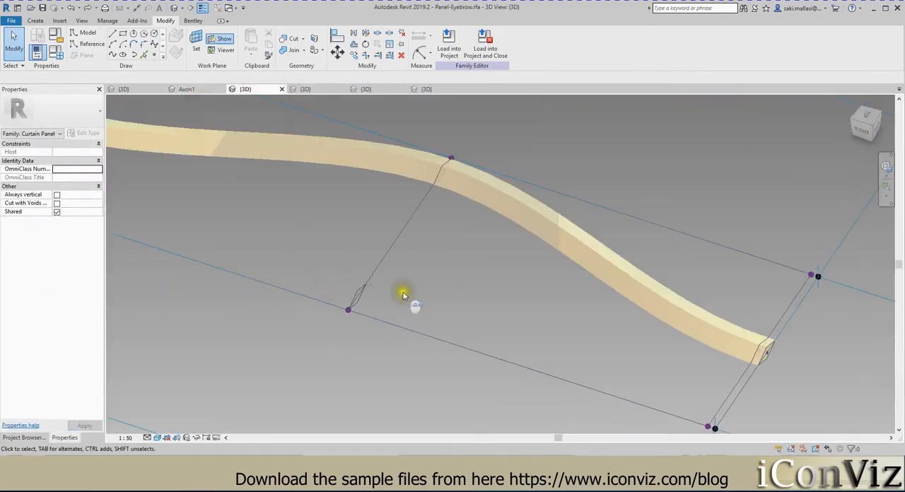
{"action": "scroll", "coordinate": [382, 303], "scroll_direction": "up", "scroll_amount": 5}
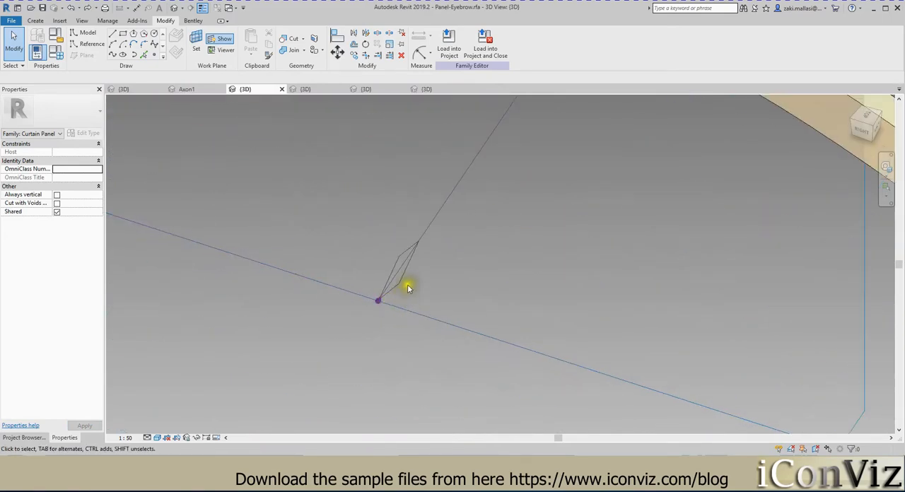
- Place a reference point on the reference line beyond the existing middle diamond profile and set its plane as the work plane
{"action": "left_click", "coordinate": [154, 54]}
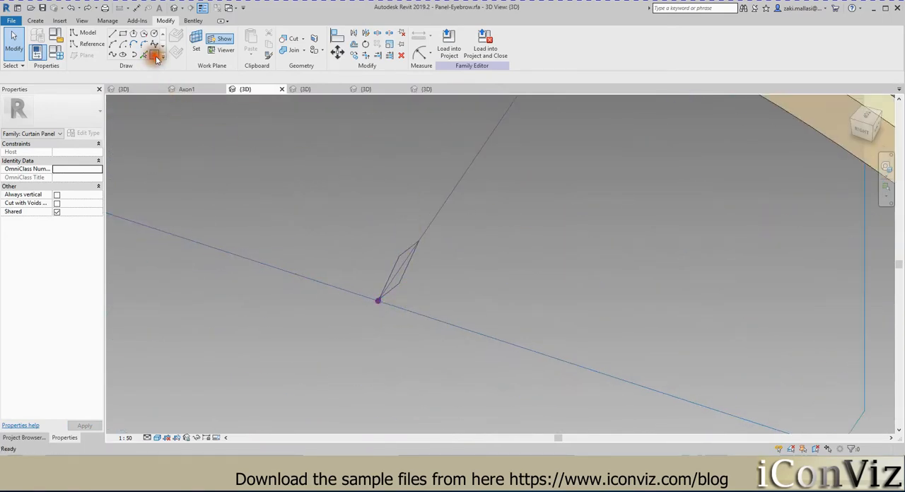
{"action": "left_click", "coordinate": [442, 203]}
{"action": "key", "text": "Escape"}
{"action": "key", "text": "Escape"}
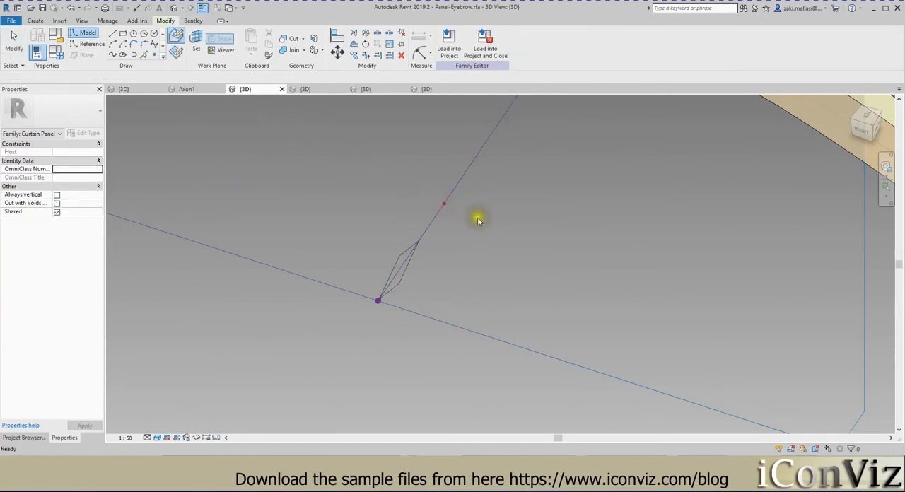
{"action": "left_click", "coordinate": [196, 41]}
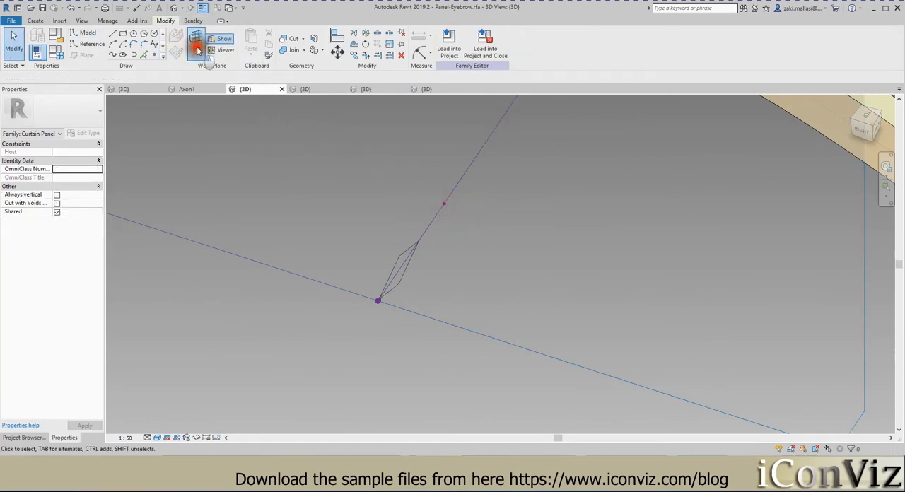
{"action": "scroll", "coordinate": [462, 182], "scroll_direction": "up", "scroll_amount": 1}
{"action": "scroll", "coordinate": [461, 182], "scroll_direction": "up", "scroll_amount": 2}
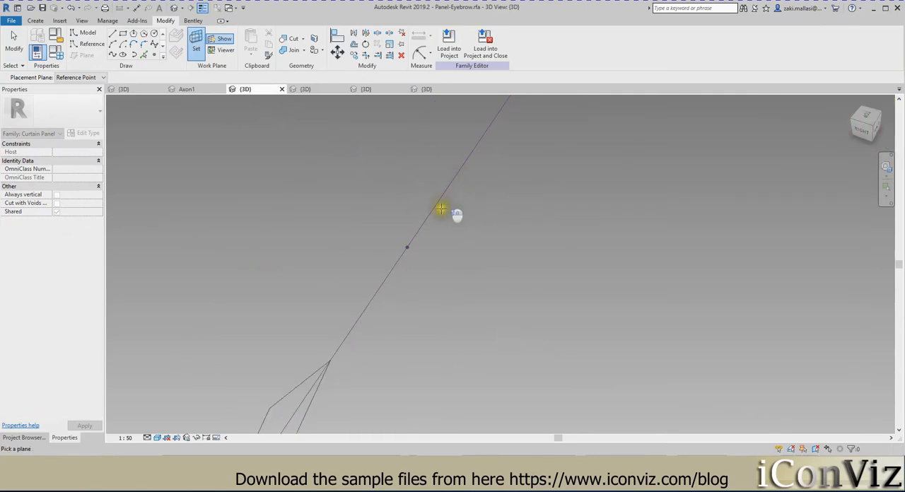
{"action": "left_click", "coordinate": [407, 247]}
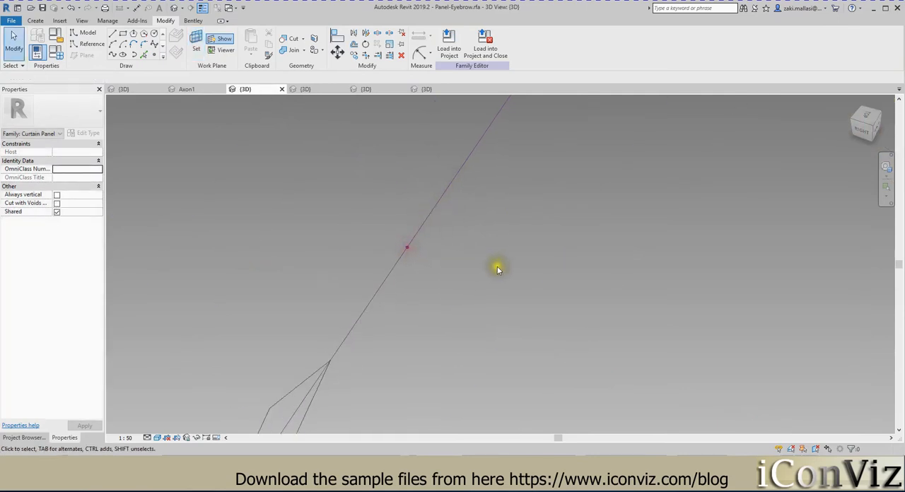
- Place an instance of the Profile-TwsitedMiddle family's Middle type on the new reference point
{"action": "left_click", "coordinate": [27, 437]}
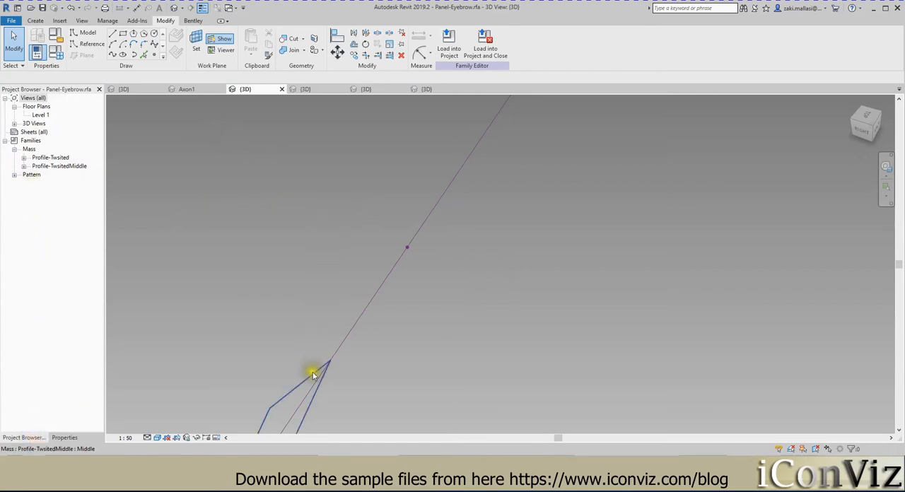
{"action": "left_click", "coordinate": [25, 166]}
{"action": "left_click_drag", "start_coordinate": [50, 175], "coordinate": [281, 178]}
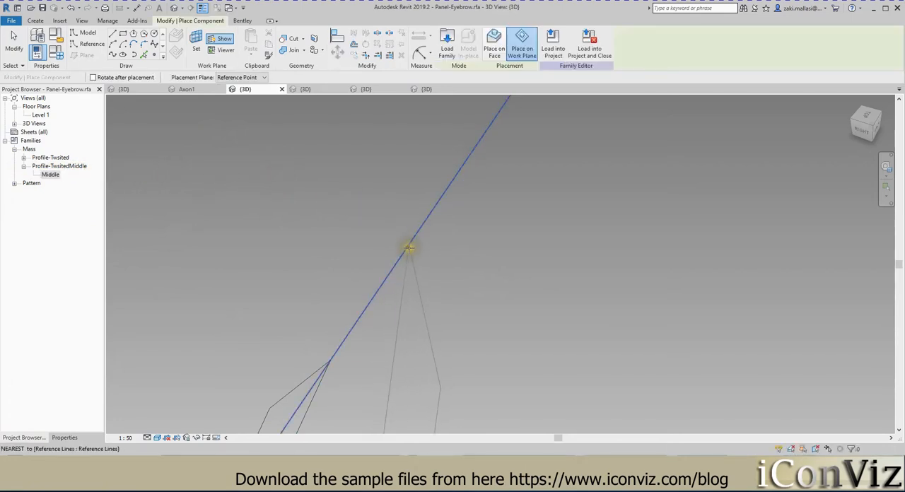
{"action": "scroll", "coordinate": [414, 251], "scroll_direction": "up", "scroll_amount": 3}
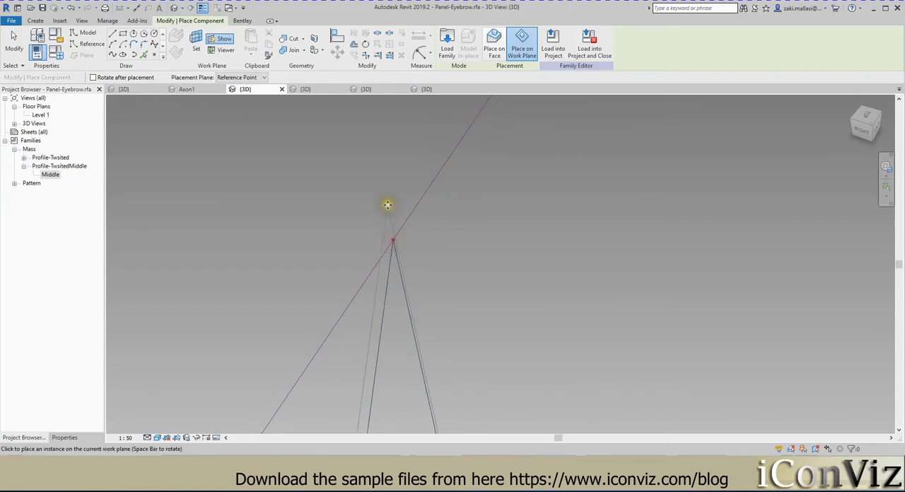
- Remove the trial reference point together with the Middle profile hosted on it
{"action": "key", "text": "Escape"}
{"action": "left_click_drag", "start_coordinate": [348, 188], "coordinate": [481, 144]}
{"action": "scroll", "coordinate": [404, 207], "scroll_direction": "down", "scroll_amount": 5}
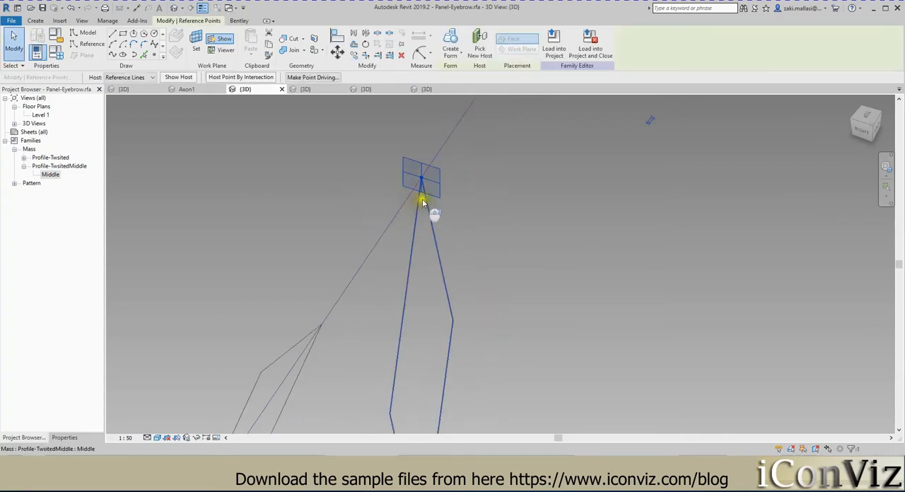
{"action": "left_click_drag", "start_coordinate": [434, 190], "coordinate": [447, 158]}
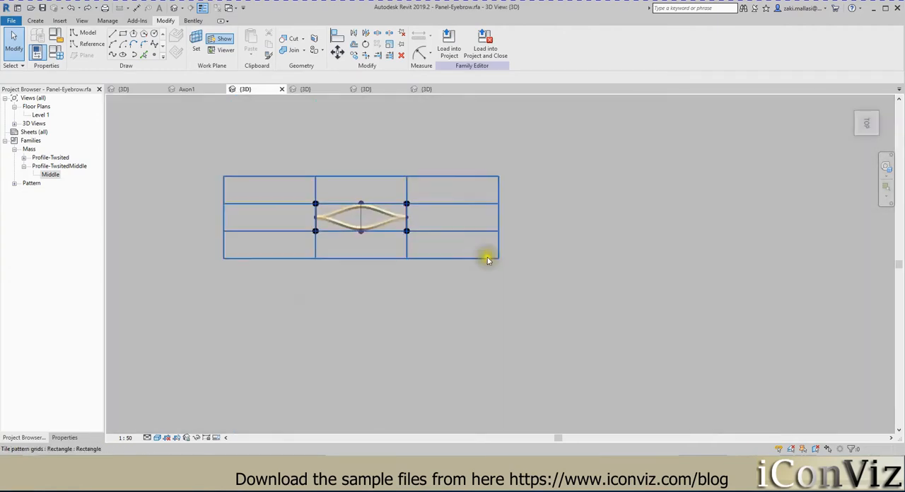
- Test the X1 parameter in Family Types with values of 1 and 2, viewing the eyebrow straps from the top
{"action": "scroll", "coordinate": [525, 257], "scroll_direction": "up", "scroll_amount": 6}
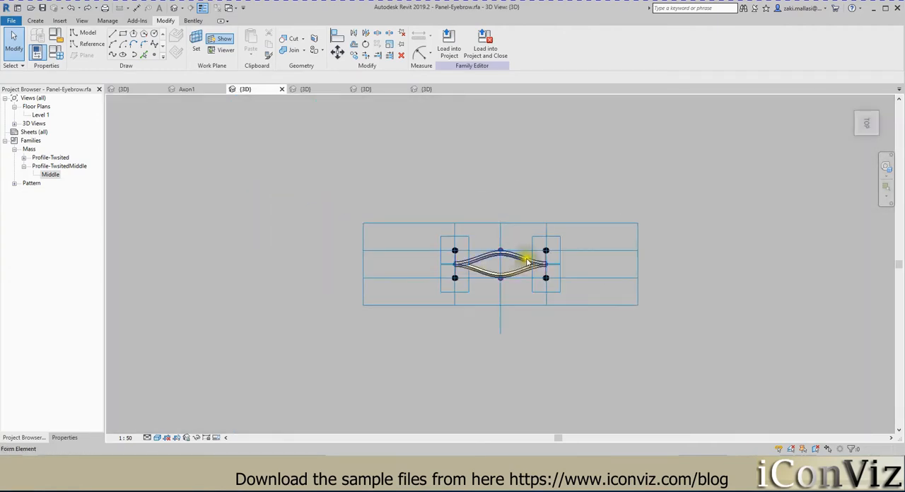
{"action": "left_click", "coordinate": [56, 53]}
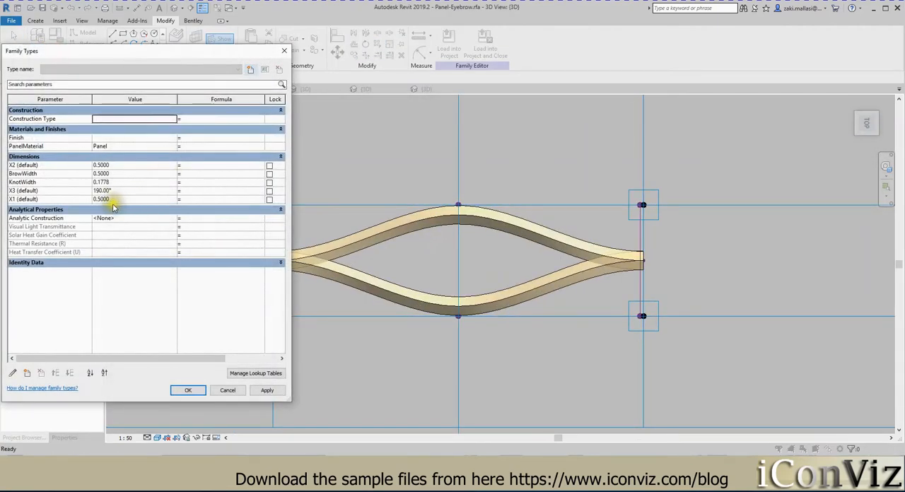
{"action": "left_click", "coordinate": [129, 201]}
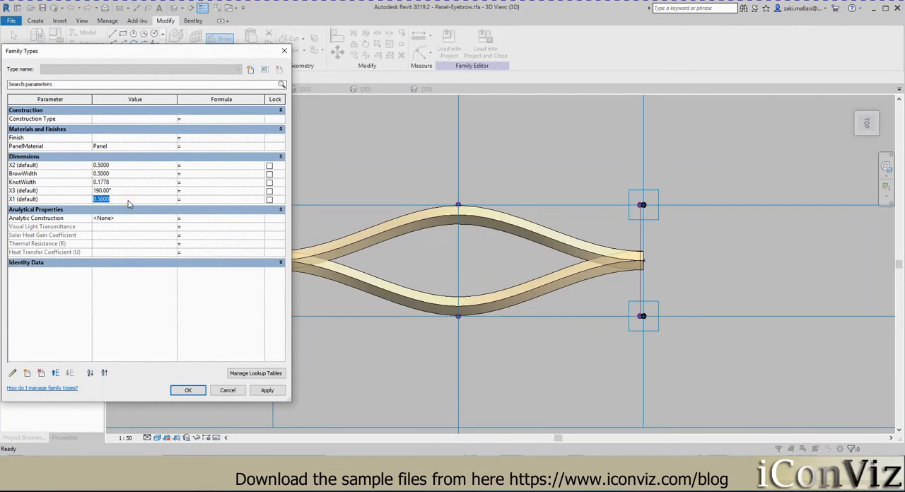
{"action": "left_click", "coordinate": [268, 390]}
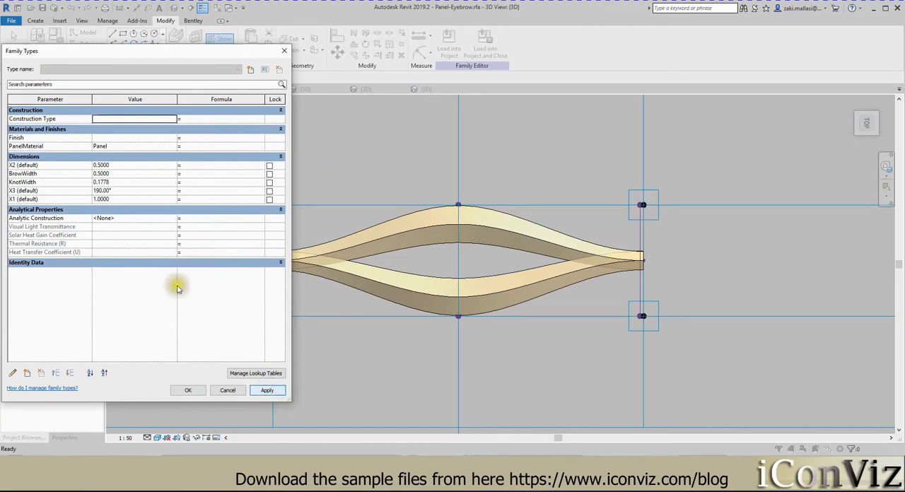
{"action": "left_click", "coordinate": [129, 199]}
{"action": "type", "text": "2"}
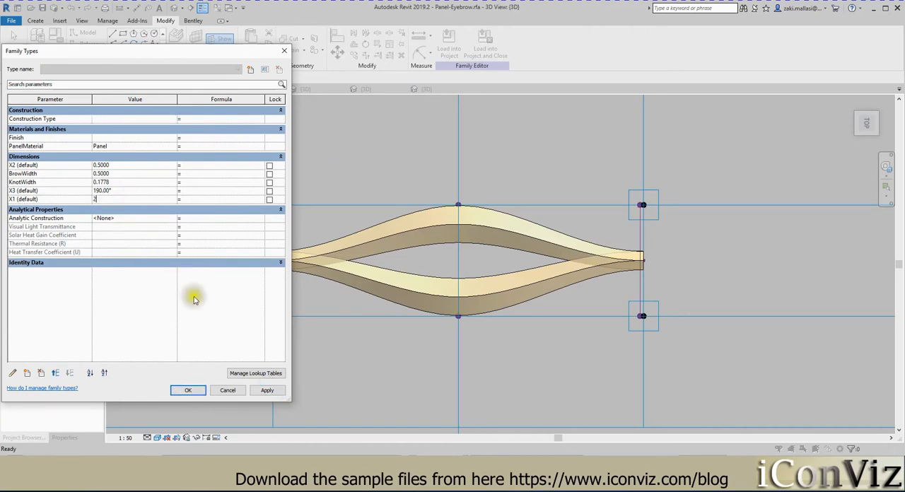
{"action": "left_click", "coordinate": [268, 390]}
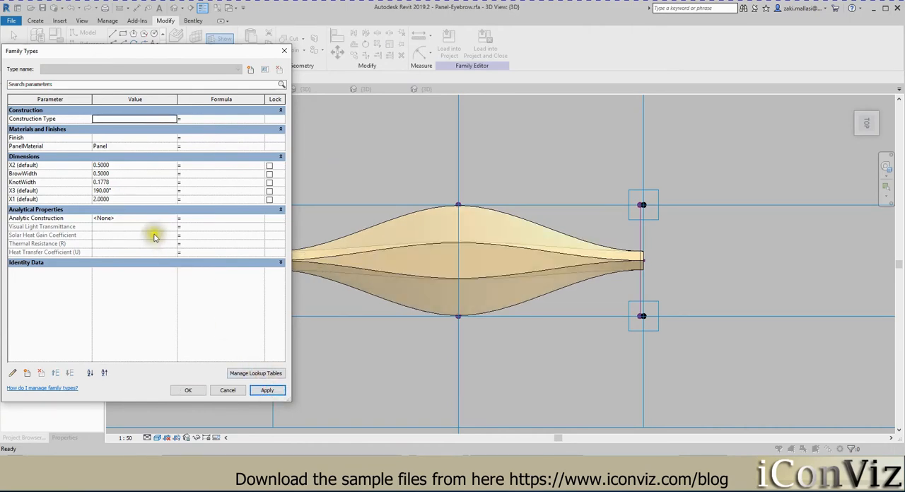
- Restore the X1 parameter to 0.5 and close Family Types
{"action": "left_click", "coordinate": [139, 200]}
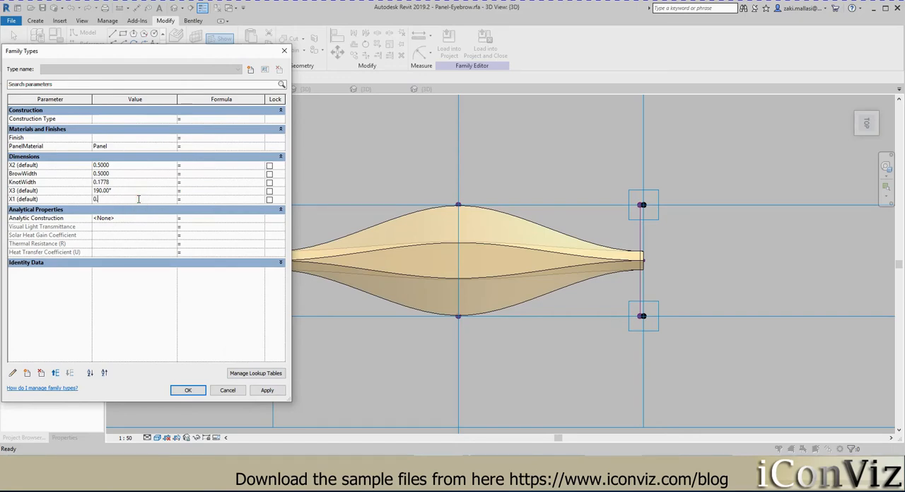
{"action": "left_click", "coordinate": [268, 390]}
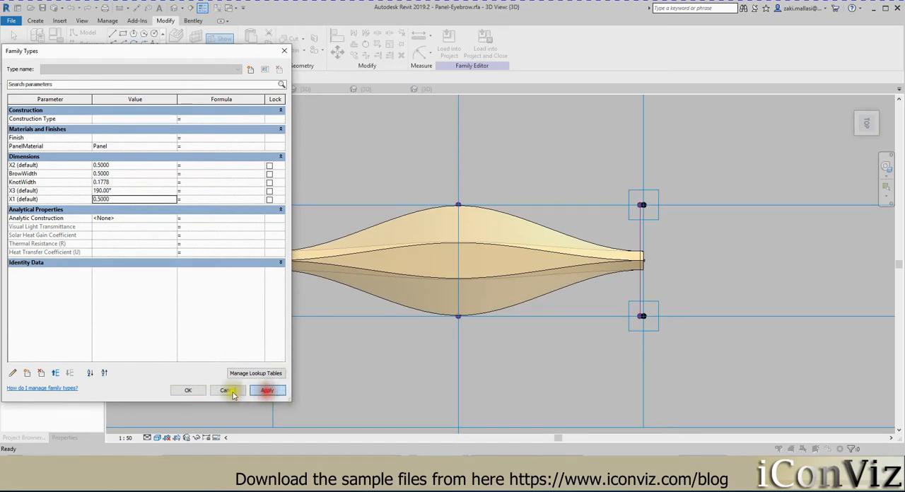
{"action": "left_click", "coordinate": [188, 391]}
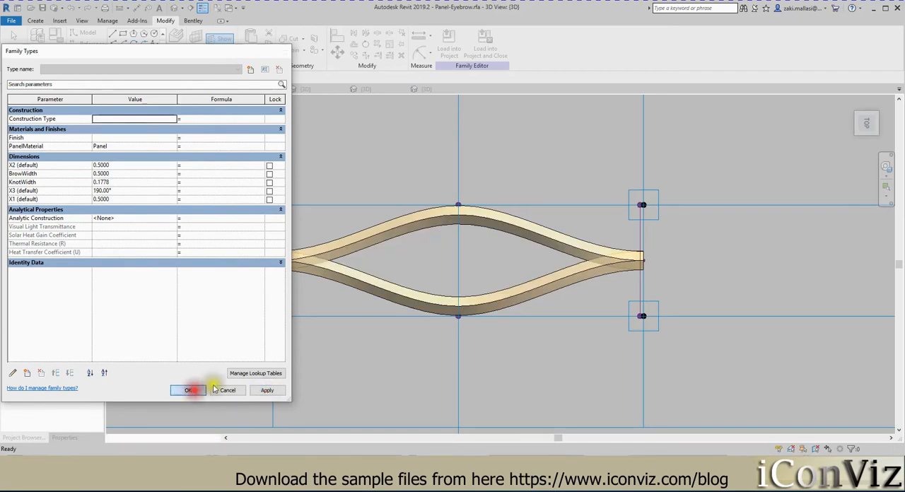
- Examine which family parameters drive the Length and Width of the Start profile at the strap's end
{"action": "middle_click_drag", "start_coordinate": [548, 358], "coordinate": [472, 152], "text": "shift"}
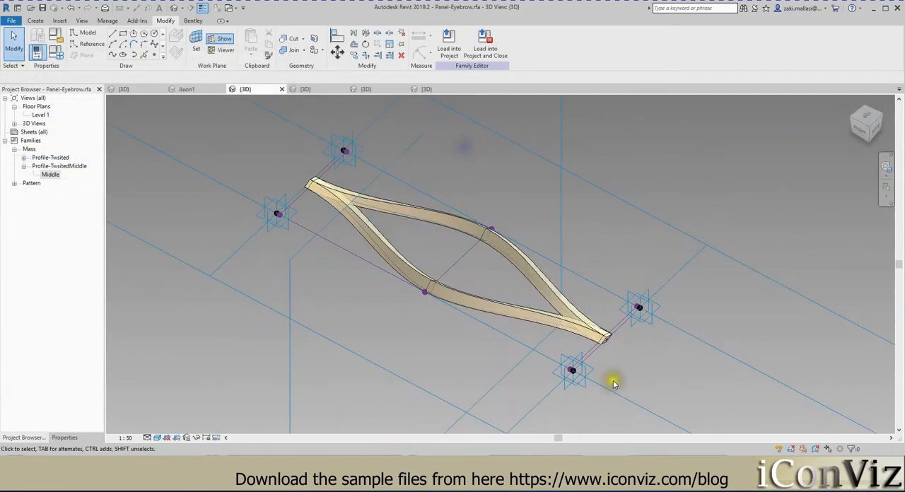
{"action": "scroll", "coordinate": [613, 372], "scroll_direction": "up", "scroll_amount": 4}
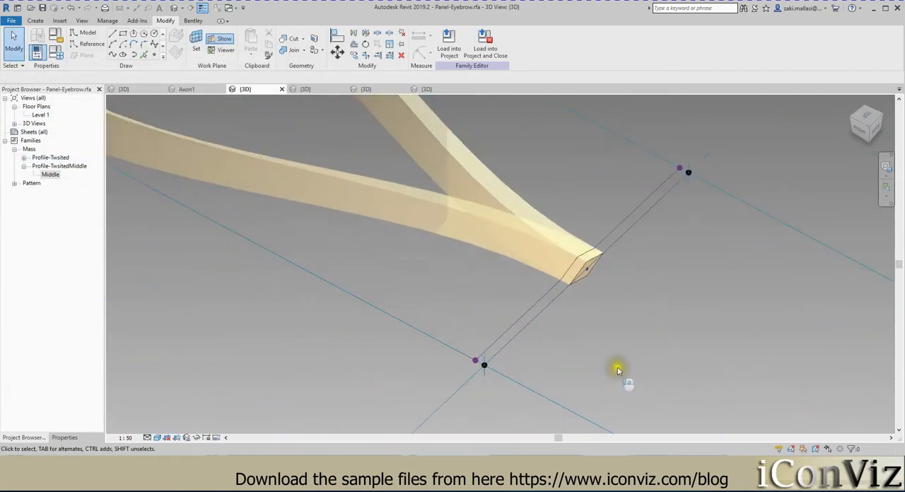
{"action": "left_click", "coordinate": [579, 266]}
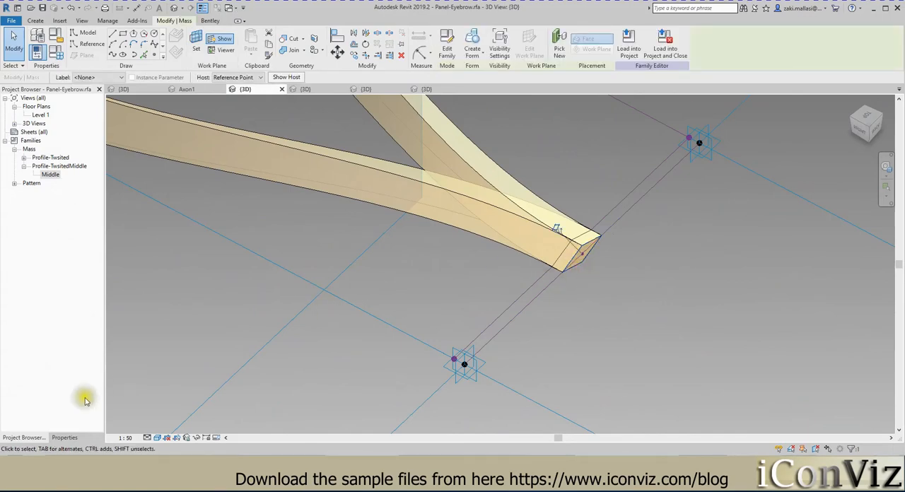
{"action": "left_click", "coordinate": [65, 437]}
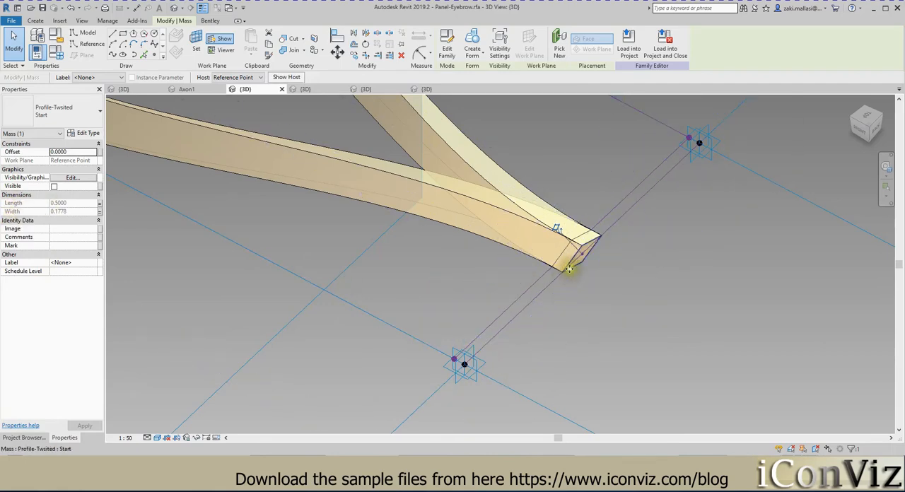
{"action": "left_click", "coordinate": [100, 204]}
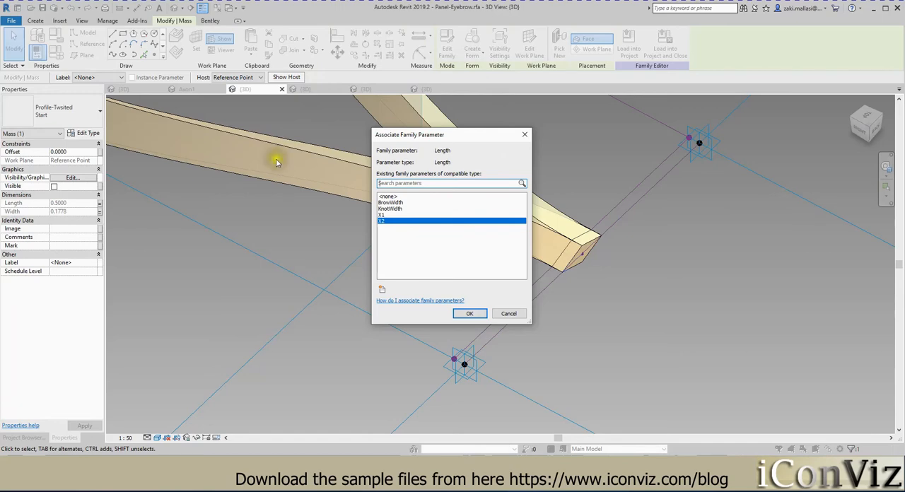
{"action": "left_click", "coordinate": [508, 314]}
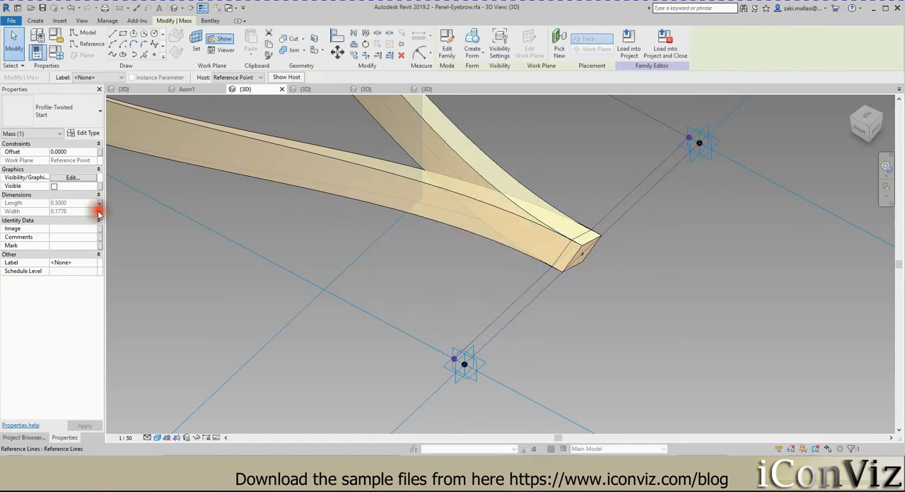
{"action": "left_click", "coordinate": [99, 212]}
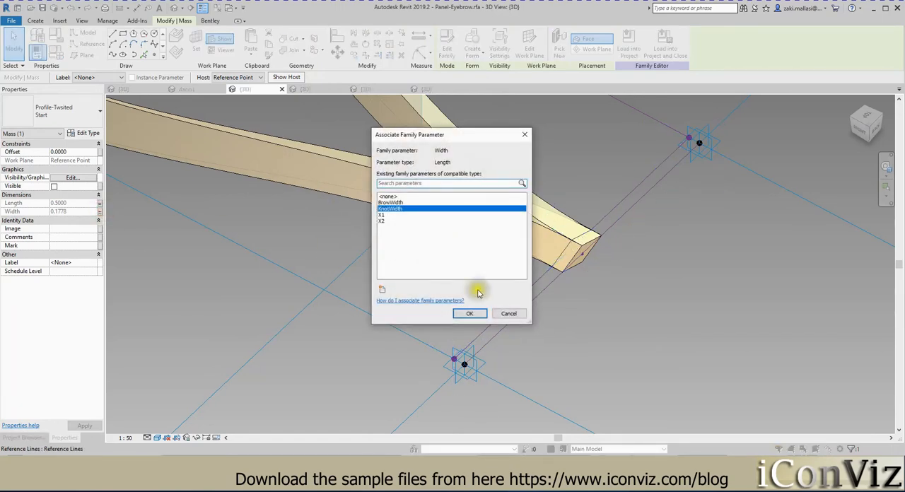
{"action": "left_click", "coordinate": [509, 314]}
- Set the X2 parameter to 1 in Family Types and apply it to the strap's end profile
{"action": "left_click", "coordinate": [56, 57]}
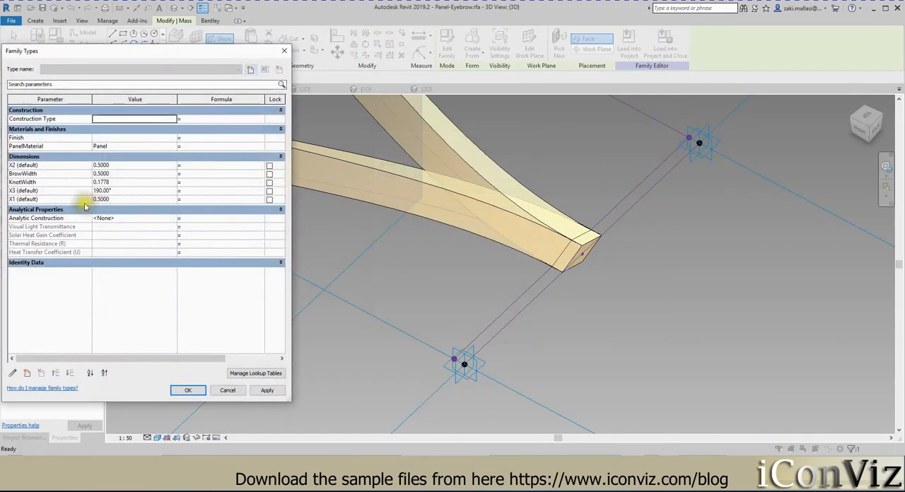
{"action": "left_click", "coordinate": [129, 166]}
{"action": "type", "text": "1"}
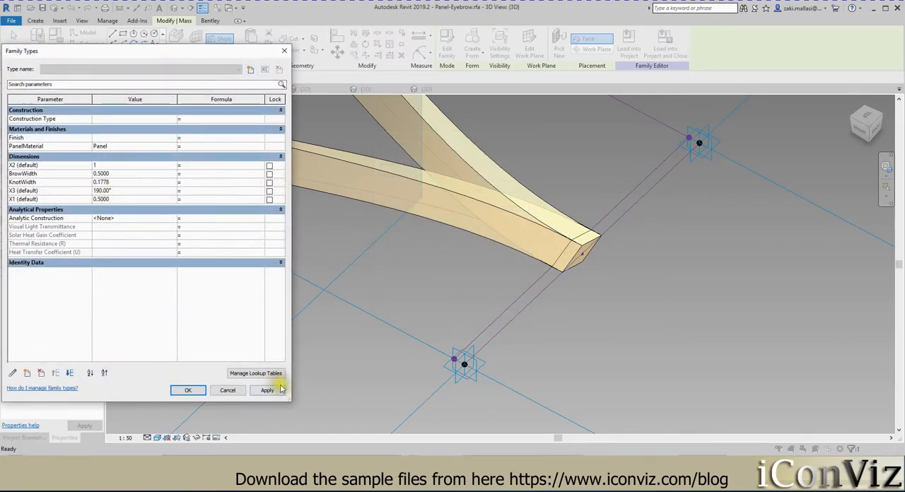
{"action": "left_click", "coordinate": [282, 393]}
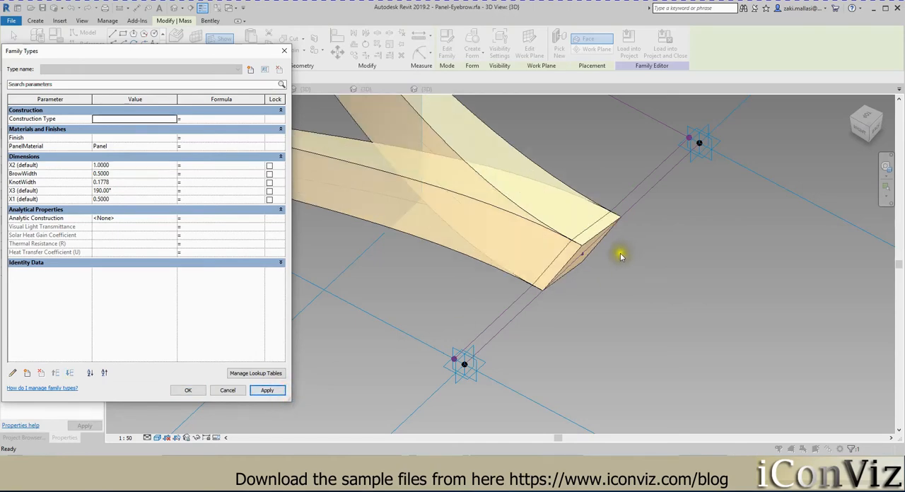
- Try 0.3 for the KnotWidth parameter, settle on 0.4 and close Family Types
{"action": "left_click", "coordinate": [121, 184]}
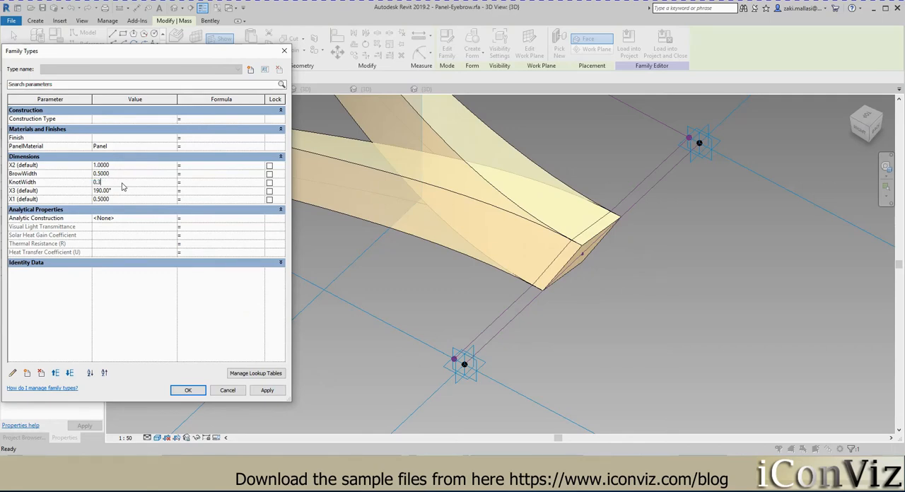
{"action": "left_click", "coordinate": [268, 390]}
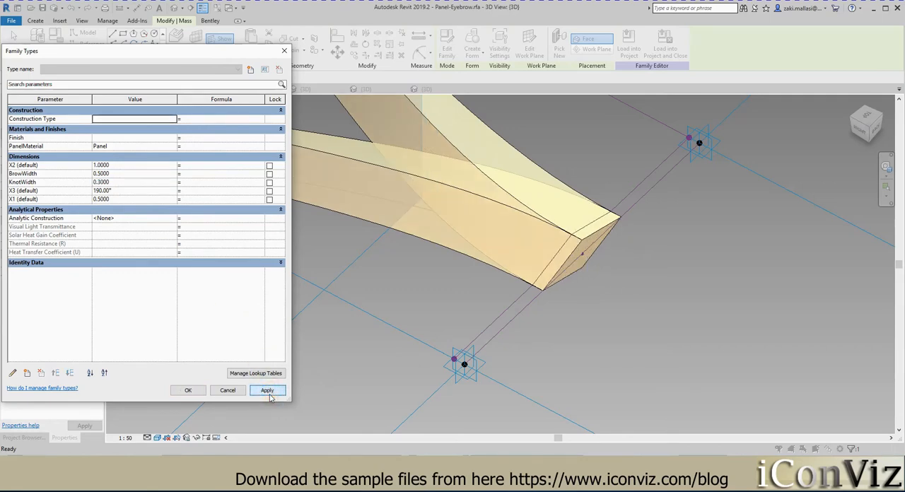
{"action": "left_click", "coordinate": [129, 184]}
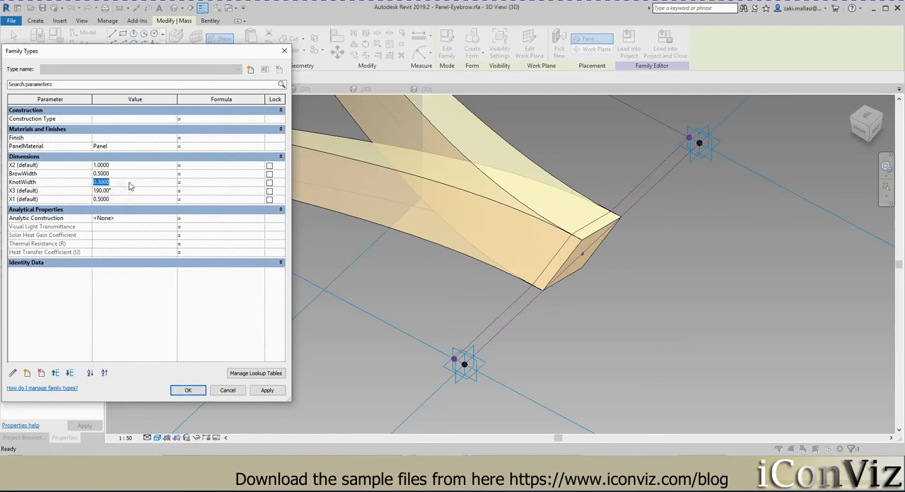
{"action": "left_click", "coordinate": [268, 391]}
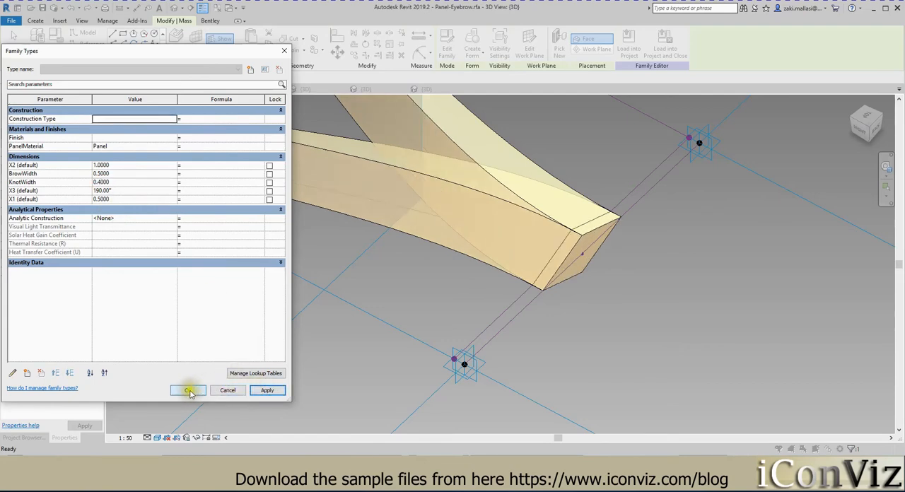
{"action": "left_click", "coordinate": [188, 390]}
- Tile all open views and zoom every view to fit its contents
{"action": "left_click", "coordinate": [354, 322]}
{"action": "middle_click_drag", "start_coordinate": [218, 131], "coordinate": [410, 238], "text": "shift"}
{"action": "key", "text": "t"}
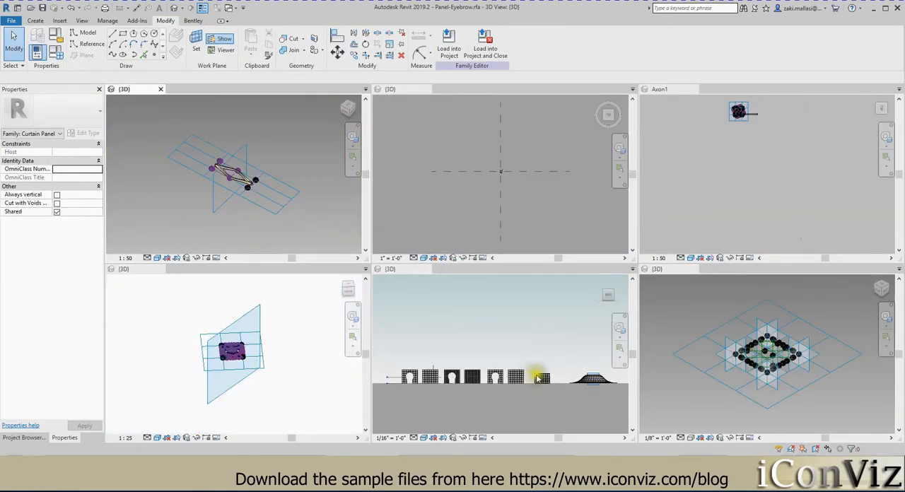
{"action": "left_click", "coordinate": [514, 338]}
- Close the Profile-TwsitedMiddle family's 3D view and activate the Axon1 view of Panel-Bowtie
{"action": "left_click", "coordinate": [566, 201]}
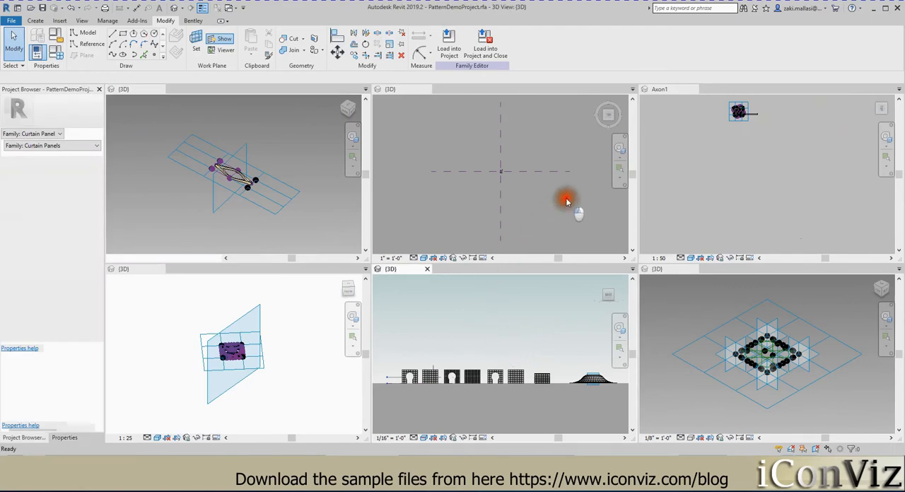
{"action": "left_click", "coordinate": [438, 116]}
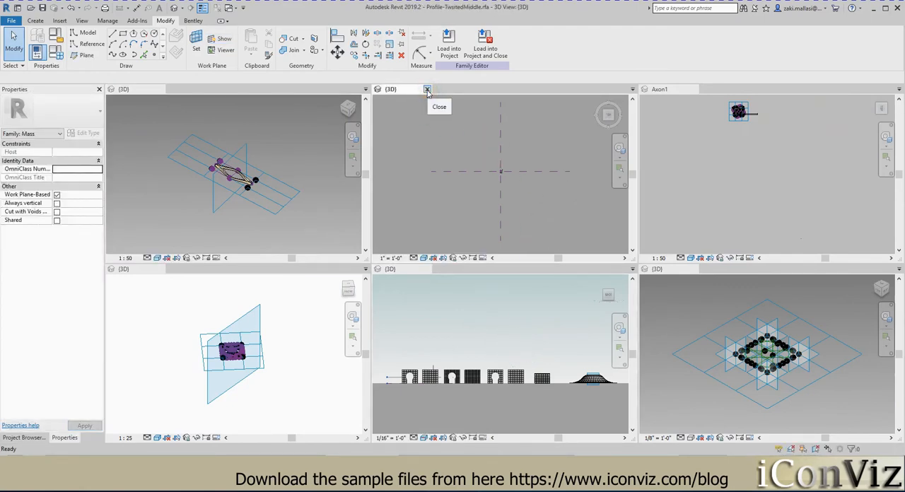
{"action": "left_click", "coordinate": [427, 90]}
{"action": "left_click", "coordinate": [474, 256]}
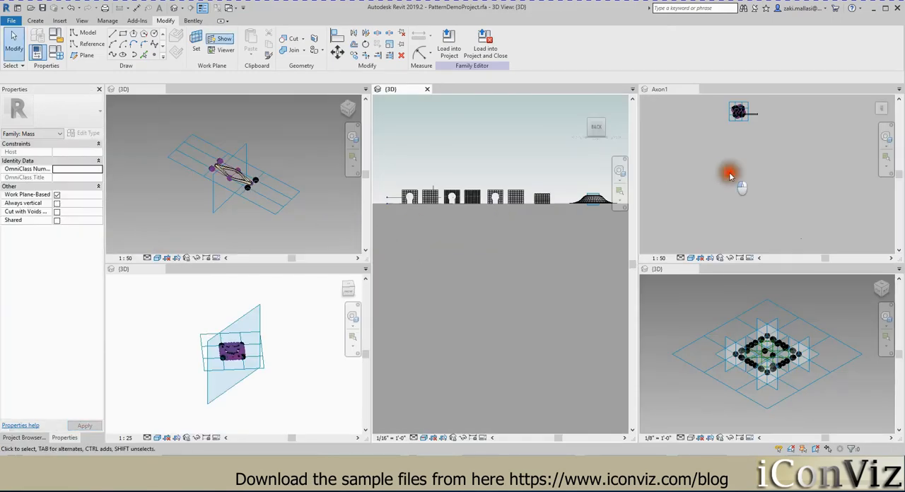
{"action": "left_click", "coordinate": [730, 172]}
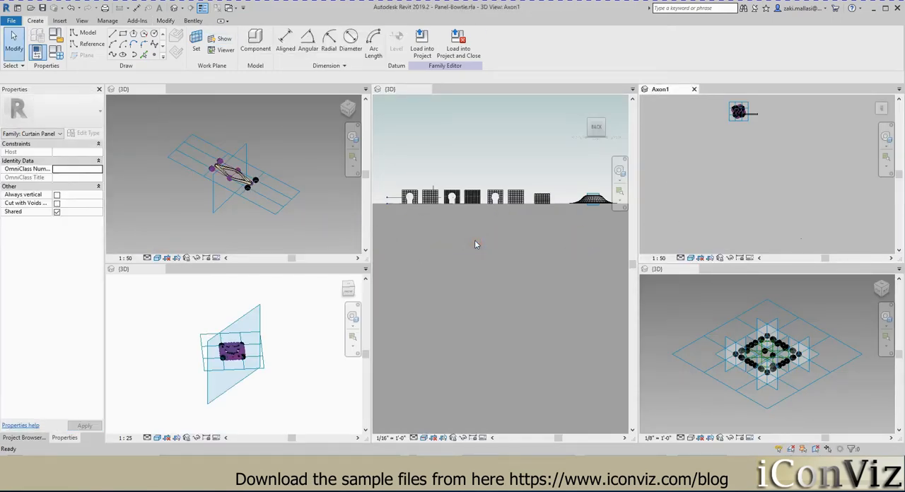
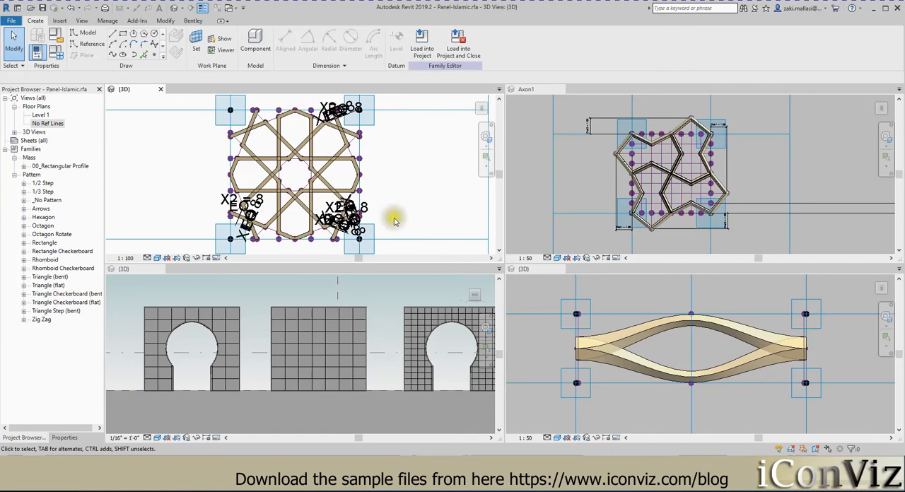
- In PatternDemoProject, apply the Panel-Eyebrow component to the densely gridded divided surface with the horseshoe arch opening
{"action": "left_click", "coordinate": [413, 292]}
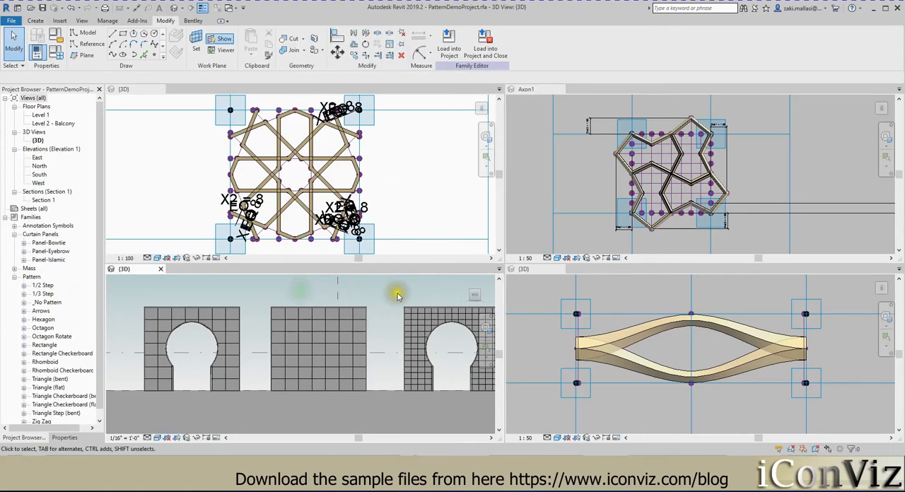
{"action": "middle_click_drag", "start_coordinate": [399, 295], "coordinate": [260, 293]}
{"action": "left_click", "coordinate": [283, 375]}
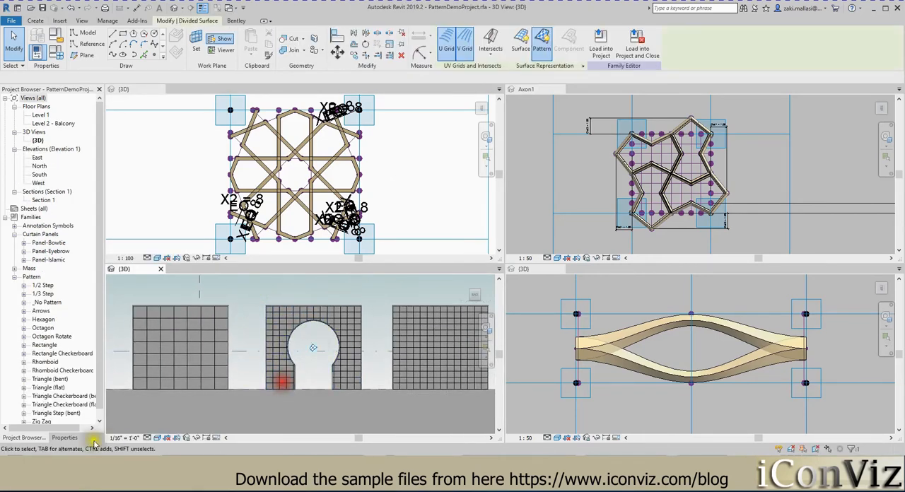
{"action": "left_click", "coordinate": [66, 438]}
{"action": "left_click", "coordinate": [62, 110]}
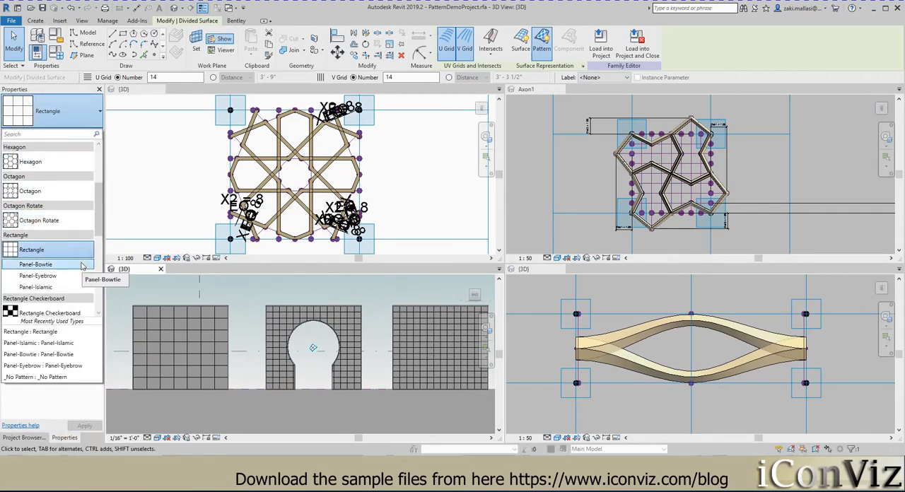
{"action": "left_click", "coordinate": [62, 278]}
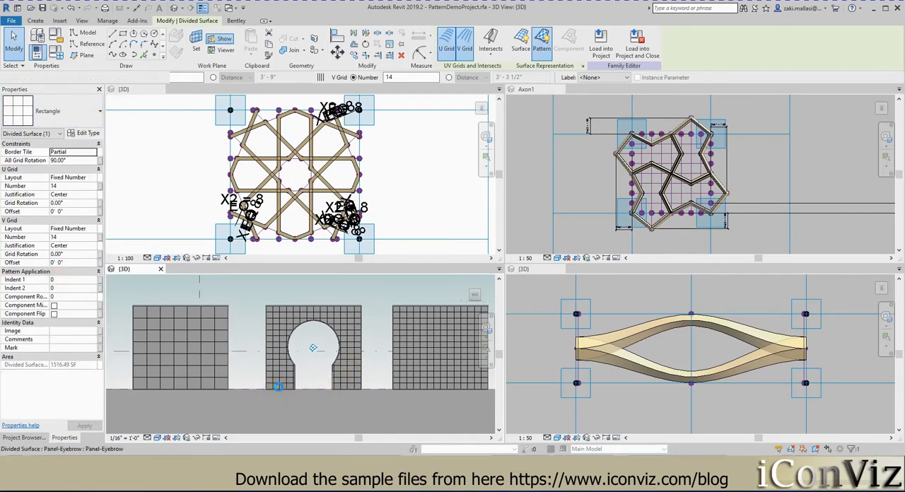
{"action": "scroll", "coordinate": [278, 387], "scroll_direction": "up", "scroll_amount": 9}
{"action": "left_click", "coordinate": [137, 370]}
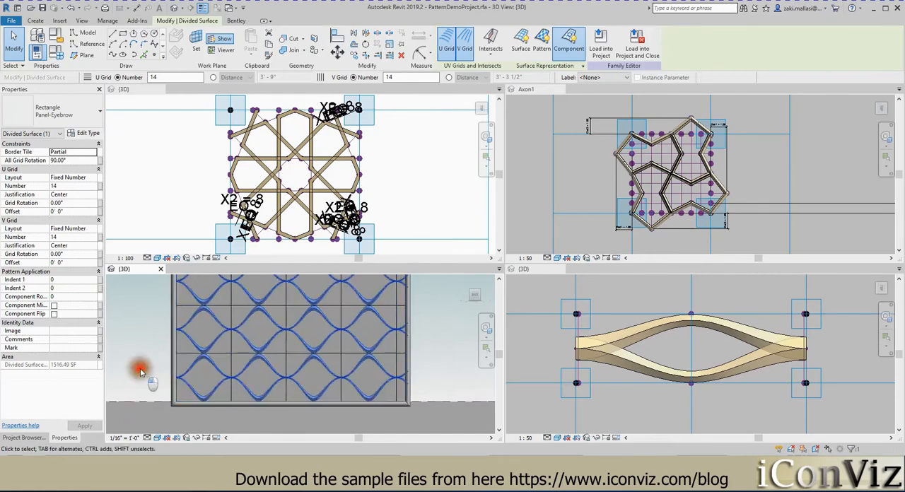
- Select all Panel-Eyebrow instances in the entire project and set their X1 dimension to 1' 0"
{"action": "key", "text": "Tab"}
{"action": "left_click", "coordinate": [213, 364]}
{"action": "right_click", "coordinate": [213, 364]}
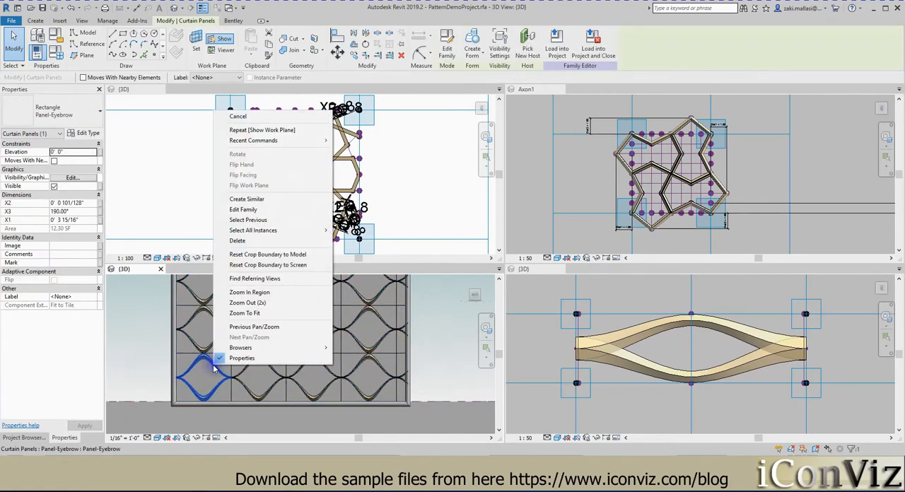
{"action": "mouse_move", "coordinate": [304, 230]}
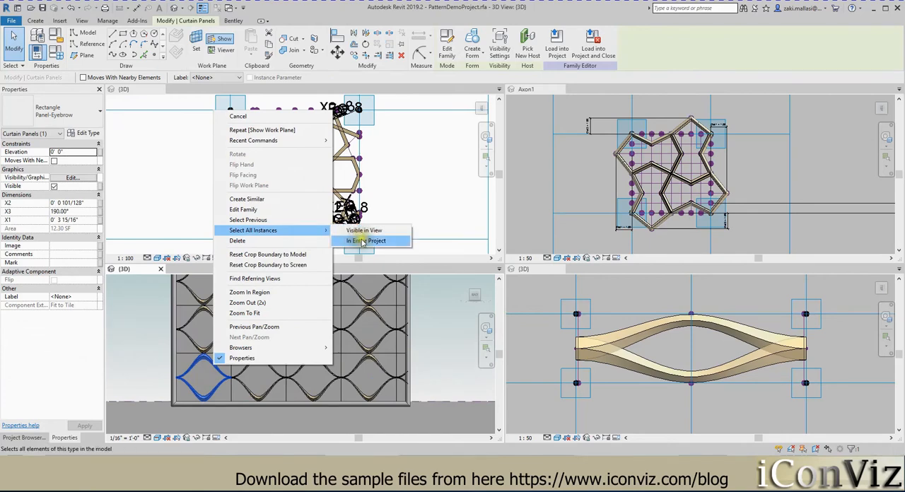
{"action": "left_click", "coordinate": [363, 242]}
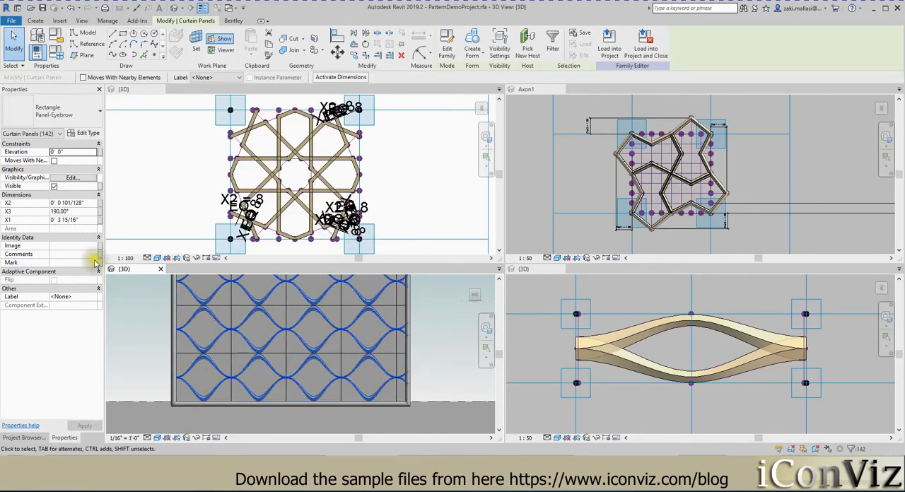
{"action": "left_click", "coordinate": [85, 222]}
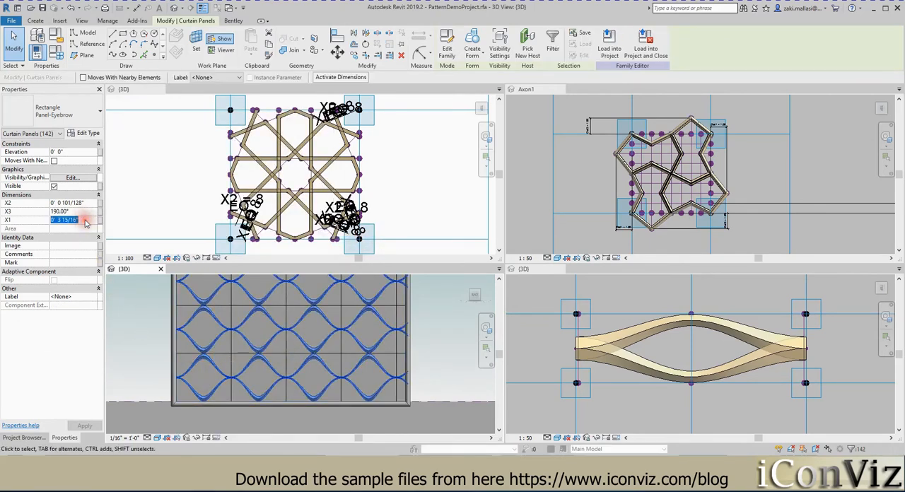
{"action": "type", "text": "1' 0"}
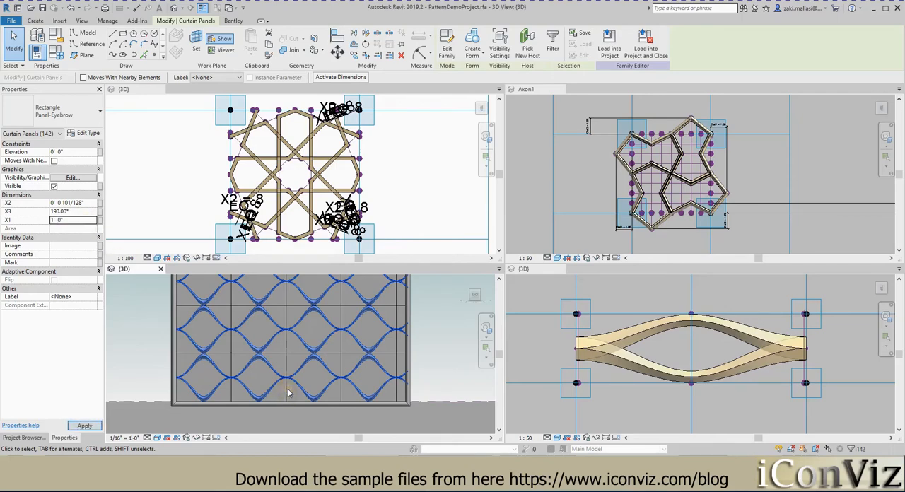
- Set the X2 dimension of the selected Panel-Eyebrow panels to 0' 4"
{"action": "scroll", "coordinate": [288, 393], "scroll_direction": "down", "scroll_amount": 5}
{"action": "left_click", "coordinate": [367, 332]}
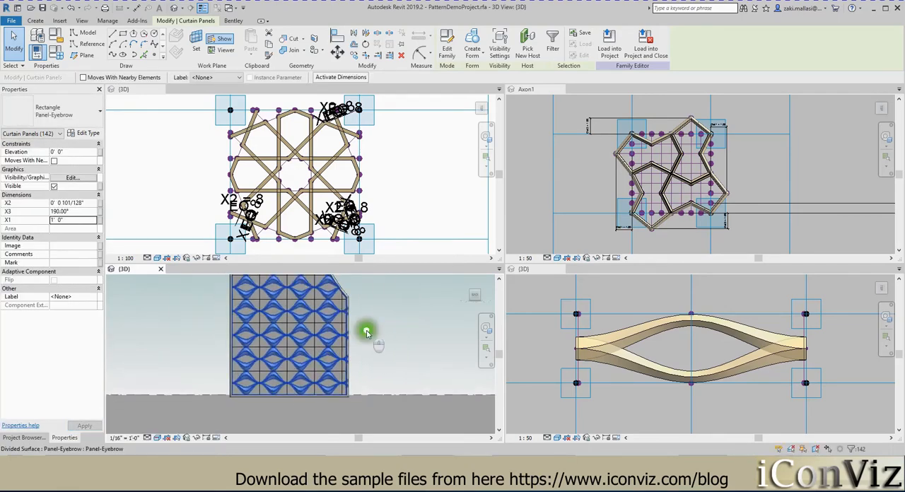
{"action": "middle_click_drag", "start_coordinate": [367, 332], "coordinate": [341, 427]}
{"action": "scroll", "coordinate": [181, 386], "scroll_direction": "down", "scroll_amount": 3}
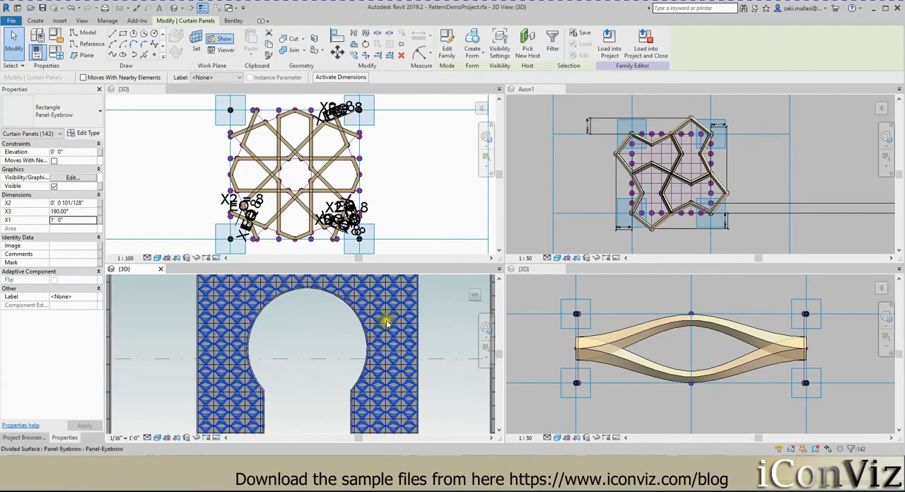
{"action": "scroll", "coordinate": [394, 304], "scroll_direction": "up", "scroll_amount": 3}
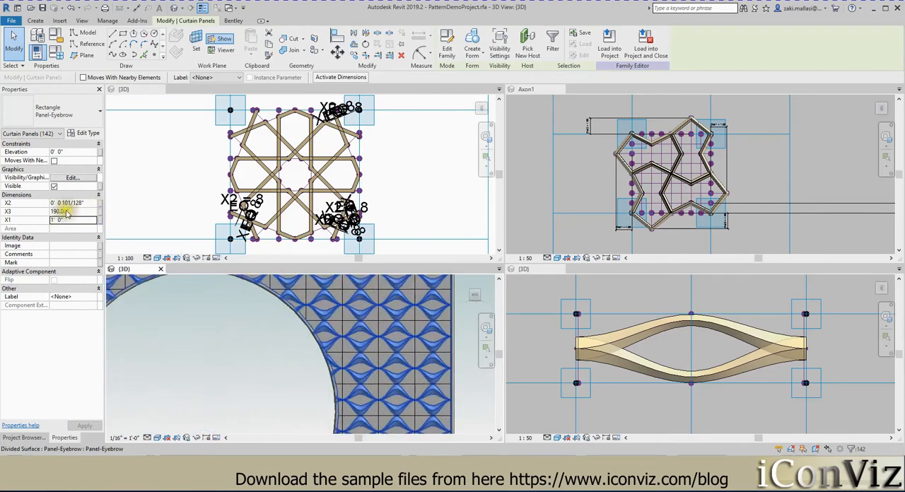
{"action": "left_click", "coordinate": [90, 203]}
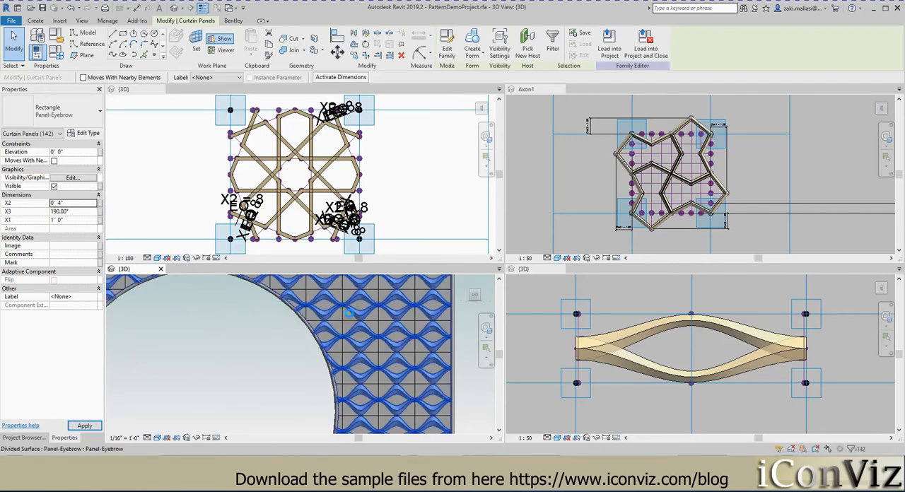
{"action": "scroll", "coordinate": [386, 335], "scroll_direction": "down", "scroll_amount": 3}
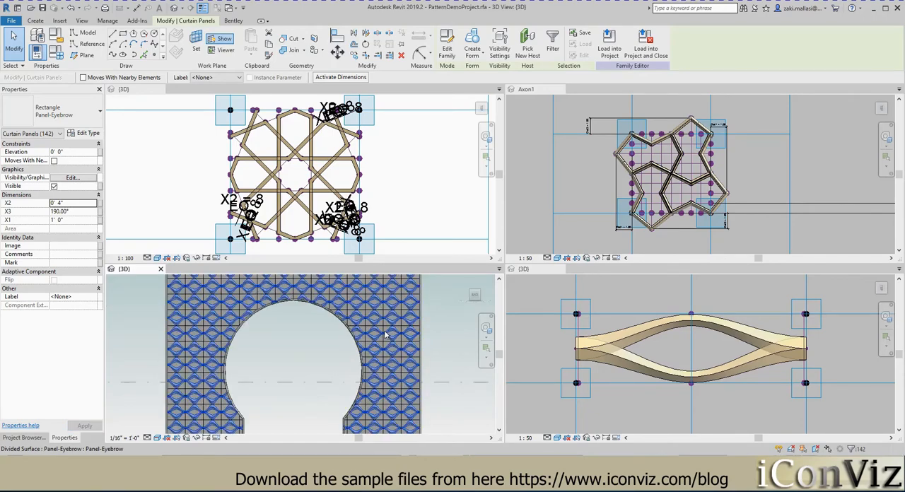
- Switch the tiled views to tabbed views with the PatternDemoProject 3D view filling the drawing area
{"action": "left_click", "coordinate": [450, 343]}
{"action": "key", "text": "t"}
{"action": "key", "text": "w"}
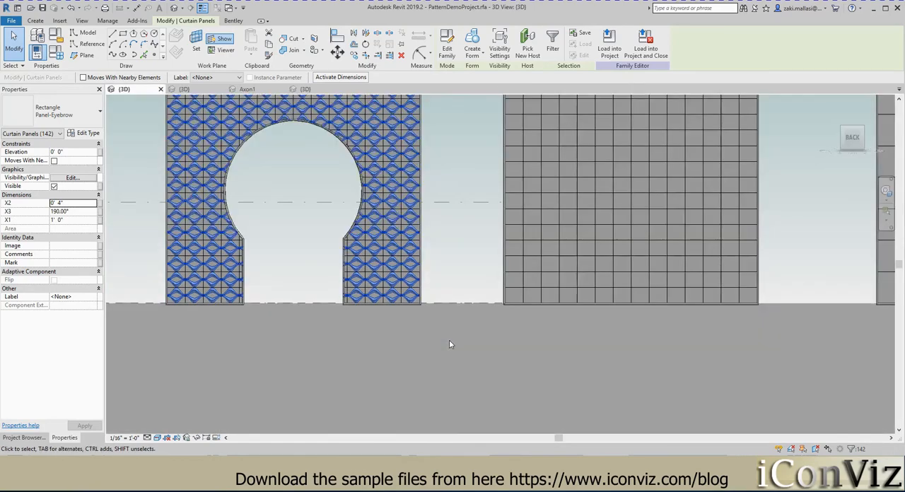
- Apply the Panel-Islamic component to the large flared divided surface at the end of the row
{"action": "scroll", "coordinate": [344, 344], "scroll_direction": "down", "scroll_amount": 8}
{"action": "scroll", "coordinate": [272, 361], "scroll_direction": "down", "scroll_amount": 3}
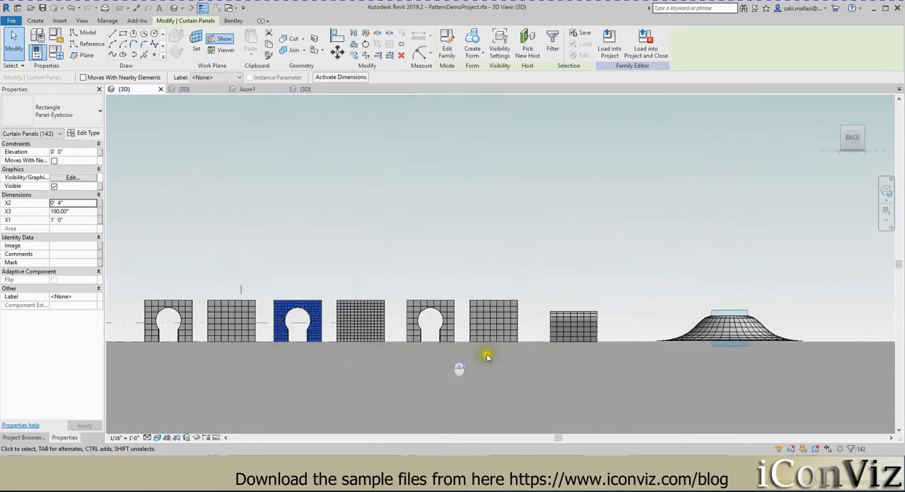
{"action": "middle_click_drag", "start_coordinate": [487, 353], "coordinate": [655, 292], "text": "shift"}
{"action": "left_click", "coordinate": [685, 236]}
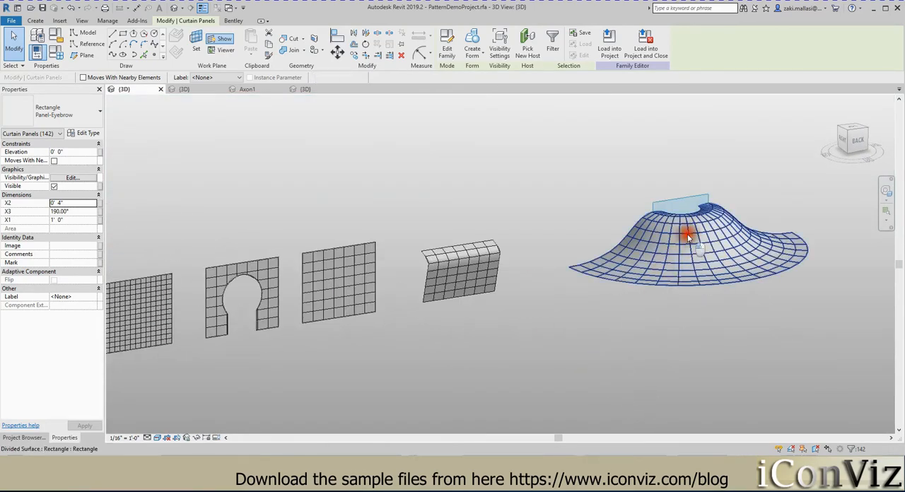
{"action": "left_click", "coordinate": [75, 111]}
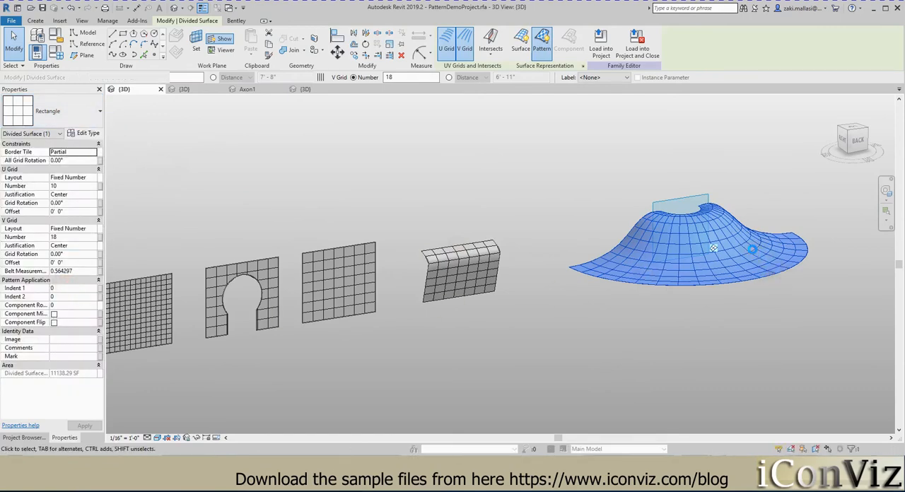
{"action": "scroll", "coordinate": [744, 344], "scroll_direction": "up", "scroll_amount": 5}
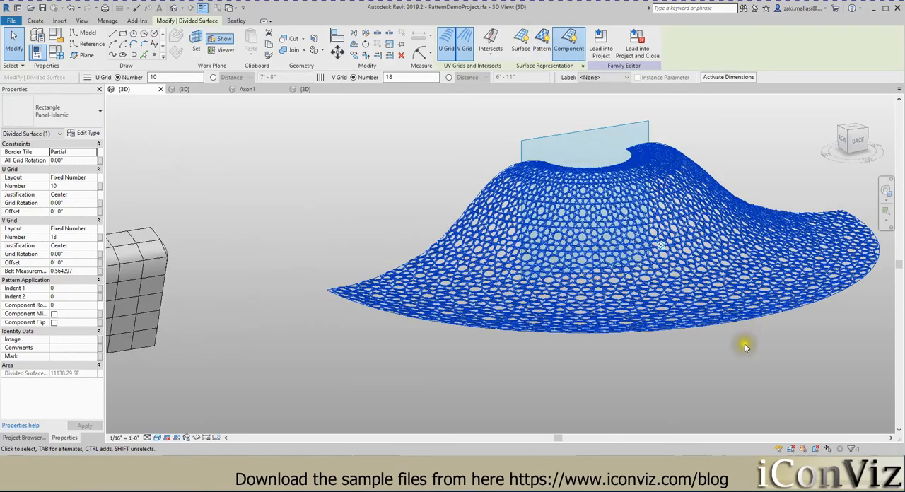
{"action": "middle_click_drag", "start_coordinate": [774, 330], "coordinate": [799, 373], "text": "shift"}
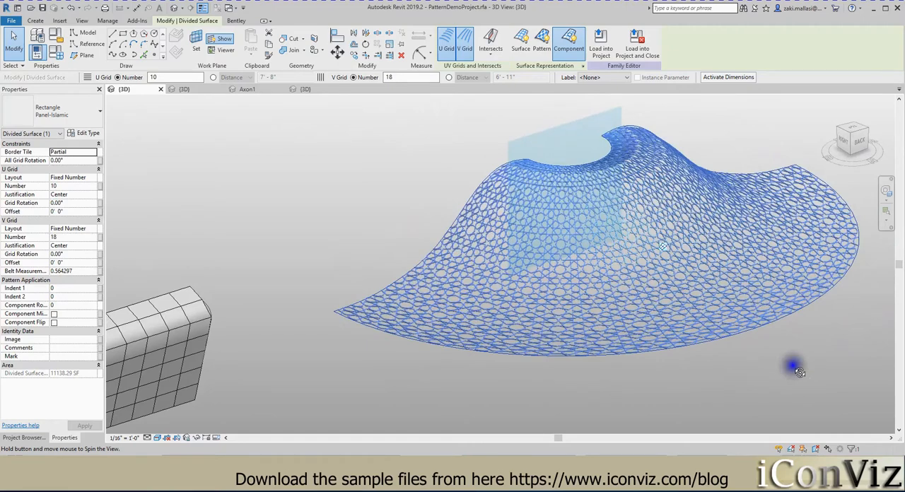
- Try the Panel-Eyebrow component on the flared surface and select a single panel near its lower edge
{"action": "middle_click_drag", "start_coordinate": [467, 380], "coordinate": [778, 213]}
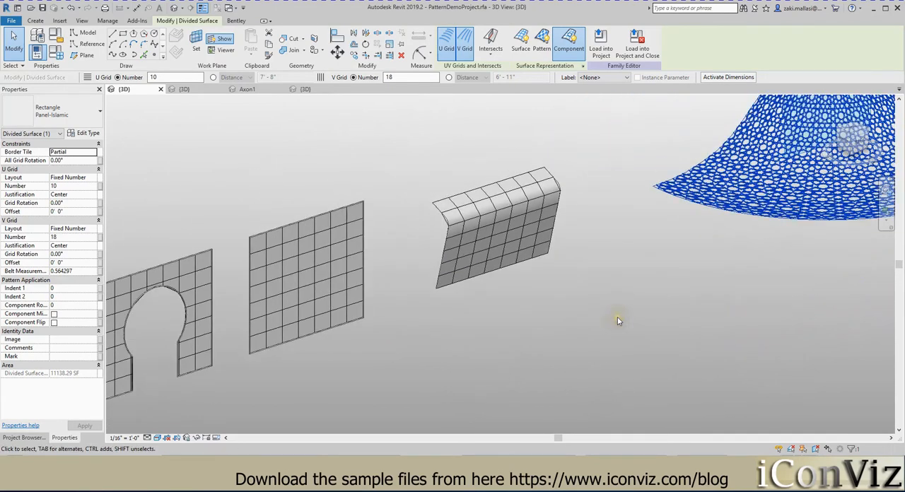
{"action": "left_click", "coordinate": [61, 111]}
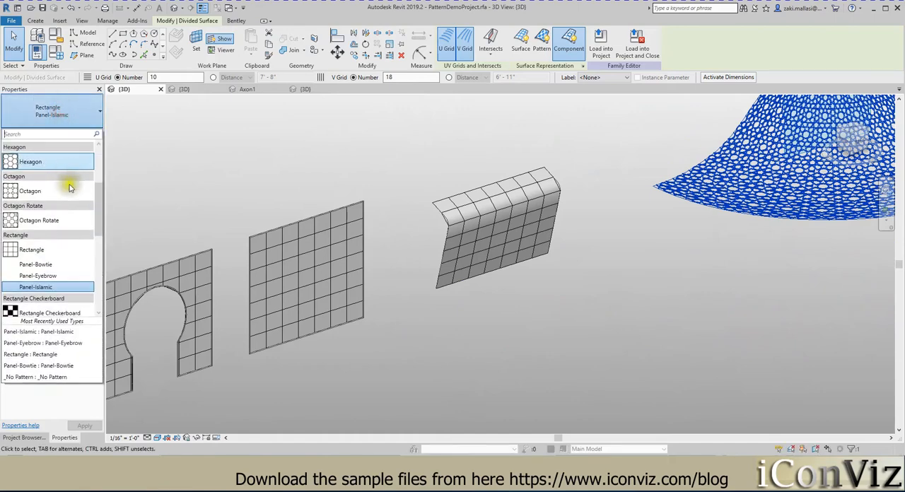
{"action": "left_click", "coordinate": [67, 275]}
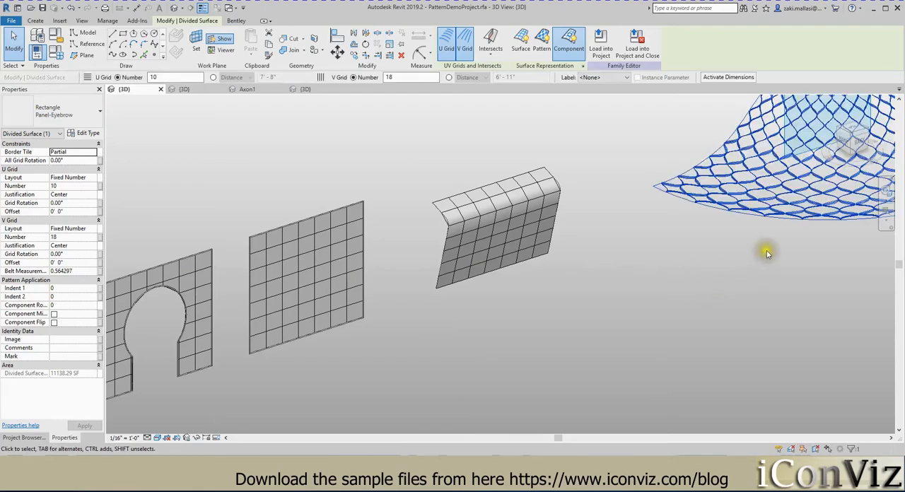
{"action": "middle_click_drag", "start_coordinate": [769, 251], "coordinate": [535, 340]}
{"action": "scroll", "coordinate": [605, 329], "scroll_direction": "up", "scroll_amount": 5}
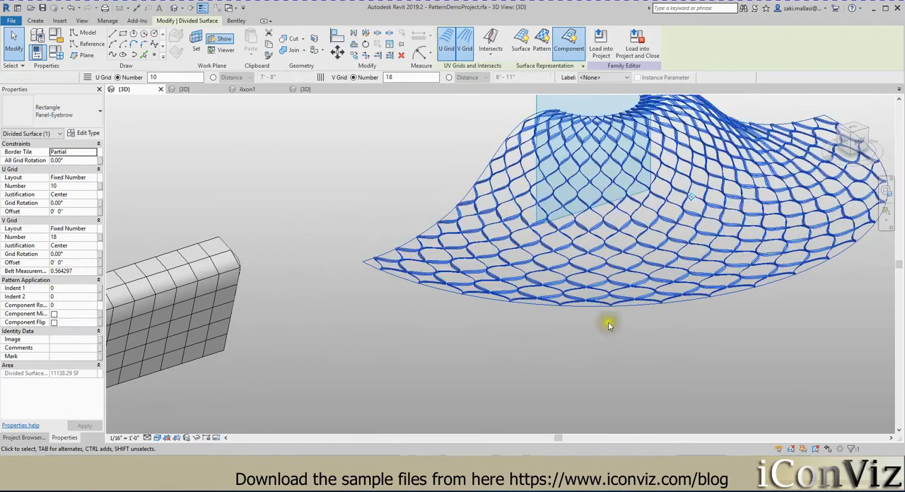
{"action": "key", "text": "Escape"}
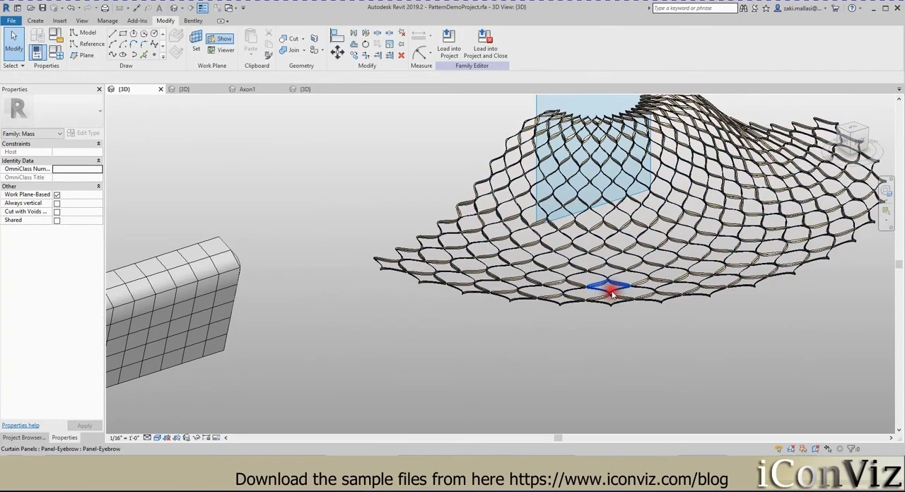
{"action": "left_click", "coordinate": [612, 292]}
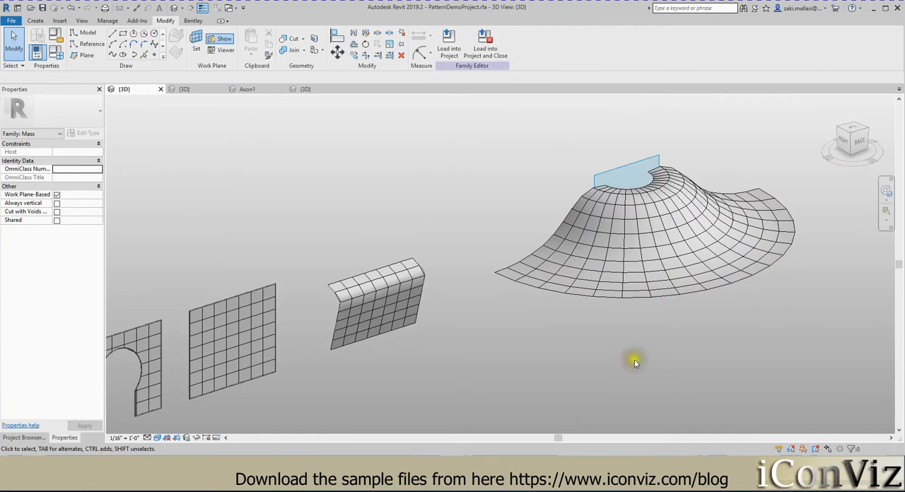
{"action": "scroll", "coordinate": [634, 358], "scroll_direction": "up", "scroll_amount": 3}
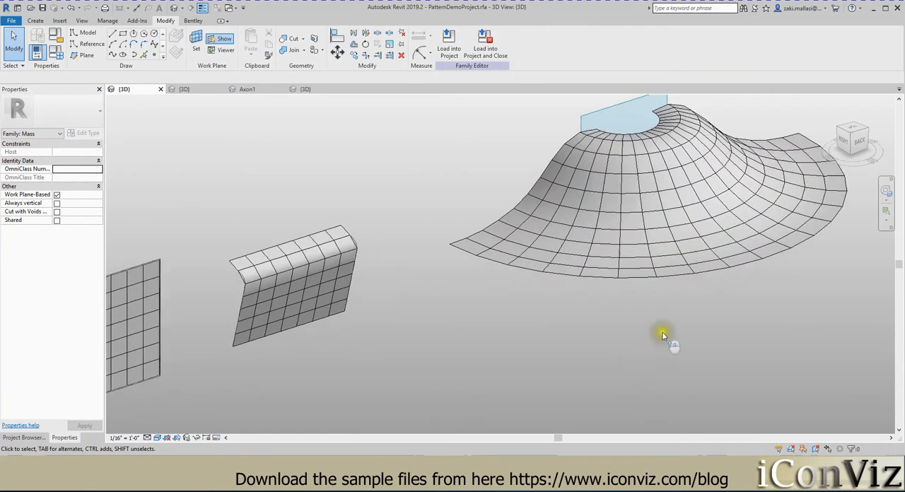
- Select the flared divided surface with the Rectangle pattern and apply the Panel-Eyebrow component to it
{"action": "left_click", "coordinate": [634, 246]}
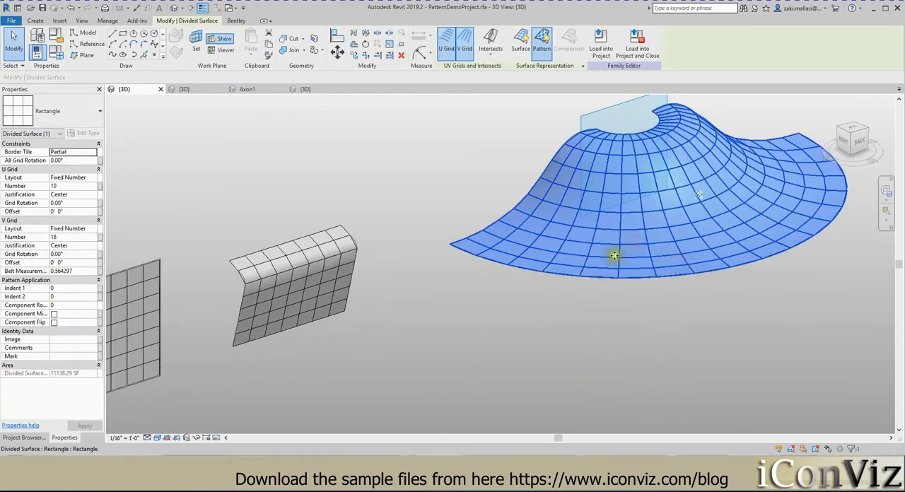
{"action": "middle_click_drag", "start_coordinate": [467, 169], "coordinate": [414, 203]}
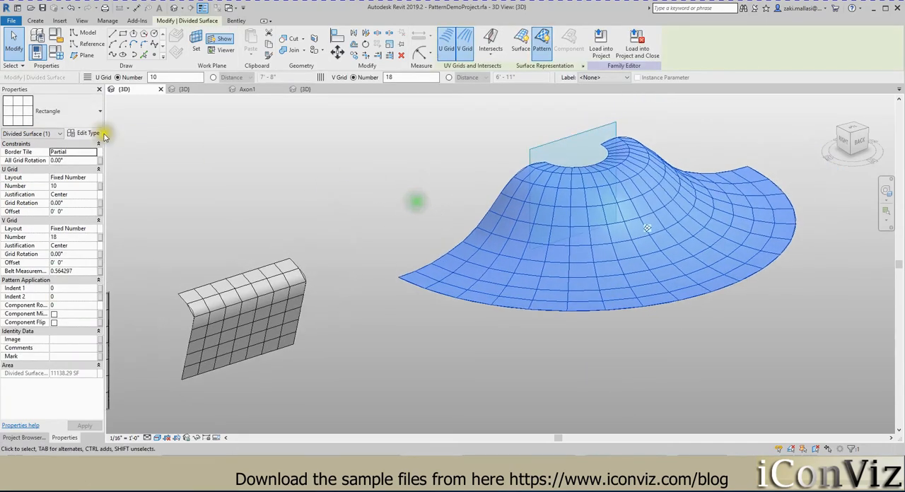
{"action": "left_click", "coordinate": [75, 120]}
{"action": "left_click", "coordinate": [61, 277]}
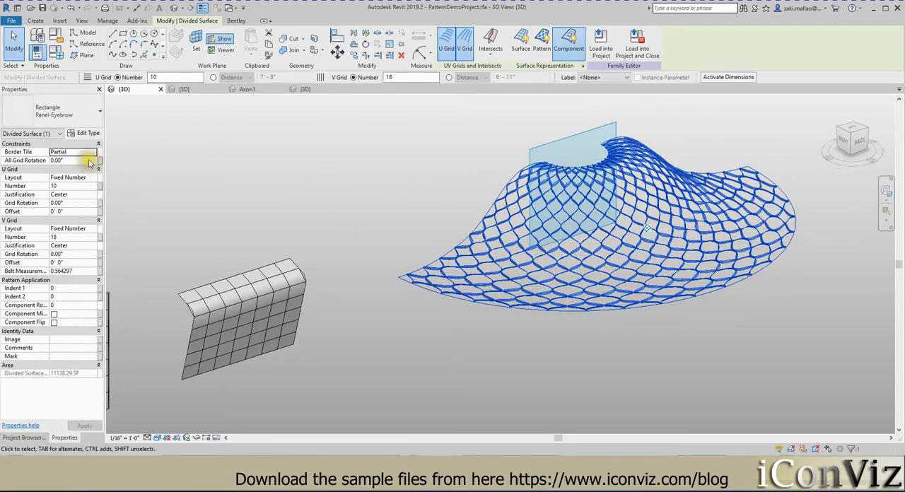
- Set the flared divided surface's All Grid Rotation to 90°
{"action": "left_click", "coordinate": [85, 162]}
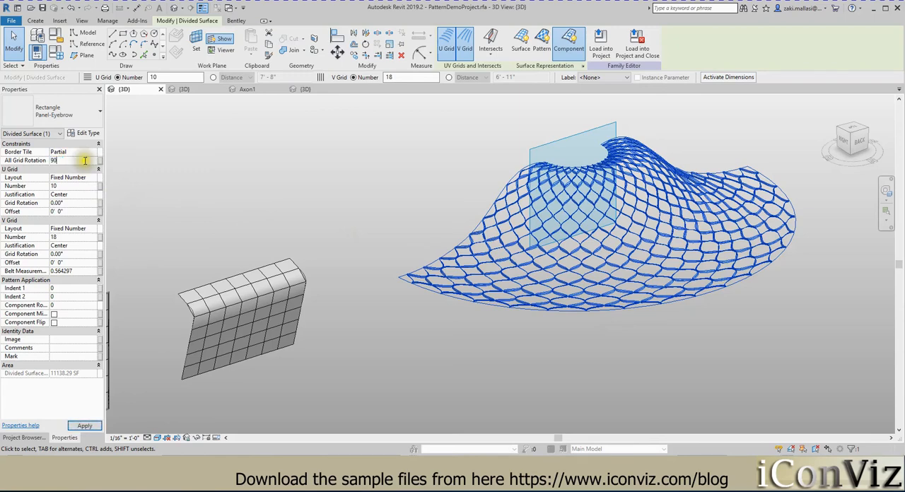
{"action": "key", "text": "Return"}
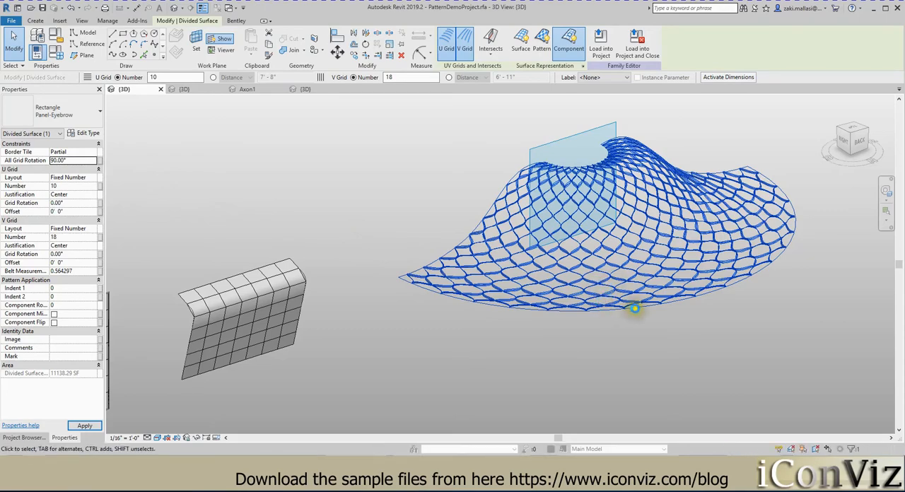
{"action": "middle_click_drag", "start_coordinate": [718, 325], "coordinate": [634, 357], "text": "shift"}
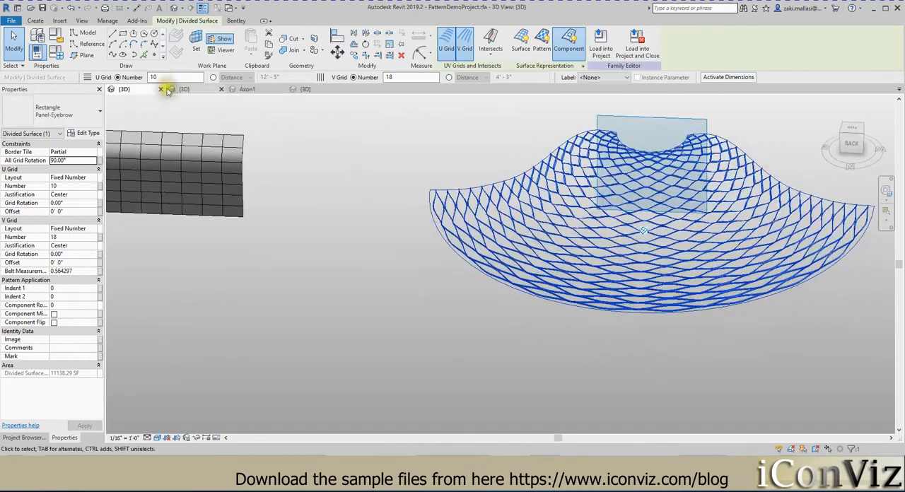
- Set the flared divided surface's U Grid number to 16 and its V Grid number to 12
{"action": "left_click_drag", "start_coordinate": [176, 76], "coordinate": [156, 75]}
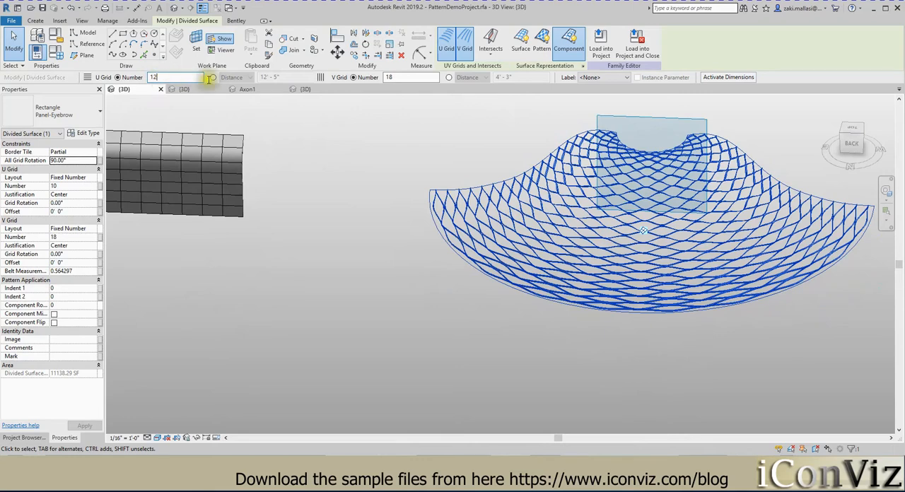
{"action": "double_click", "coordinate": [150, 77]}
{"action": "type", "text": "1"}
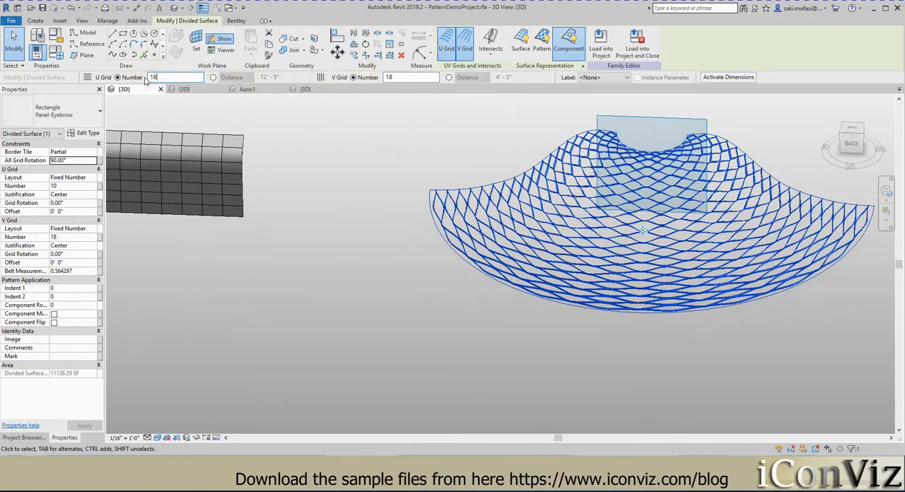
{"action": "left_click", "coordinate": [389, 78]}
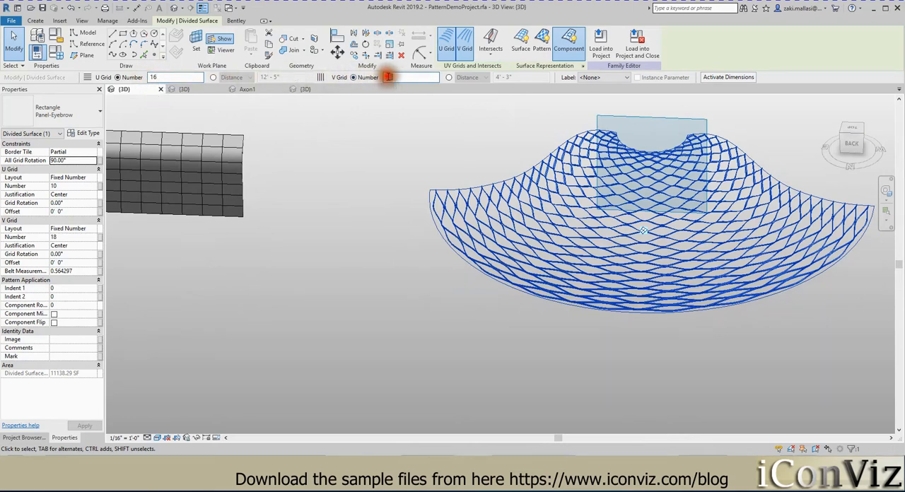
{"action": "type", "text": "12"}
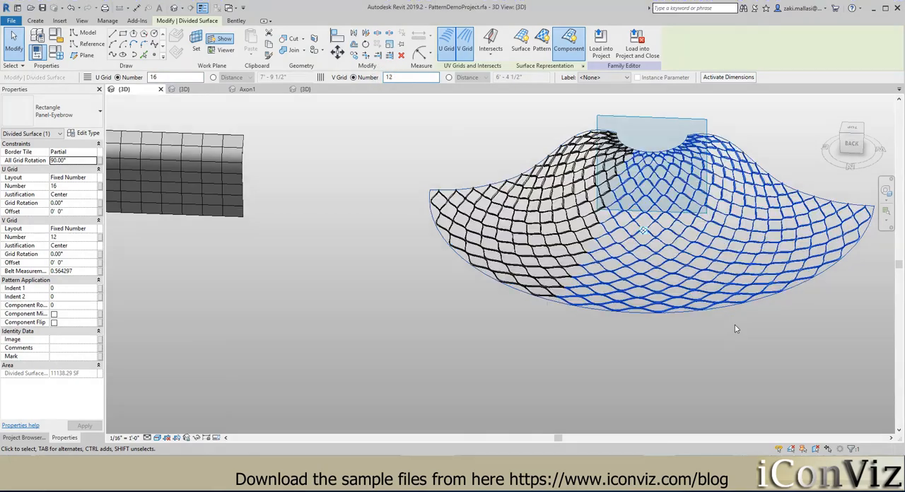
- Turn the 3D view to the Back side with the wall surfaces in view, and restore the Revit window beside Dynamo
{"action": "middle_click_drag", "start_coordinate": [735, 327], "coordinate": [717, 358], "text": "shift"}
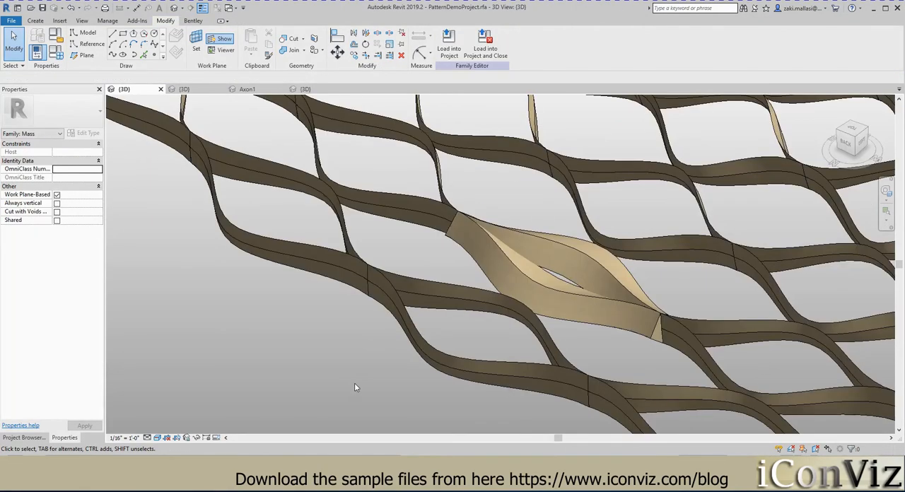
{"action": "scroll", "coordinate": [355, 388], "scroll_direction": "down", "scroll_amount": 5}
{"action": "middle_click_drag", "start_coordinate": [356, 386], "coordinate": [743, 283], "text": "shift"}
{"action": "left_click", "coordinate": [842, 157]}
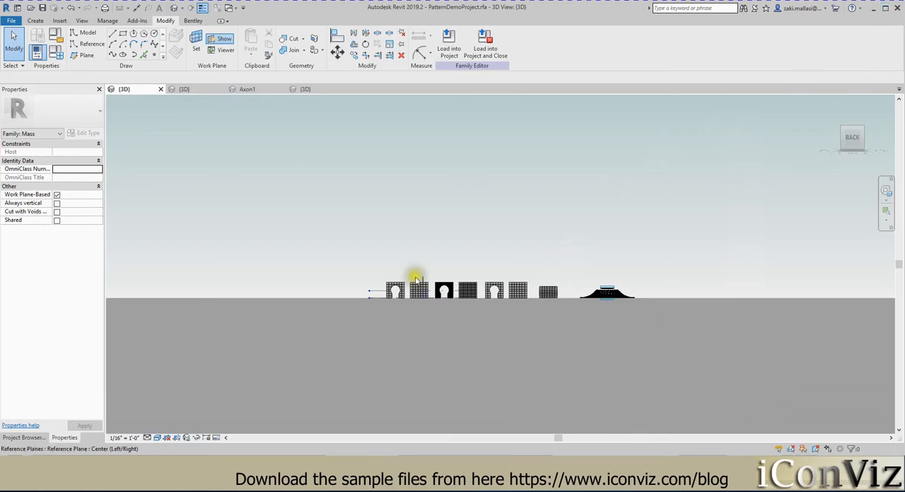
{"action": "scroll", "coordinate": [396, 297], "scroll_direction": "up", "scroll_amount": 5}
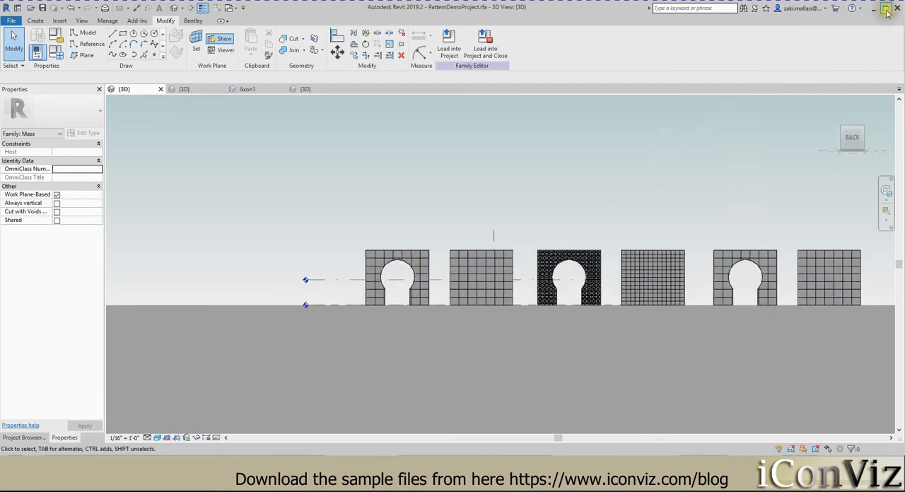
{"action": "left_click", "coordinate": [888, 12]}
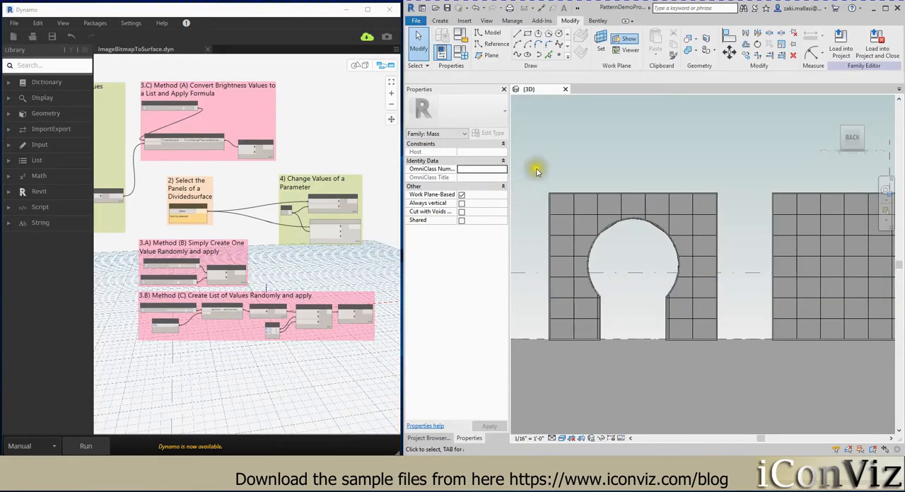
- Select the solid square divided surface beside the keyhole-arch one and apply the Rectangle Panel-Islamic component to it
{"action": "left_click", "coordinate": [550, 158]}
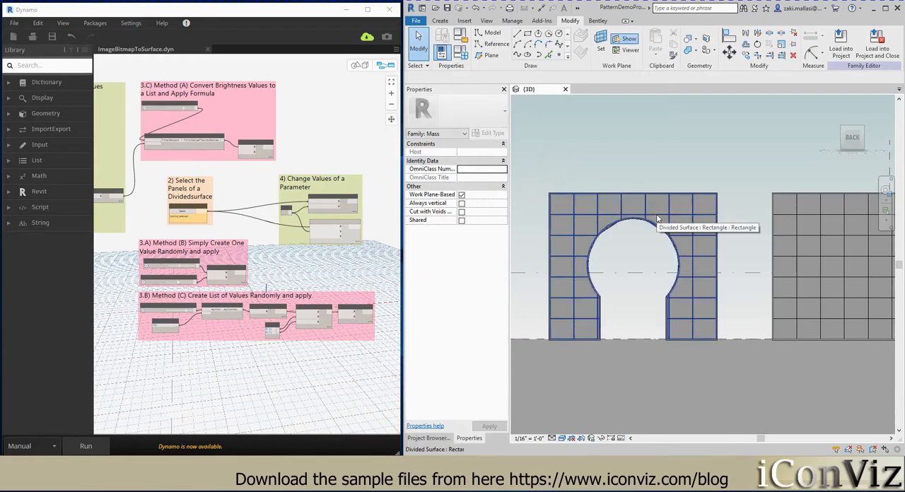
{"action": "left_click", "coordinate": [683, 216]}
{"action": "left_click", "coordinate": [791, 219]}
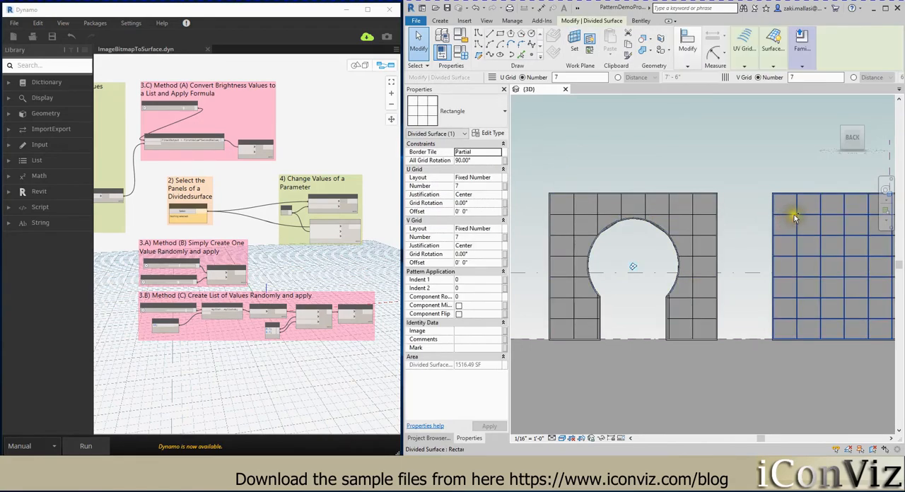
{"action": "left_click", "coordinate": [793, 215]}
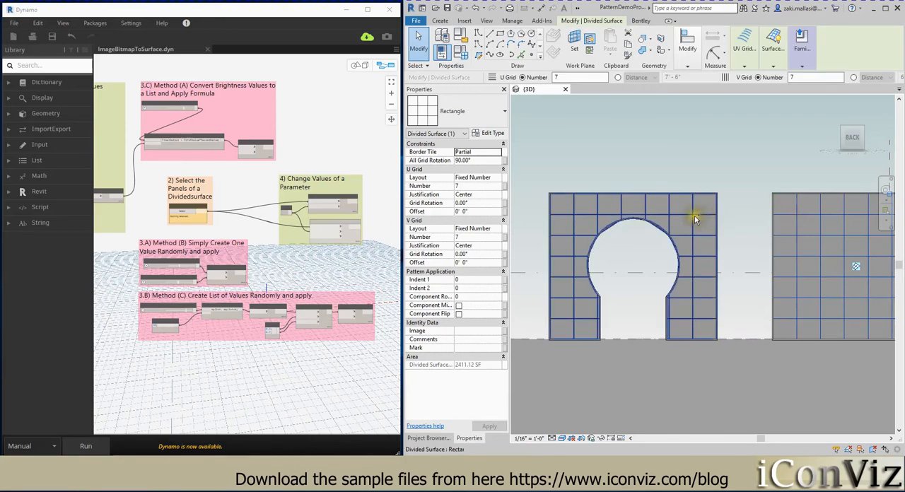
{"action": "middle_click_drag", "start_coordinate": [750, 188], "coordinate": [601, 176]}
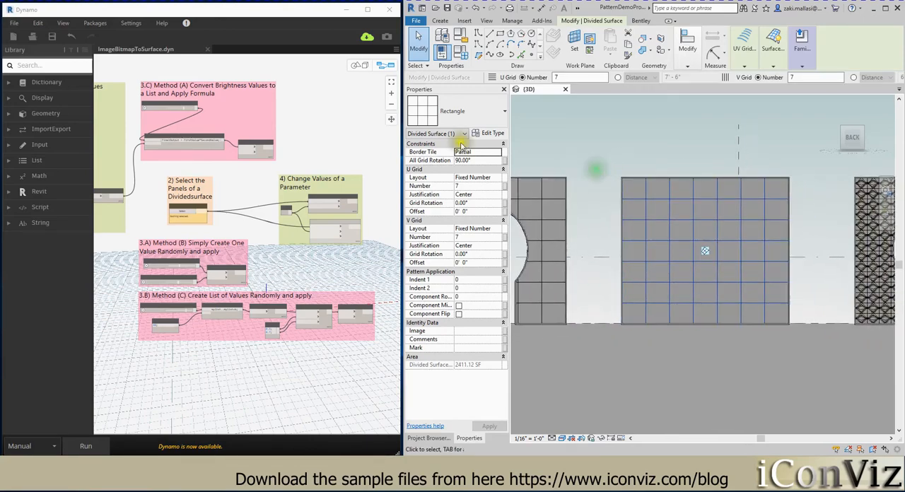
{"action": "left_click", "coordinate": [467, 106]}
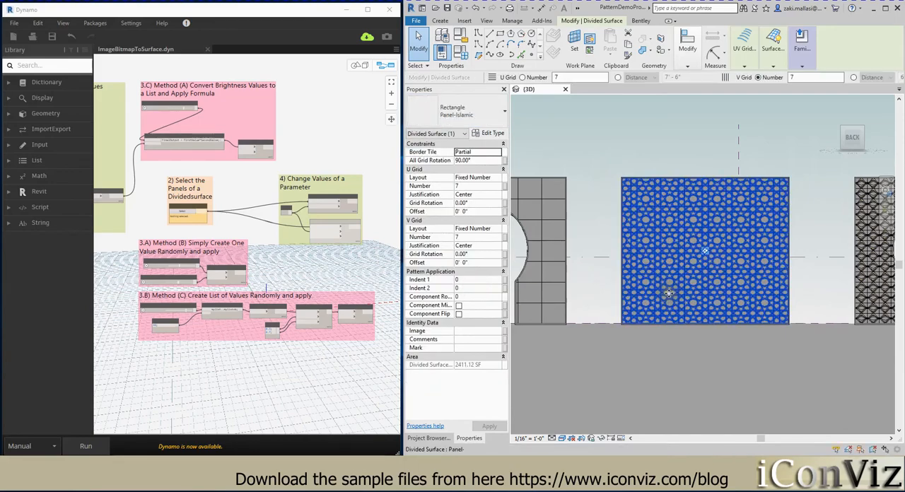
{"action": "scroll", "coordinate": [715, 274], "scroll_direction": "up", "scroll_amount": 2}
{"action": "left_click", "coordinate": [851, 221]}
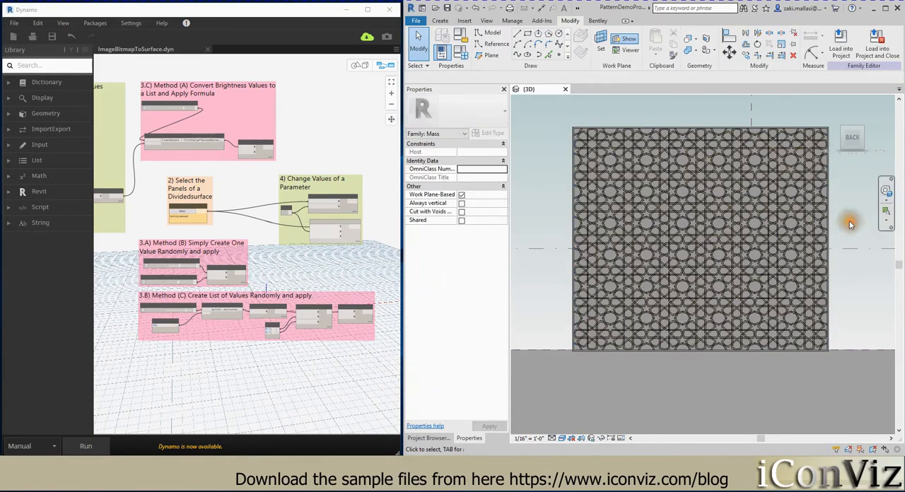
- In Dynamo, assign the square Panel-Islamic divided surface to the Select Divided Surface Families node
{"action": "left_click", "coordinate": [355, 268]}
{"action": "scroll", "coordinate": [339, 263], "scroll_direction": "up", "scroll_amount": 3}
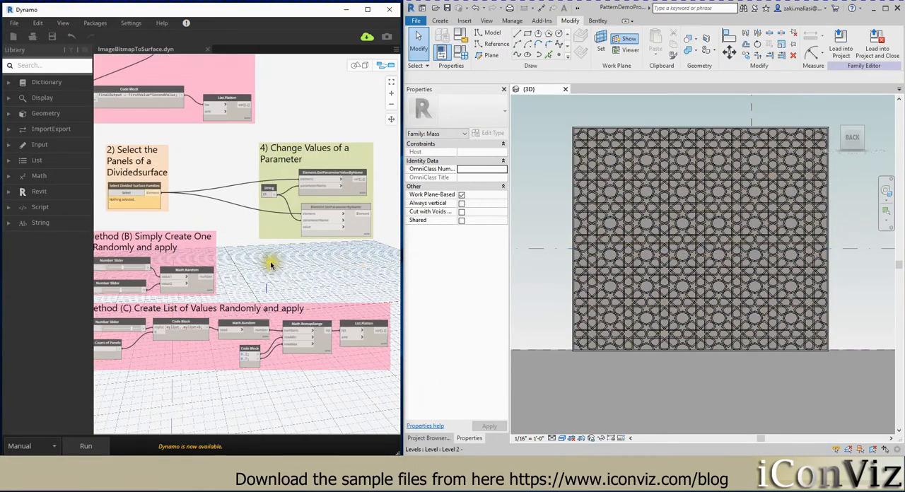
{"action": "middle_click_drag", "start_coordinate": [272, 263], "coordinate": [331, 276]}
{"action": "scroll", "coordinate": [216, 231], "scroll_direction": "up", "scroll_amount": 5}
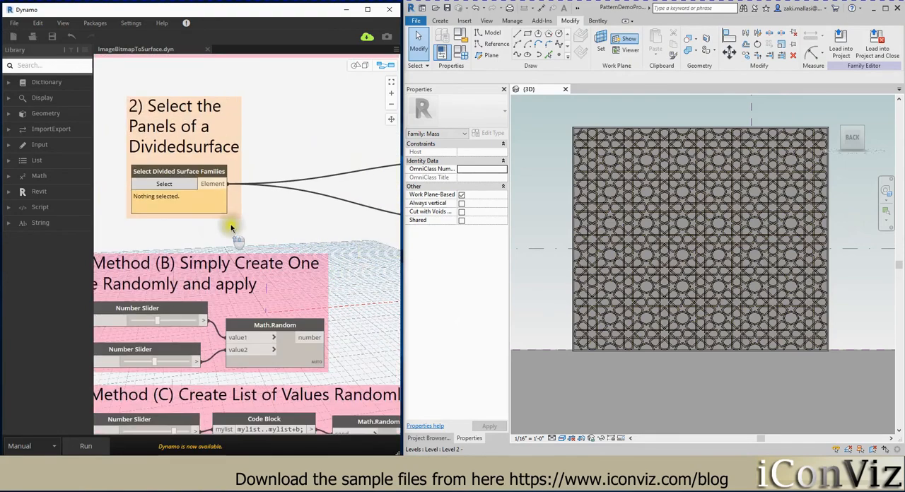
{"action": "middle_click_drag", "start_coordinate": [231, 225], "coordinate": [271, 258]}
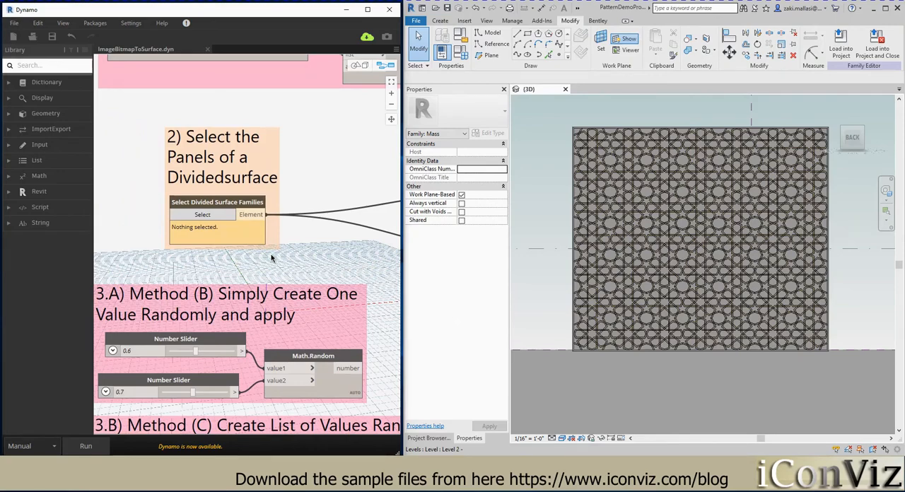
{"action": "left_click", "coordinate": [216, 214]}
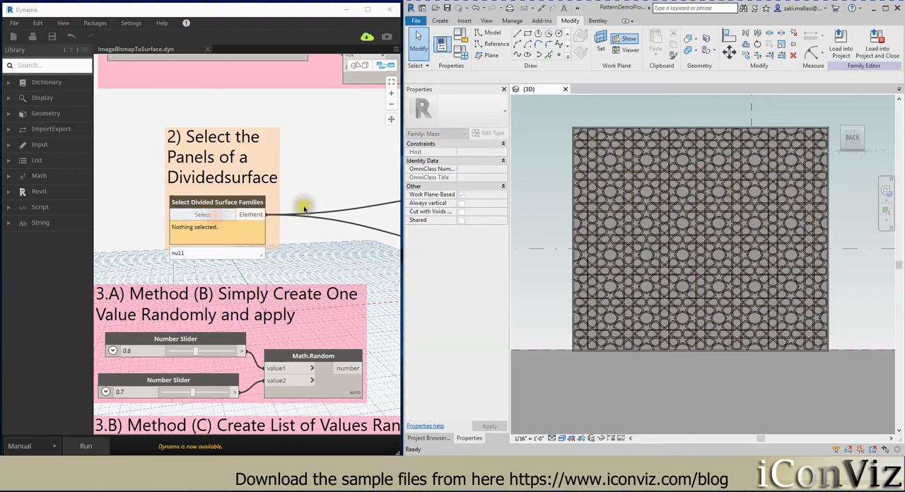
{"action": "left_click", "coordinate": [613, 204]}
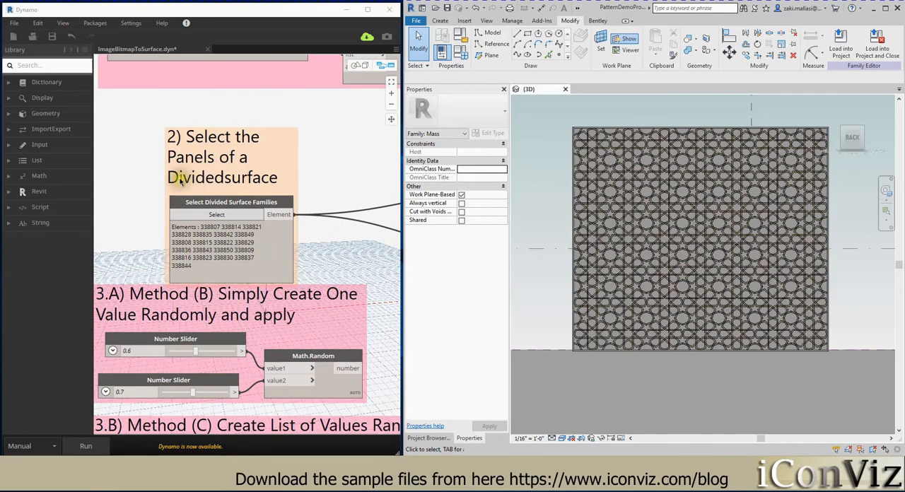
- Examine the String node and the parameter nodes it feeds in the Change Values of a Parameter group
{"action": "scroll", "coordinate": [180, 181], "scroll_direction": "down", "scroll_amount": 5}
{"action": "middle_click_drag", "start_coordinate": [336, 250], "coordinate": [285, 265]}
{"action": "scroll", "coordinate": [339, 226], "scroll_direction": "up", "scroll_amount": 4}
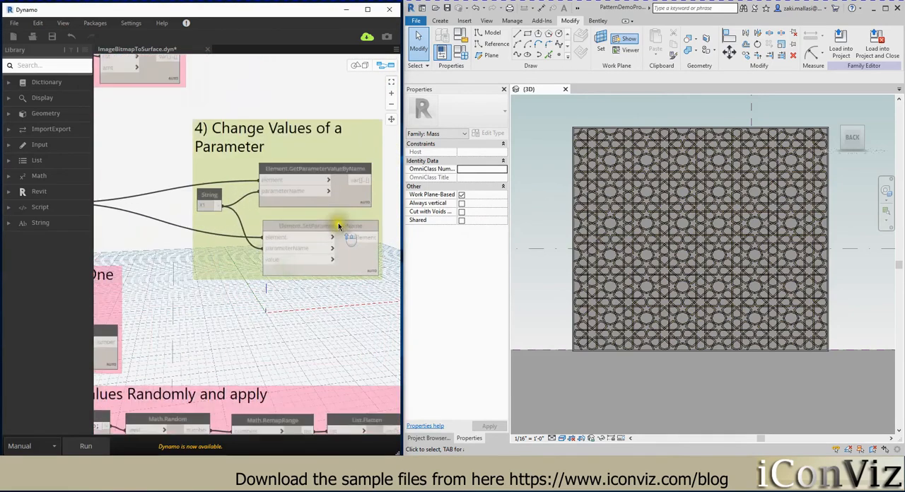
{"action": "scroll", "coordinate": [339, 226], "scroll_direction": "up", "scroll_amount": 1}
{"action": "scroll", "coordinate": [216, 163], "scroll_direction": "up", "scroll_amount": 1}
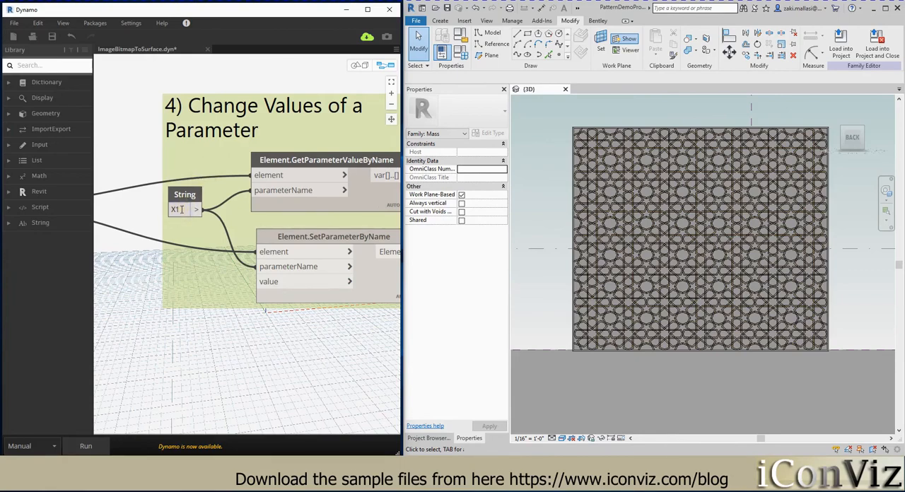
{"action": "scroll", "coordinate": [181, 210], "scroll_direction": "down", "scroll_amount": 1}
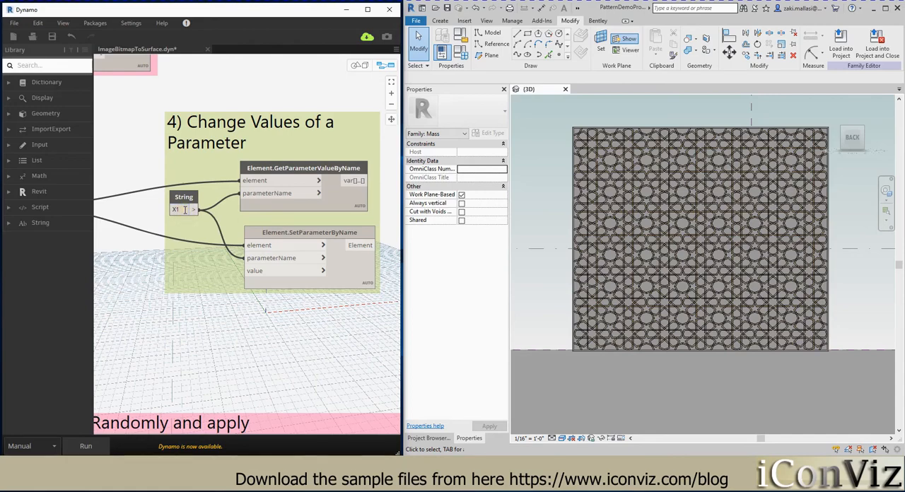
- In Revit, try an X1 value of .5 on a single Panel-Islamic panel near the square surface's lower-left corner
{"action": "left_click", "coordinate": [582, 303]}
{"action": "scroll", "coordinate": [582, 304], "scroll_direction": "up", "scroll_amount": 5}
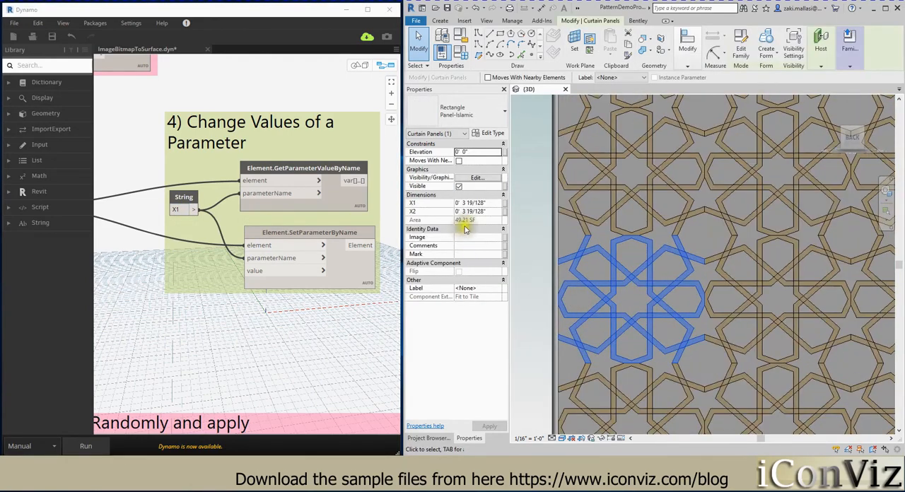
{"action": "left_click", "coordinate": [495, 203]}
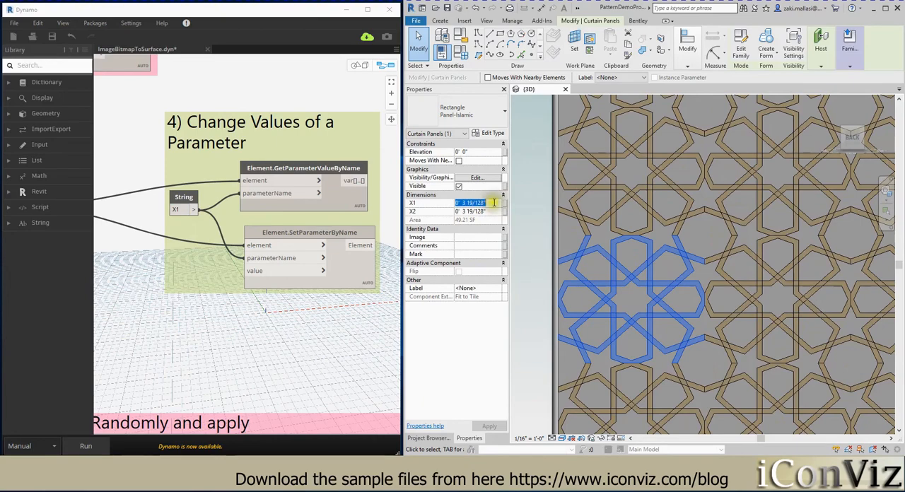
{"action": "type", "text": ".5"}
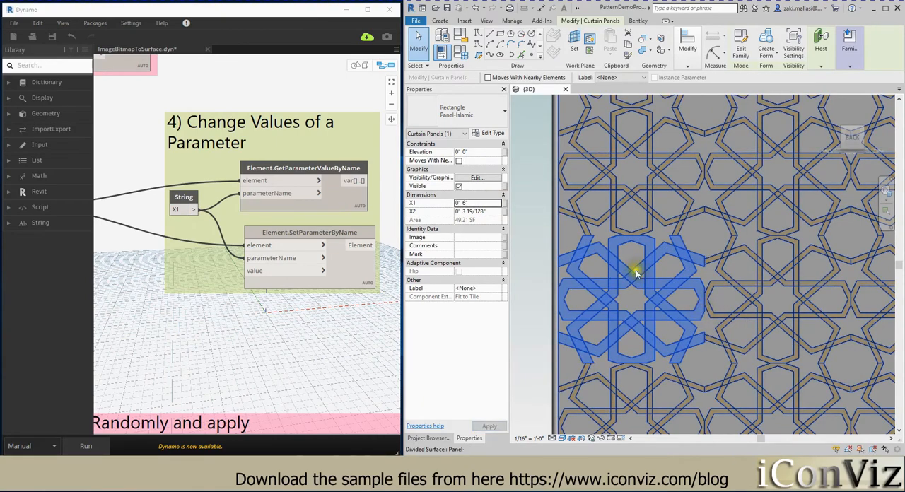
{"action": "double_click", "coordinate": [681, 246]}
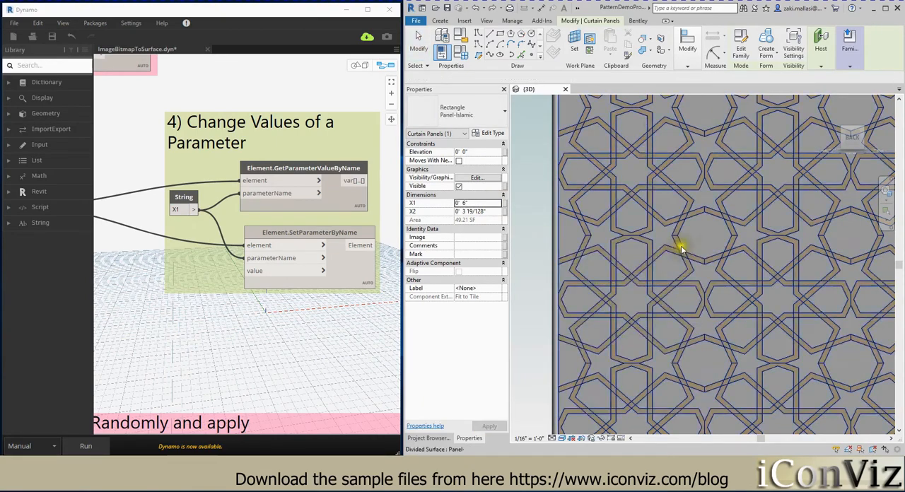
{"action": "middle_click_drag", "start_coordinate": [580, 241], "coordinate": [531, 283]}
- In Dynamo, connect the Method (B) Math.Random number output to the value input of Element.SetParameterByName
{"action": "left_click", "coordinate": [308, 325]}
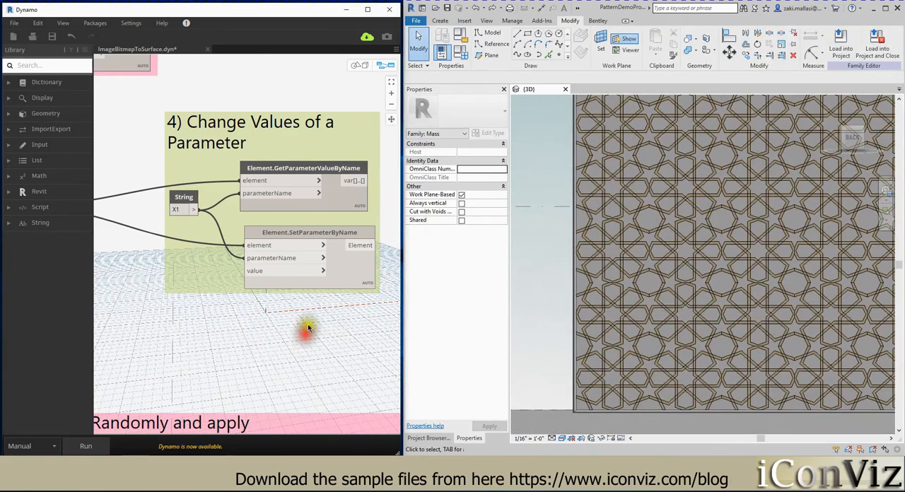
{"action": "middle_click_drag", "start_coordinate": [239, 321], "coordinate": [346, 293]}
{"action": "scroll", "coordinate": [346, 292], "scroll_direction": "down", "scroll_amount": 5}
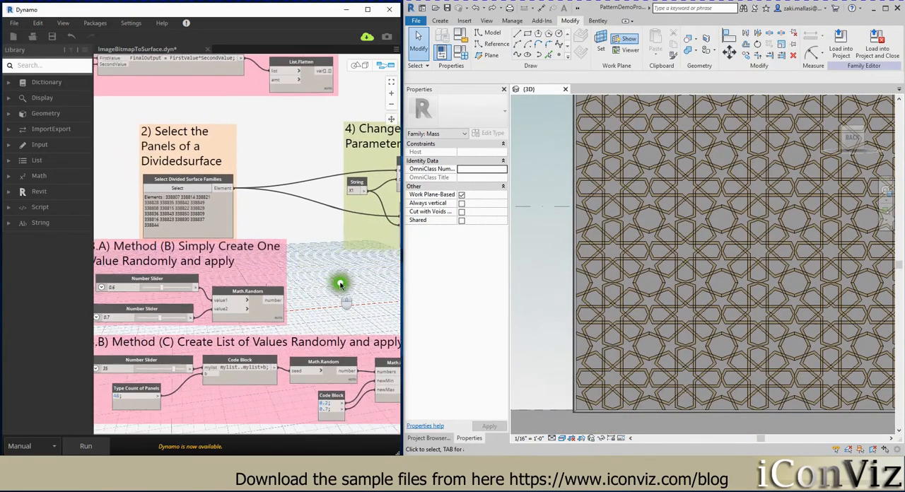
{"action": "left_click", "coordinate": [544, 292]}
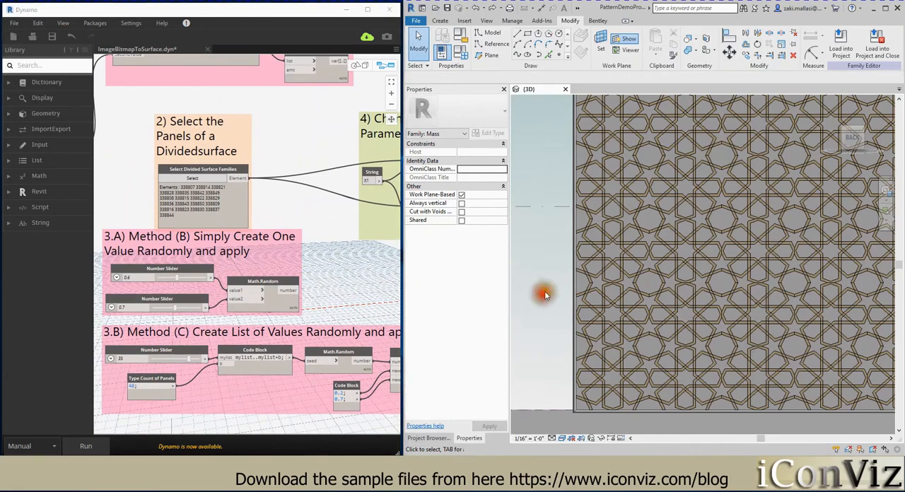
{"action": "middle_click_drag", "start_coordinate": [544, 292], "coordinate": [503, 307]}
{"action": "scroll", "coordinate": [518, 304], "scroll_direction": "down", "scroll_amount": 1}
{"action": "scroll", "coordinate": [517, 304], "scroll_direction": "down", "scroll_amount": 3}
{"action": "middle_click_drag", "start_coordinate": [576, 300], "coordinate": [592, 307]}
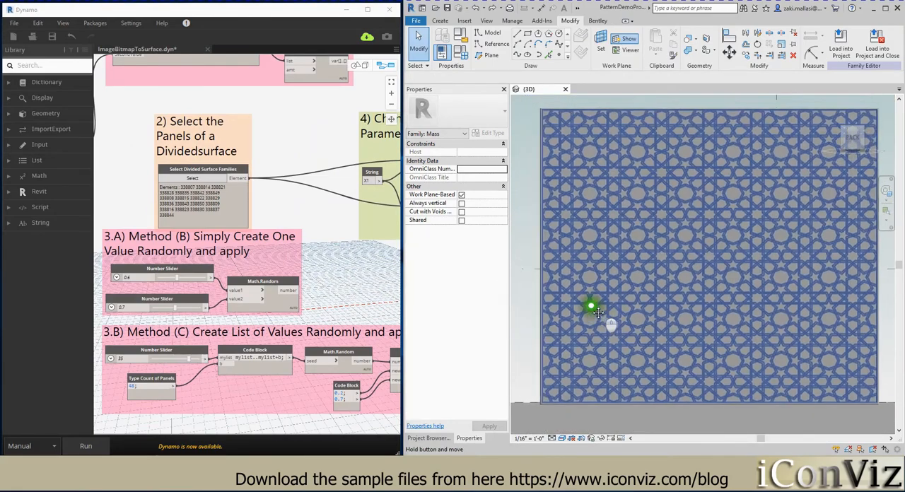
{"action": "scroll", "coordinate": [245, 304], "scroll_direction": "up", "scroll_amount": 1}
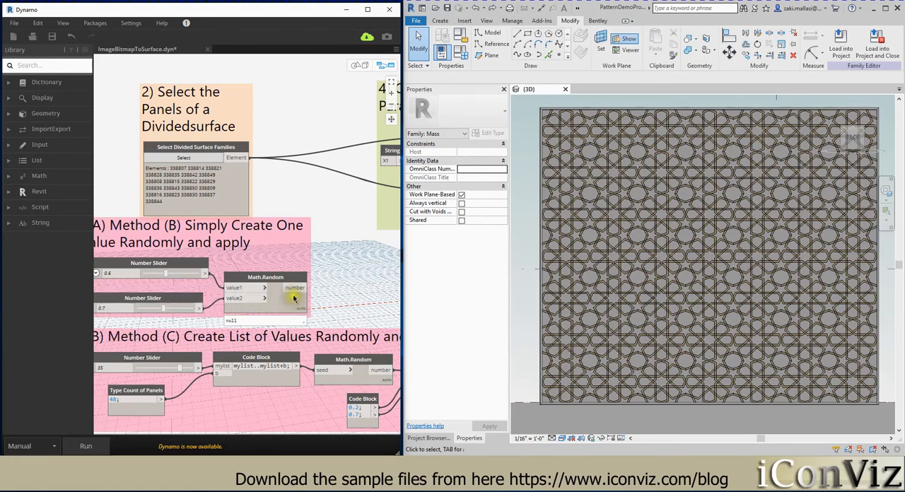
{"action": "middle_click_drag", "start_coordinate": [344, 269], "coordinate": [204, 286]}
{"action": "left_click", "coordinate": [203, 283]}
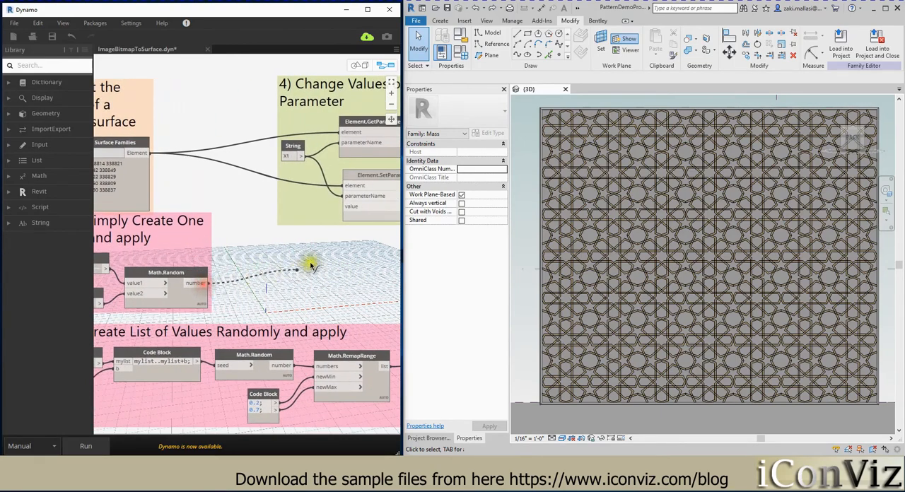
{"action": "left_click", "coordinate": [357, 208]}
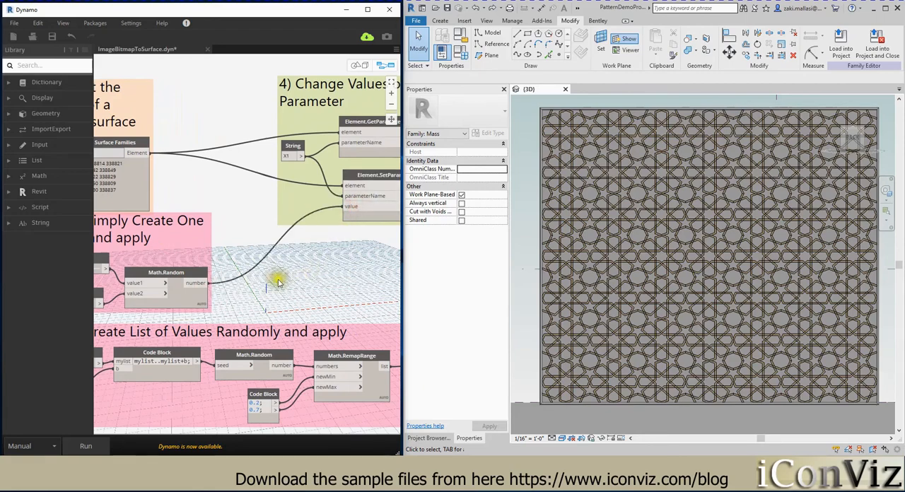
- Run the graph once to apply the random X1 value to the square surface's Panel-Islamic panels
{"action": "middle_click_drag", "start_coordinate": [279, 283], "coordinate": [314, 266]}
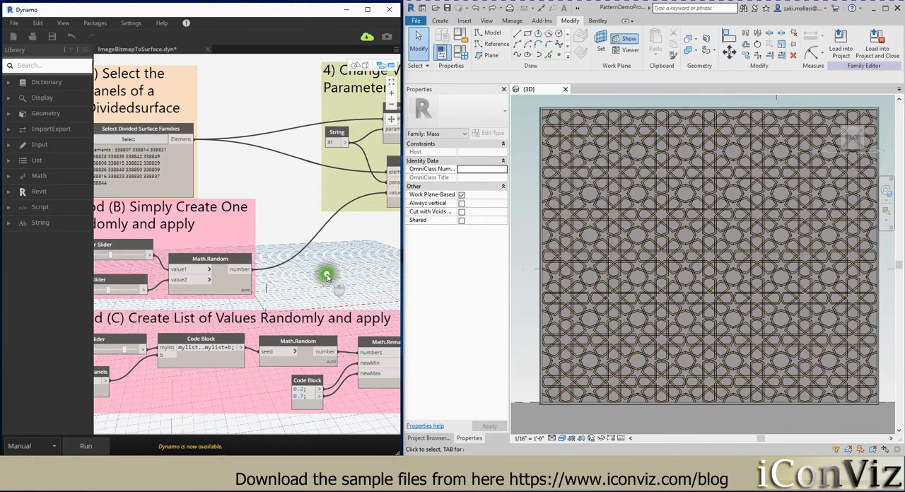
{"action": "middle_click_drag", "start_coordinate": [327, 276], "coordinate": [371, 272]}
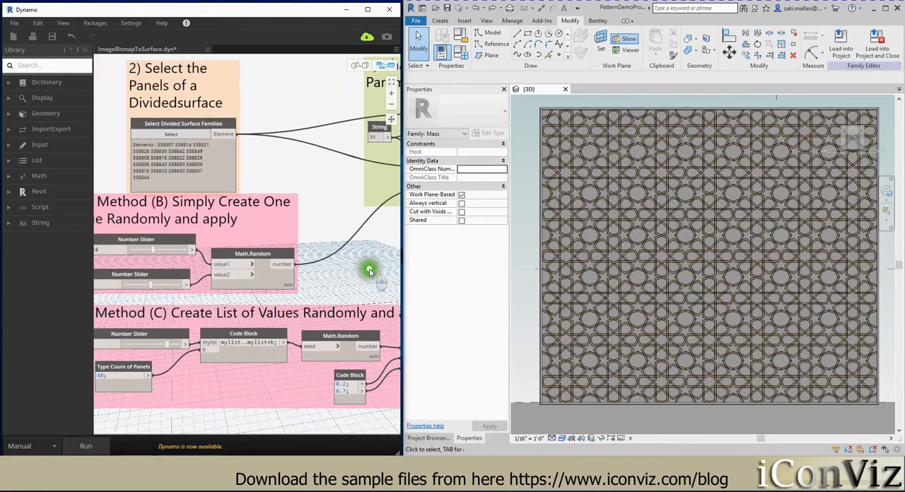
{"action": "left_click", "coordinate": [95, 451]}
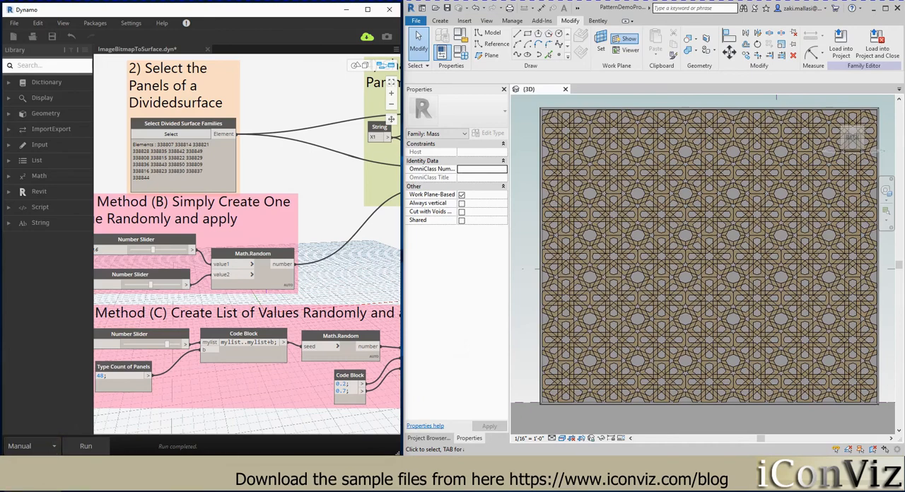
- Switch the run mode to Automatic and try the second Method (B) number slider at 0.4, returning it to 0.7
{"action": "left_click", "coordinate": [46, 470]}
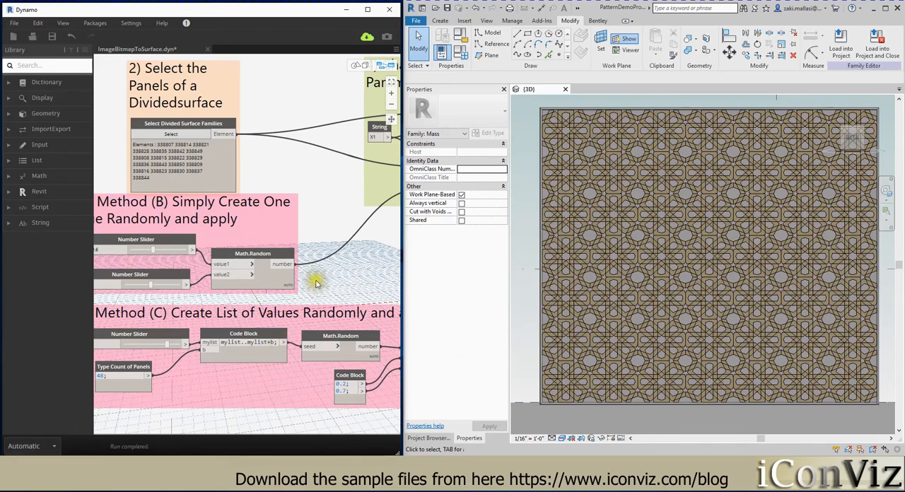
{"action": "middle_click_drag", "start_coordinate": [316, 283], "coordinate": [346, 282]}
{"action": "scroll", "coordinate": [346, 283], "scroll_direction": "up", "scroll_amount": 2}
{"action": "middle_click_drag", "start_coordinate": [214, 295], "coordinate": [284, 297]}
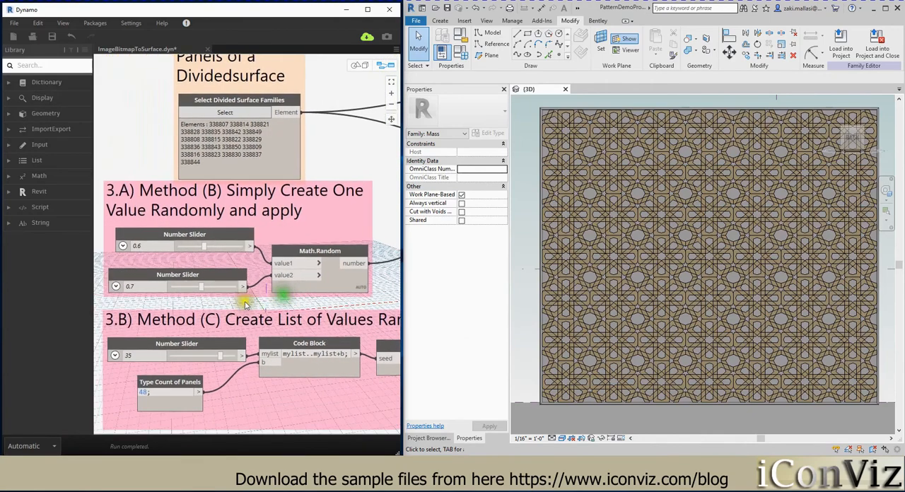
{"action": "left_click_drag", "start_coordinate": [201, 290], "coordinate": [188, 289]}
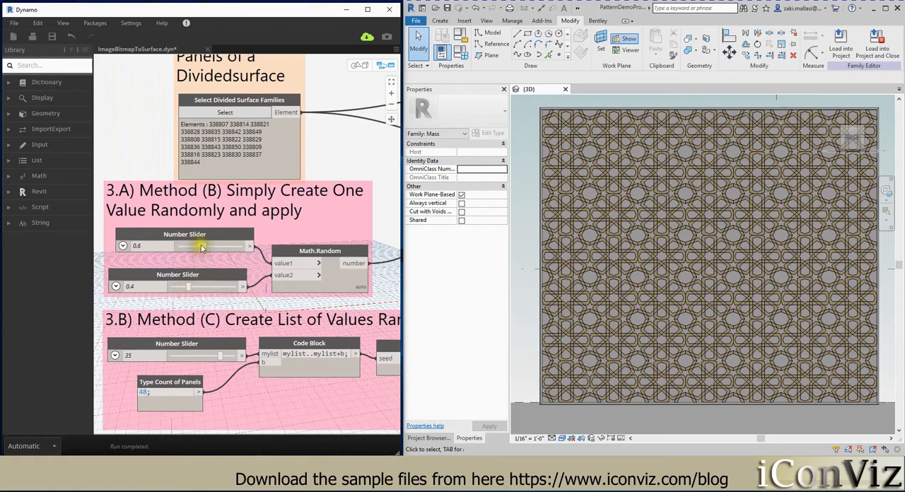
{"action": "mouse_move", "coordinate": [200, 246]}
{"action": "left_mouse_down"}
{"action": "mouse_move", "coordinate": [189, 246]}
{"action": "mouse_move", "coordinate": [201, 248]}
{"action": "left_mouse_up"}
{"action": "left_click_drag", "start_coordinate": [216, 245], "coordinate": [202, 246]}
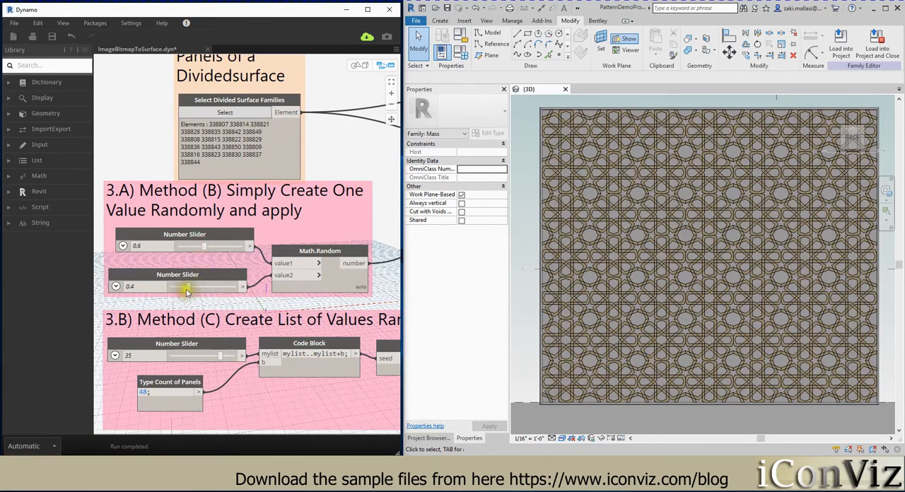
{"action": "left_click_drag", "start_coordinate": [188, 287], "coordinate": [202, 289]}
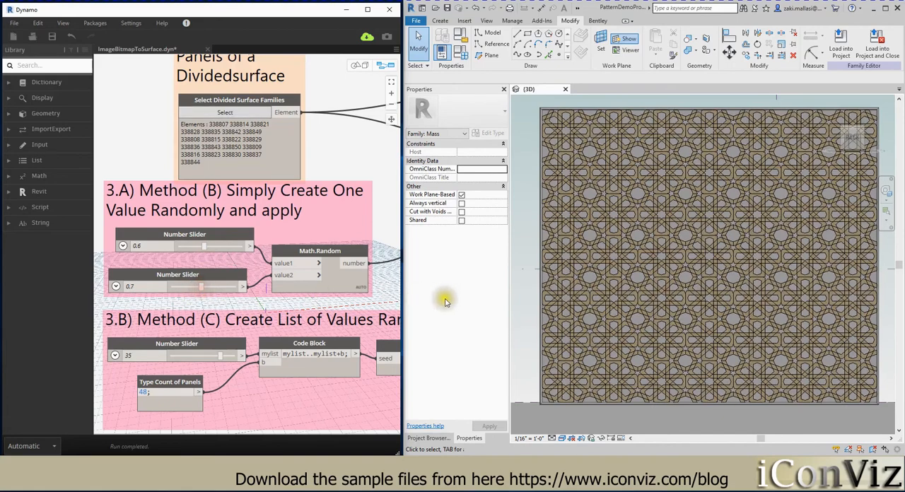
- Set the run mode to Manual and, in Revit, change the square divided surface's component to Rectangle Panel-Bowtie
{"action": "left_click", "coordinate": [46, 449]}
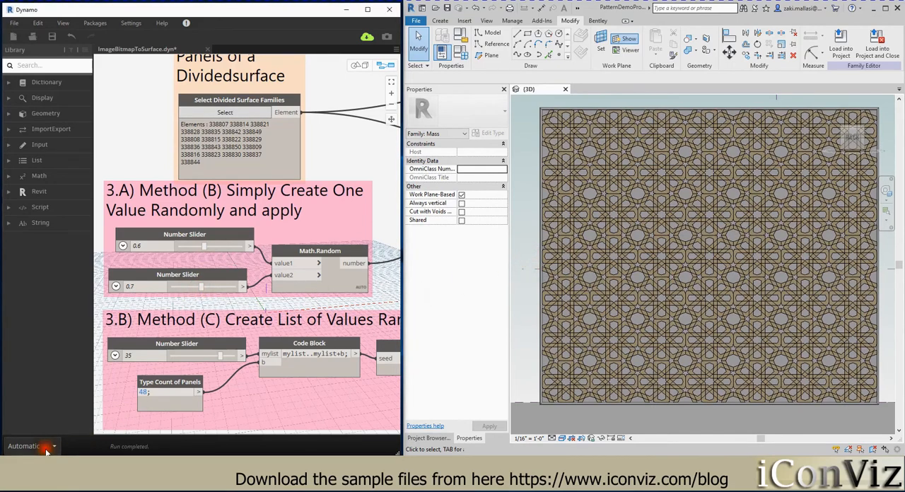
{"action": "left_click", "coordinate": [35, 465]}
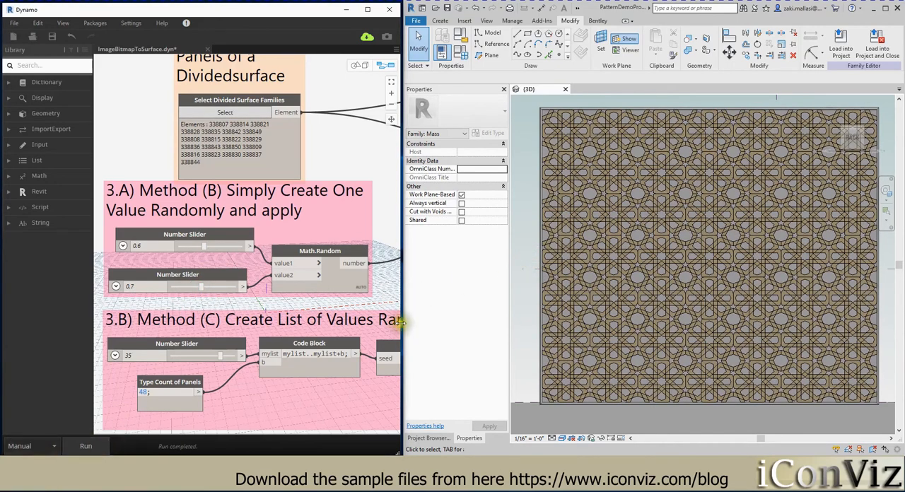
{"action": "left_click", "coordinate": [524, 263]}
{"action": "left_click", "coordinate": [598, 223]}
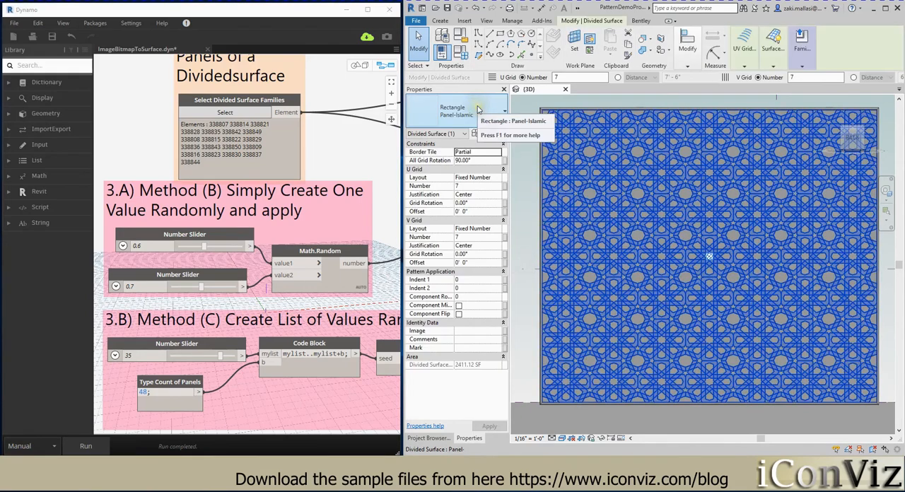
{"action": "left_click", "coordinate": [476, 106]}
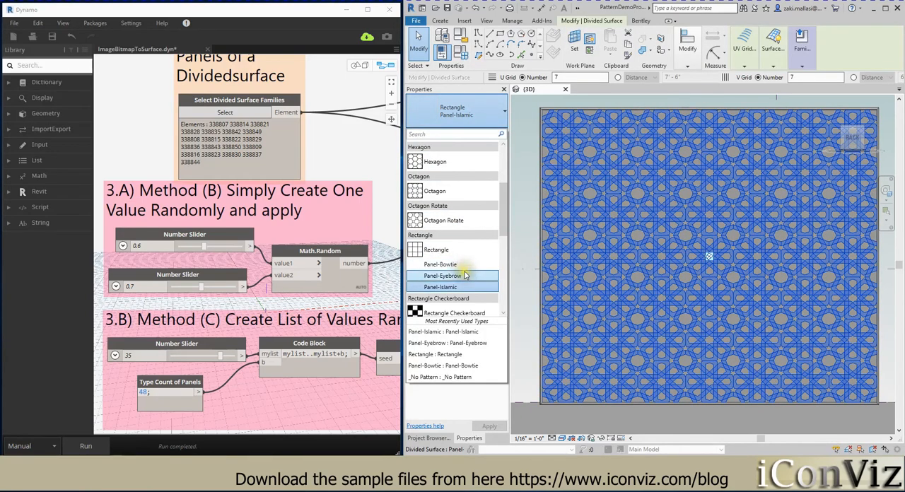
{"action": "left_click", "coordinate": [467, 265]}
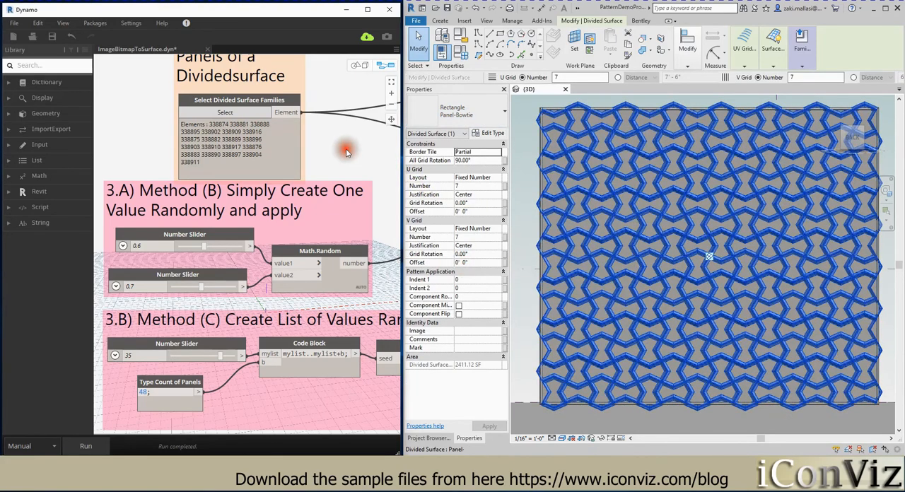
{"action": "double_click", "coordinate": [346, 149]}
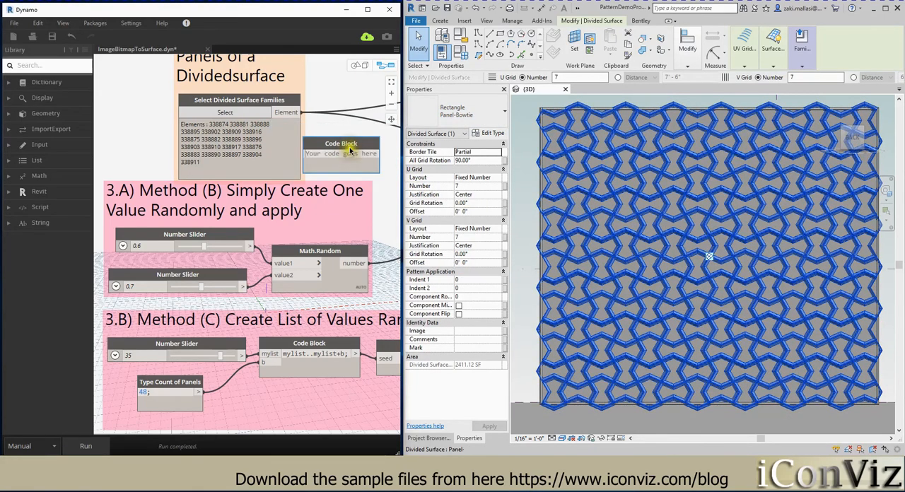
{"action": "left_click", "coordinate": [351, 146]}
{"action": "key", "text": "Delete"}
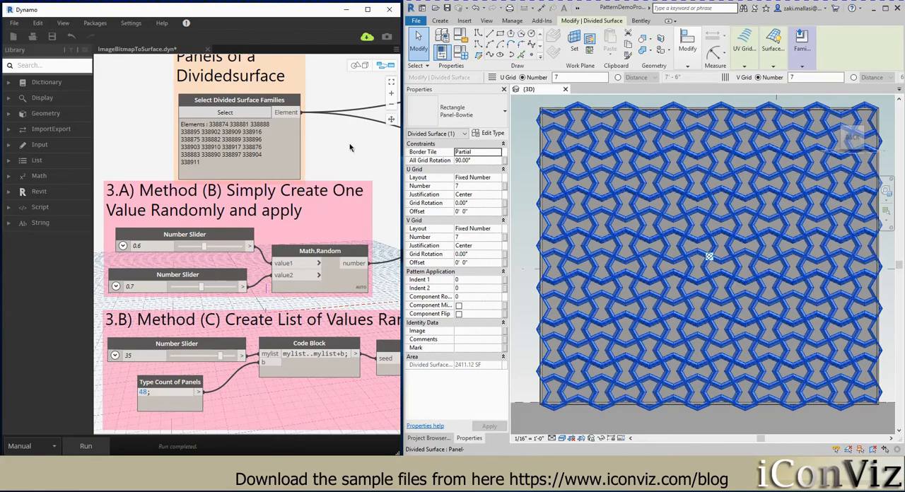
- In Dynamo, reassign the square Panel-Bowtie surface to the Select Divided Surface Families node and run the graph
{"action": "left_click", "coordinate": [251, 115]}
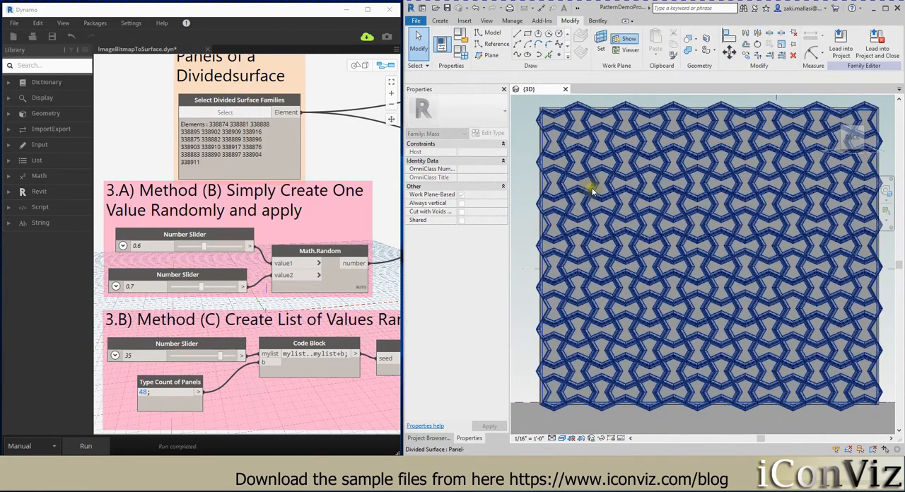
{"action": "left_click", "coordinate": [588, 185]}
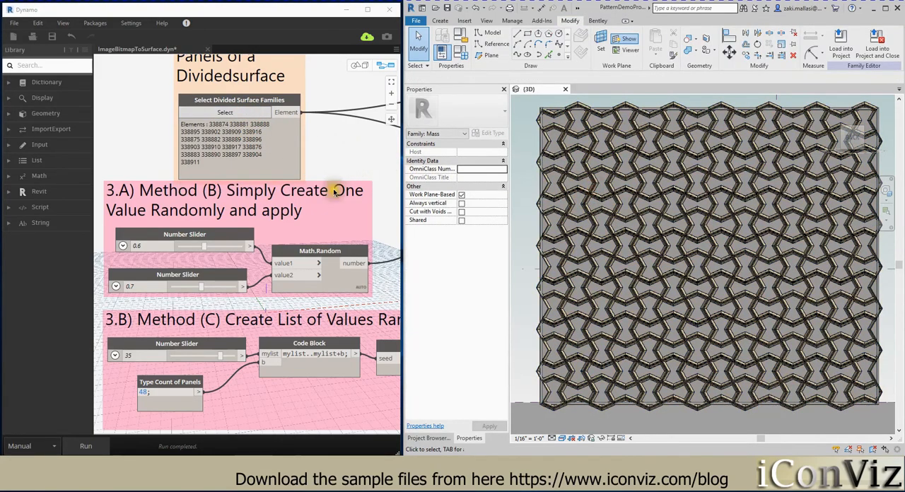
{"action": "left_click", "coordinate": [86, 446]}
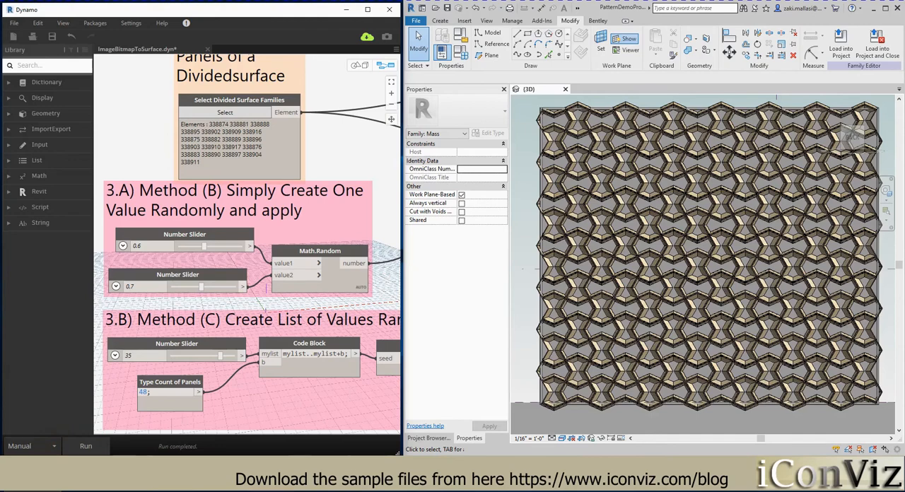
- Switch the run mode to Automatic and set the Method (B) number sliders to 0.4 and 1.3
{"action": "left_click", "coordinate": [32, 472]}
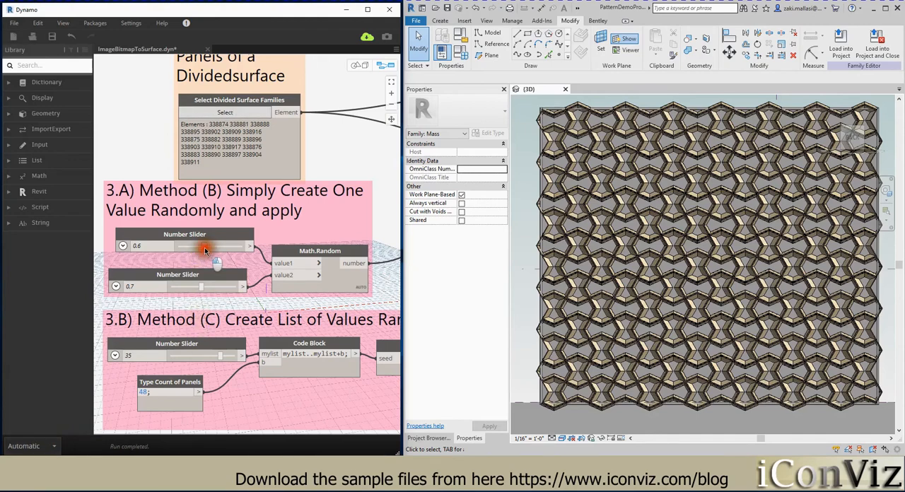
{"action": "mouse_move", "coordinate": [204, 248]}
{"action": "left_mouse_down"}
{"action": "mouse_move", "coordinate": [221, 247]}
{"action": "mouse_move", "coordinate": [195, 252]}
{"action": "left_mouse_up"}
{"action": "left_click_drag", "start_coordinate": [207, 286], "coordinate": [225, 287]}
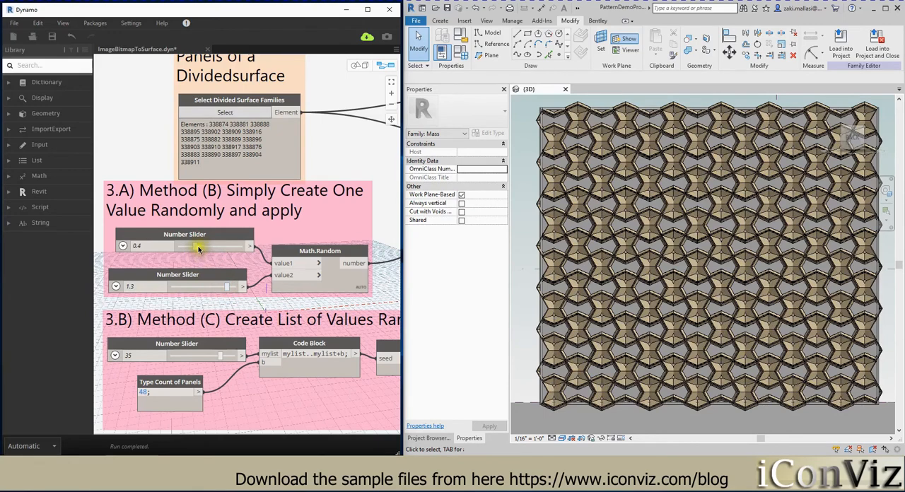
- Lower both Method (B) number sliders feeding Math.Random to 0.3
{"action": "left_click_drag", "start_coordinate": [215, 245], "coordinate": [217, 245]}
{"action": "left_click", "coordinate": [193, 249]}
{"action": "left_click", "coordinate": [190, 249]}
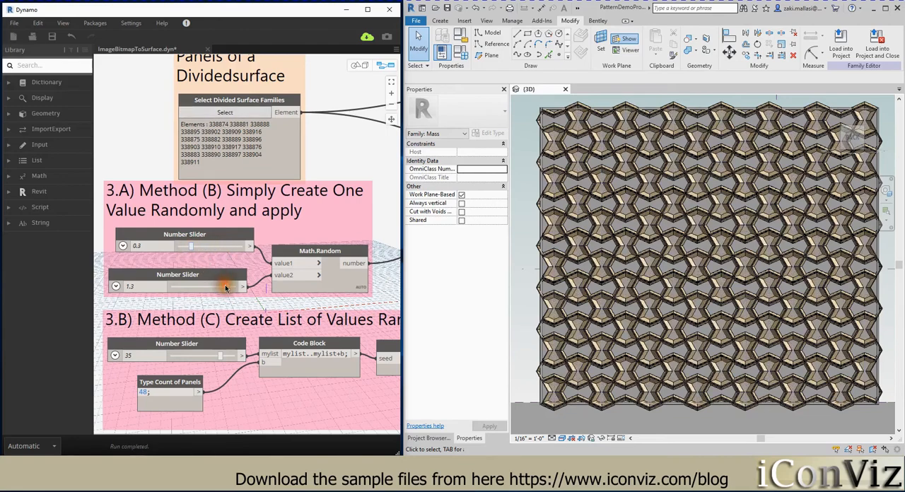
{"action": "left_click", "coordinate": [184, 285]}
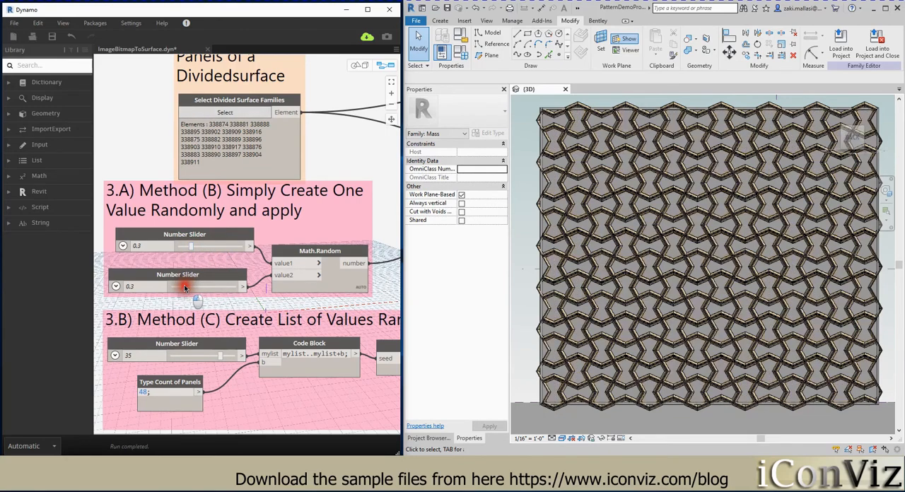
- Change the parameter name in the String node of the Change Values of a Parameter group to X2
{"action": "scroll", "coordinate": [166, 290], "scroll_direction": "down", "scroll_amount": 5}
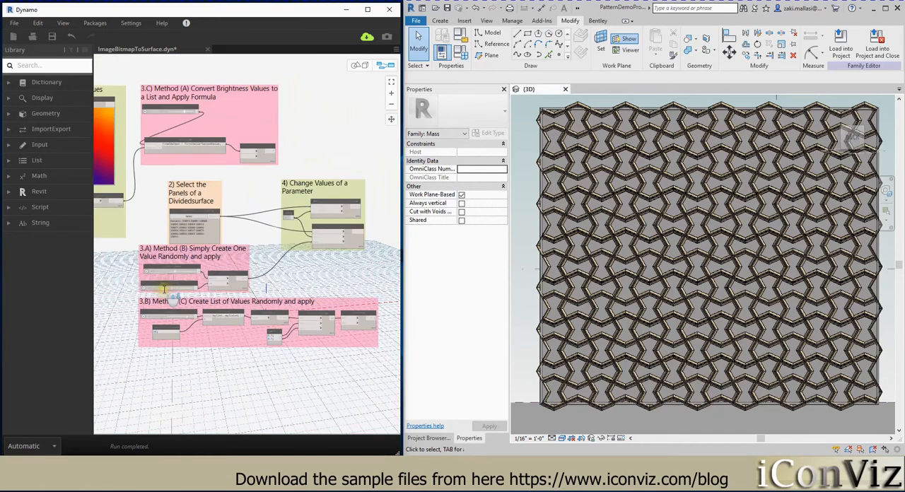
{"action": "scroll", "coordinate": [279, 230], "scroll_direction": "up", "scroll_amount": 5}
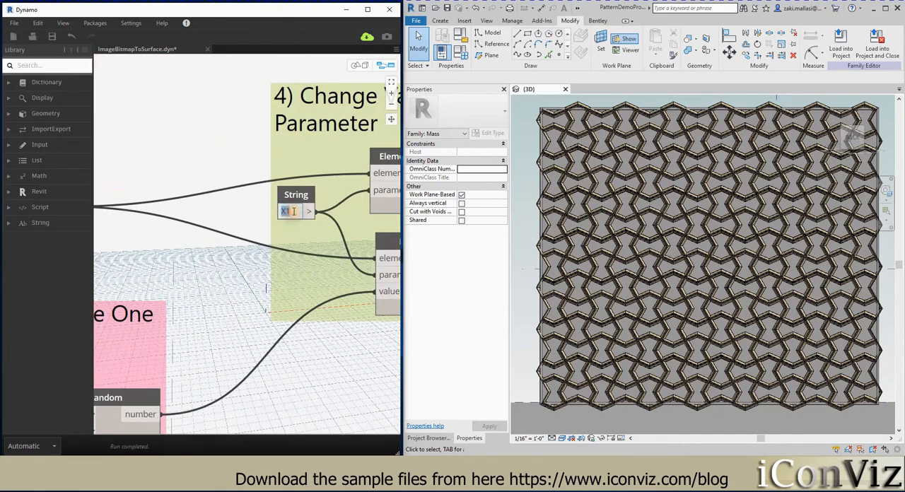
{"action": "left_click", "coordinate": [294, 211]}
{"action": "left_click", "coordinate": [356, 349]}
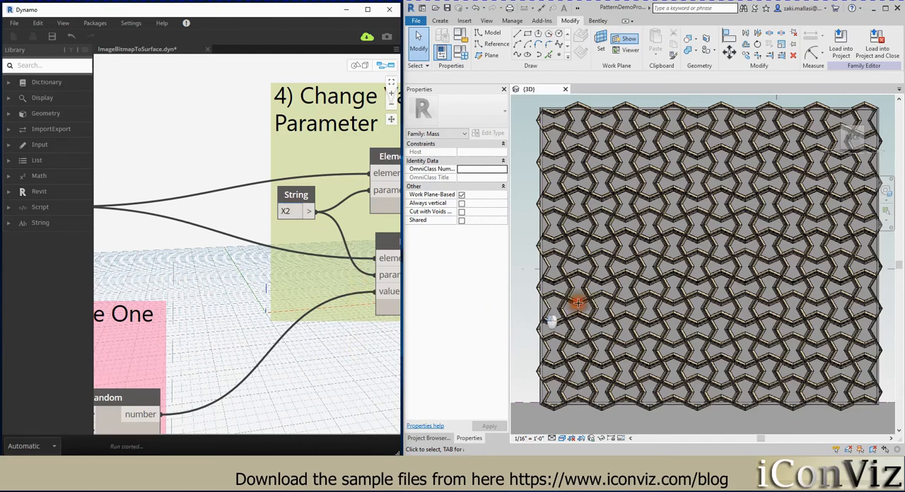
- Raise the Method (B) number sliders feeding Math.Random to 1.1 and 0.9
{"action": "middle_click_drag", "start_coordinate": [282, 347], "coordinate": [384, 269]}
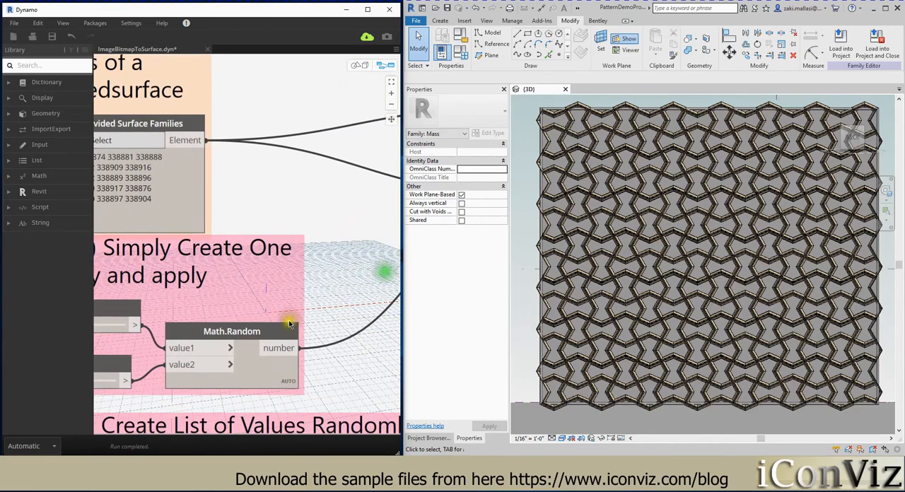
{"action": "scroll", "coordinate": [314, 271], "scroll_direction": "down", "scroll_amount": 5}
{"action": "scroll", "coordinate": [233, 298], "scroll_direction": "up", "scroll_amount": 4}
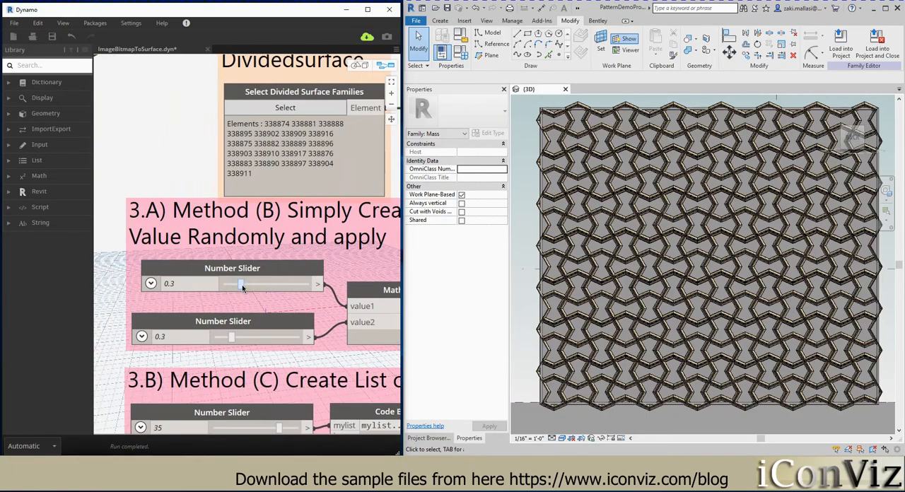
{"action": "left_click", "coordinate": [242, 284]}
{"action": "left_click_drag", "start_coordinate": [242, 284], "coordinate": [286, 286]}
{"action": "left_click", "coordinate": [234, 339]}
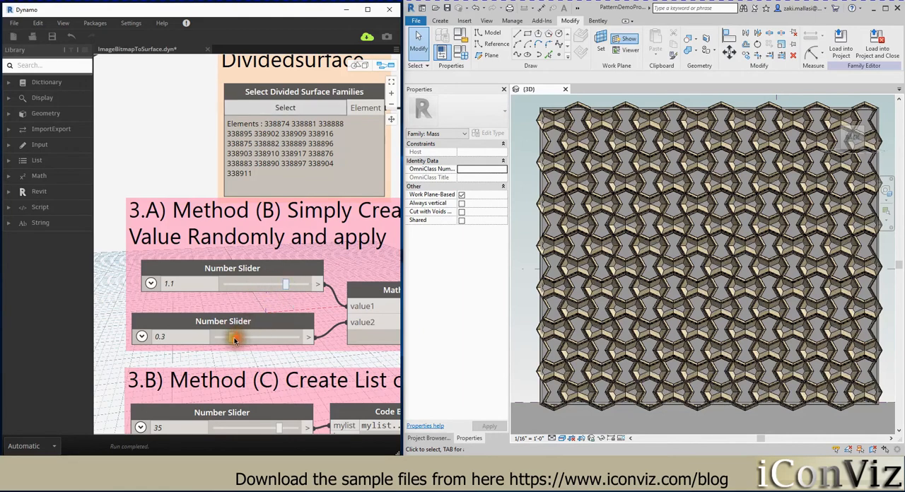
{"action": "left_click_drag", "start_coordinate": [264, 337], "coordinate": [265, 337]}
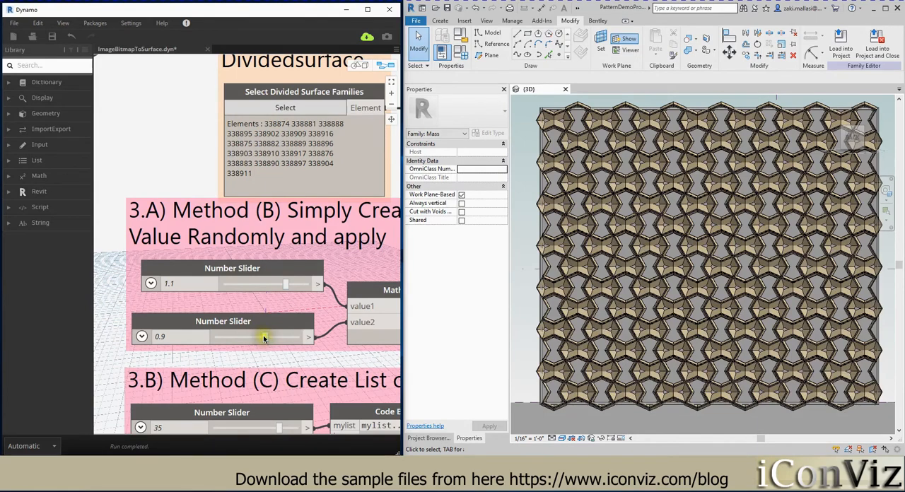
- Widen the Dynamo window and disconnect the Method (B) Math.Random output from the value input of Element.SetParameterByName
{"action": "scroll", "coordinate": [162, 194], "scroll_direction": "down", "scroll_amount": 1}
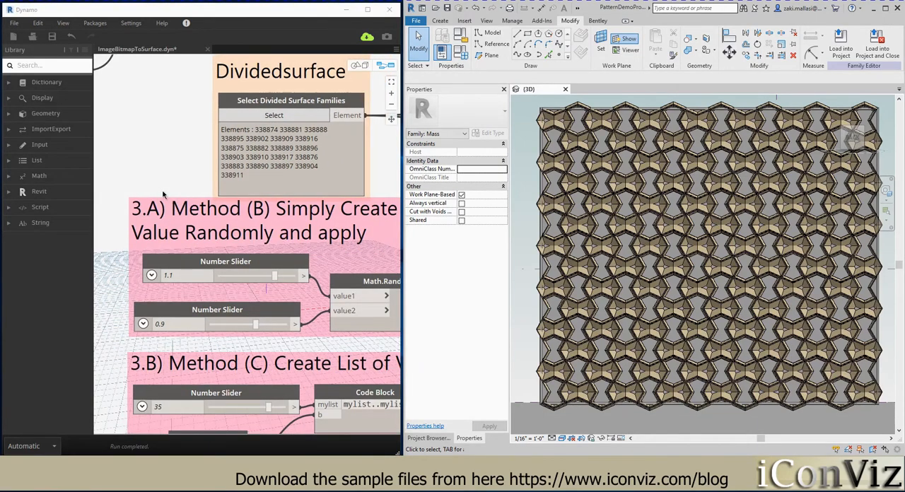
{"action": "scroll", "coordinate": [163, 194], "scroll_direction": "down", "scroll_amount": 3}
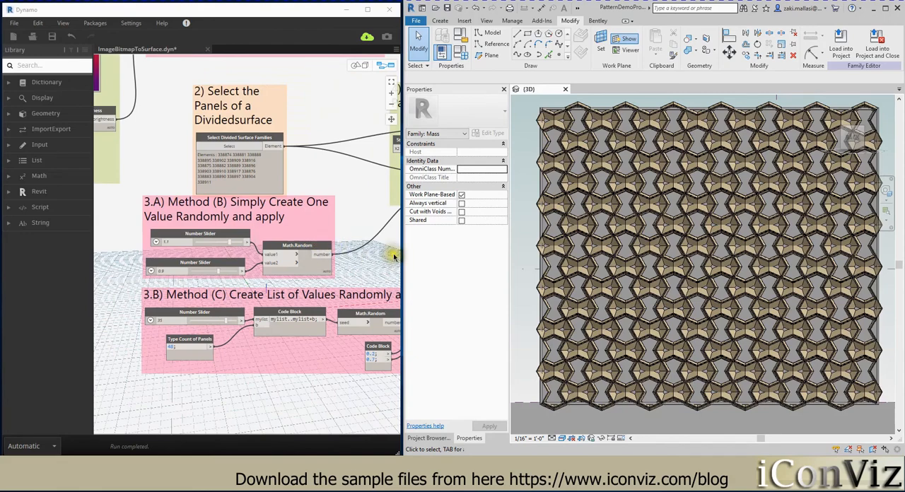
{"action": "middle_click_drag", "start_coordinate": [376, 255], "coordinate": [287, 232]}
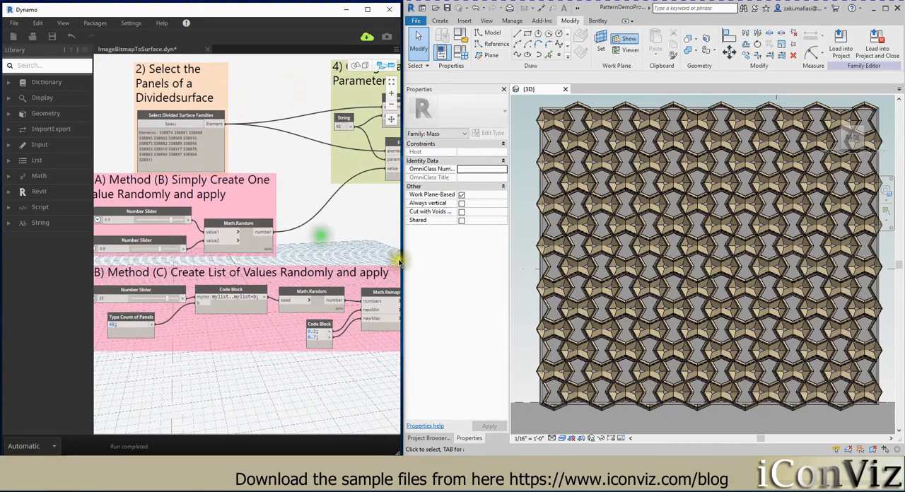
{"action": "left_click_drag", "start_coordinate": [400, 259], "coordinate": [472, 256]}
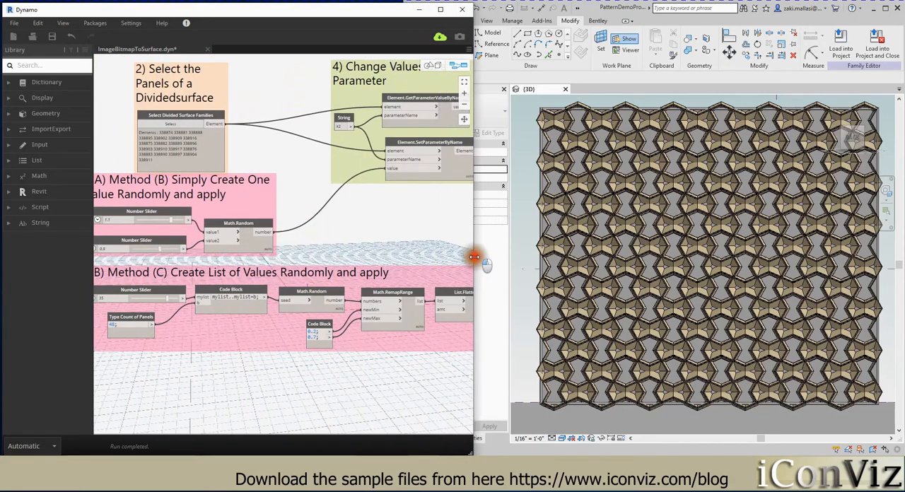
{"action": "left_click_drag", "start_coordinate": [396, 169], "coordinate": [311, 214]}
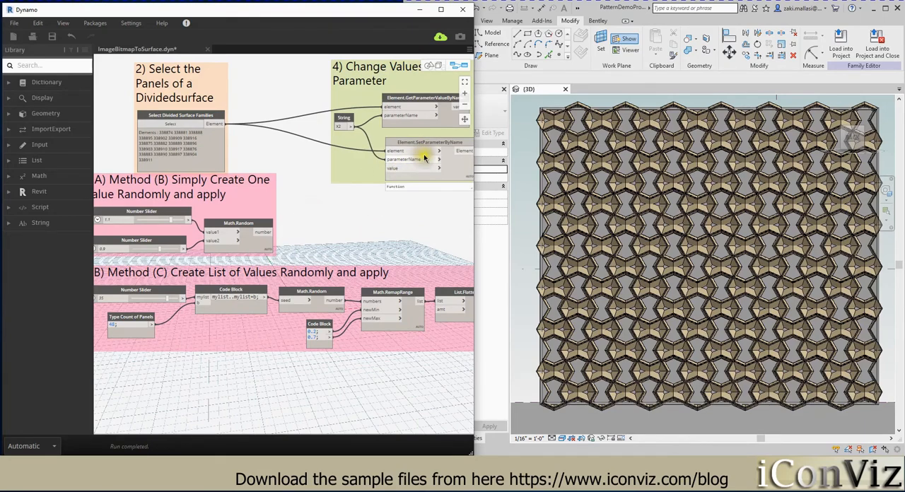
- Set the Method (C) number slider to 30 and enter 48 in the Type Count of Panels code block
{"action": "middle_click_drag", "start_coordinate": [329, 239], "coordinate": [404, 228]}
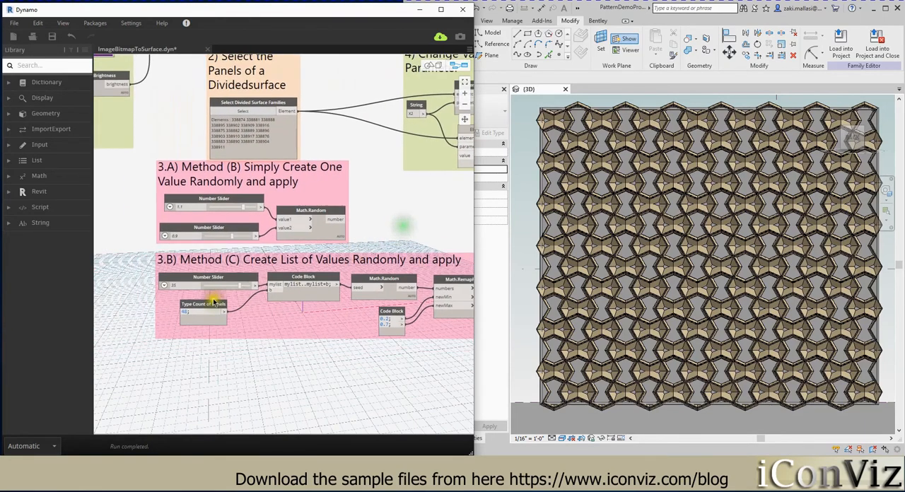
{"action": "scroll", "coordinate": [218, 298], "scroll_direction": "up", "scroll_amount": 3}
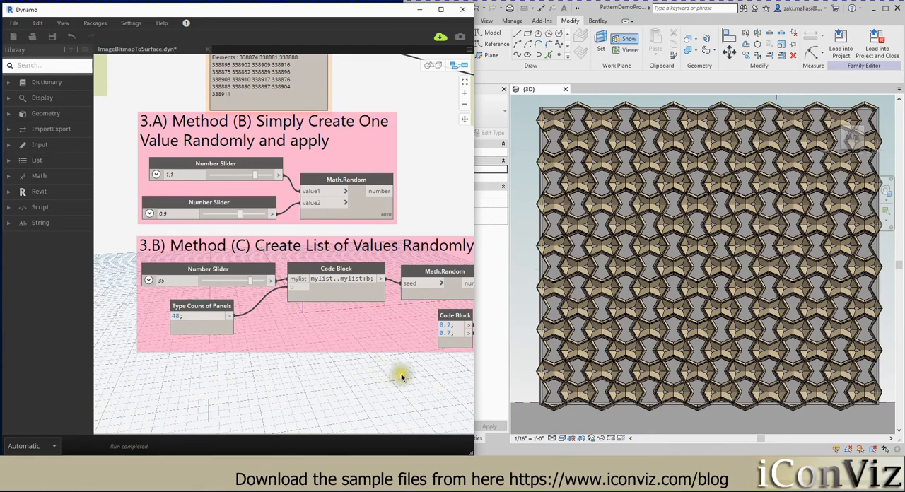
{"action": "middle_click_drag", "start_coordinate": [403, 374], "coordinate": [216, 370]}
{"action": "scroll", "coordinate": [219, 373], "scroll_direction": "down", "scroll_amount": 2}
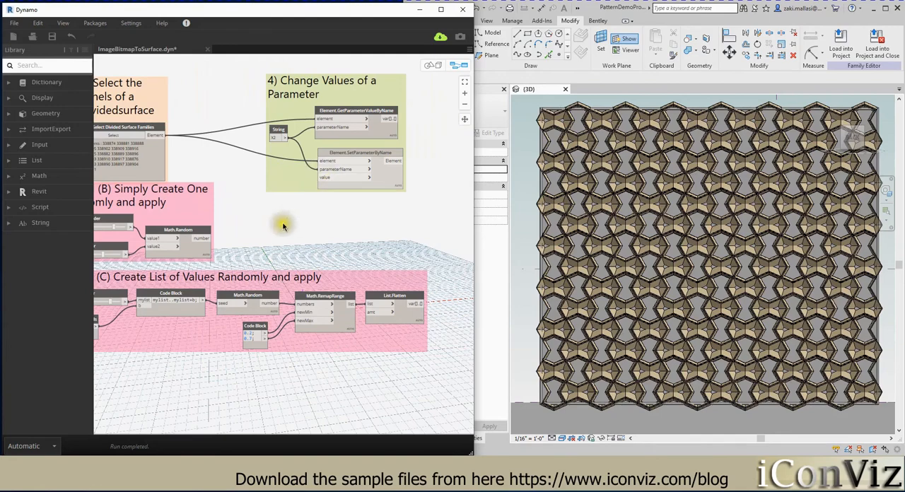
{"action": "middle_click_drag", "start_coordinate": [307, 215], "coordinate": [430, 174]}
{"action": "scroll", "coordinate": [237, 252], "scroll_direction": "up", "scroll_amount": 3}
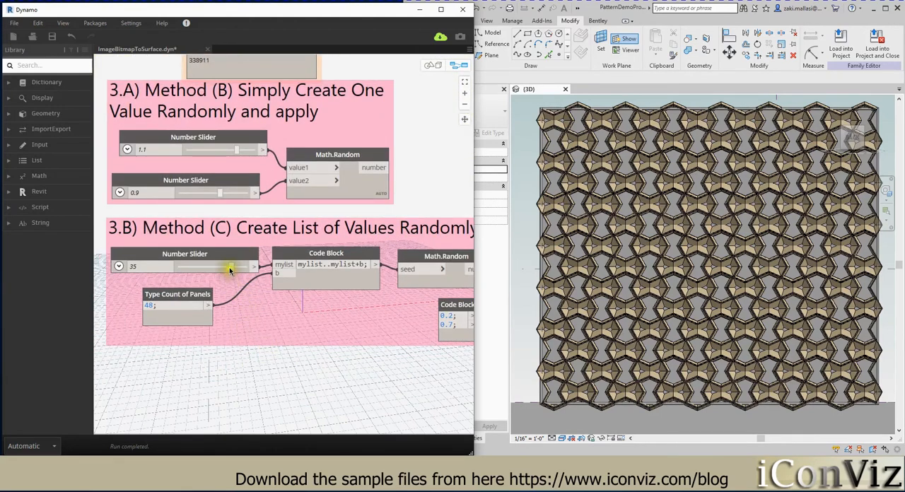
{"action": "left_click_drag", "start_coordinate": [233, 269], "coordinate": [227, 268]}
{"action": "type", "text": "48;"}
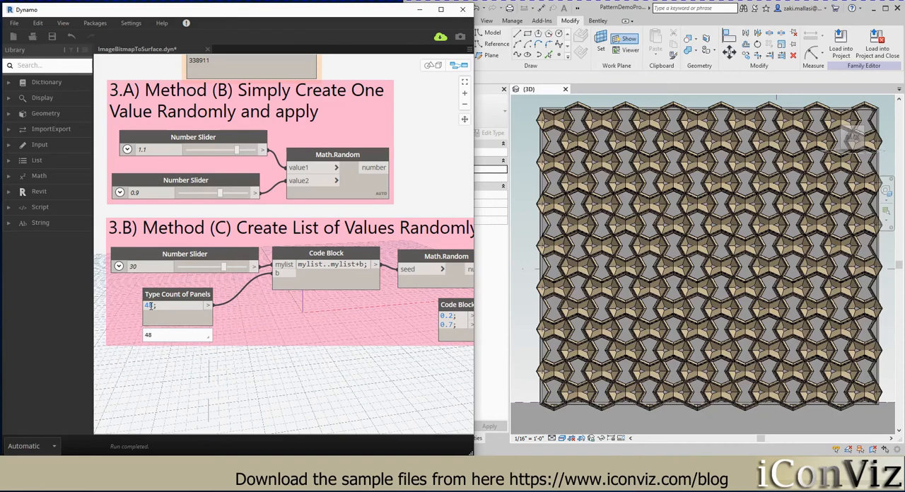
- Select the Bowtie divided surface in Revit to check its grid numbers, and preview the list from the mylist..mylist+b code block in Dynamo
{"action": "left_click", "coordinate": [563, 154]}
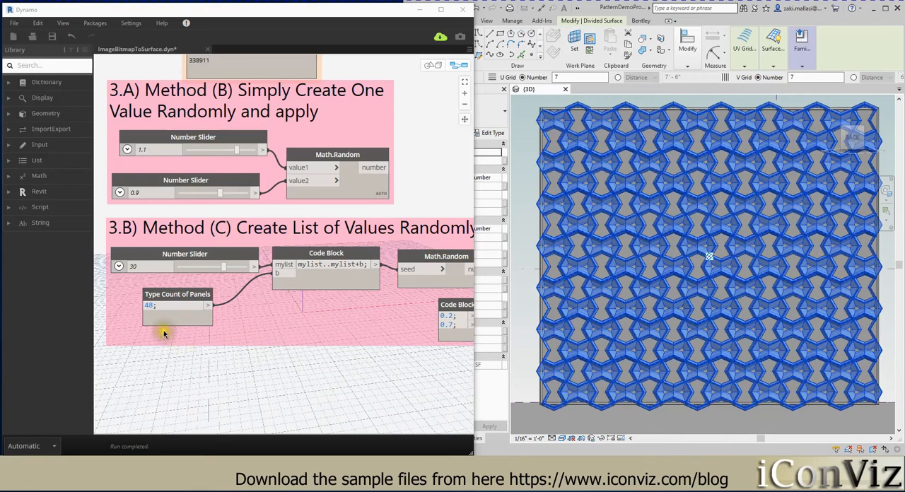
{"action": "mouse_move", "coordinate": [149, 309]}
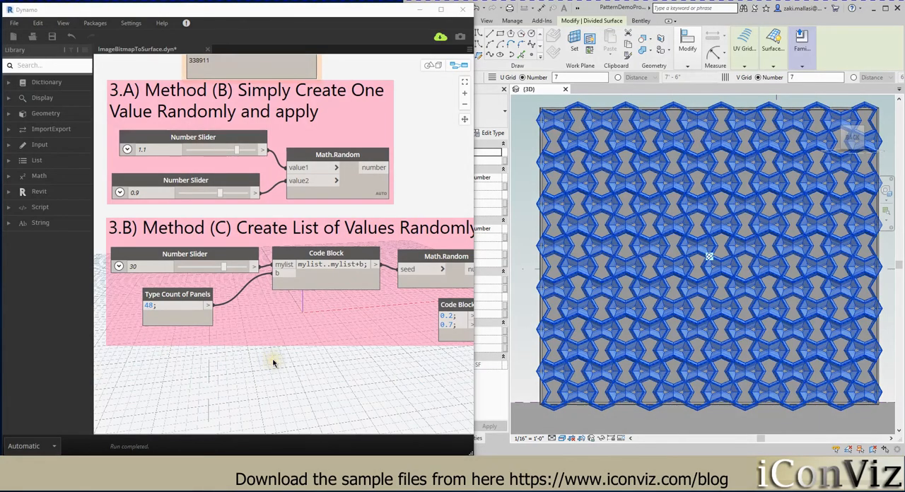
{"action": "middle_click_drag", "start_coordinate": [272, 358], "coordinate": [238, 366]}
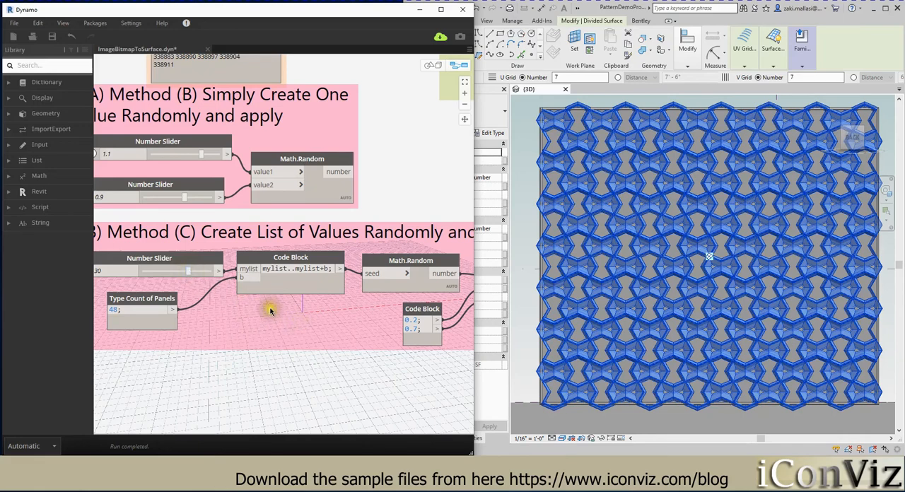
{"action": "mouse_move", "coordinate": [293, 279]}
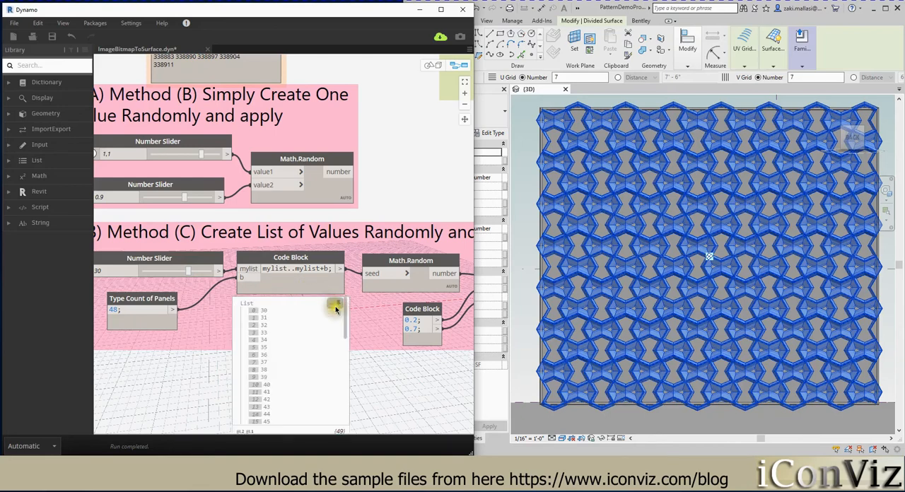
{"action": "left_click", "coordinate": [336, 307]}
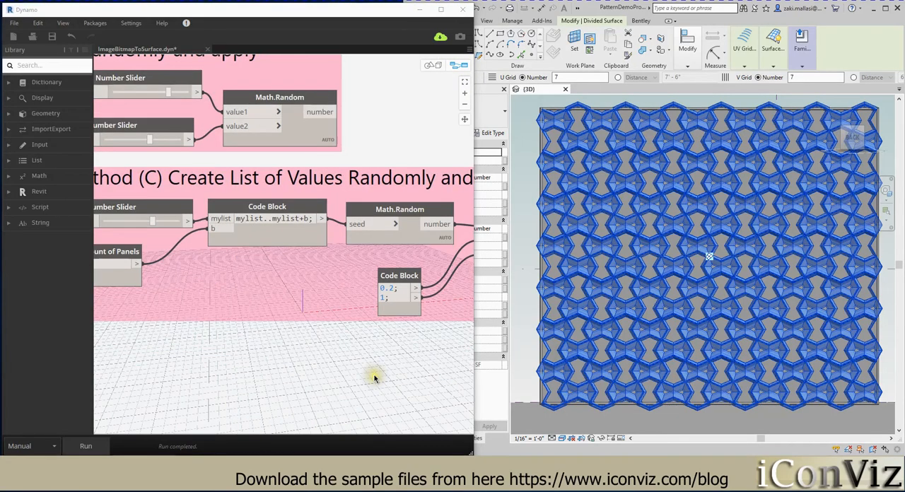
- Widen the Dynamo window to show all of Method (C) and keep the List.Flatten output preview open
{"action": "scroll", "coordinate": [375, 380], "scroll_direction": "down", "scroll_amount": 3}
{"action": "middle_click_drag", "start_coordinate": [394, 372], "coordinate": [325, 356]}
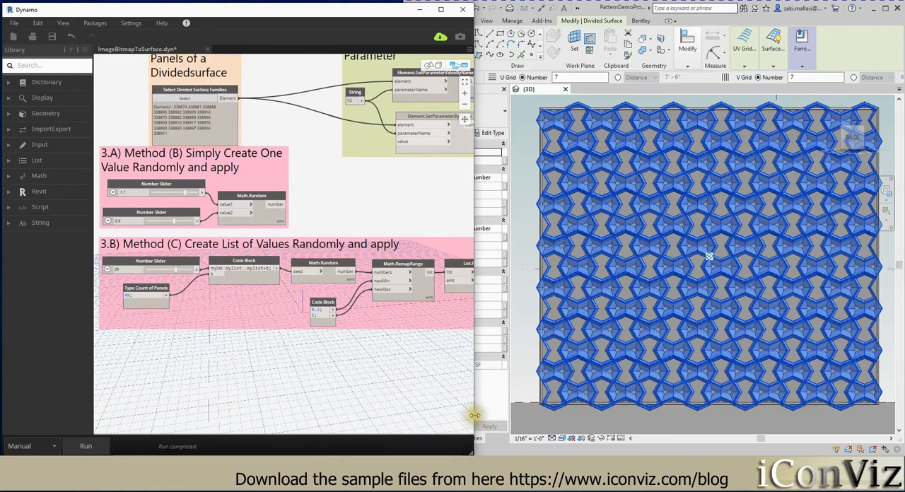
{"action": "left_click_drag", "start_coordinate": [475, 415], "coordinate": [665, 414]}
{"action": "middle_click_drag", "start_coordinate": [408, 378], "coordinate": [474, 380]}
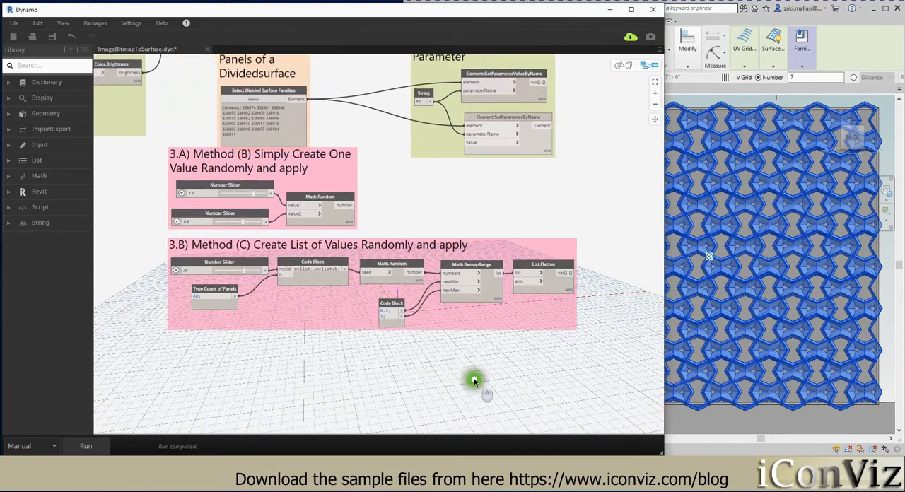
{"action": "scroll", "coordinate": [481, 380], "scroll_direction": "up", "scroll_amount": 3}
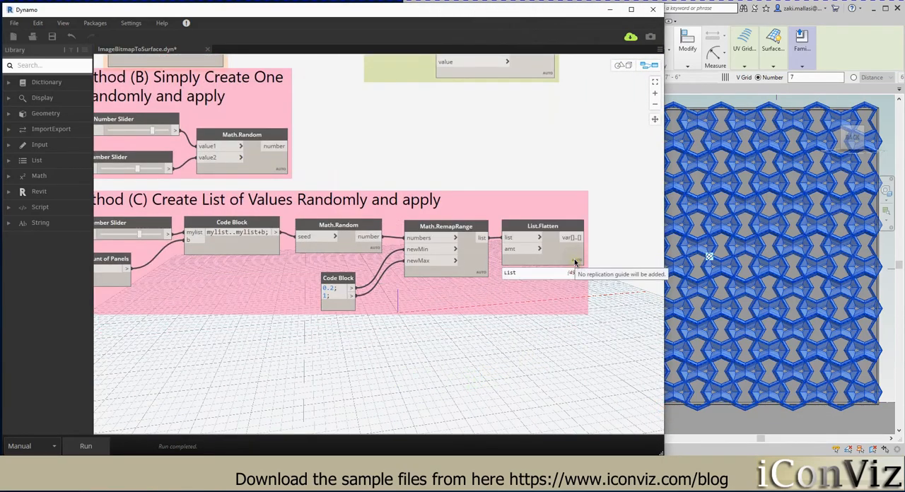
{"action": "left_click", "coordinate": [575, 271]}
{"action": "middle_click_drag", "start_coordinate": [398, 357], "coordinate": [467, 356]}
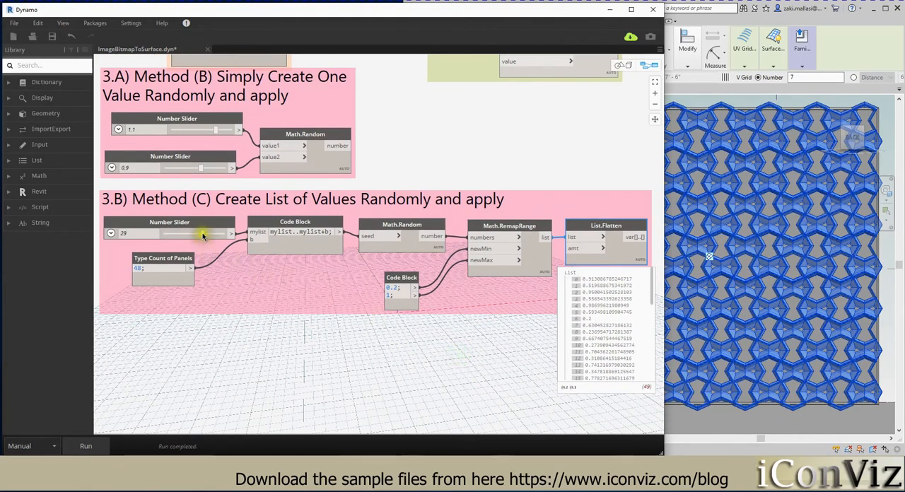
- Run the graph with the Method (C) number slider at 16 and again at 24 to regenerate the random list
{"action": "left_click_drag", "start_coordinate": [203, 236], "coordinate": [185, 236]}
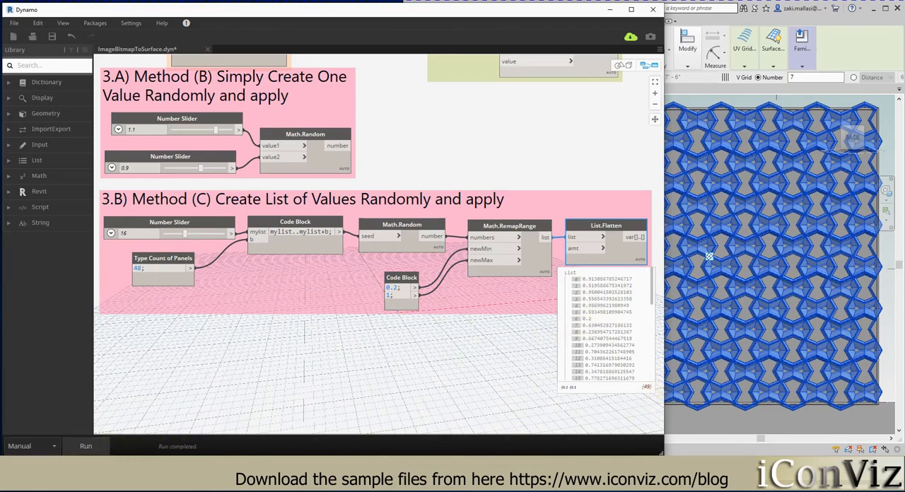
{"action": "left_click", "coordinate": [86, 447]}
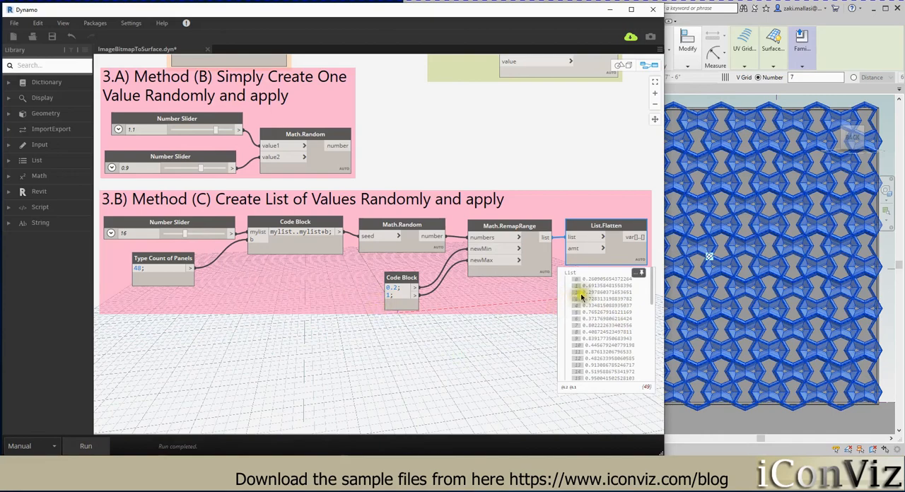
{"action": "left_click_drag", "start_coordinate": [186, 237], "coordinate": [197, 236]}
{"action": "left_click", "coordinate": [92, 448]}
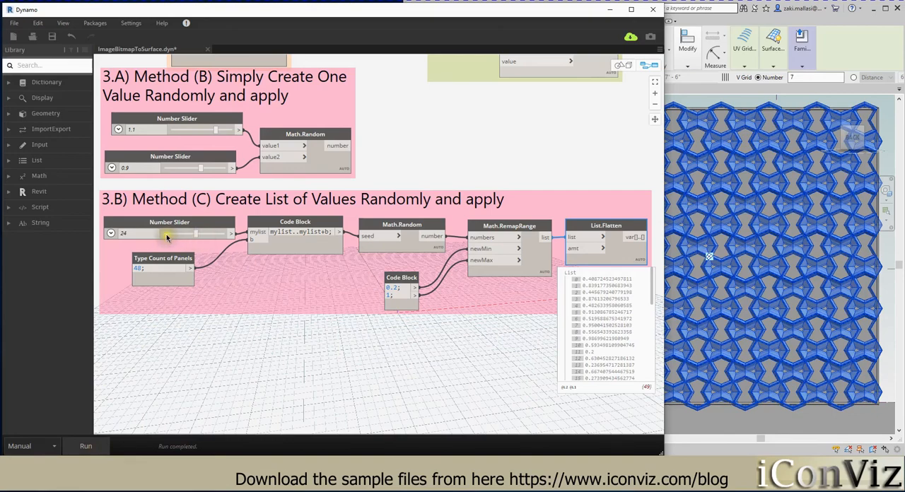
- Set the Math.RemapRange code block limits to 0.3 for newMin and 0.9 for newMax and run the graph
{"action": "double_click", "coordinate": [395, 288]}
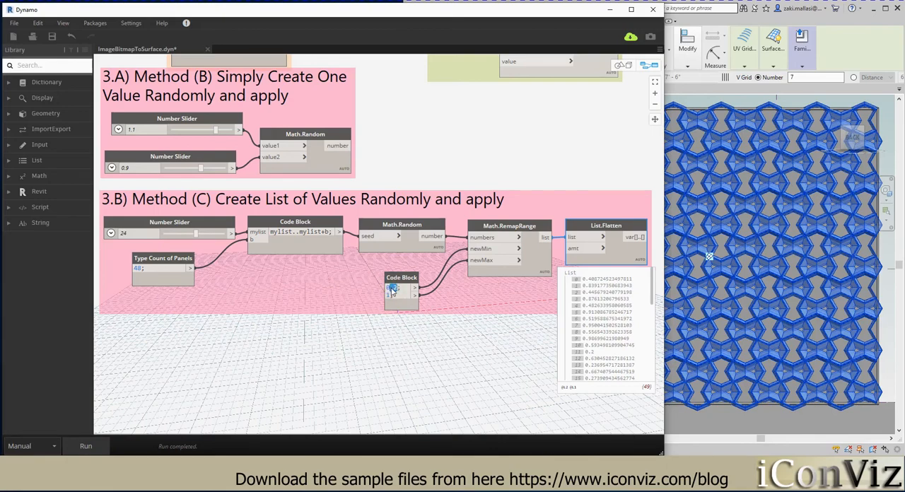
{"action": "left_click", "coordinate": [390, 294]}
{"action": "double_click", "coordinate": [391, 291]}
{"action": "type", "text": "0.3"}
{"action": "left_click", "coordinate": [389, 295]}
{"action": "type", "text": "0.9;"}
{"action": "left_click", "coordinate": [399, 345]}
{"action": "left_click", "coordinate": [87, 448]}
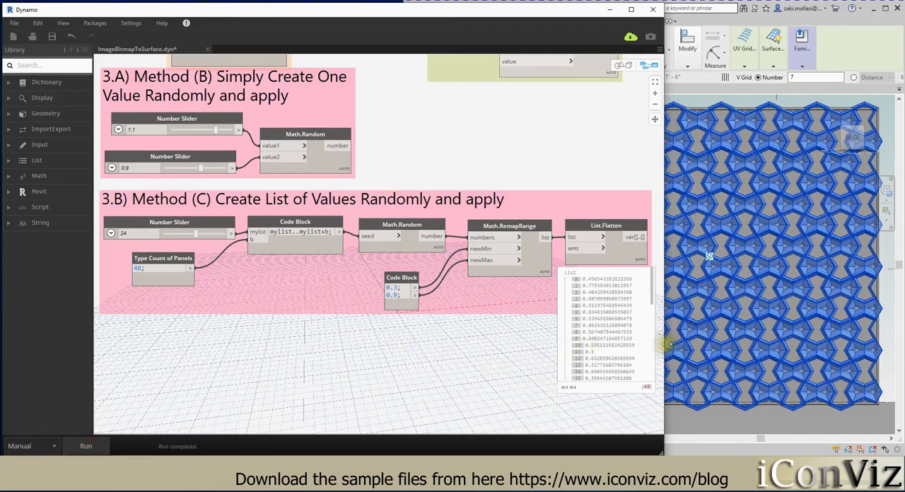
- Narrow the Dynamo window, connect the List.Flatten output to the value input of Element.SetParameterByName, and run the graph
{"action": "left_click_drag", "start_coordinate": [665, 344], "coordinate": [423, 331]}
{"action": "scroll", "coordinate": [237, 350], "scroll_direction": "down", "scroll_amount": 3}
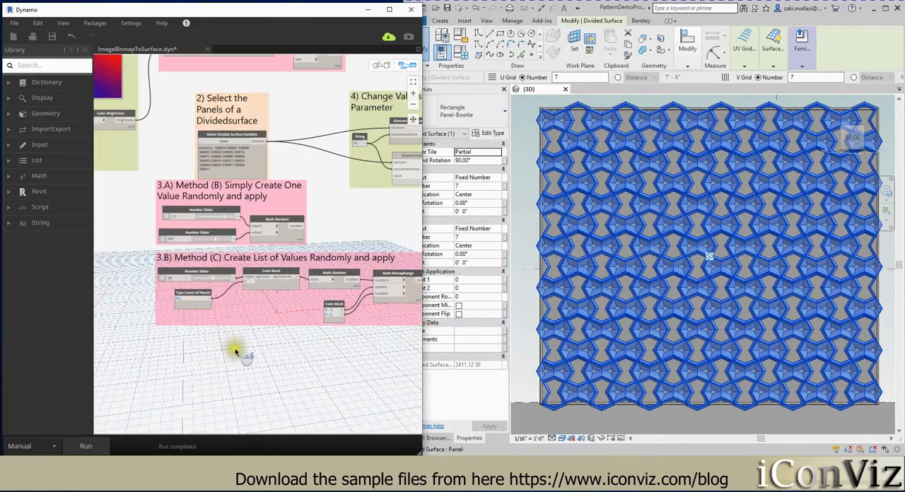
{"action": "middle_click_drag", "start_coordinate": [314, 347], "coordinate": [148, 351]}
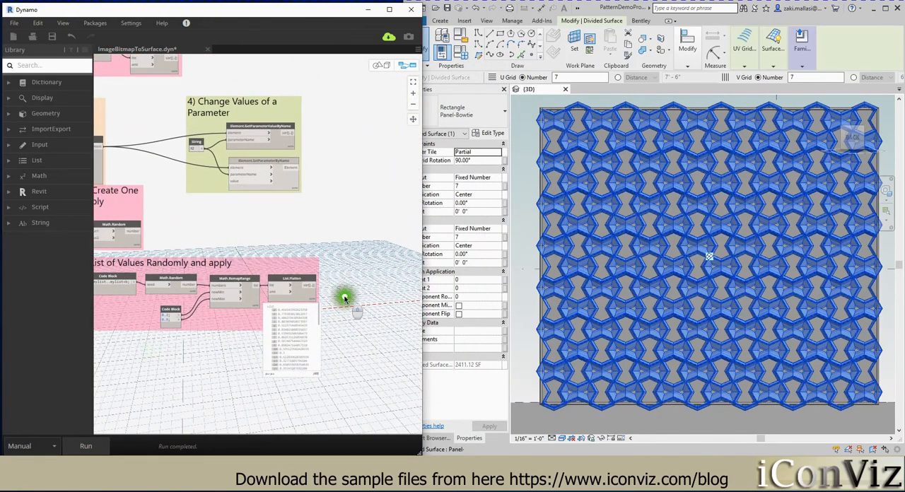
{"action": "scroll", "coordinate": [346, 304], "scroll_direction": "up", "scroll_amount": 4}
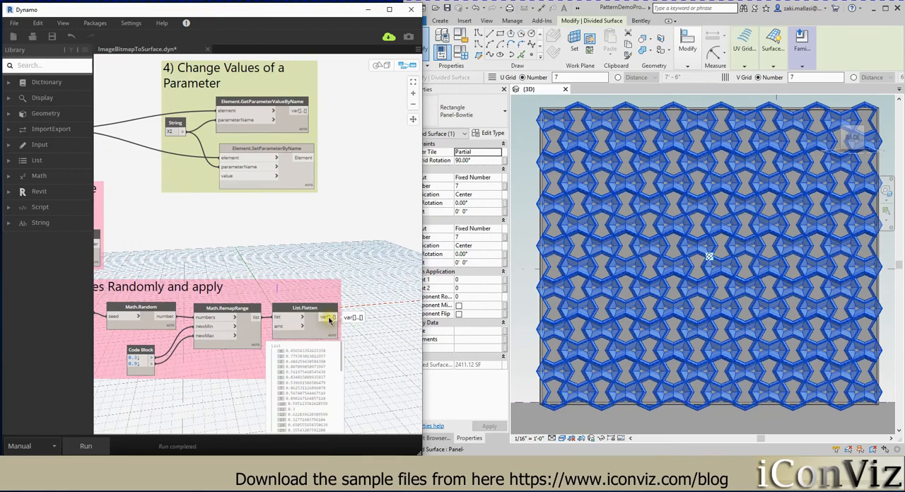
{"action": "left_click", "coordinate": [329, 320]}
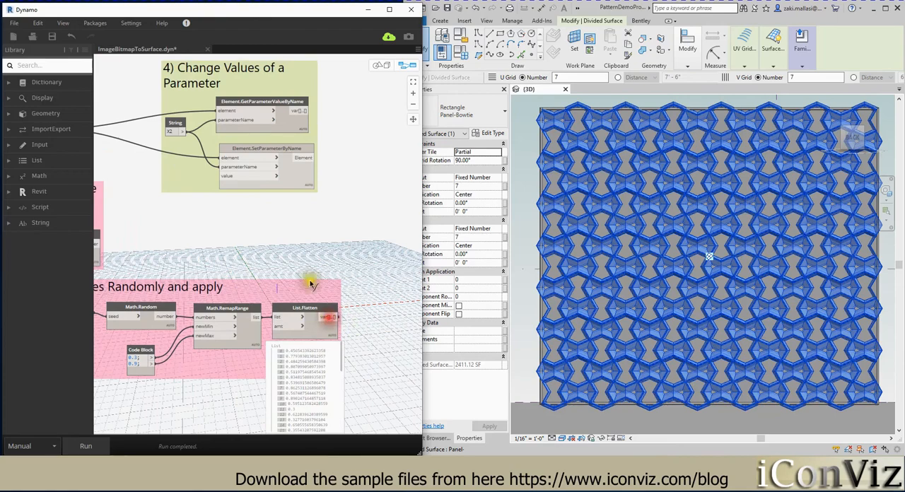
{"action": "left_click", "coordinate": [239, 177]}
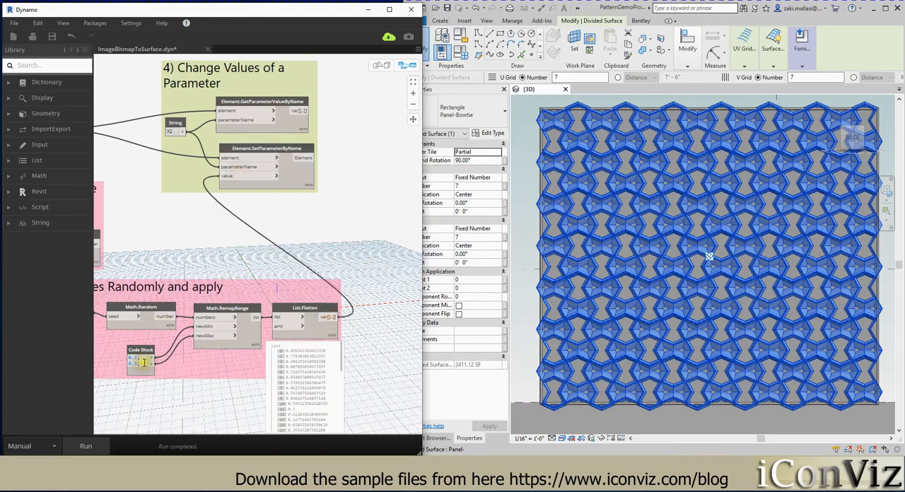
{"action": "left_click", "coordinate": [95, 448]}
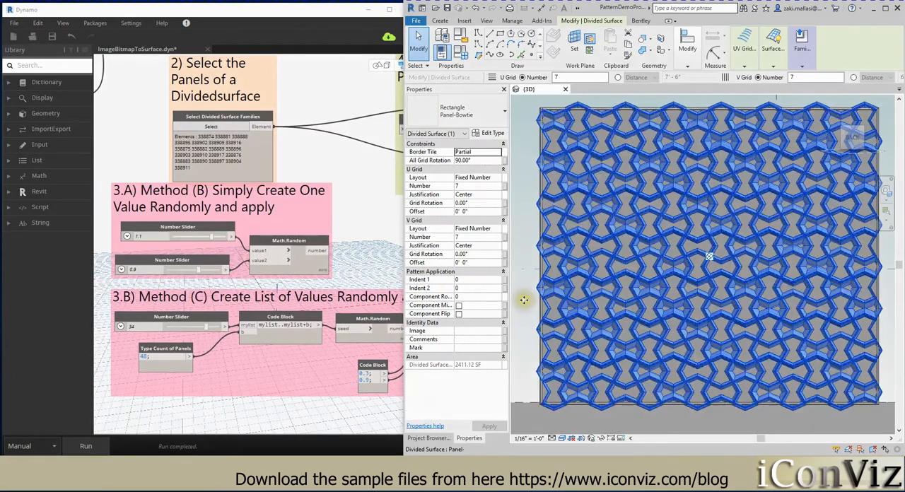
{"action": "left_click", "coordinate": [529, 294]}
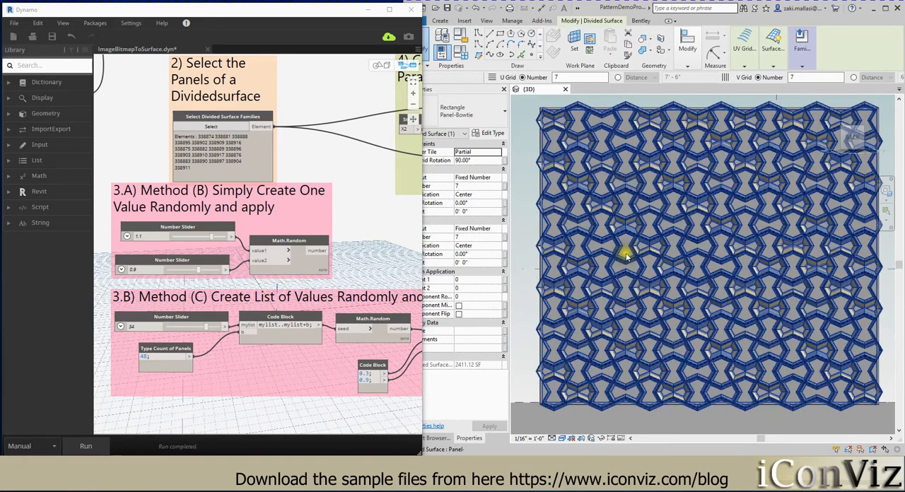
- Temporarily isolate the Panel-Bowtie divided surface in the 3D view
{"action": "left_click", "coordinate": [626, 251]}
{"action": "left_click", "coordinate": [599, 439]}
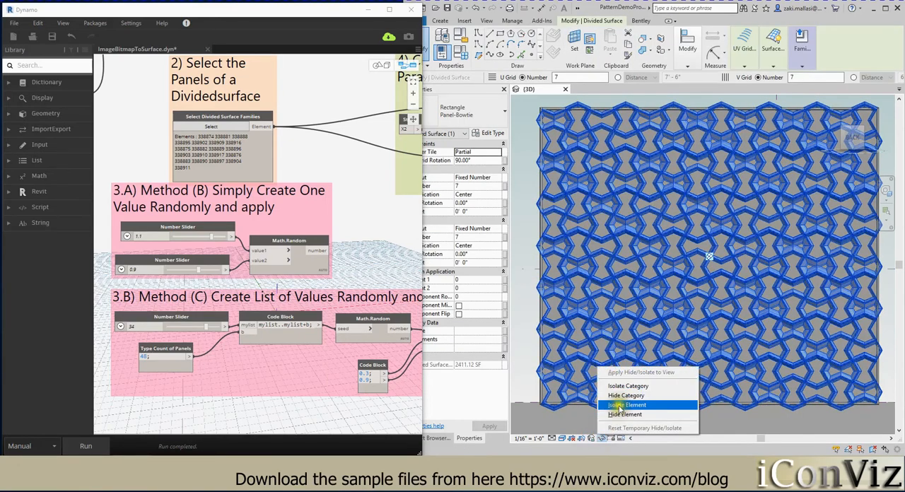
{"action": "left_click", "coordinate": [621, 407]}
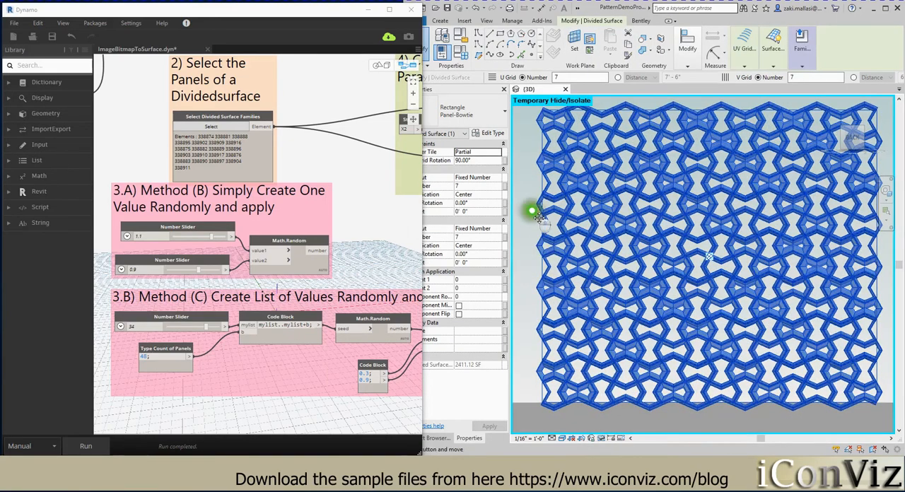
{"action": "mouse_move", "coordinate": [530, 208]}
{"action": "middle_mouse_down"}
{"action": "mouse_move", "coordinate": [531, 235]}
{"action": "mouse_move", "coordinate": [539, 223]}
{"action": "mouse_move", "coordinate": [529, 220]}
{"action": "middle_mouse_up"}
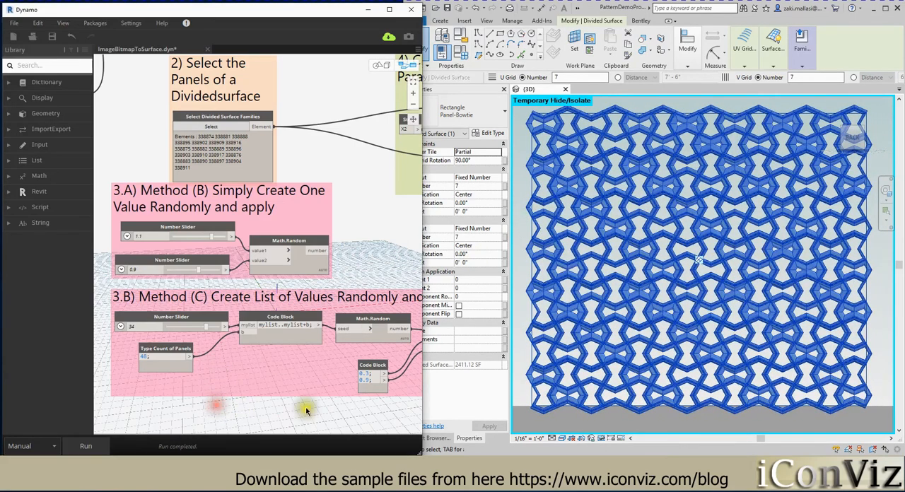
- Set the second limit in the Method (C) code block to 1.5
{"action": "left_click", "coordinate": [367, 380]}
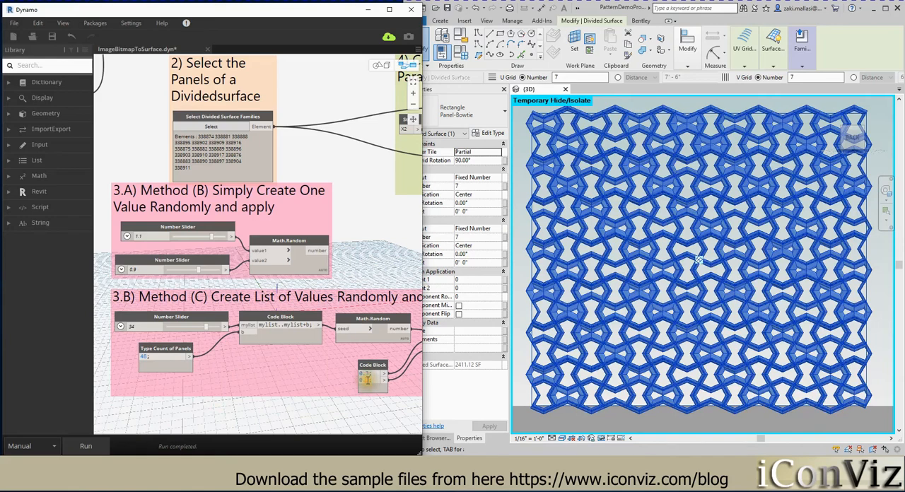
{"action": "left_click_drag", "start_coordinate": [368, 381], "coordinate": [355, 382]}
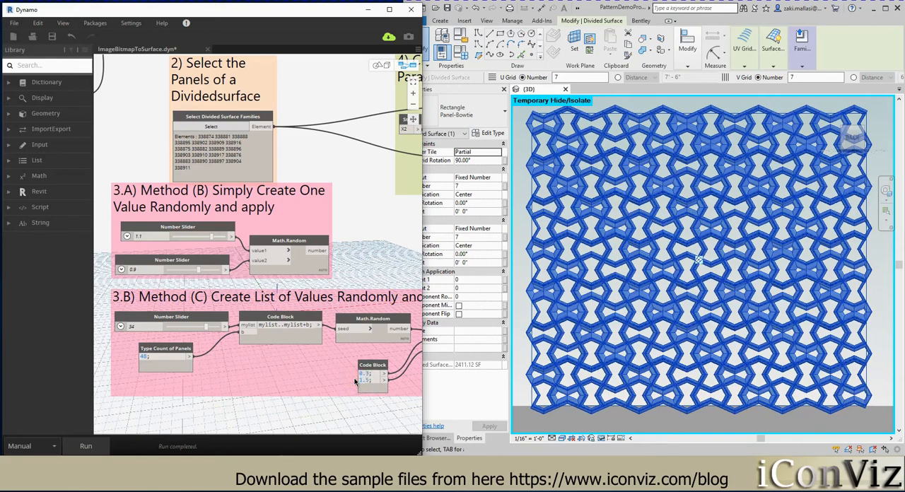
{"action": "left_click", "coordinate": [255, 395]}
- Set the parameter-name String node to X1 and run the graph
{"action": "scroll", "coordinate": [214, 325], "scroll_direction": "down", "scroll_amount": 3}
{"action": "mouse_move", "coordinate": [306, 290]}
{"action": "middle_mouse_down"}
{"action": "mouse_move", "coordinate": [164, 294]}
{"action": "mouse_move", "coordinate": [303, 307]}
{"action": "middle_mouse_up"}
{"action": "scroll", "coordinate": [257, 249], "scroll_direction": "up", "scroll_amount": 5}
{"action": "double_click", "coordinate": [260, 237]}
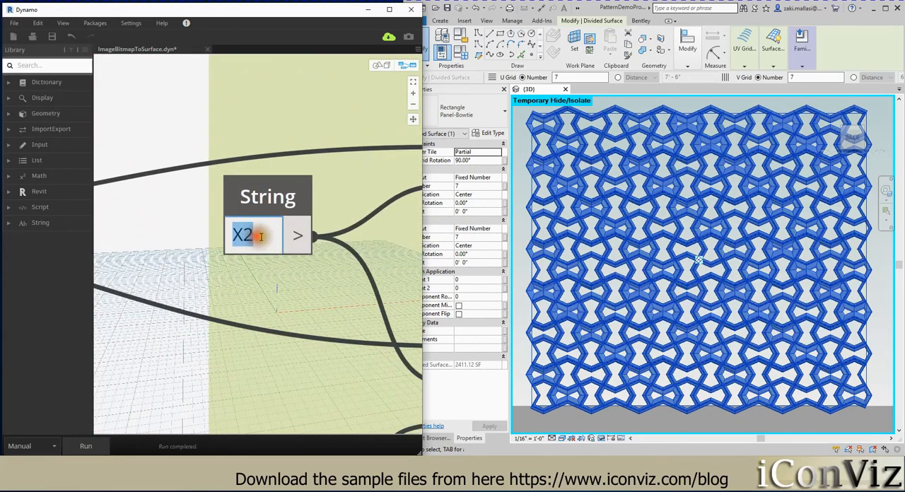
{"action": "type", "text": "X1"}
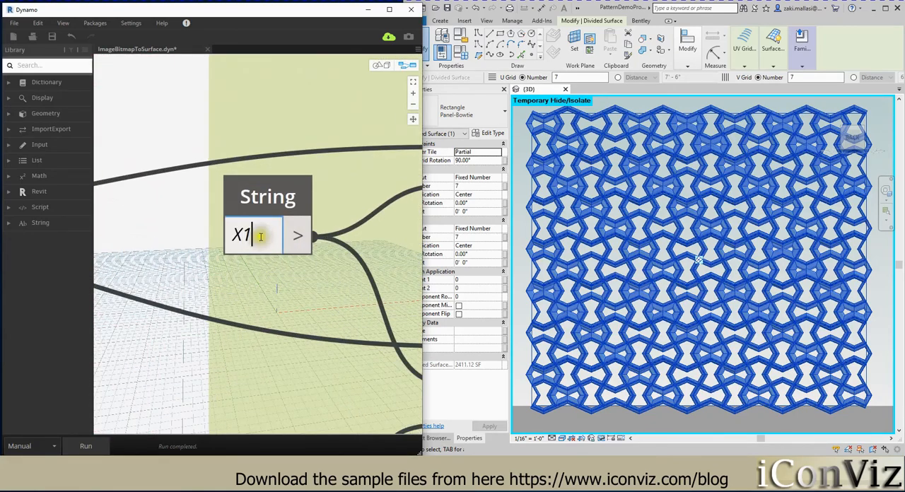
{"action": "left_click", "coordinate": [167, 229]}
{"action": "scroll", "coordinate": [378, 207], "scroll_direction": "down", "scroll_amount": 3}
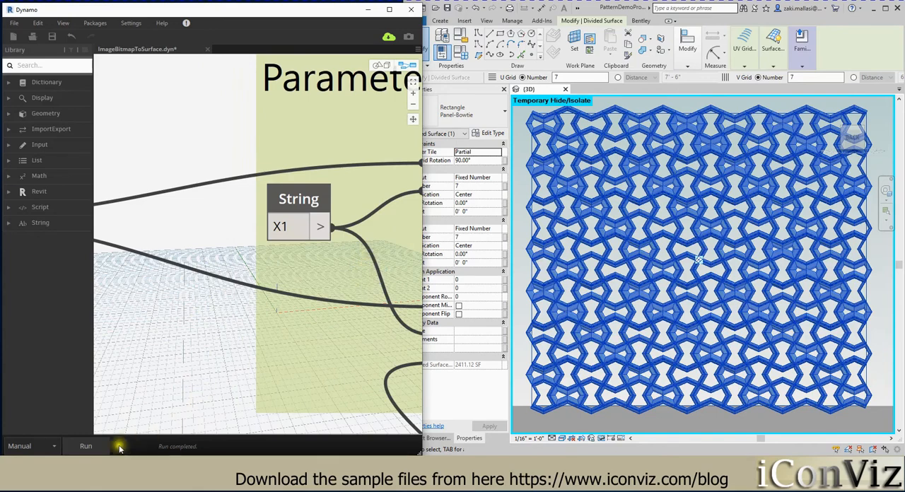
{"action": "left_click", "coordinate": [94, 446]}
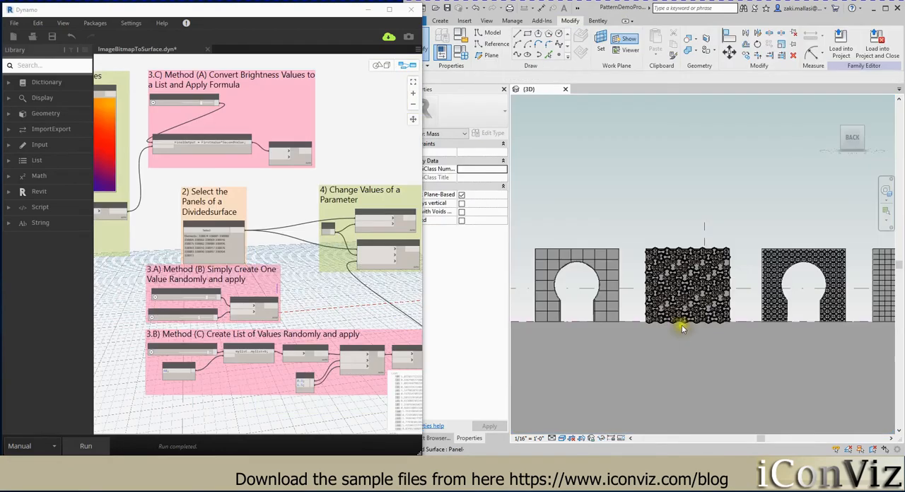
- Change the panel type of the bowtie divided surface to Panel-Islamic
{"action": "scroll", "coordinate": [682, 327], "scroll_direction": "up", "scroll_amount": 5}
{"action": "scroll", "coordinate": [697, 238], "scroll_direction": "down", "scroll_amount": 3}
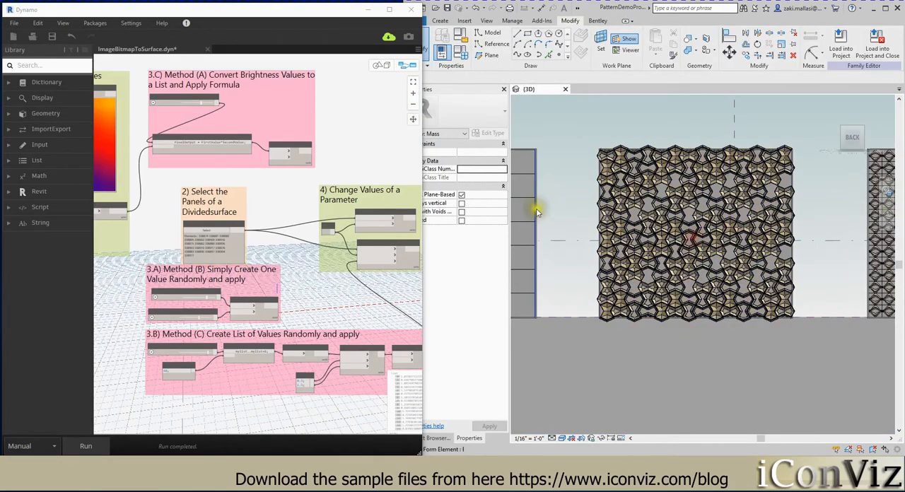
{"action": "left_click", "coordinate": [672, 166]}
{"action": "left_click", "coordinate": [463, 111]}
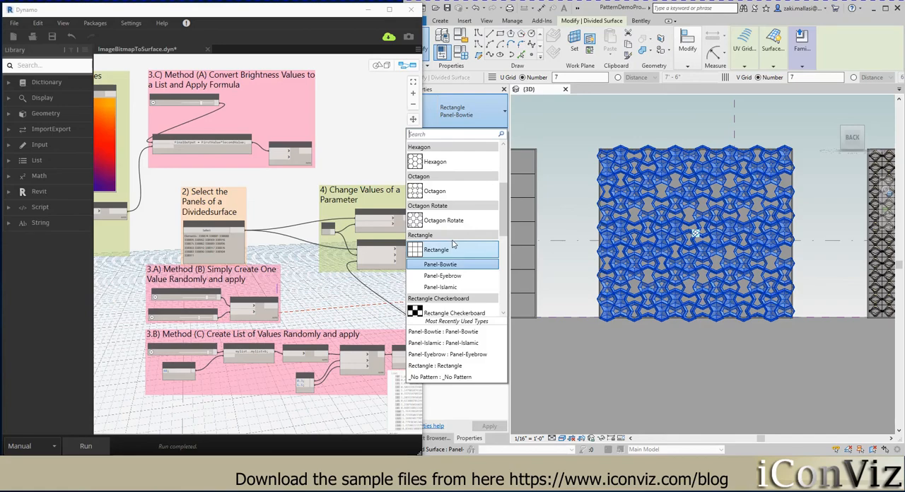
{"action": "left_click", "coordinate": [463, 287]}
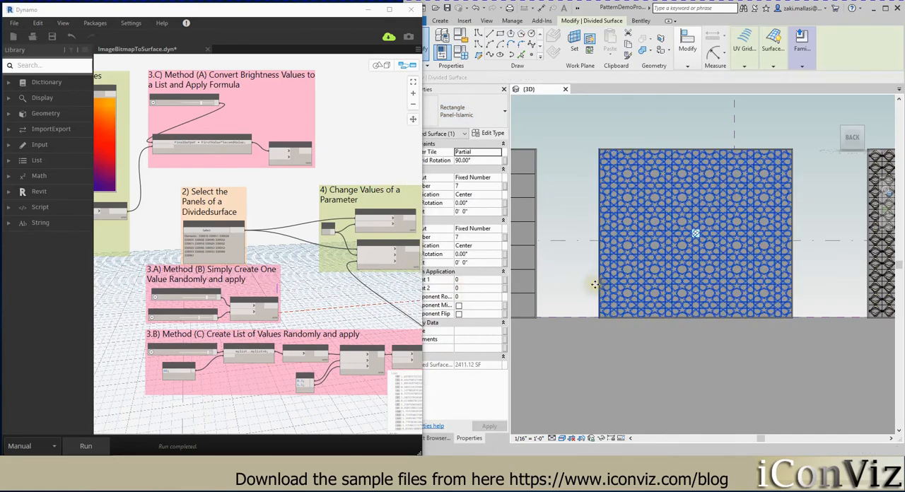
{"action": "left_click", "coordinate": [565, 175]}
{"action": "scroll", "coordinate": [595, 206], "scroll_direction": "up", "scroll_amount": 2}
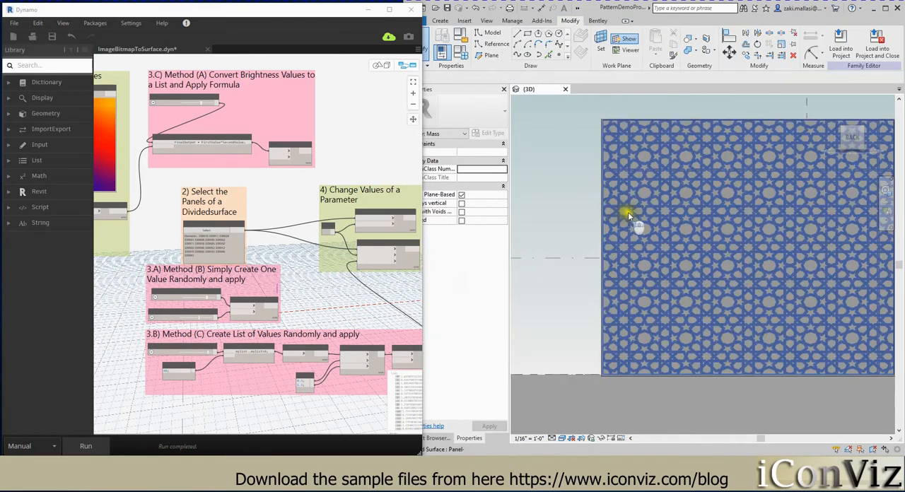
- Load the image AID-(7X7).jpg into the File Path node of the brightness values group
{"action": "middle_click_drag", "start_coordinate": [269, 203], "coordinate": [345, 205]}
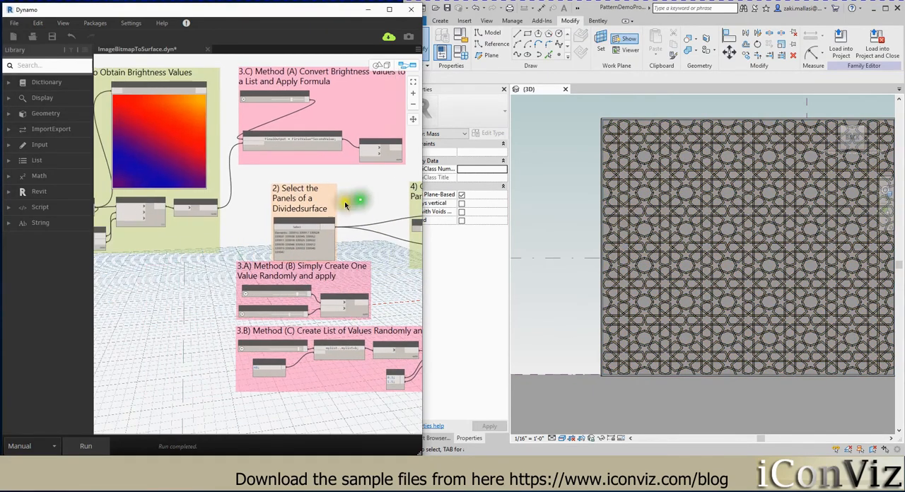
{"action": "middle_click_drag", "start_coordinate": [256, 186], "coordinate": [361, 225]}
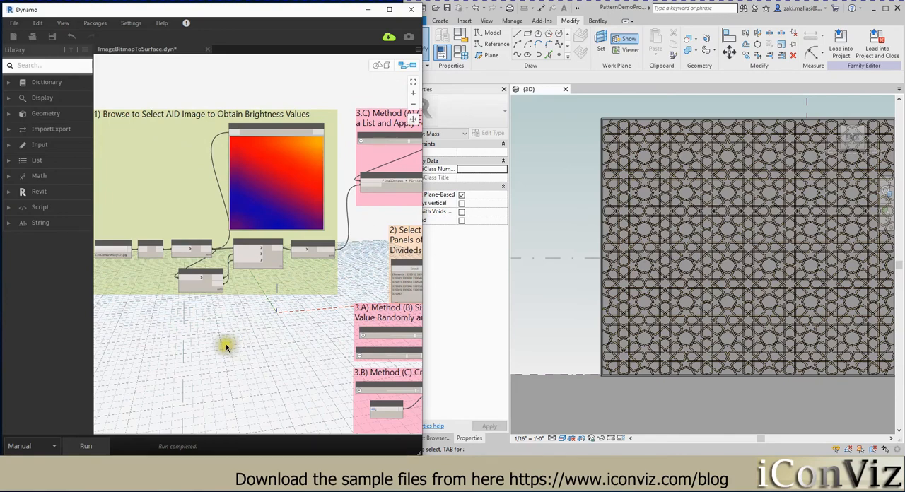
{"action": "scroll", "coordinate": [261, 327], "scroll_direction": "up", "scroll_amount": 5}
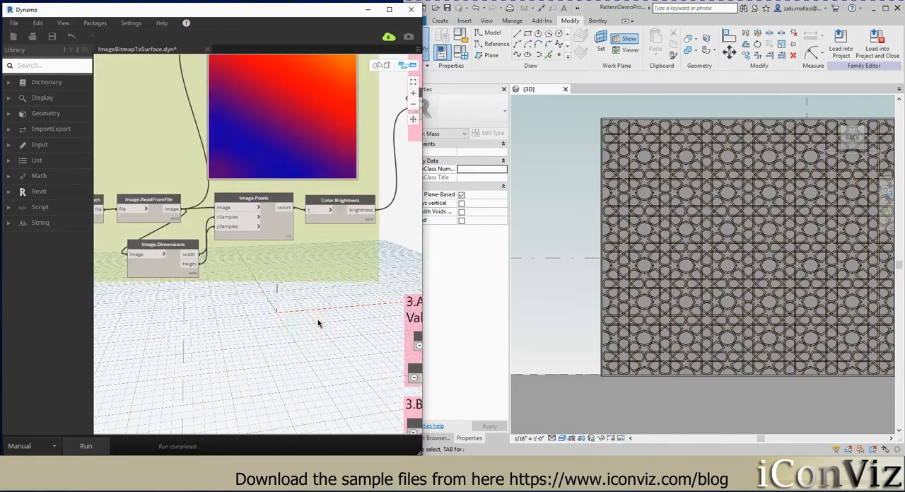
{"action": "middle_click_drag", "start_coordinate": [313, 323], "coordinate": [398, 343]}
{"action": "middle_click_drag", "start_coordinate": [269, 340], "coordinate": [306, 351]}
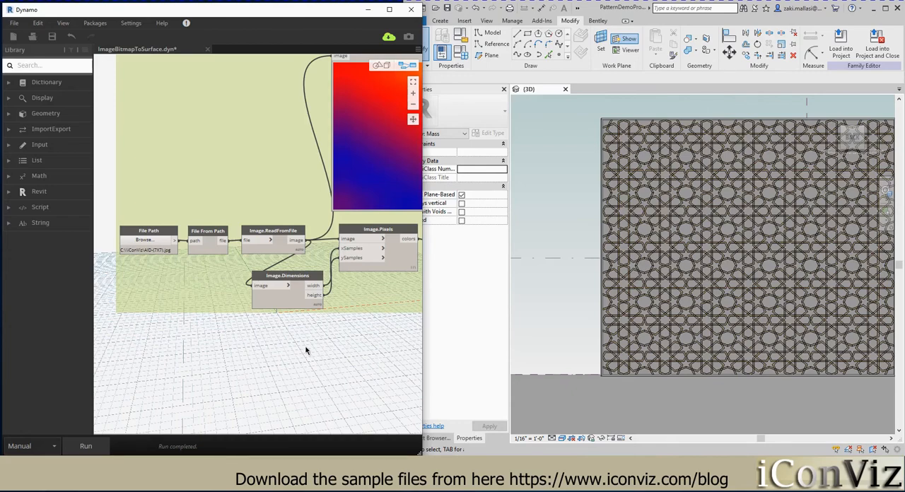
{"action": "left_click", "coordinate": [303, 349]}
{"action": "left_click", "coordinate": [154, 241]}
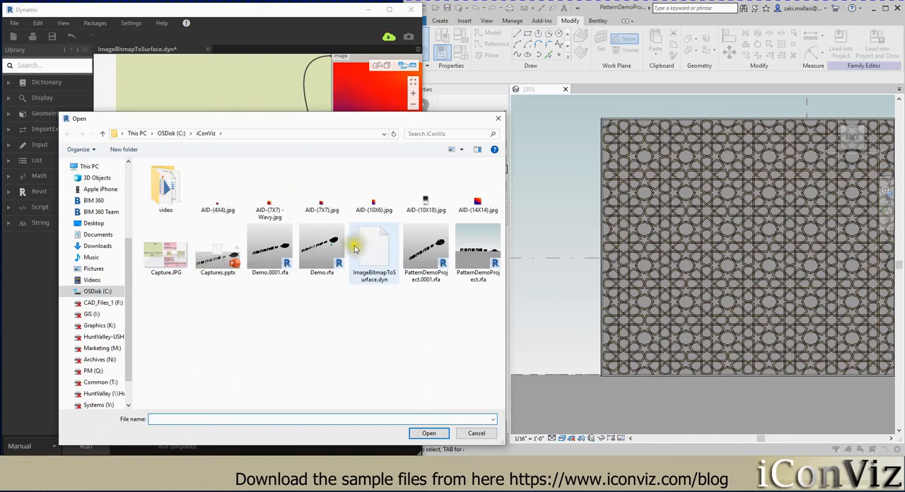
{"action": "double_click", "coordinate": [323, 208]}
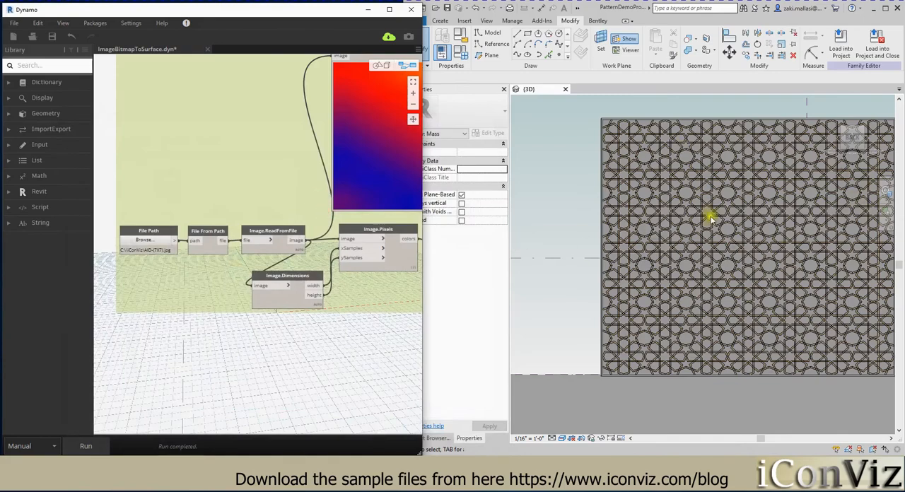
- Temporarily isolate the Panel-Islamic divided surface in the 3D view and clear the selection
{"action": "middle_click_drag", "start_coordinate": [579, 204], "coordinate": [530, 212]}
{"action": "left_click", "coordinate": [644, 224]}
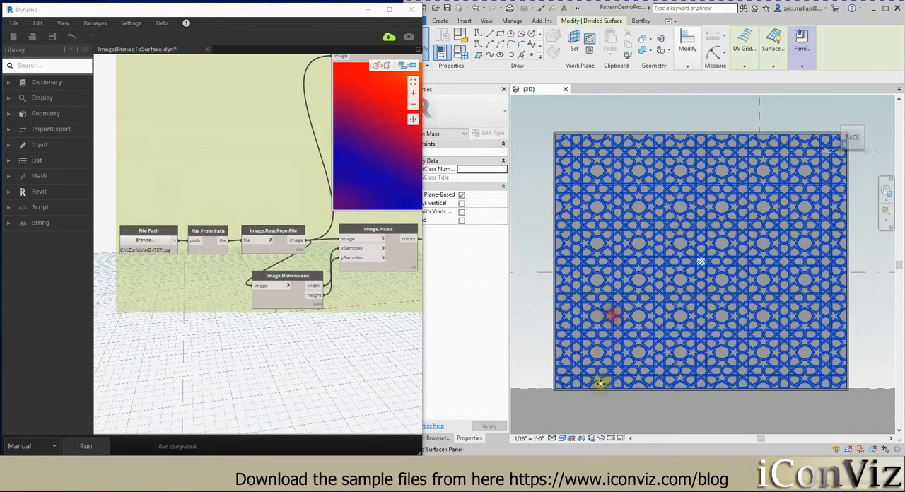
{"action": "left_click", "coordinate": [603, 438]}
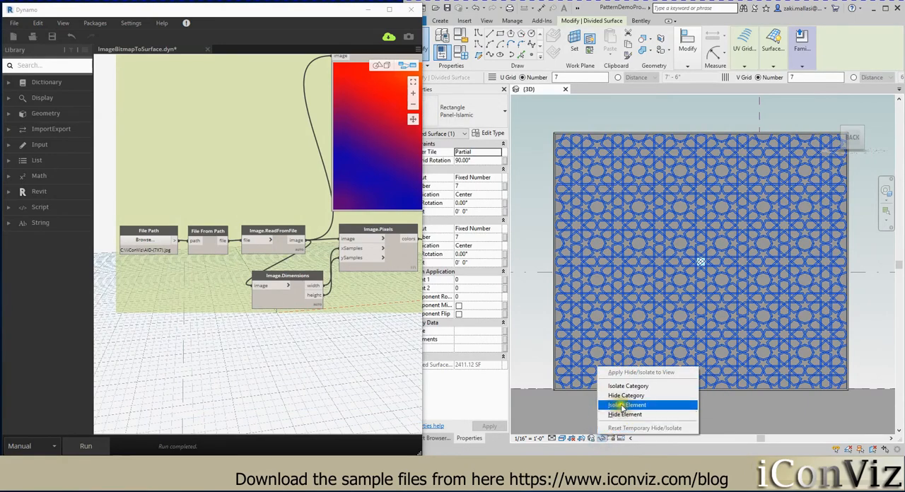
{"action": "left_click", "coordinate": [623, 404]}
{"action": "left_click", "coordinate": [536, 216]}
- Keep the output preview of the Image.Dimensions node open to check the image's width and height
{"action": "left_click", "coordinate": [293, 354]}
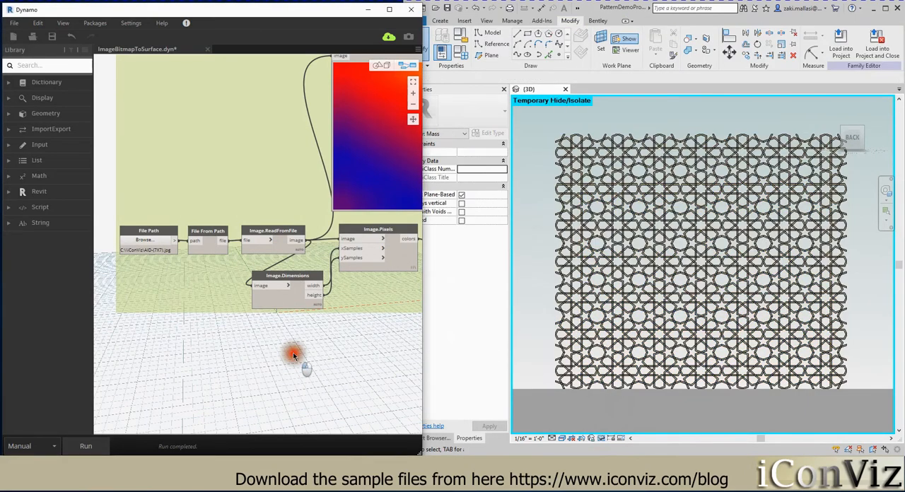
{"action": "middle_click_drag", "start_coordinate": [310, 336], "coordinate": [267, 314]}
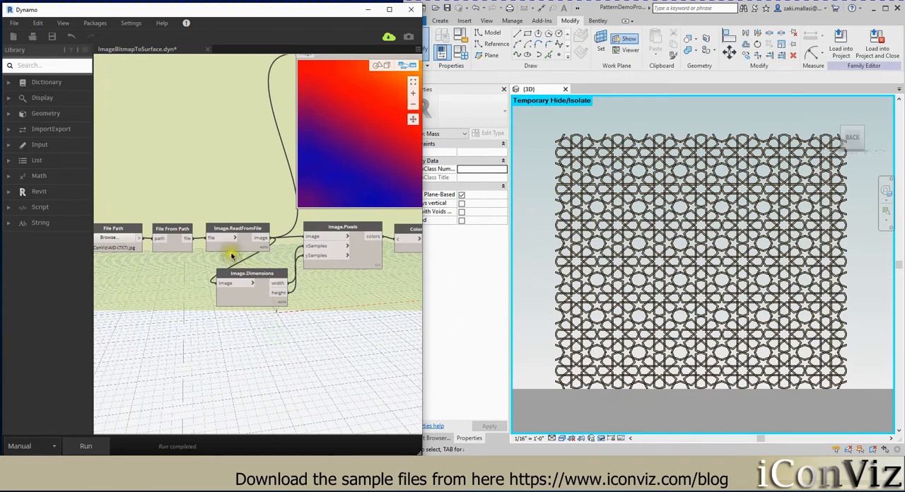
{"action": "mouse_move", "coordinate": [236, 239]}
{"action": "mouse_move", "coordinate": [255, 300]}
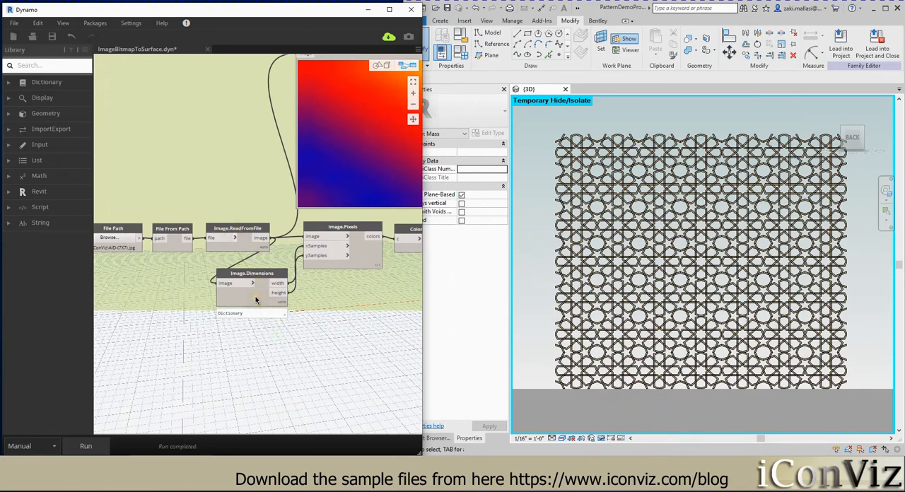
{"action": "mouse_move", "coordinate": [283, 313]}
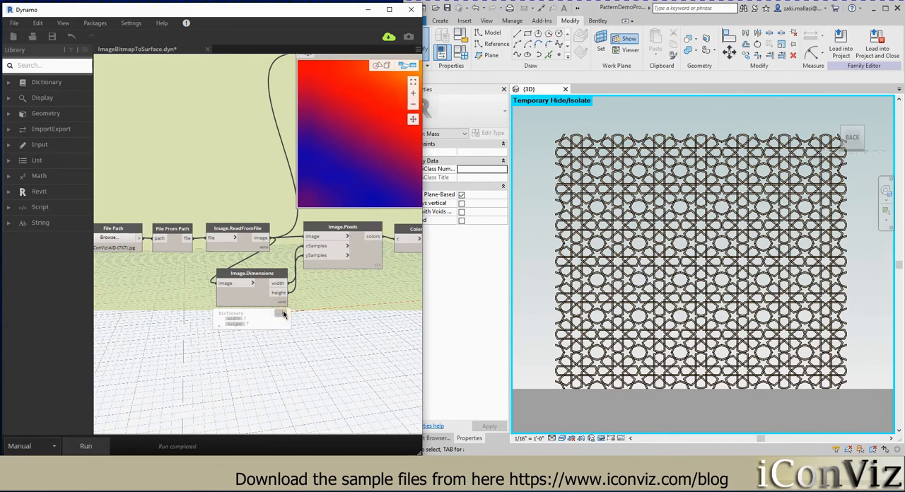
{"action": "left_click", "coordinate": [283, 312]}
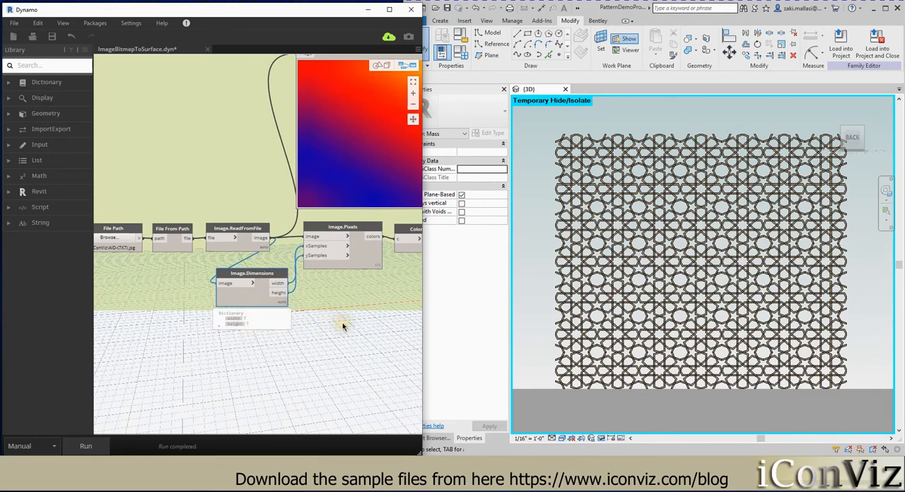
- Keep the Color.Brightness output preview open to examine the list of brightness values
{"action": "middle_click_drag", "start_coordinate": [342, 322], "coordinate": [223, 357]}
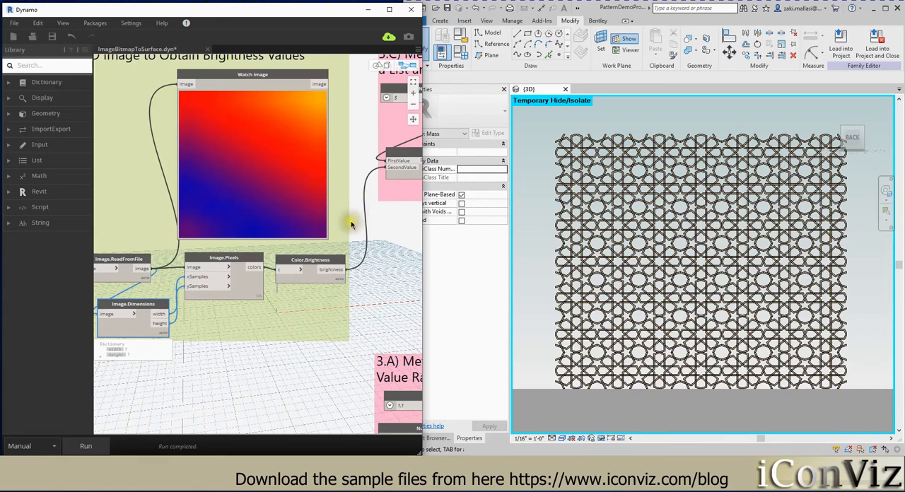
{"action": "mouse_move", "coordinate": [338, 278]}
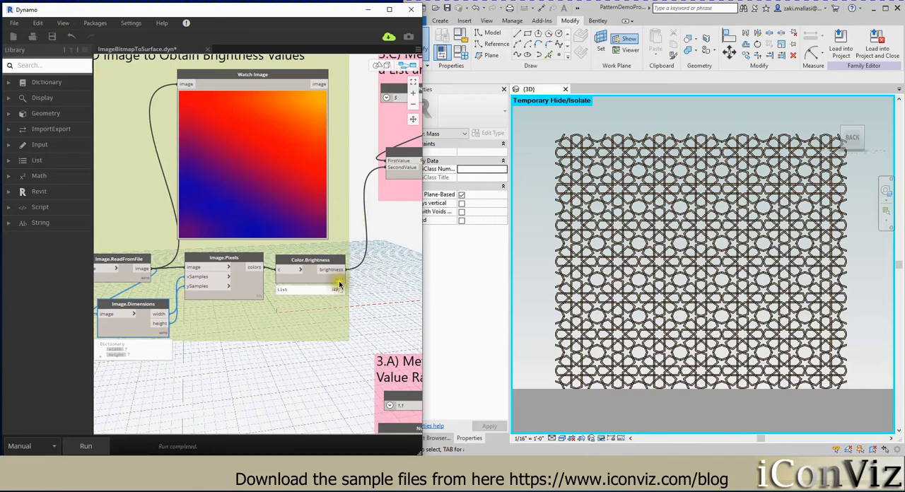
{"action": "left_click", "coordinate": [340, 292]}
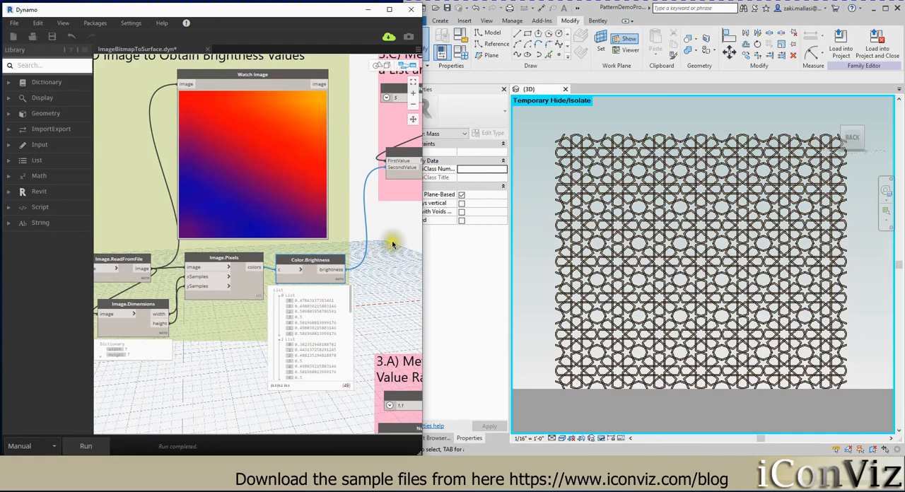
- Set the Method (A) number slider that multiplies the brightness values to 1.2
{"action": "middle_click_drag", "start_coordinate": [390, 238], "coordinate": [171, 316]}
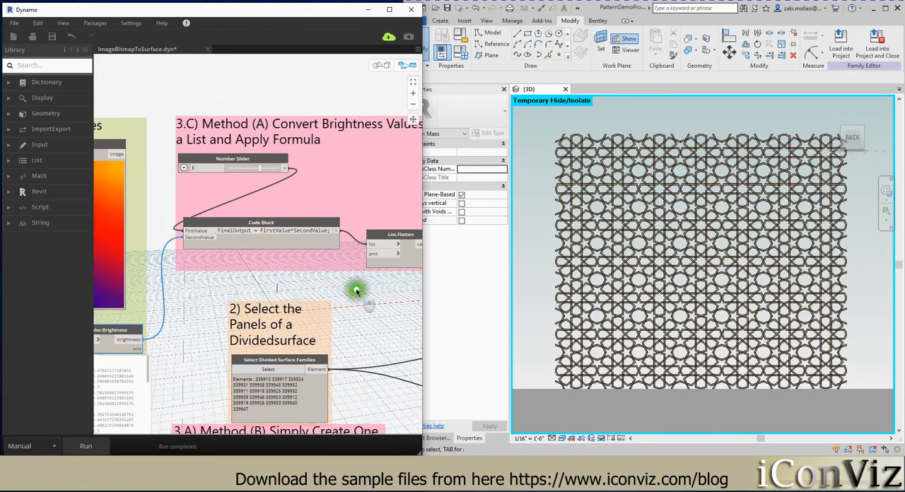
{"action": "middle_click_drag", "start_coordinate": [357, 291], "coordinate": [357, 268]}
{"action": "middle_click_drag", "start_coordinate": [233, 263], "coordinate": [289, 242]}
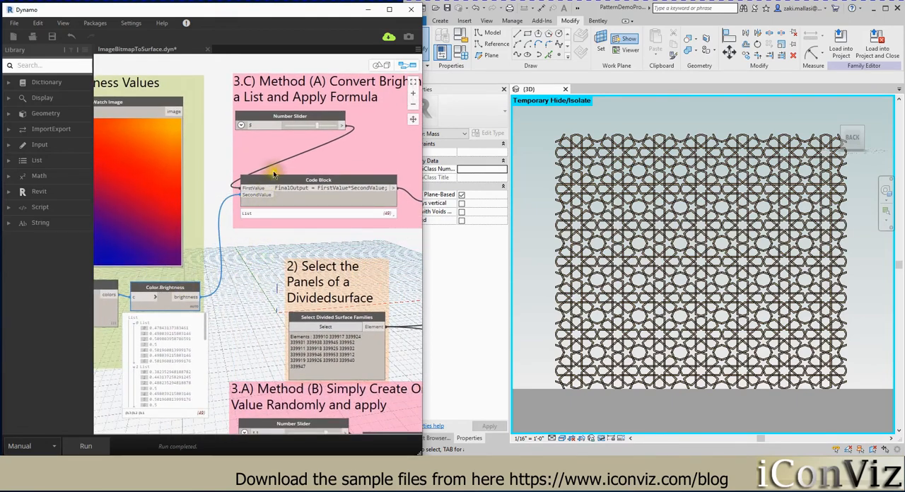
{"action": "left_click", "coordinate": [258, 124]}
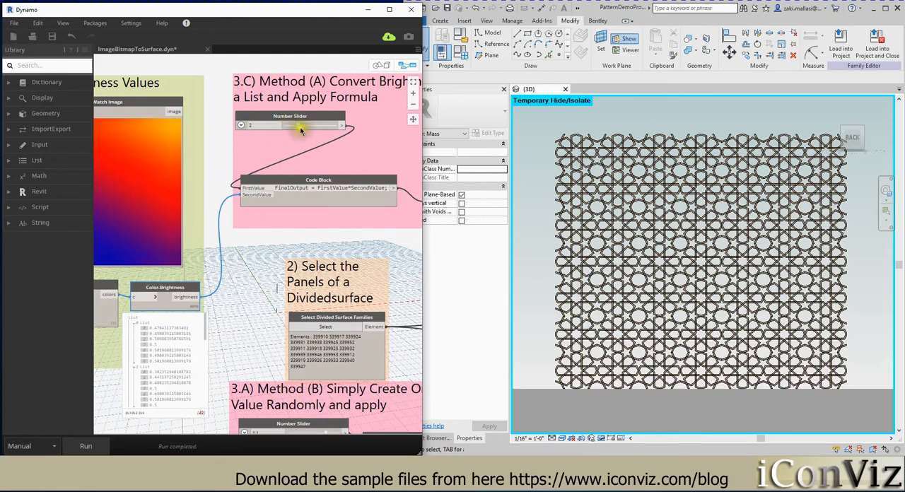
{"action": "left_click_drag", "start_coordinate": [298, 128], "coordinate": [292, 124]}
{"action": "middle_click_drag", "start_coordinate": [377, 239], "coordinate": [334, 254]}
{"action": "mouse_move", "coordinate": [283, 213]}
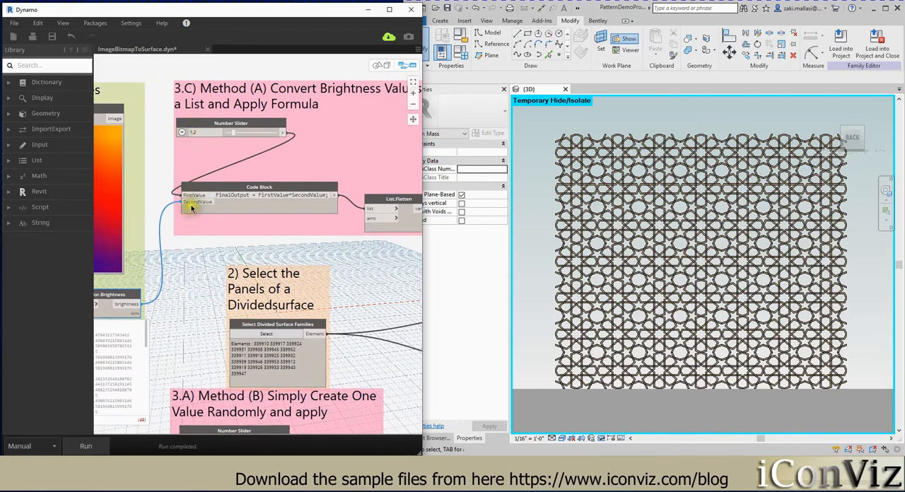
{"action": "mouse_move", "coordinate": [198, 206]}
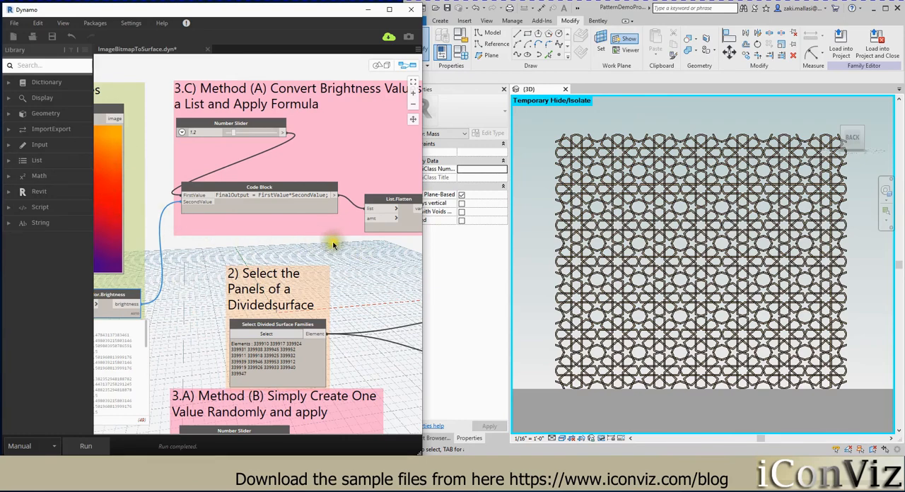
{"action": "middle_click_drag", "start_coordinate": [371, 243], "coordinate": [291, 225]}
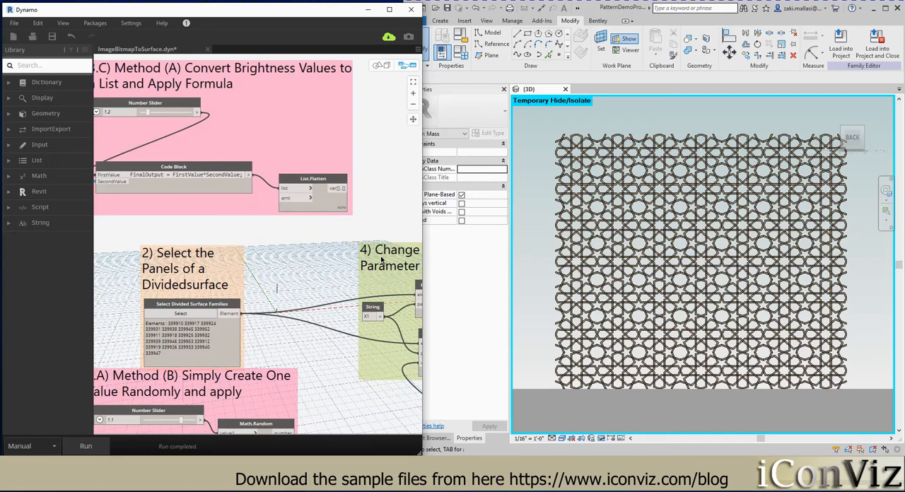
- Connect the List.Flatten output of Method (A) to the value input of the Element.SetParameterByName node
{"action": "scroll", "coordinate": [251, 249], "scroll_direction": "down", "scroll_amount": 3}
{"action": "scroll", "coordinate": [248, 239], "scroll_direction": "up", "scroll_amount": 3}
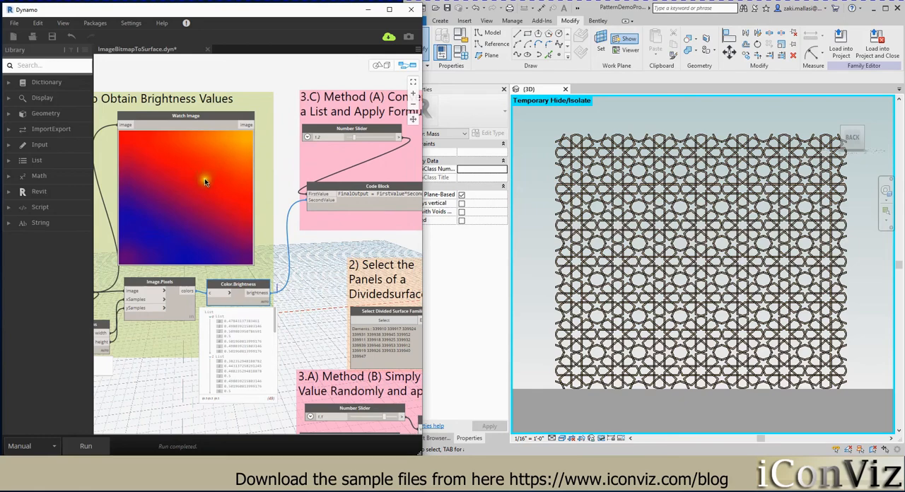
{"action": "middle_click_drag", "start_coordinate": [397, 248], "coordinate": [203, 242]}
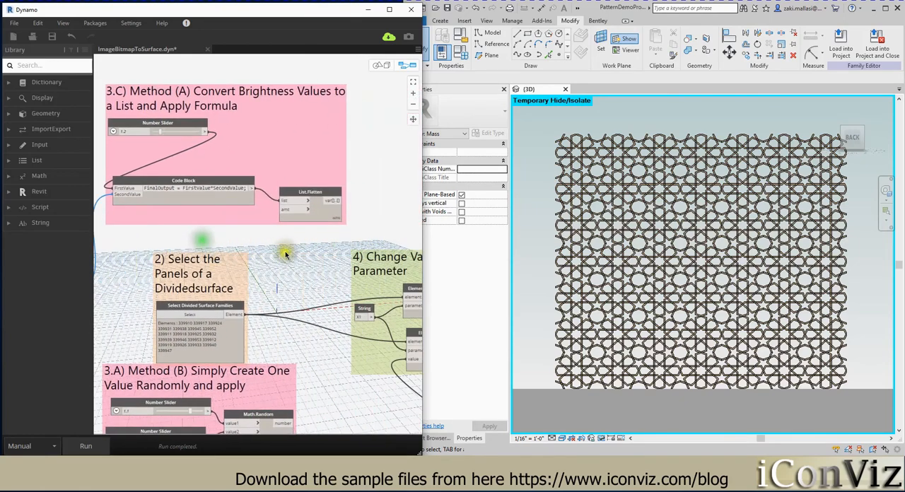
{"action": "middle_click_drag", "start_coordinate": [303, 245], "coordinate": [203, 194]}
{"action": "left_click_drag", "start_coordinate": [237, 154], "coordinate": [327, 315]}
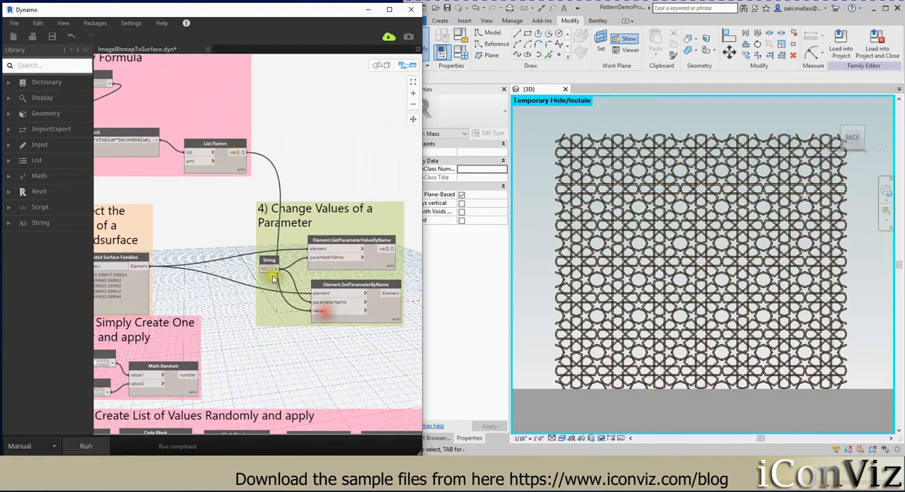
- Pick the Panel-Islamic divided surface for the Select Divided Surface Families node and run the graph
{"action": "middle_click_drag", "start_coordinate": [192, 215], "coordinate": [292, 189]}
{"action": "left_click", "coordinate": [219, 242]}
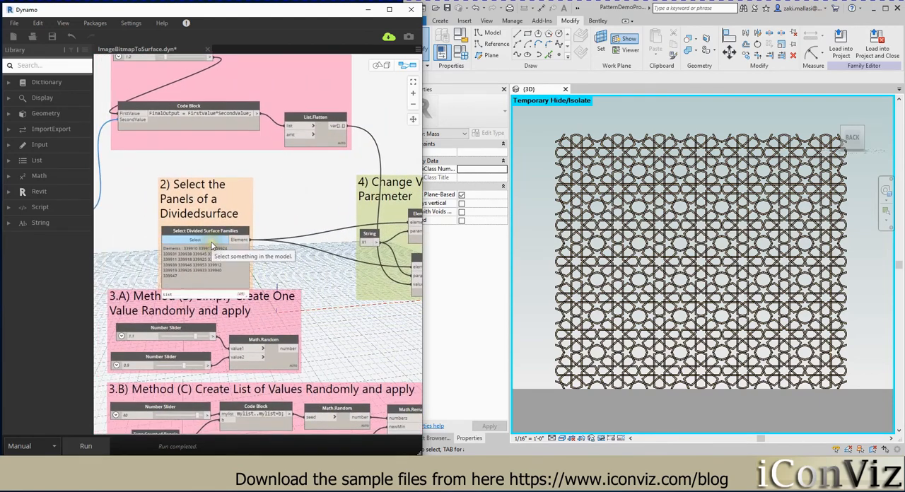
{"action": "left_click", "coordinate": [601, 212]}
{"action": "middle_click_drag", "start_coordinate": [297, 191], "coordinate": [317, 217]}
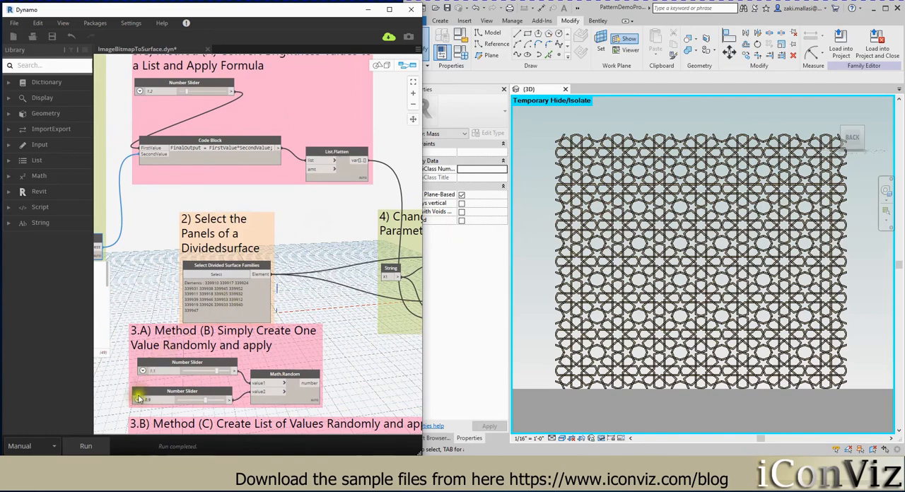
{"action": "left_click", "coordinate": [96, 451]}
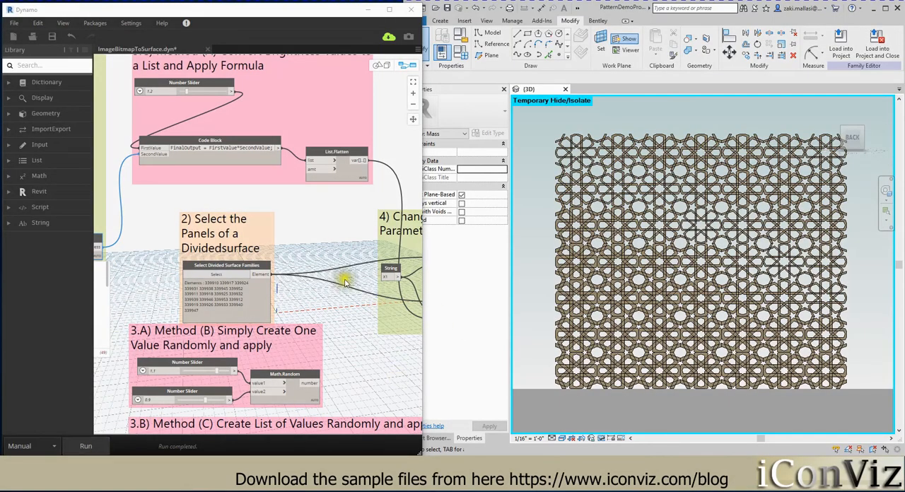
- Compare the Panel-Islamic pattern's openings in the 3D view with the colour distribution of the Watch Image preview
{"action": "middle_click_drag", "start_coordinate": [344, 228], "coordinate": [317, 216]}
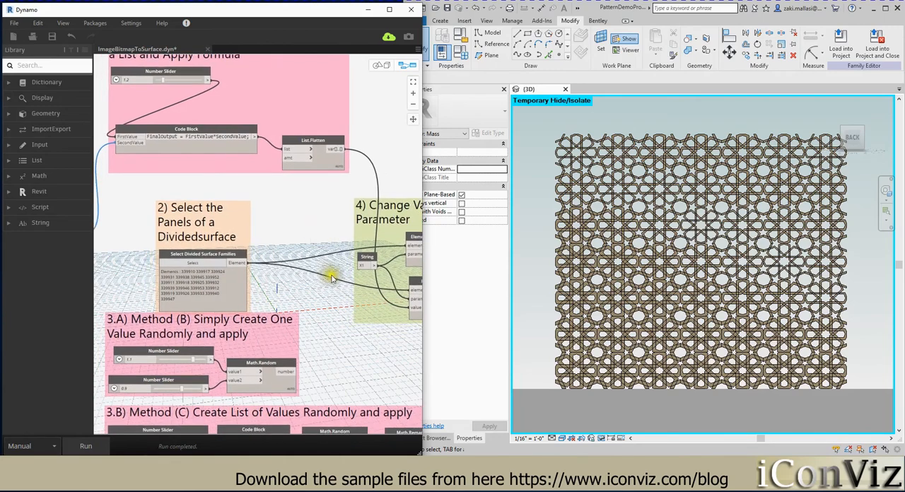
{"action": "mouse_move", "coordinate": [538, 285]}
{"action": "middle_mouse_down"}
{"action": "mouse_move", "coordinate": [540, 263]}
{"action": "mouse_move", "coordinate": [530, 279]}
{"action": "mouse_move", "coordinate": [550, 285]}
{"action": "middle_mouse_up"}
{"action": "scroll", "coordinate": [292, 235], "scroll_direction": "down", "scroll_amount": 3}
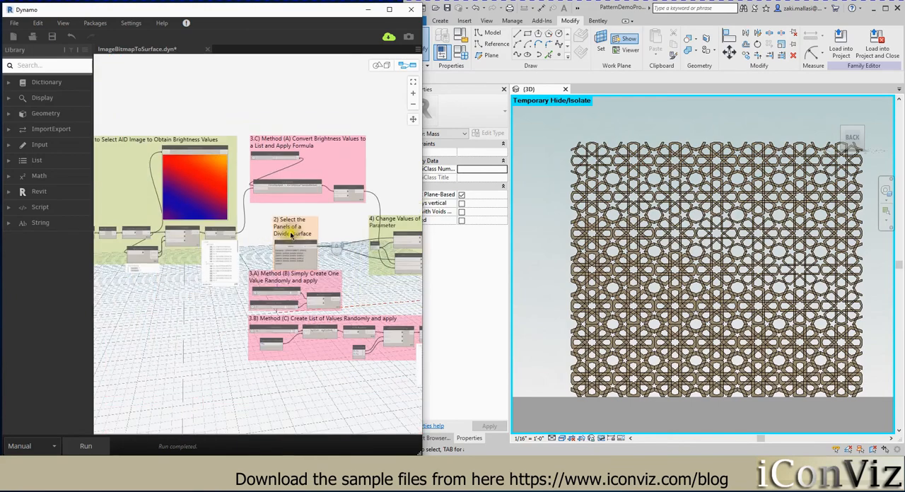
{"action": "scroll", "coordinate": [188, 186], "scroll_direction": "up", "scroll_amount": 3}
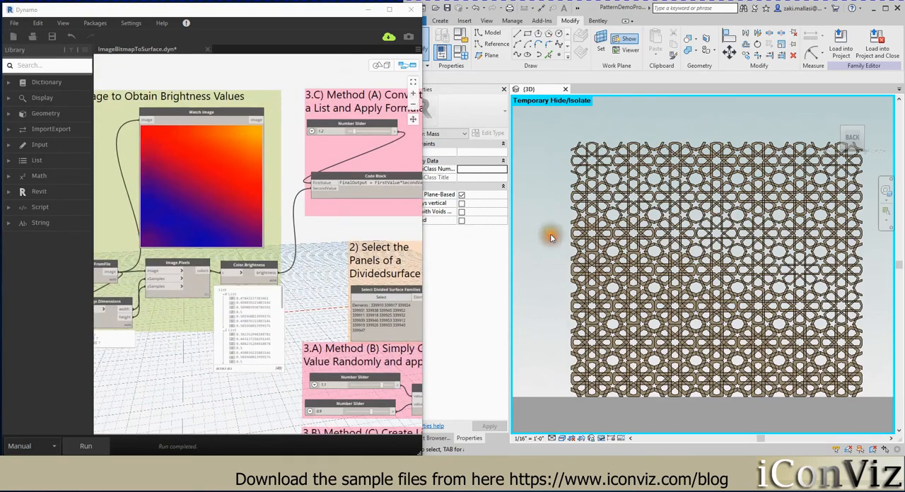
{"action": "middle_click_drag", "start_coordinate": [551, 238], "coordinate": [537, 217]}
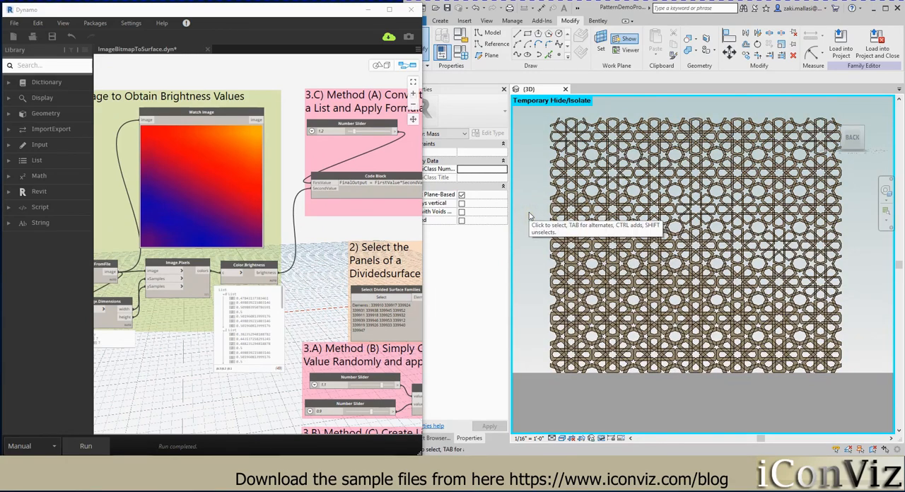
{"action": "middle_click_drag", "start_coordinate": [530, 216], "coordinate": [539, 233]}
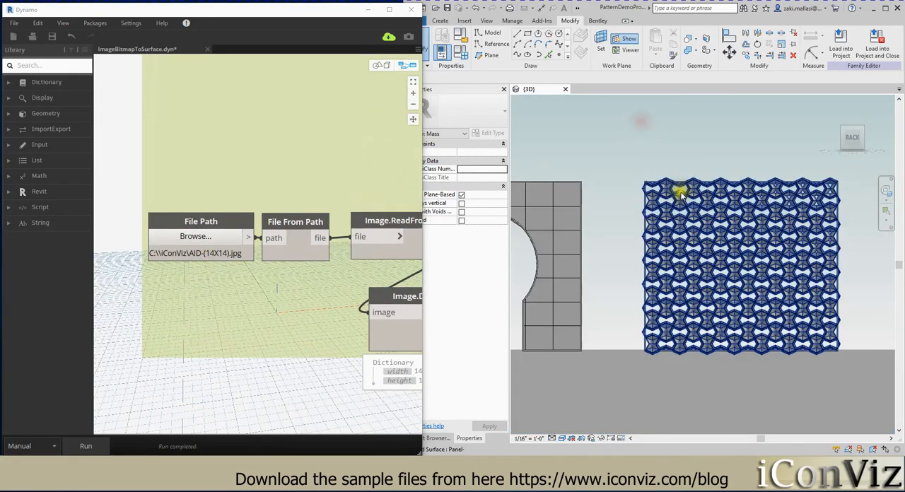
- Select the Panel-Bowtie divided surface to check its U and V grid numbers, and set the File Path node to AID-(7X7).jpg
{"action": "left_click", "coordinate": [683, 194]}
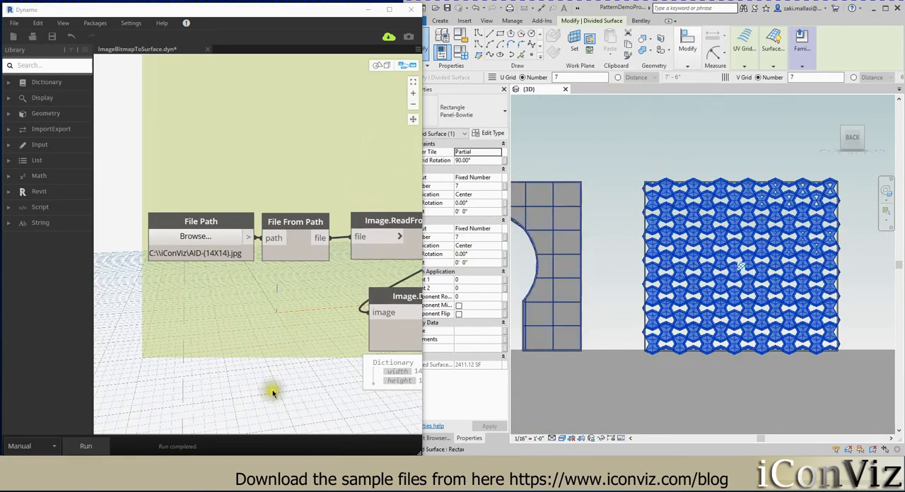
{"action": "left_click", "coordinate": [271, 397]}
{"action": "left_click", "coordinate": [203, 238]}
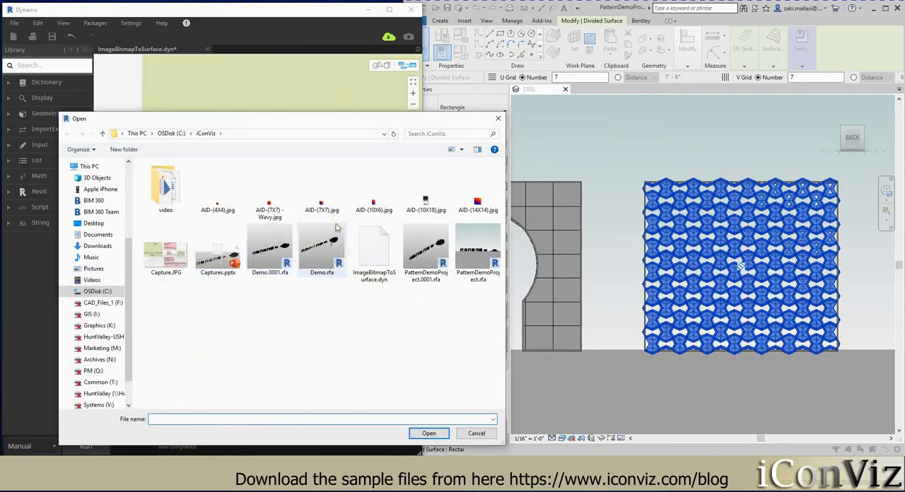
{"action": "left_click", "coordinate": [322, 208]}
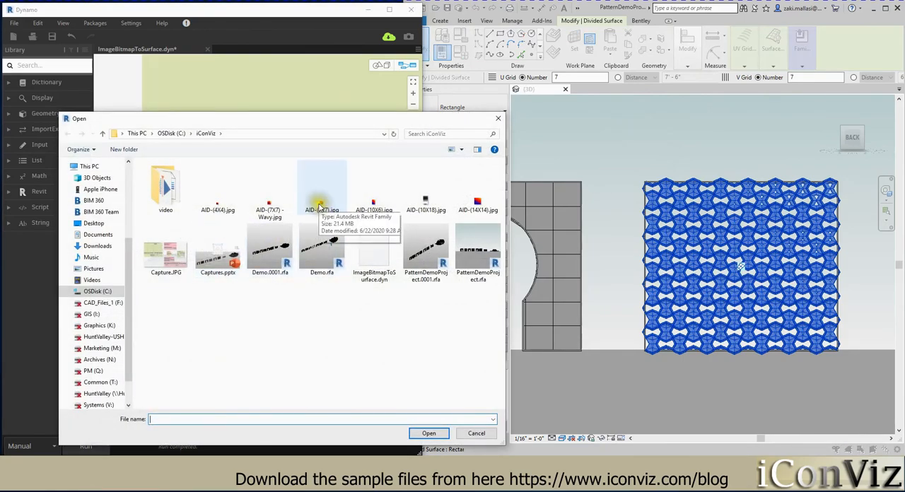
{"action": "left_click", "coordinate": [325, 205]}
{"action": "double_click", "coordinate": [325, 206]}
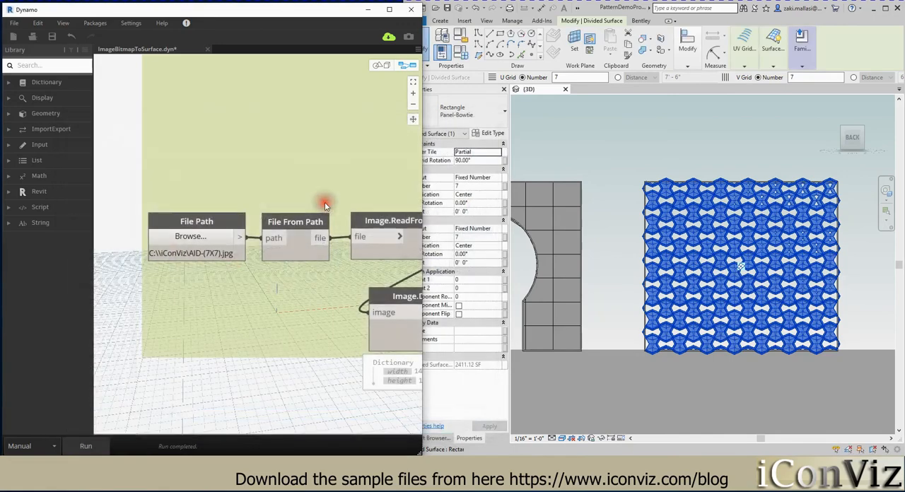
- Run the graph with the newly chosen image to update its dimensions and brightness values
{"action": "scroll", "coordinate": [111, 389], "scroll_direction": "down", "scroll_amount": 3}
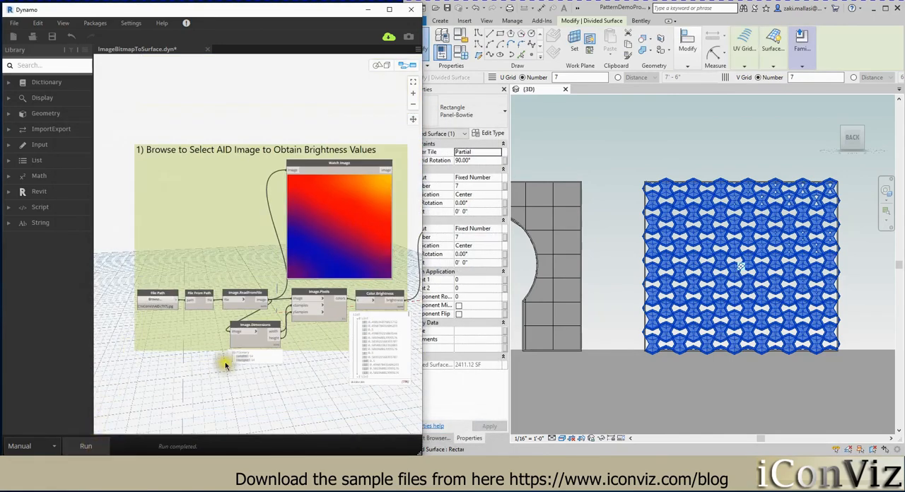
{"action": "middle_click_drag", "start_coordinate": [228, 359], "coordinate": [117, 315]}
{"action": "left_click", "coordinate": [85, 447]}
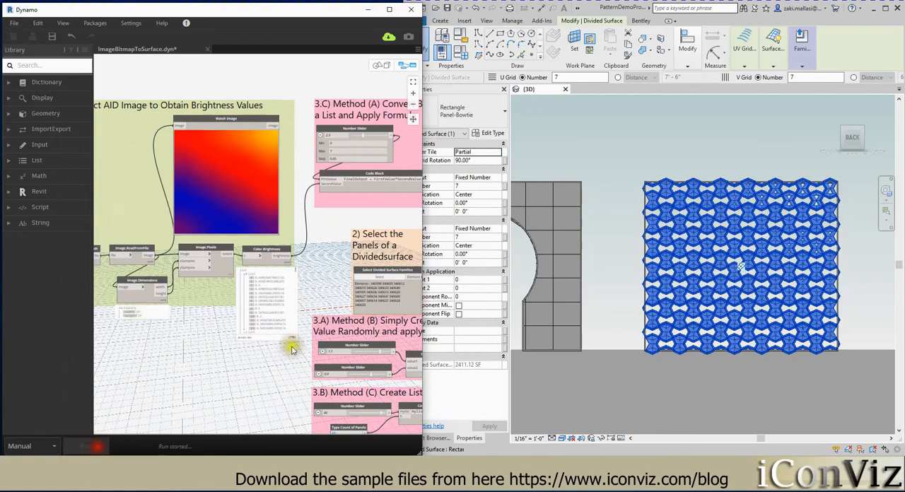